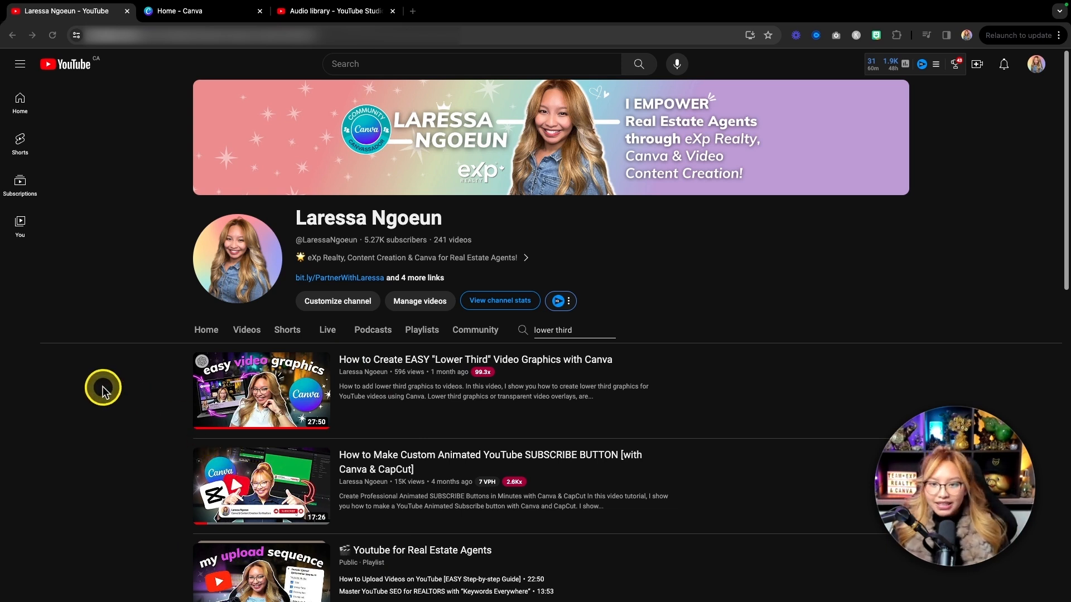
# Switch to Canva and create a blank 1920 × 1080 px video design.
pyautogui.click(205, 14)
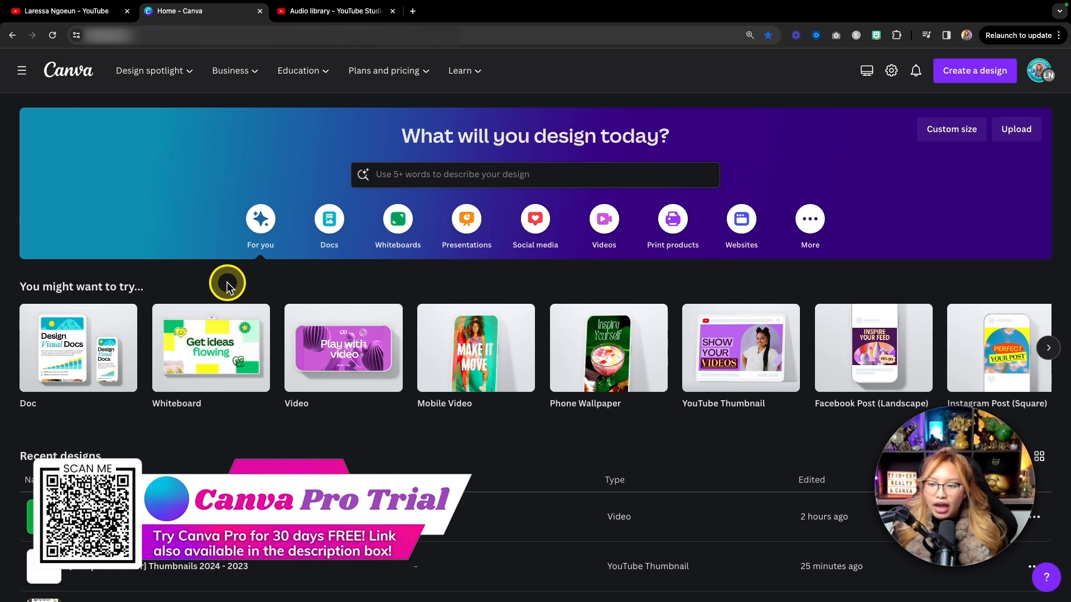
pyautogui.click(606, 223)
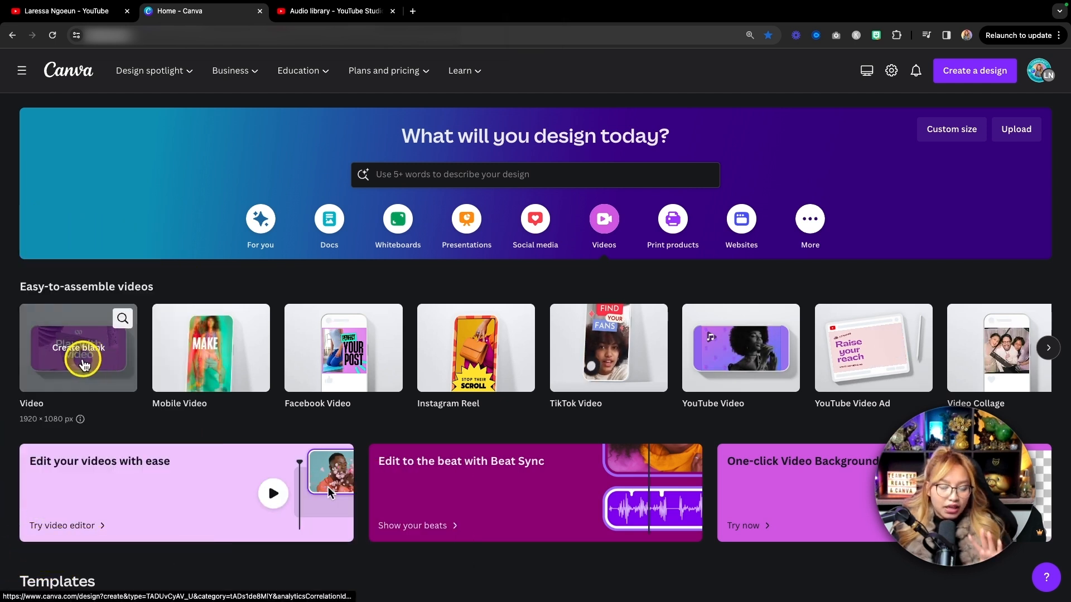
pyautogui.click(83, 363)
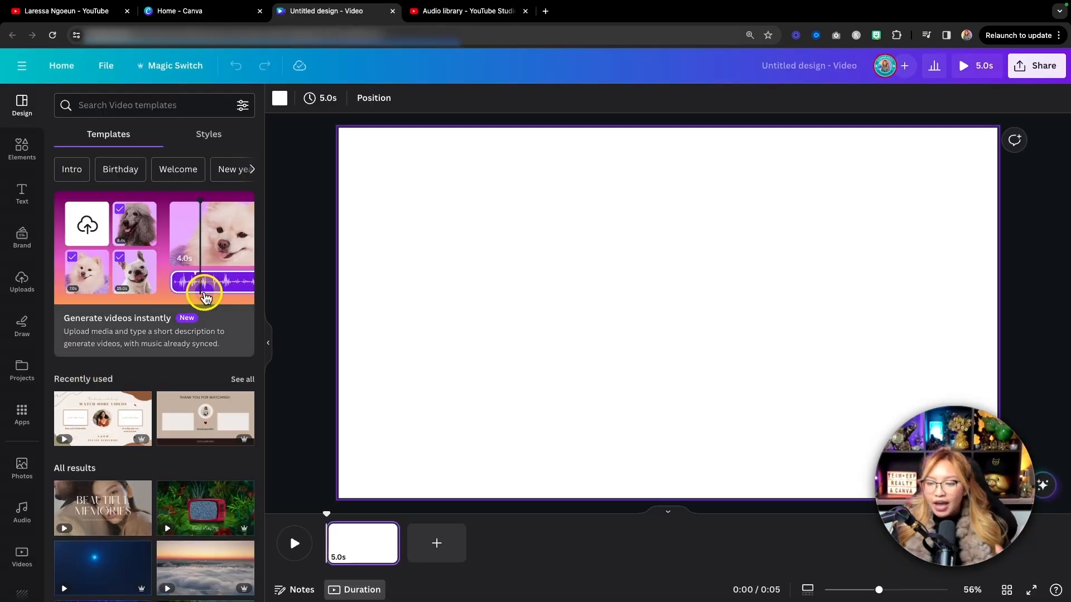
# Search the elements for "lower third" and show all matching graphics.
pyautogui.click(22, 148)
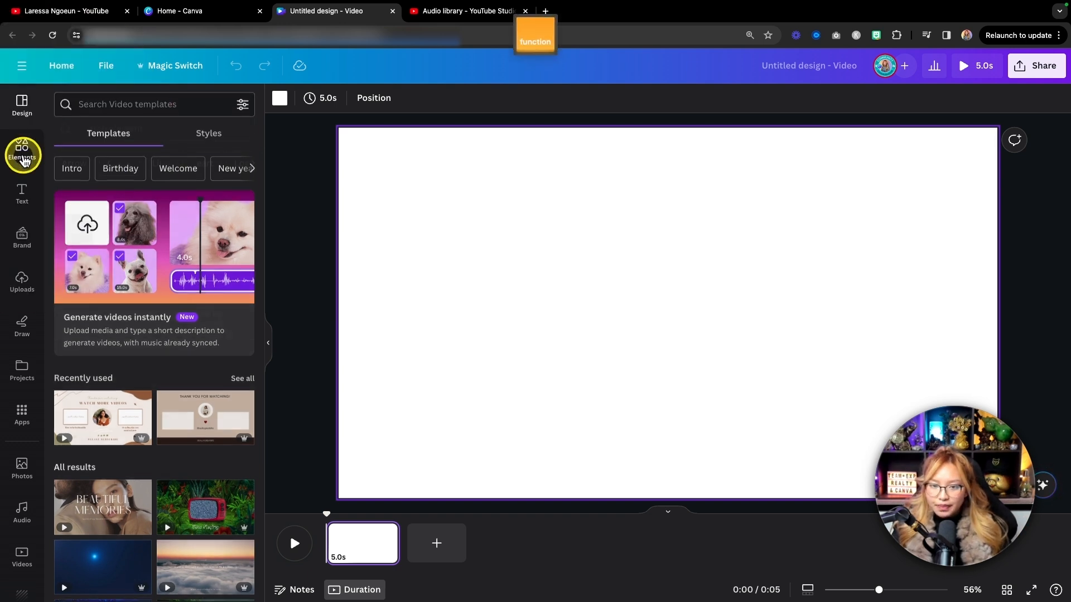
pyautogui.click(112, 109)
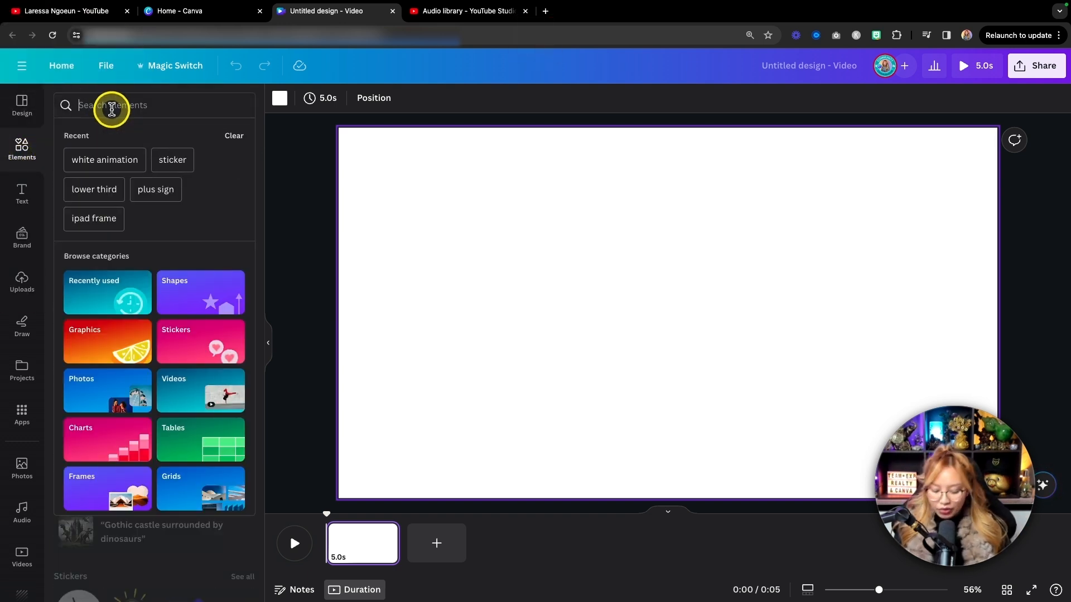
pyautogui.write('lower ')
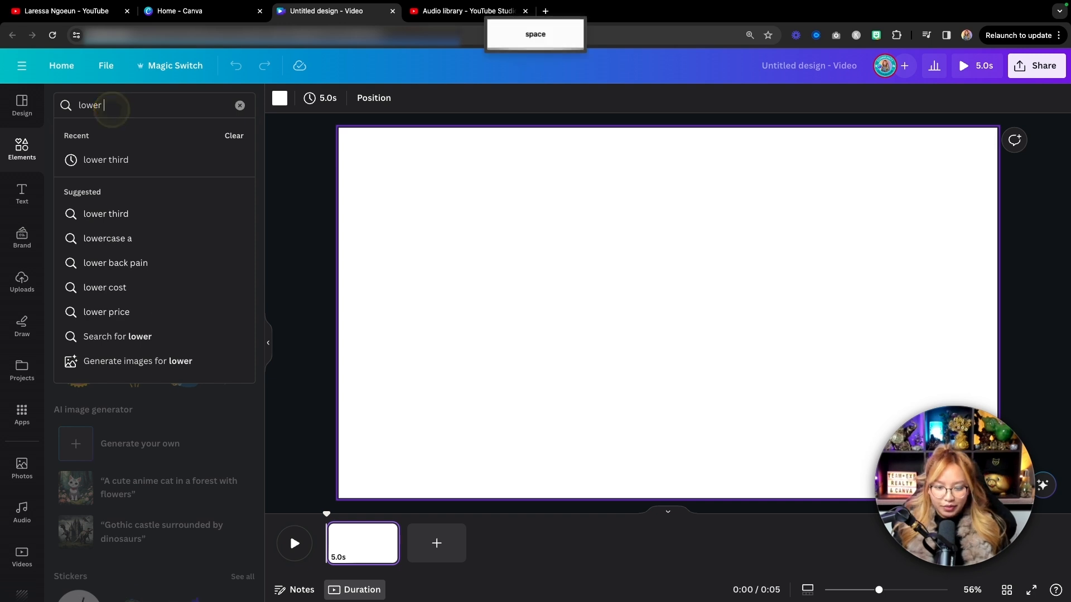
pyautogui.write('third')
pyautogui.press('Return')
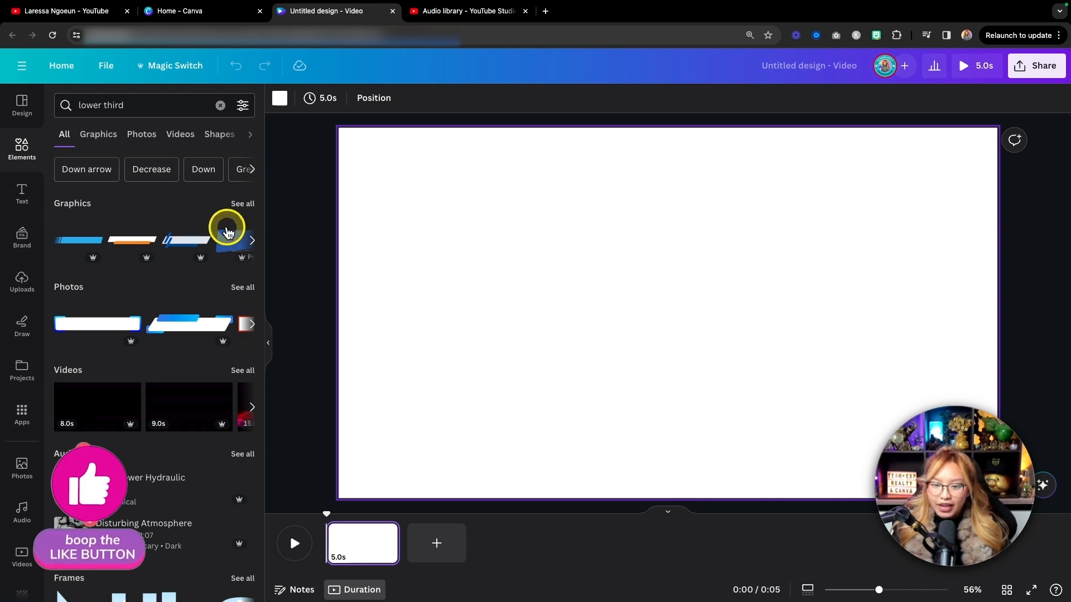
pyautogui.press('fn')
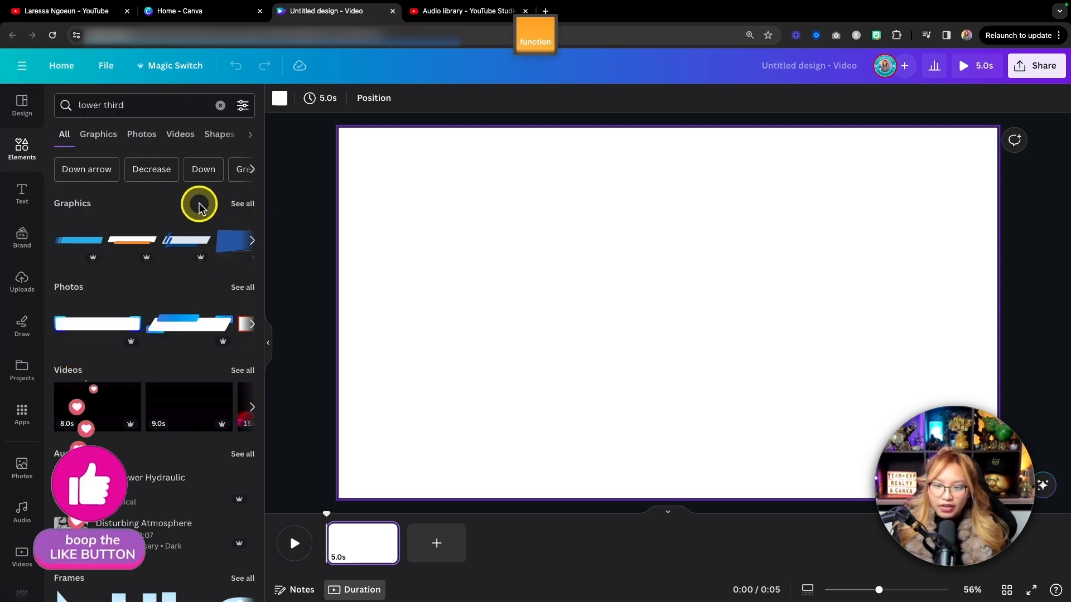
pyautogui.click(241, 203)
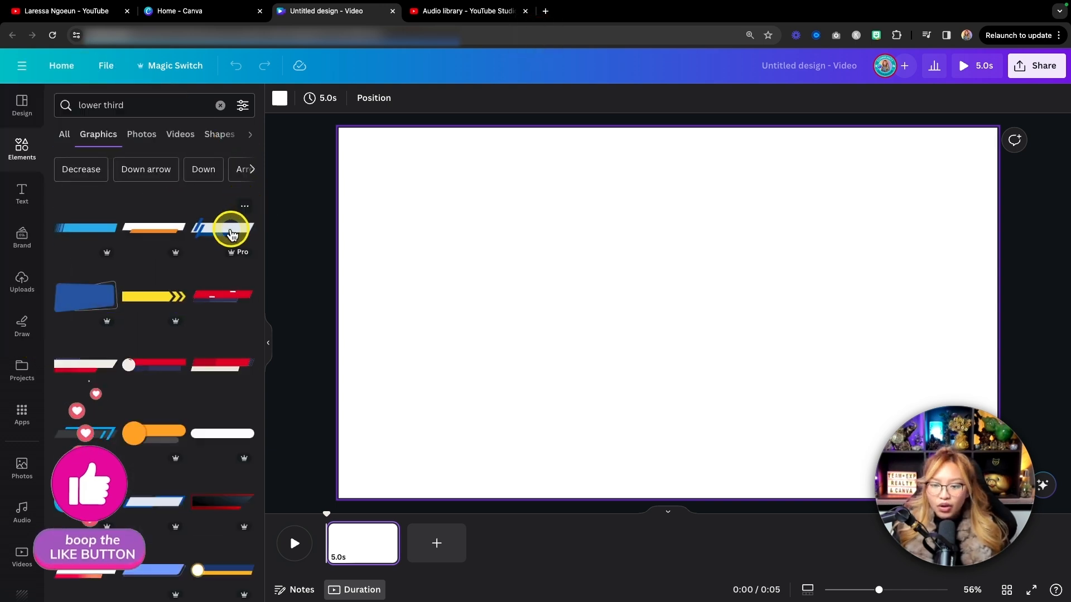
pyautogui.press('fn')
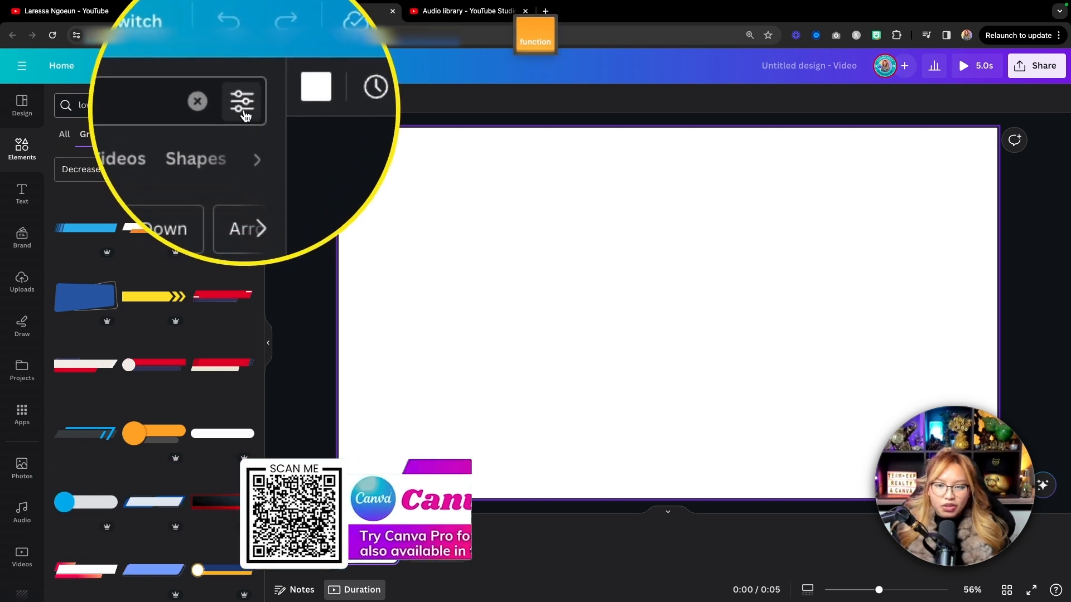
# Filter the lower third graphics to Animated only and return to the results.
pyautogui.click(243, 107)
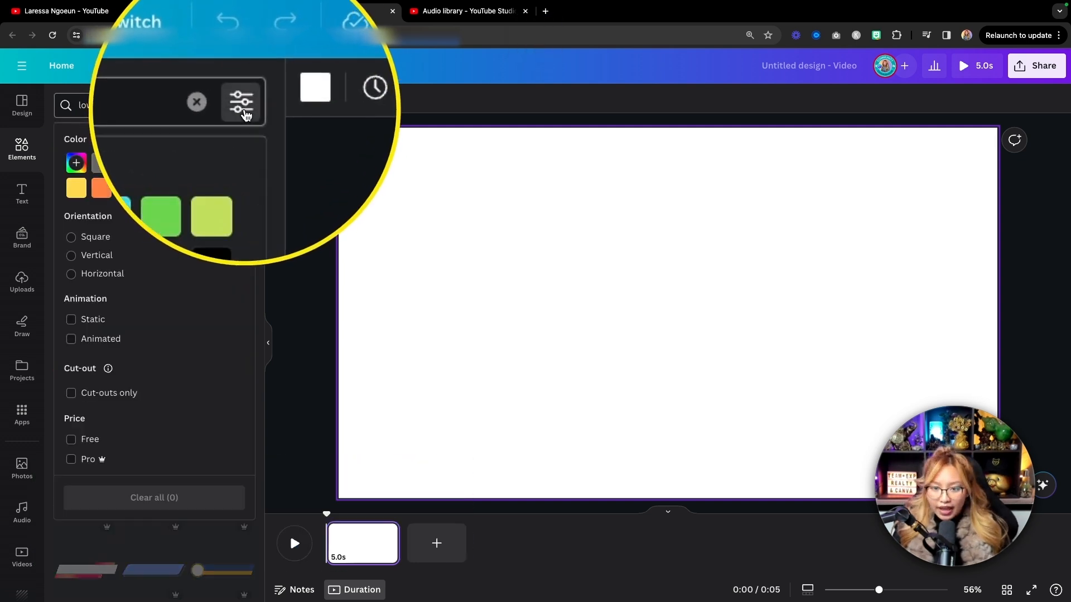
pyautogui.scroll(-1, 78, 312)
pyautogui.click(70, 336)
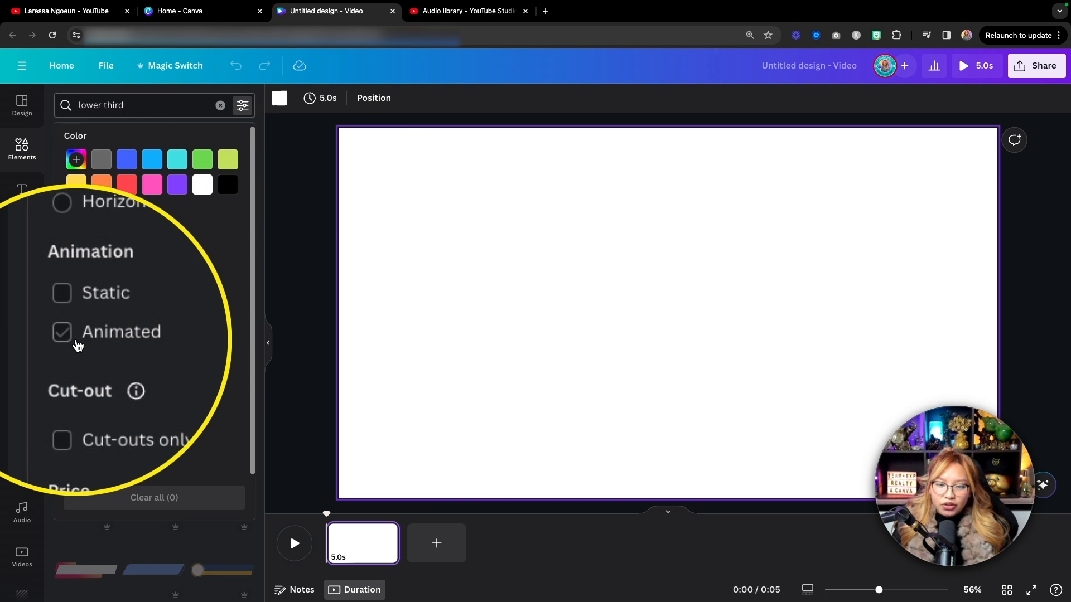
pyautogui.click(71, 337)
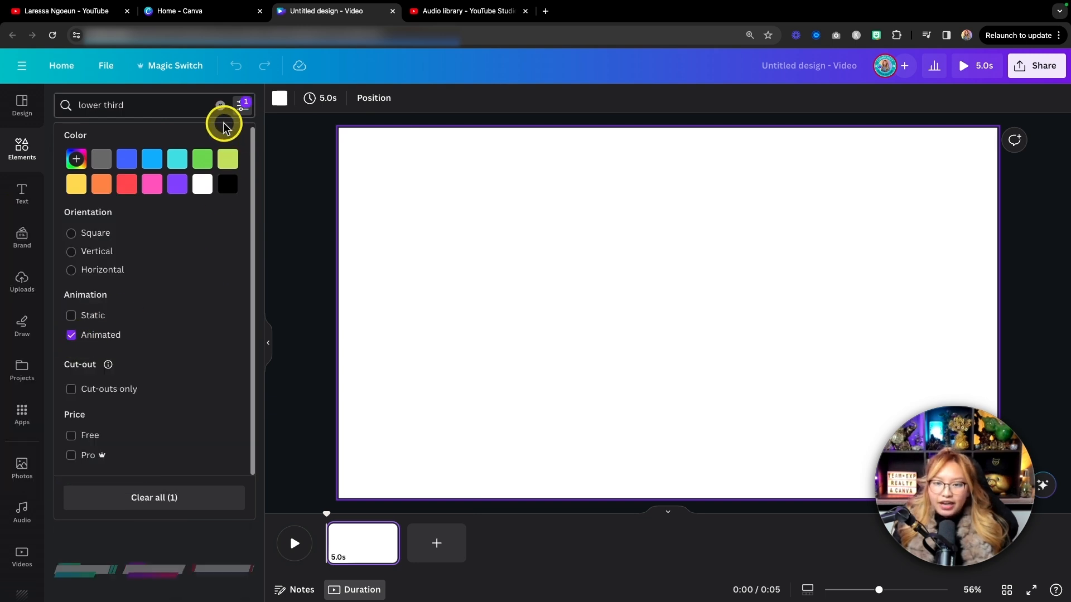
pyautogui.click(179, 106)
pyautogui.press('Return')
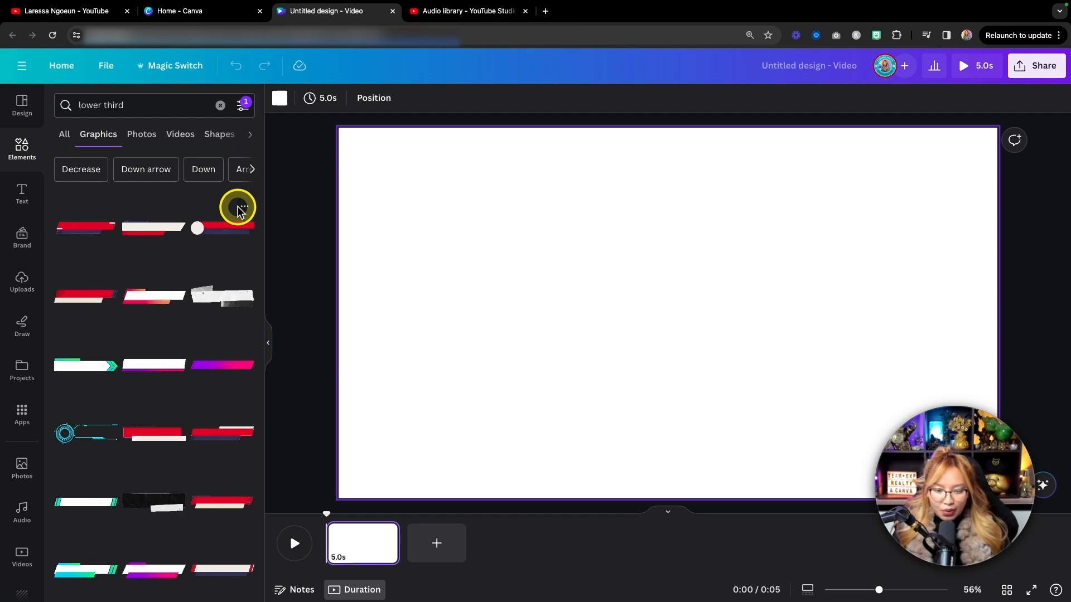
# Add the animated white lower third with blue-green gradient accents and two slanted end bars to the page.
pyautogui.scroll(-4, 237, 209)
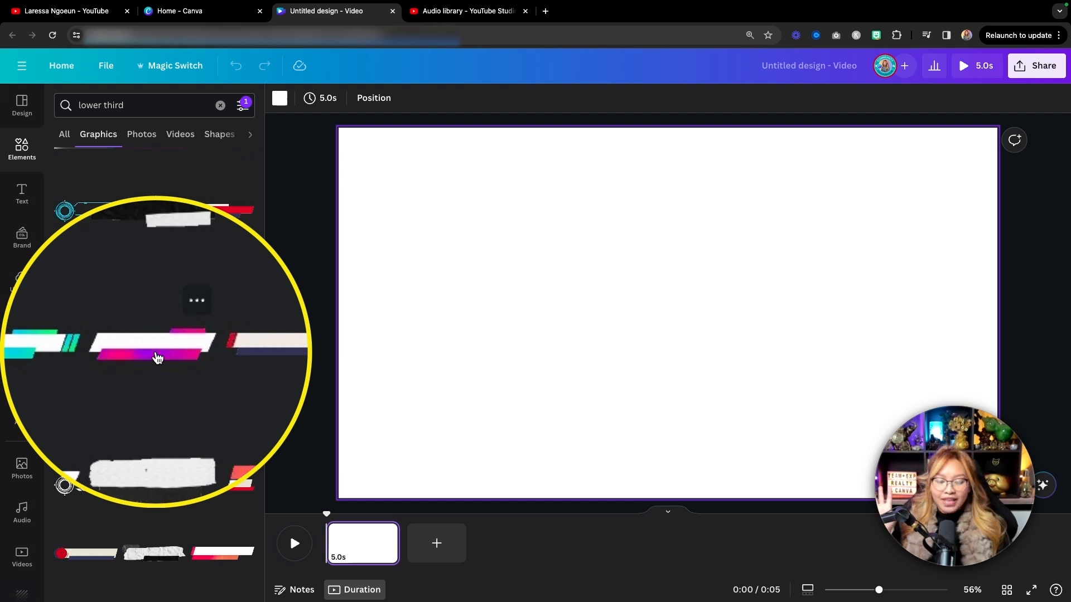
pyautogui.scroll(-3, 157, 357)
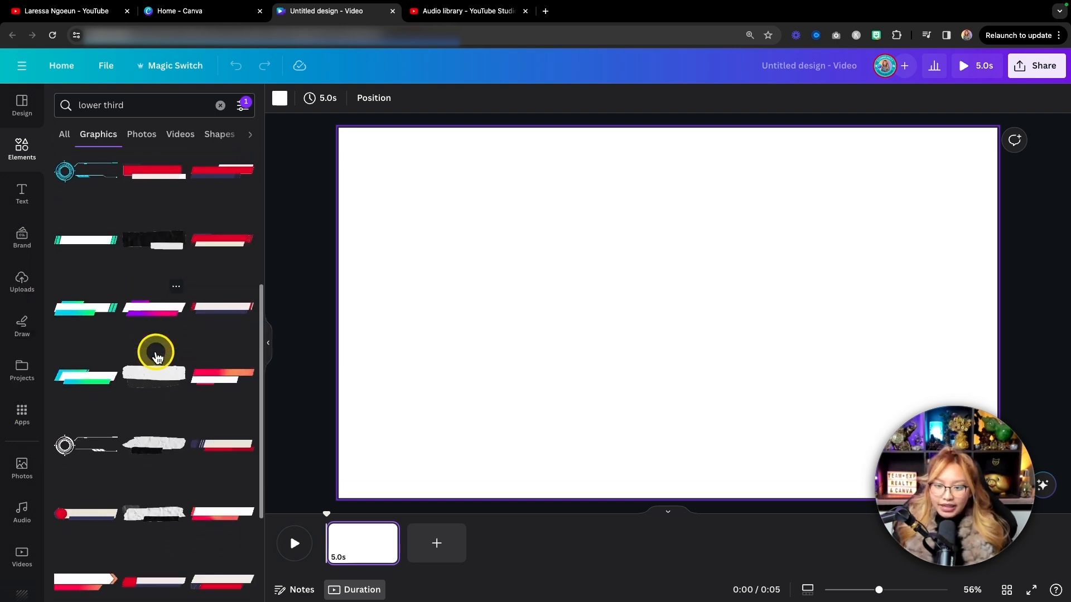
pyautogui.scroll(2, 157, 357)
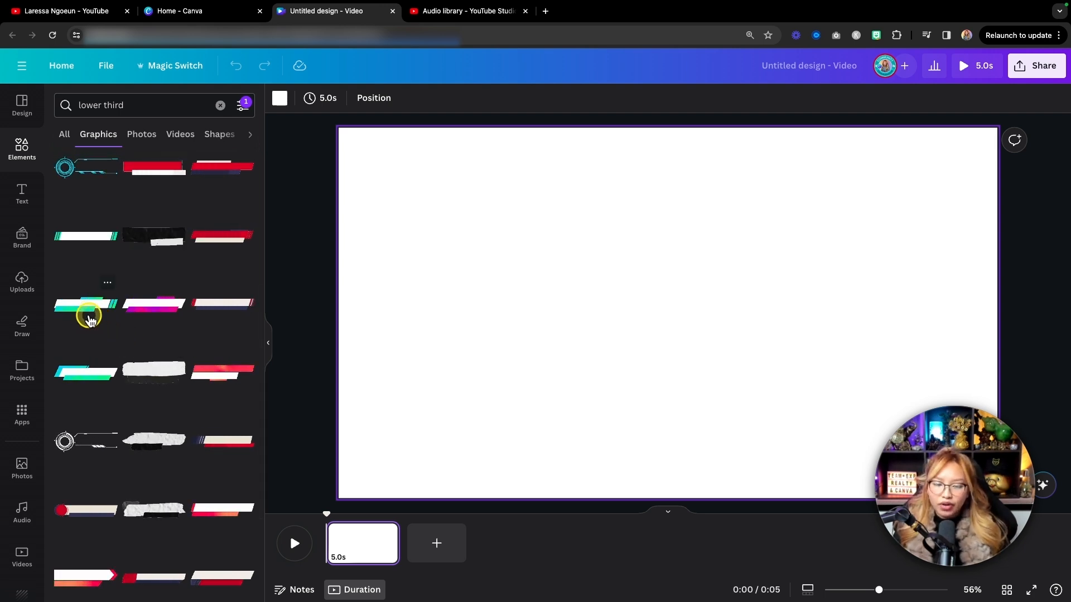
pyautogui.click(89, 320)
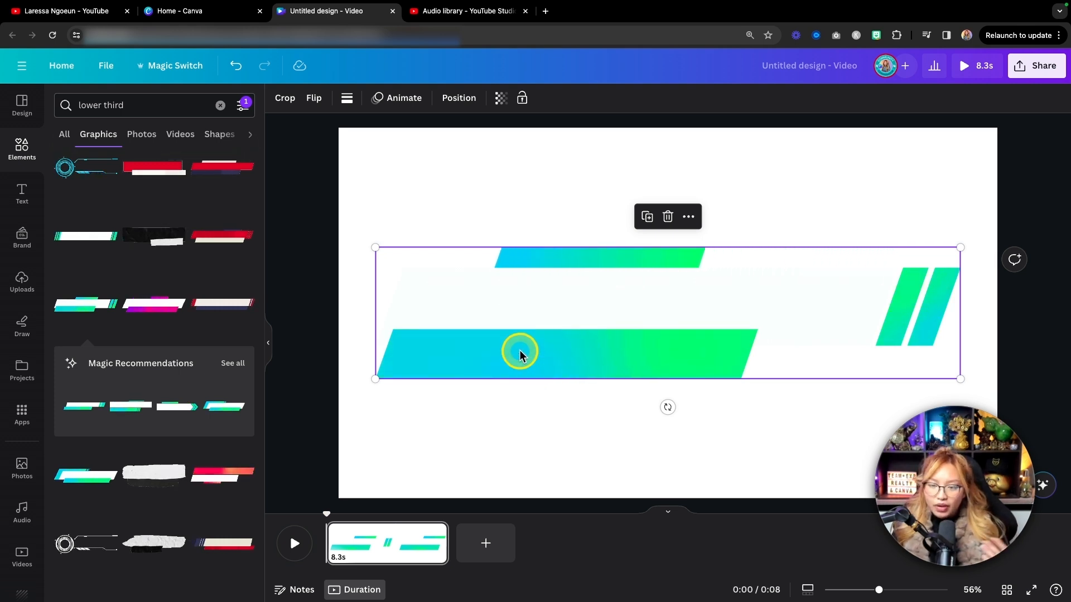
# Try a solid dark violet page background behind the blue-green lower third.
pyautogui.click(434, 172)
pyautogui.click(280, 98)
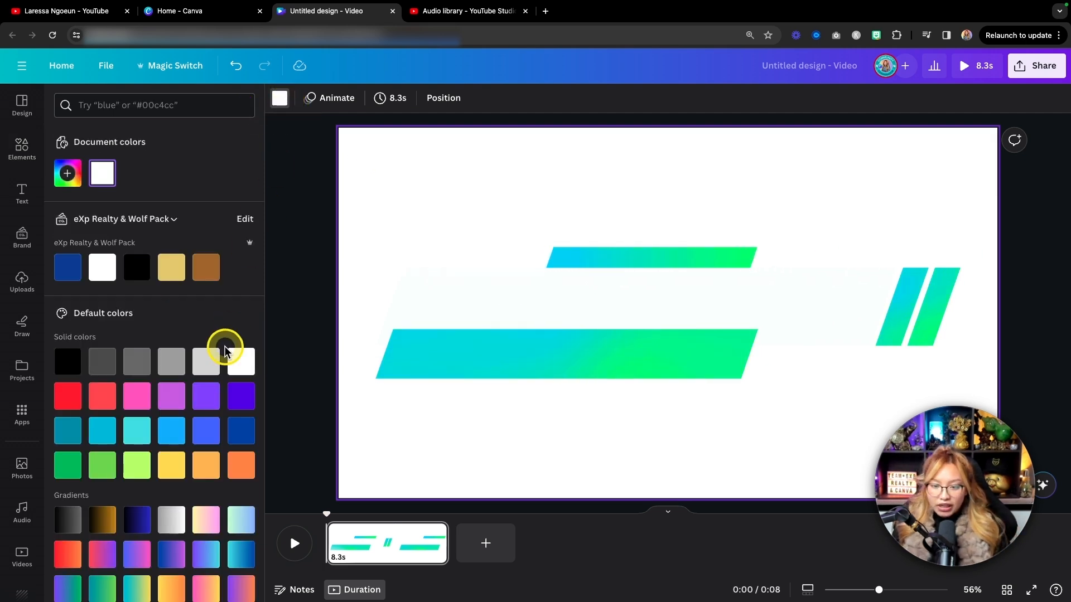
pyautogui.scroll(-1, 226, 357)
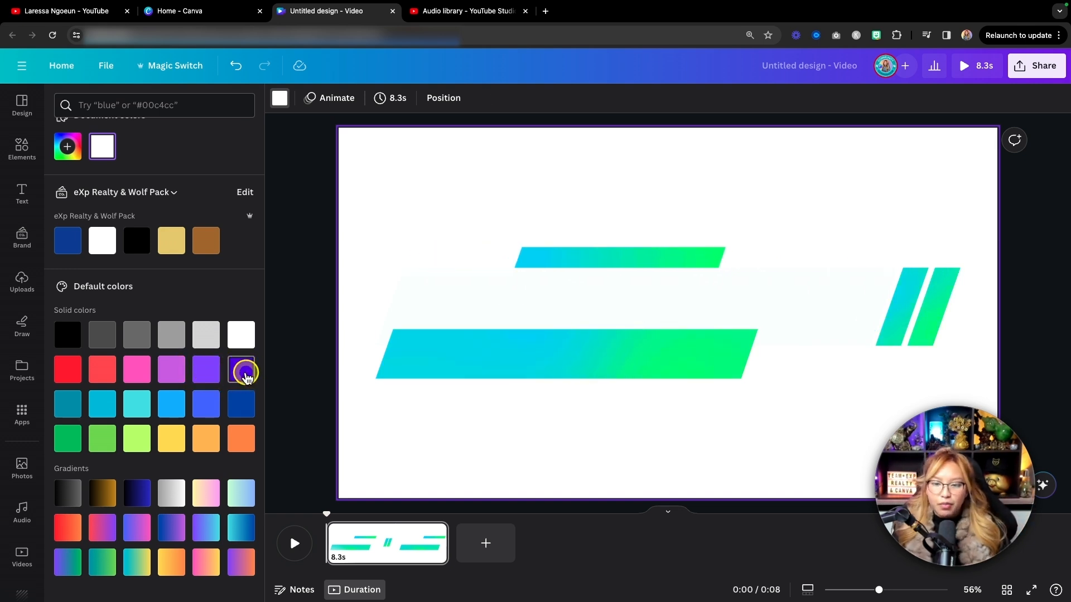
pyautogui.click(240, 370)
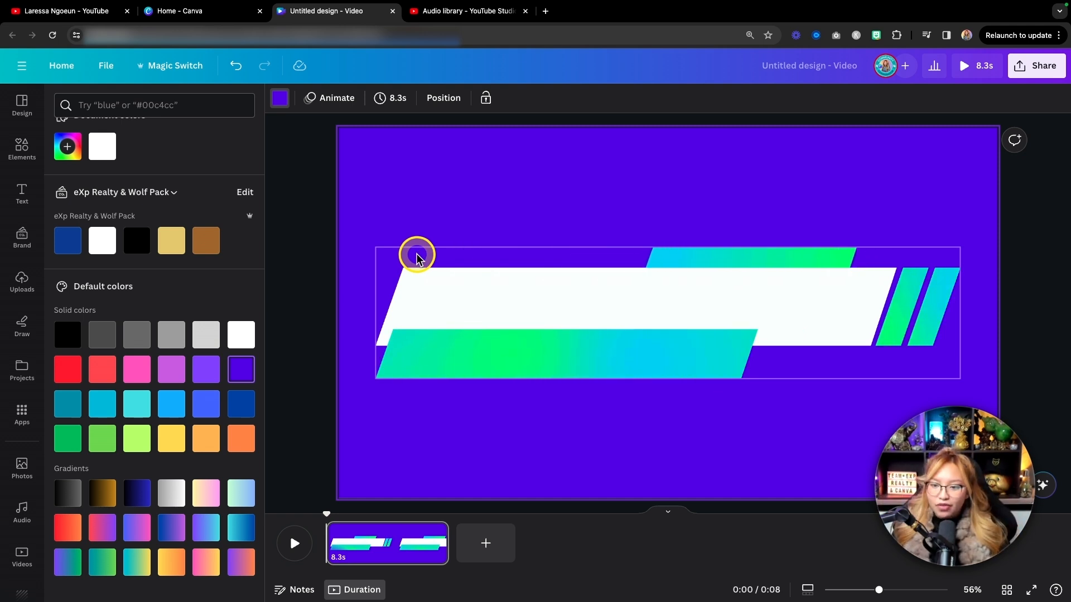
# Remove the violet page background and delete the blue-green lower third.
pyautogui.press('super+z')
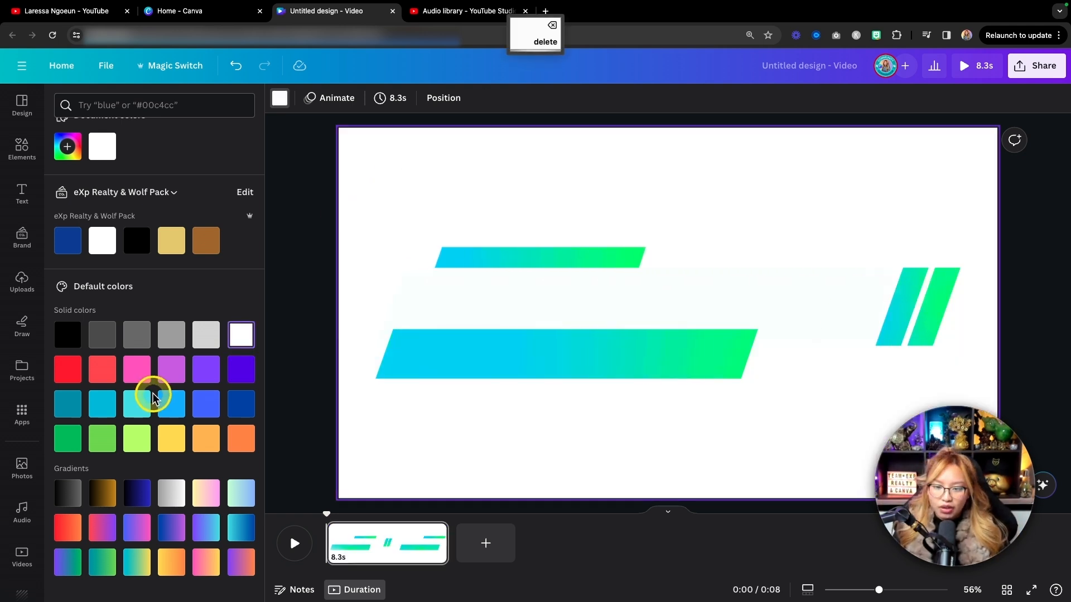
pyautogui.click(450, 330)
pyautogui.press('Delete')
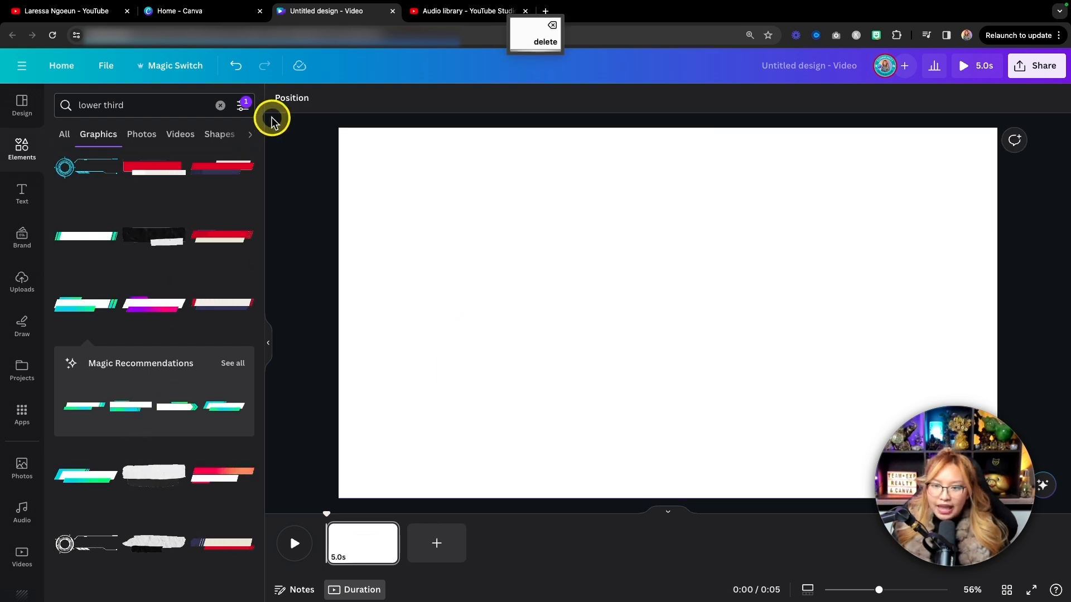
# Find the animated white lower third with purple-pink gradient bars among the results and add it to the page.
pyautogui.scroll(-2, 179, 258)
pyautogui.scroll(-5, 180, 262)
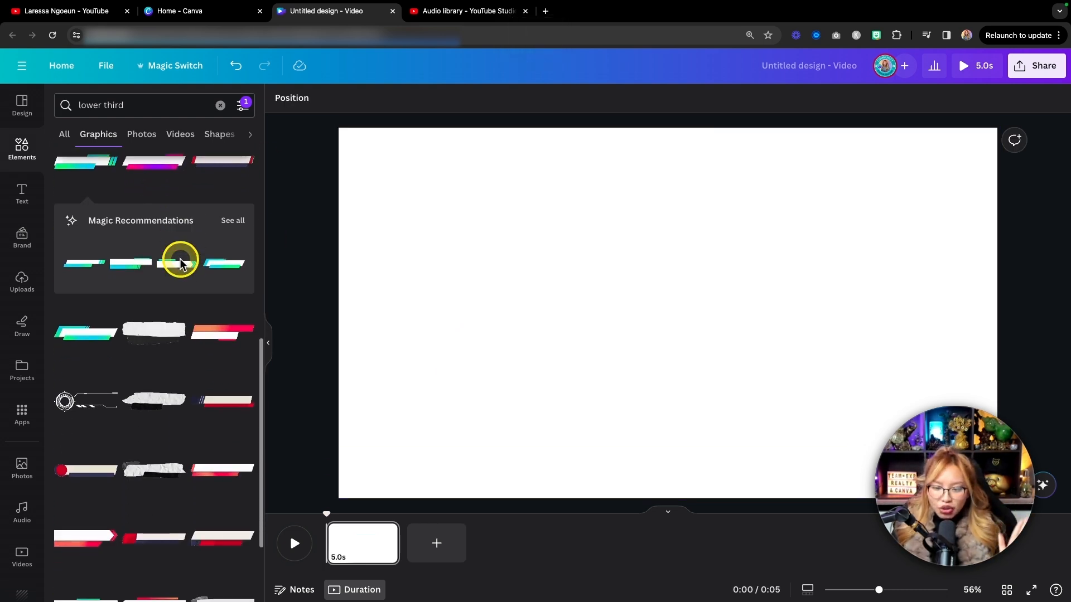
pyautogui.scroll(-3, 182, 262)
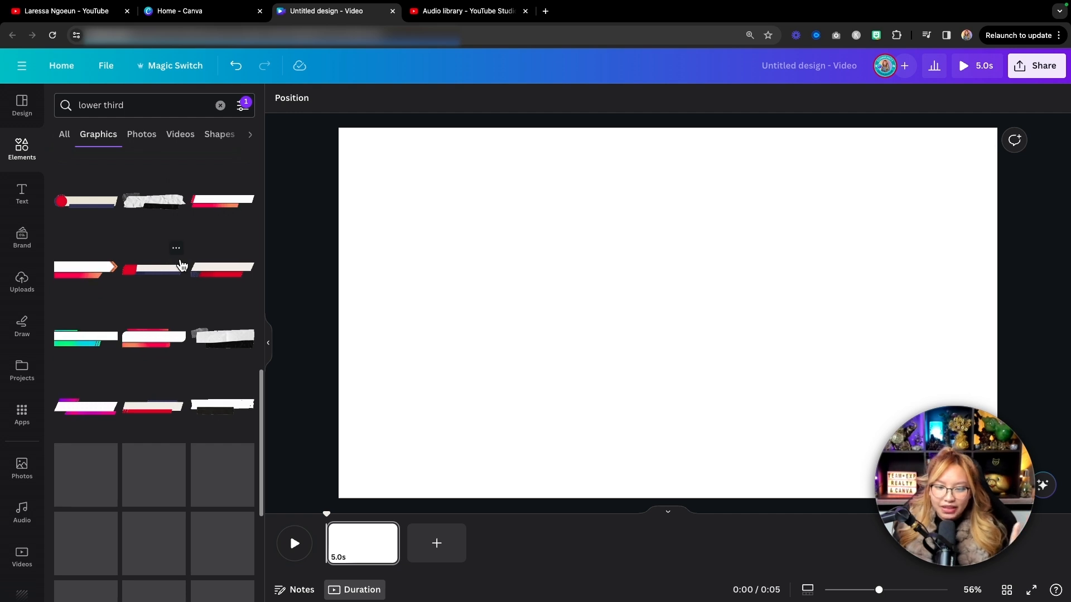
pyautogui.scroll(-4, 183, 265)
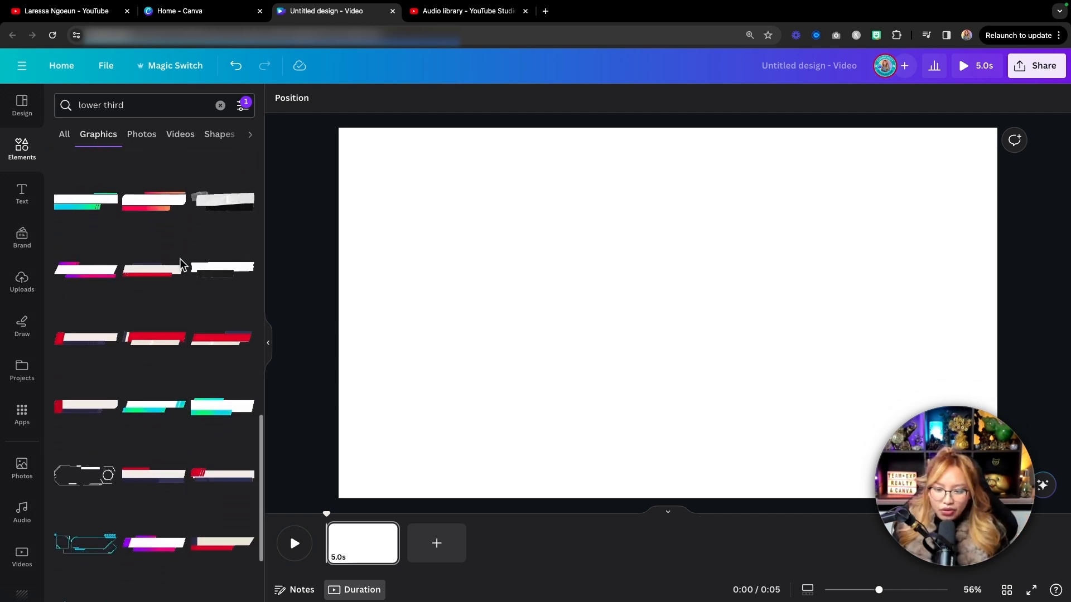
pyautogui.scroll(-2, 183, 265)
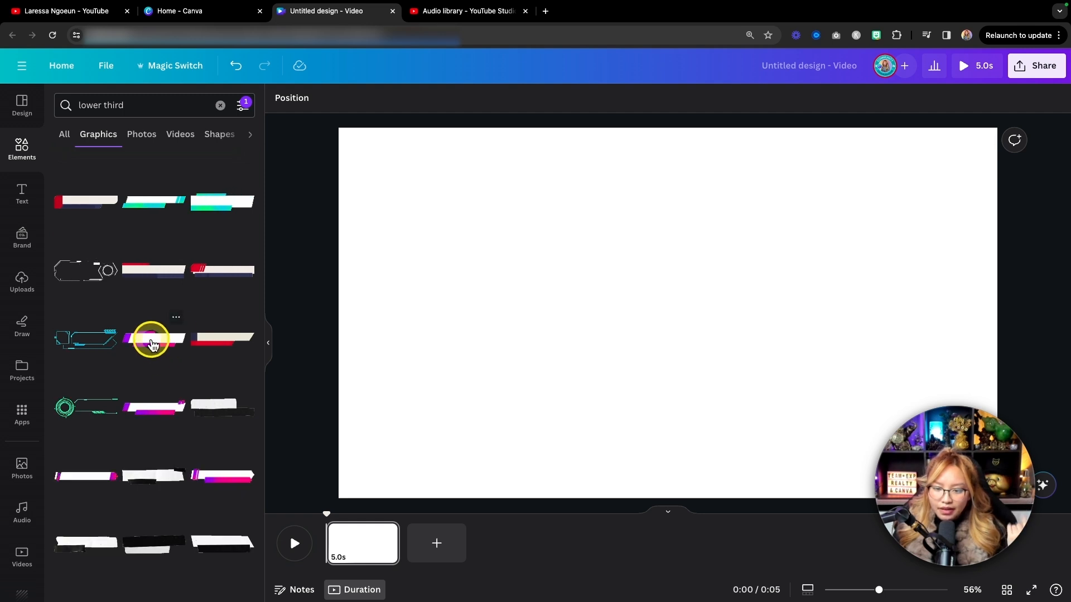
pyautogui.click(152, 343)
# Try the lighter green shades as page background, then set it to the solid dark green default color.
pyautogui.click(484, 195)
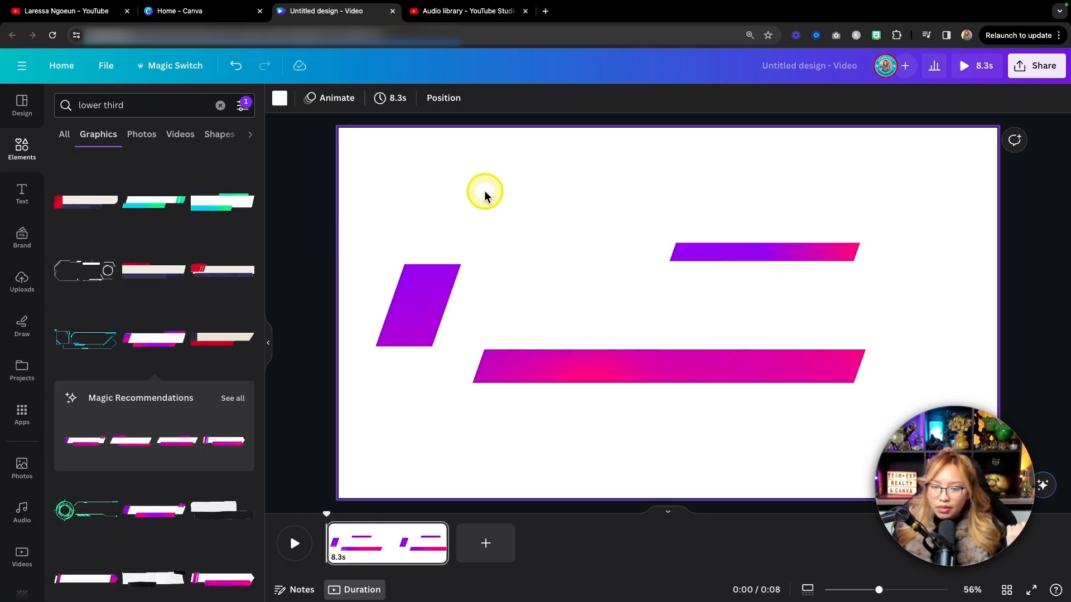
pyautogui.click(280, 99)
pyautogui.scroll(-1, 109, 341)
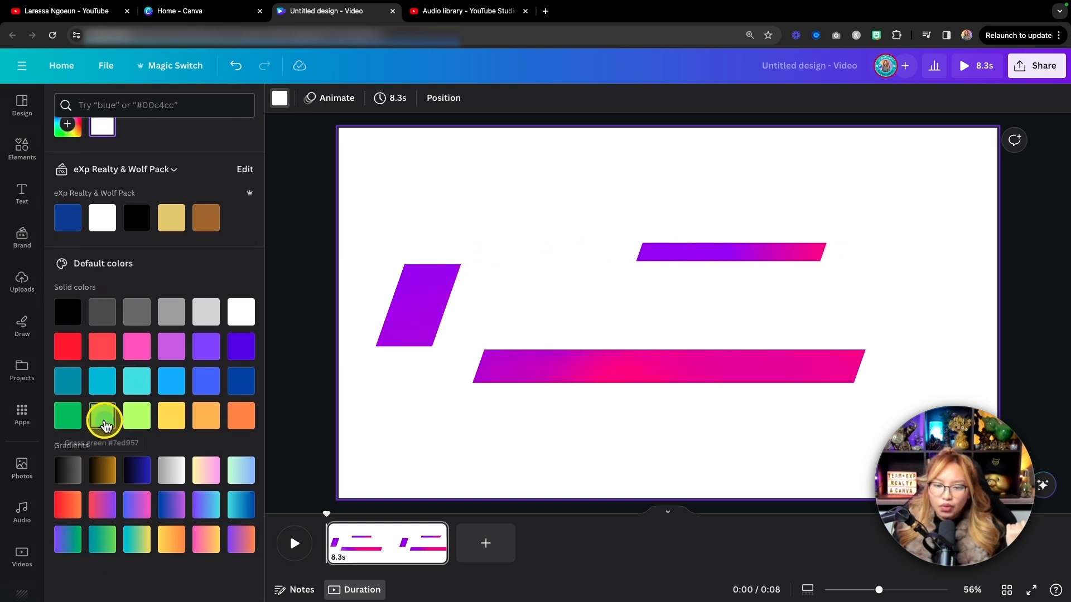
pyautogui.click(104, 426)
pyautogui.click(137, 426)
pyautogui.click(68, 424)
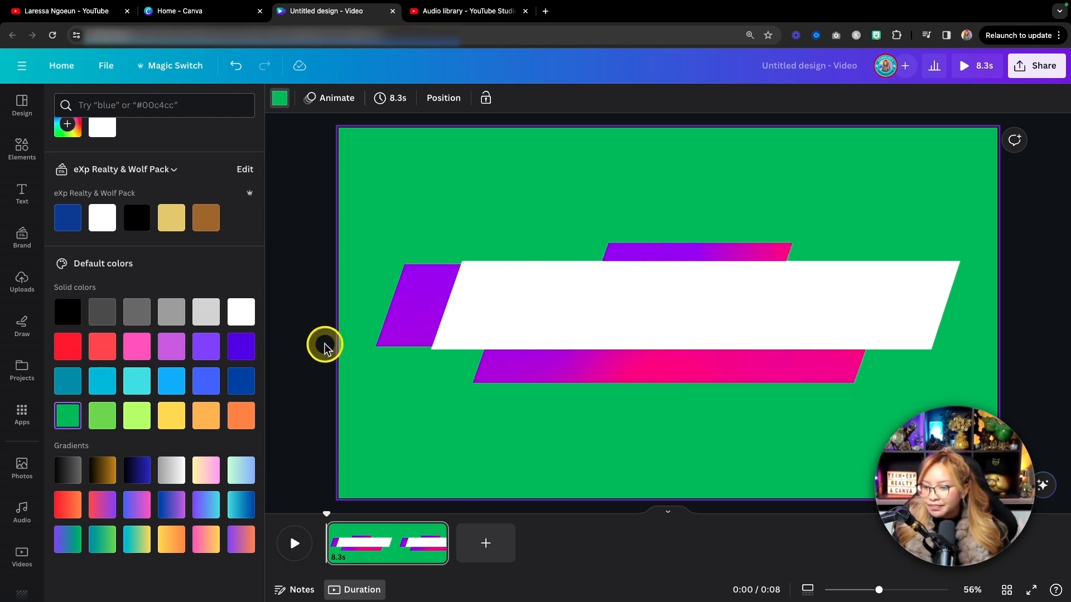
# Duplicate the green page and delete the lower third graphic from the copy.
pyautogui.click(583, 298)
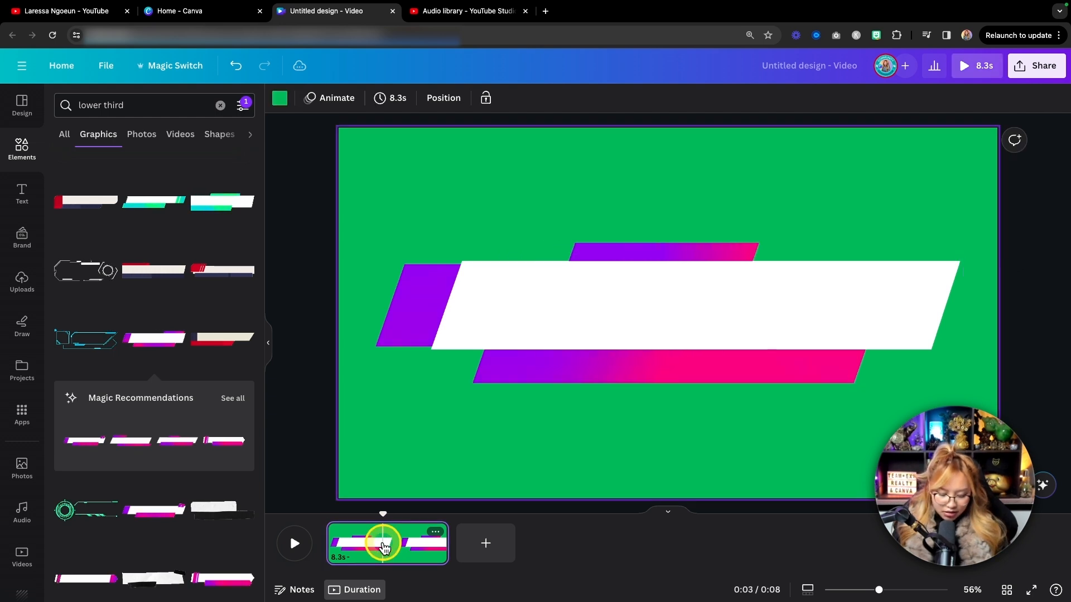
pyautogui.press('super+d')
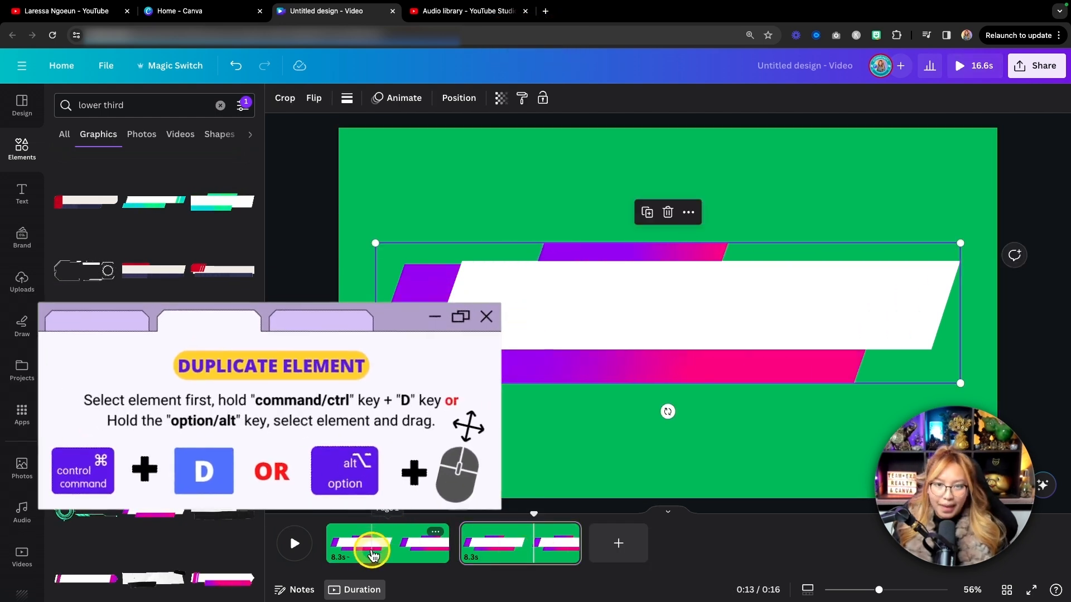
pyautogui.press('BackSpace')
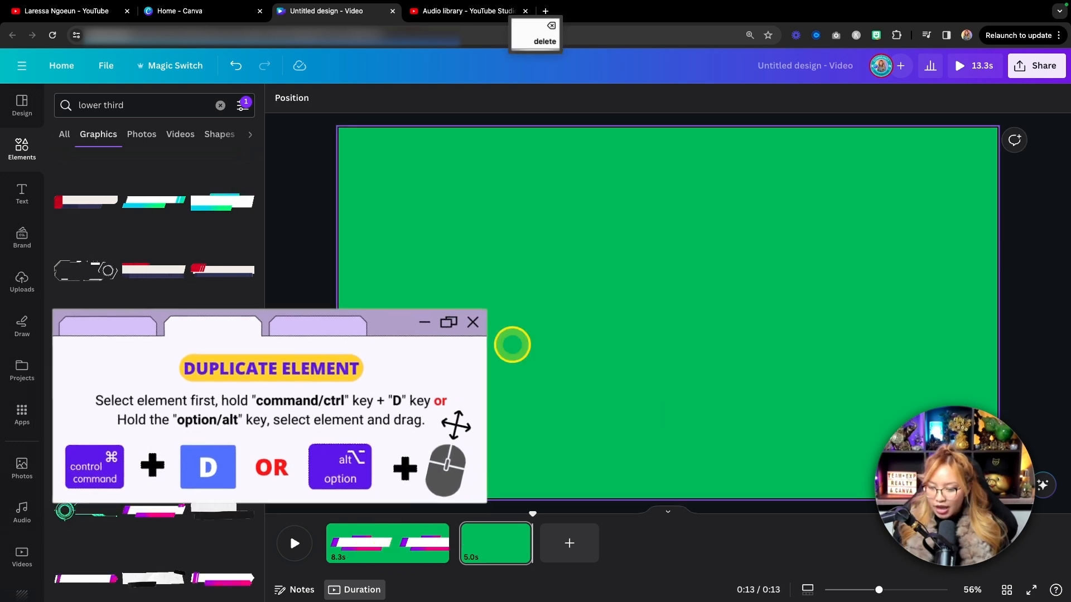
# View all magic recommendations for lower thirds and add the white arrow-shaped one with the purple-pink tip to the second page.
pyautogui.scroll(-3, 139, 453)
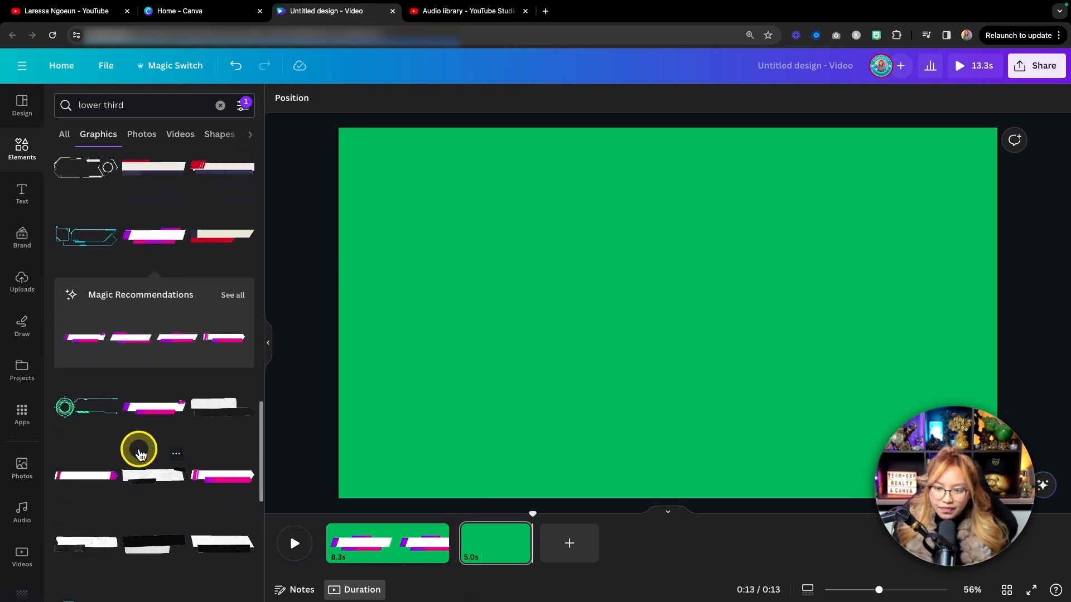
pyautogui.press('fn')
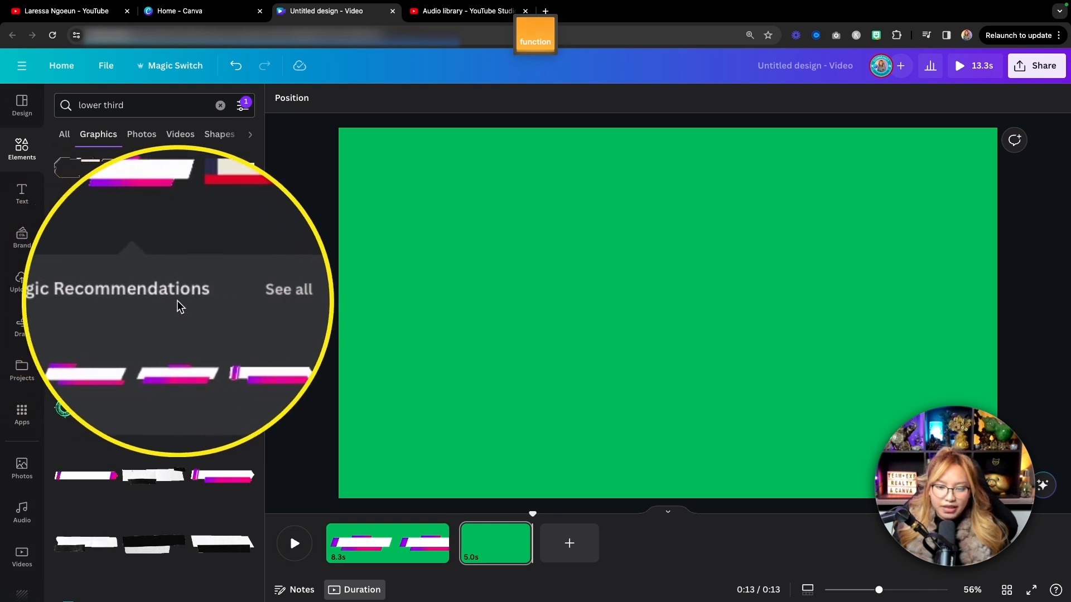
pyautogui.click(228, 302)
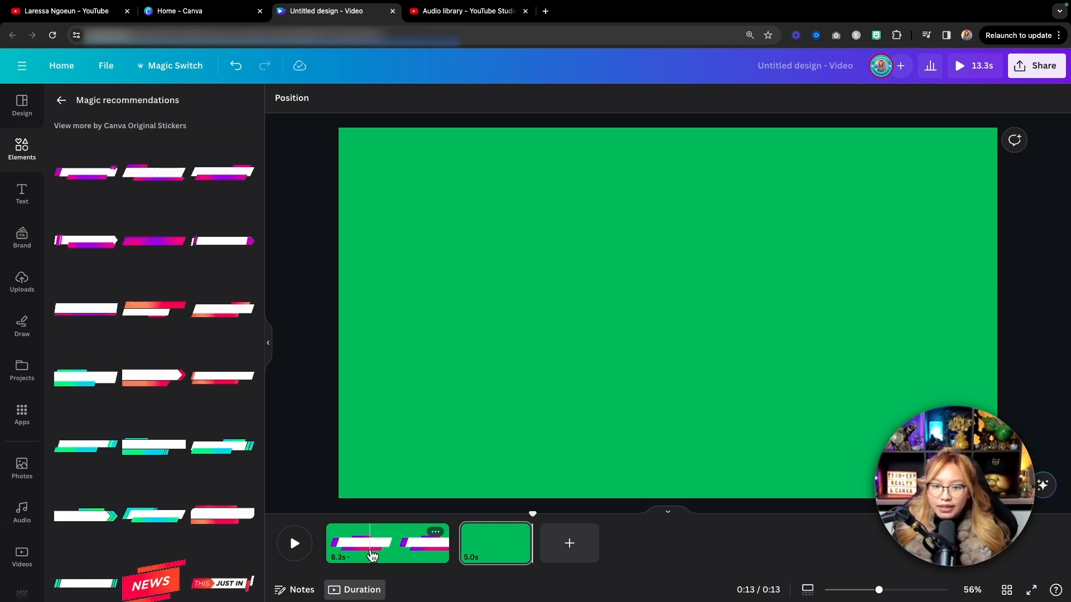
pyautogui.click(489, 547)
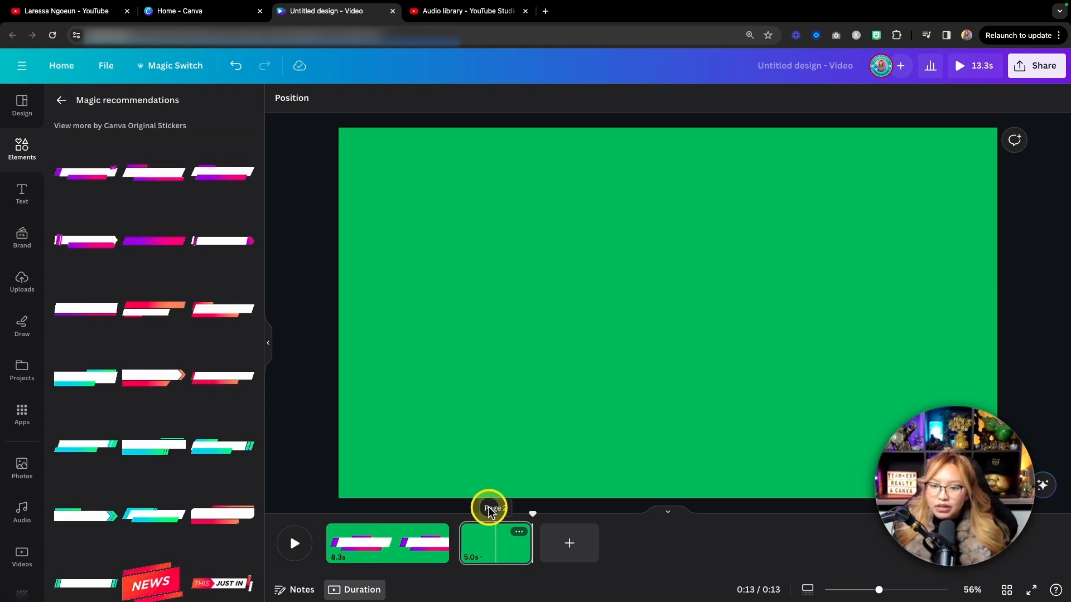
pyautogui.click(220, 243)
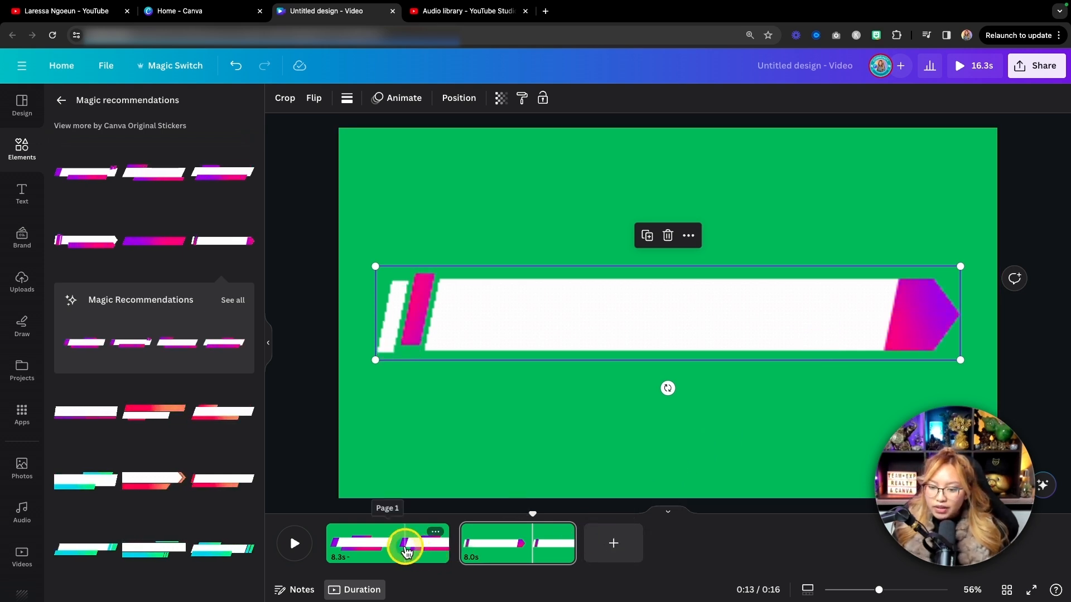
# Go to the first page and show the margins on the canvas.
pyautogui.click(407, 548)
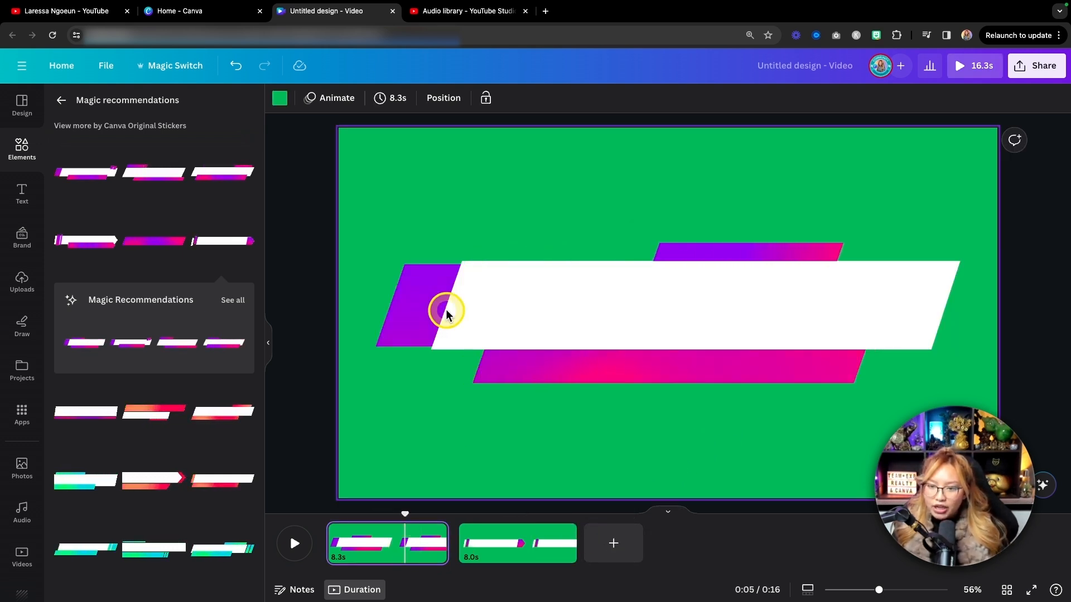
pyautogui.click(105, 66)
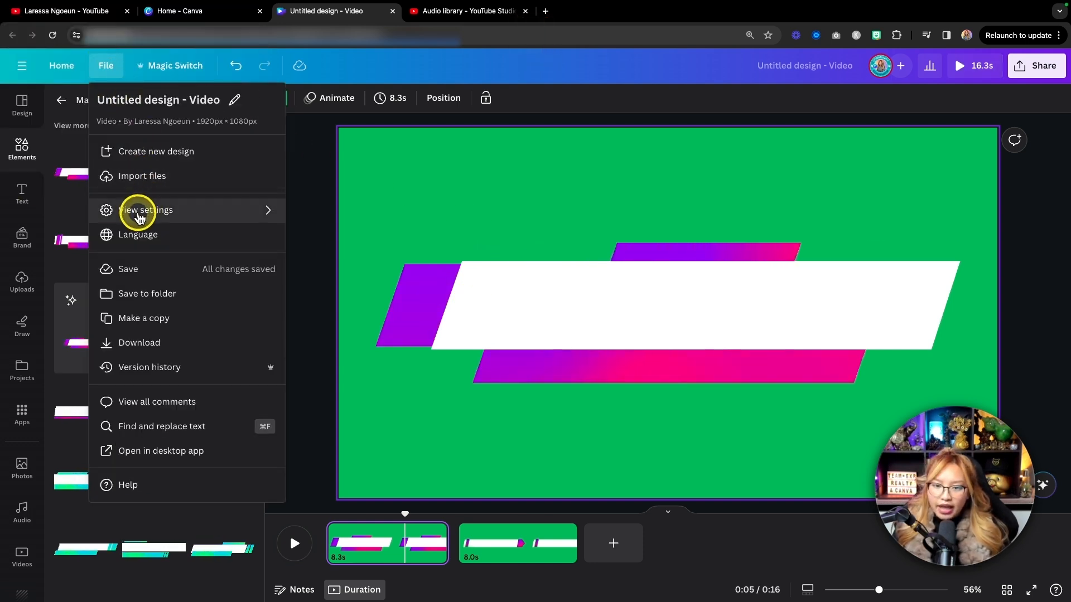
pyautogui.moveTo(167, 209)
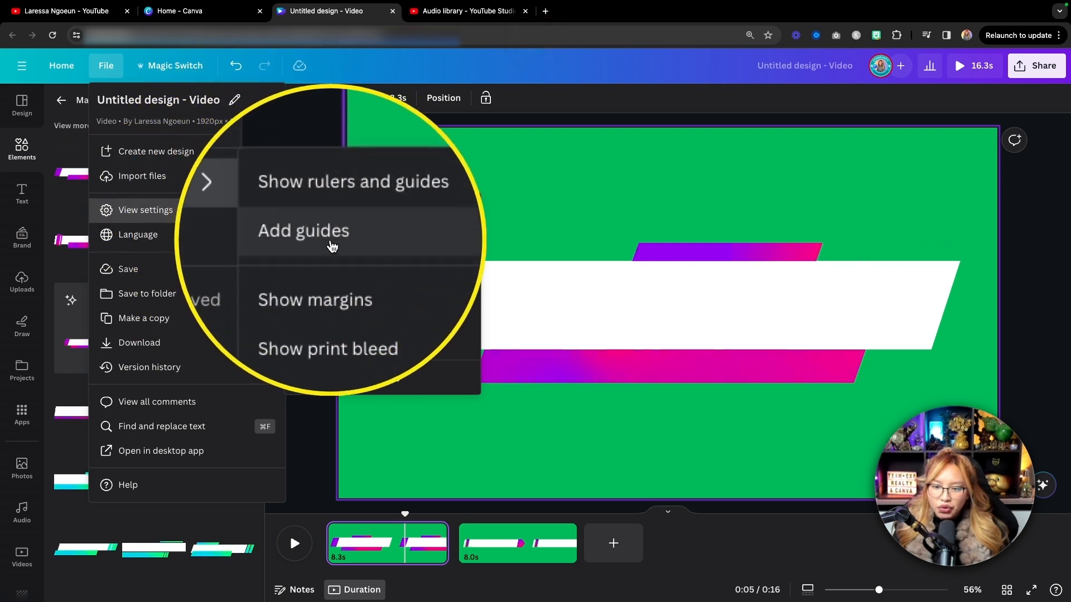
pyautogui.click(332, 271)
# Shrink the first page's lower third to under half its width and move it to the lower-left corner of the page.
pyautogui.click(585, 291)
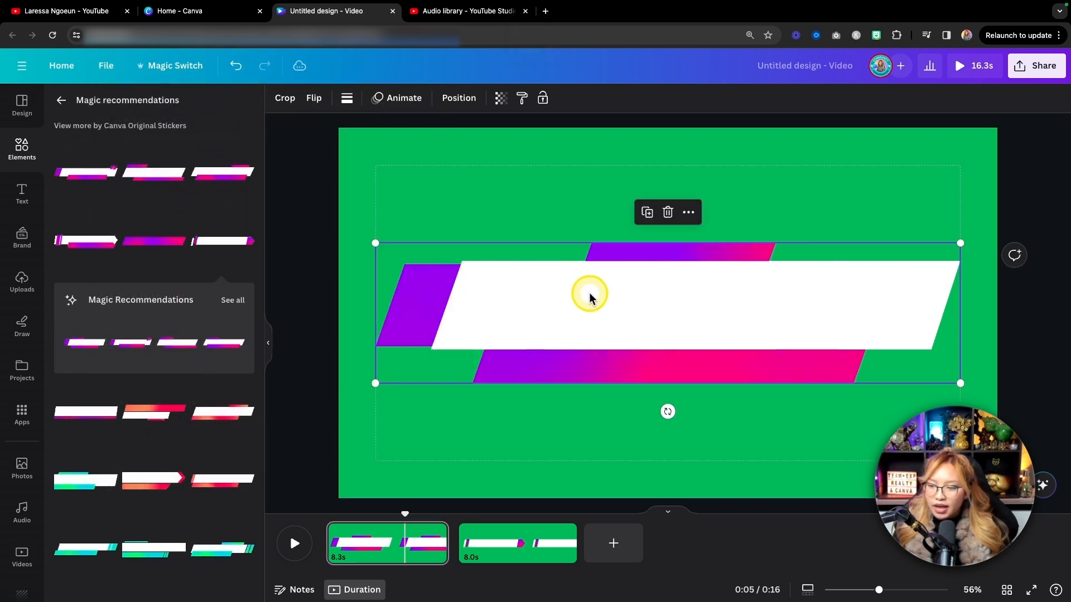
pyautogui.moveTo(959, 244); pyautogui.dragTo(635, 309)
pyautogui.moveTo(502, 346); pyautogui.dragTo(496, 434)
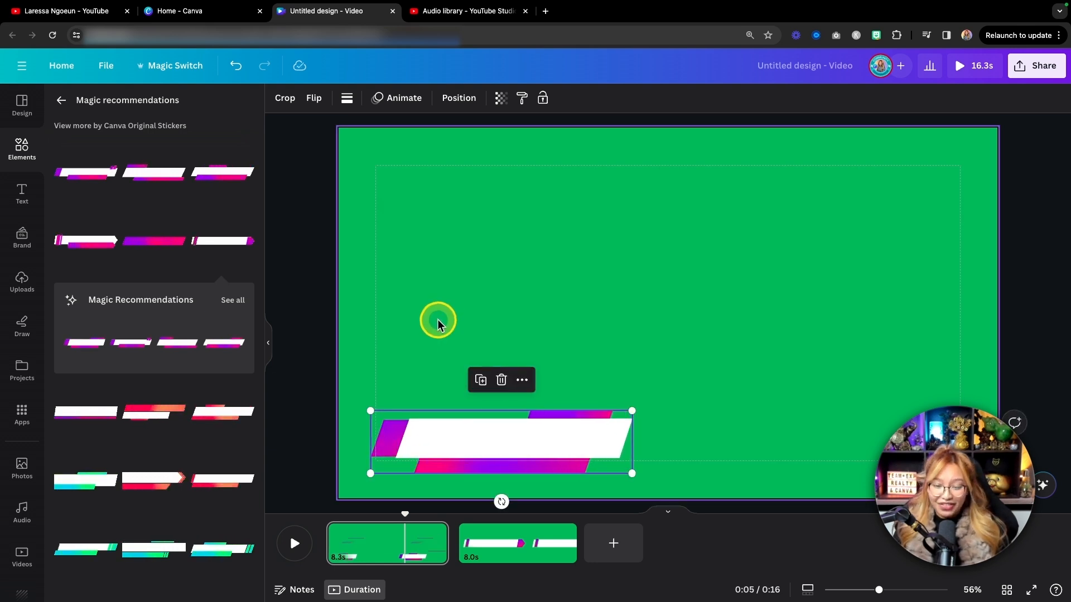
# Add the first image from the Headshots folder to the first page and set it as the page background.
pyautogui.scroll(-5, 23, 484)
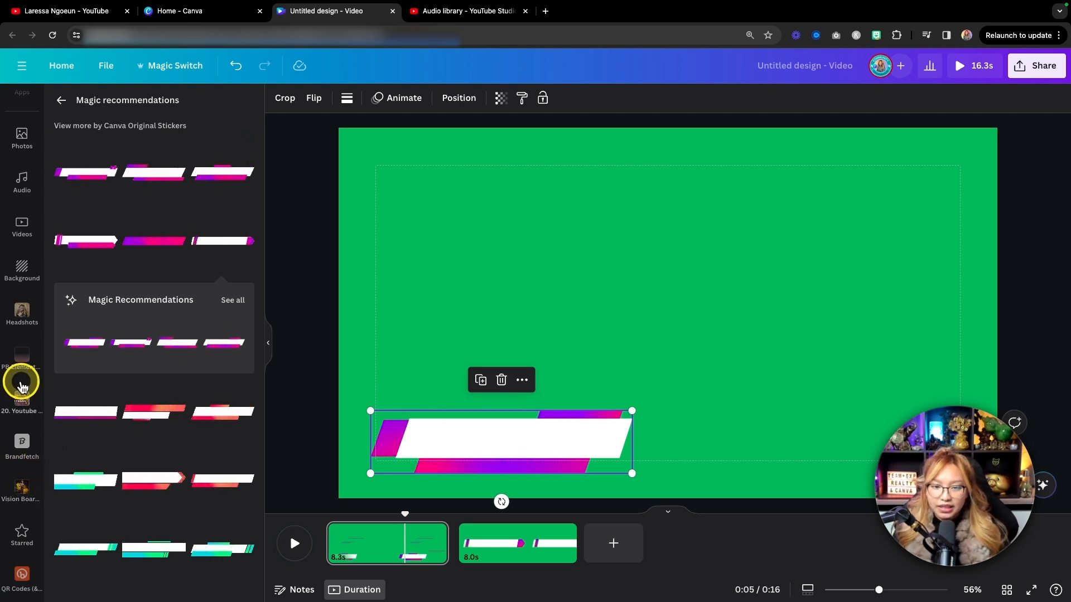
pyautogui.click(22, 313)
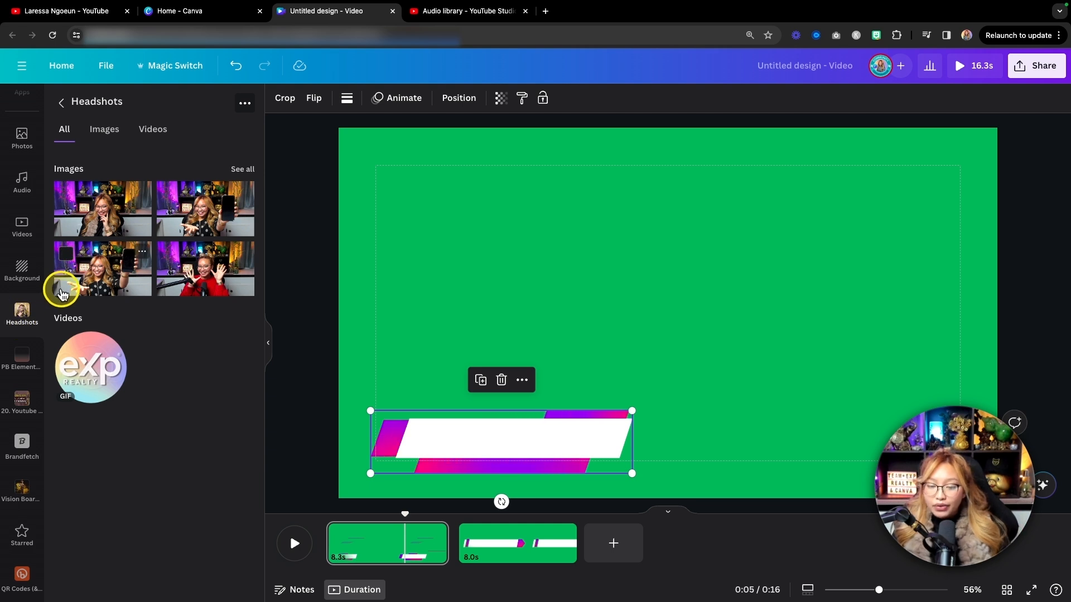
pyautogui.click(117, 219)
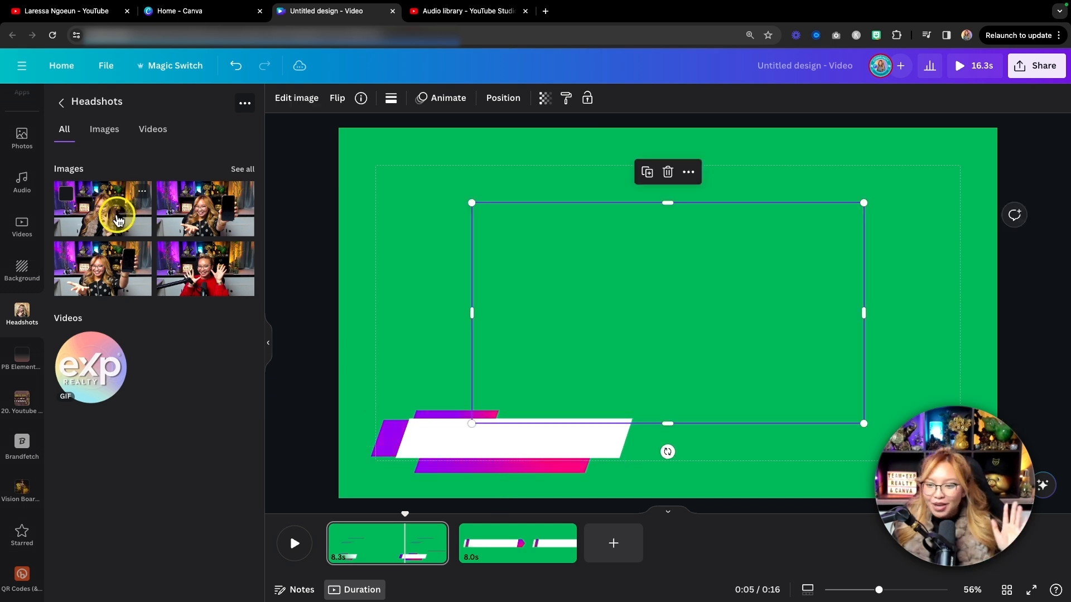
pyautogui.rightClick(638, 304)
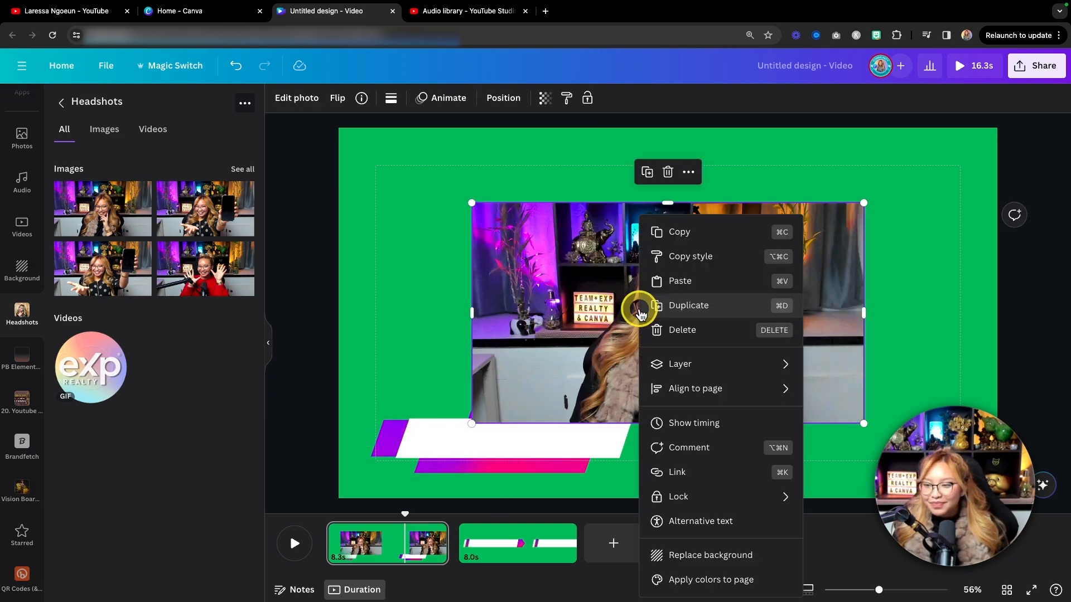
pyautogui.click(694, 562)
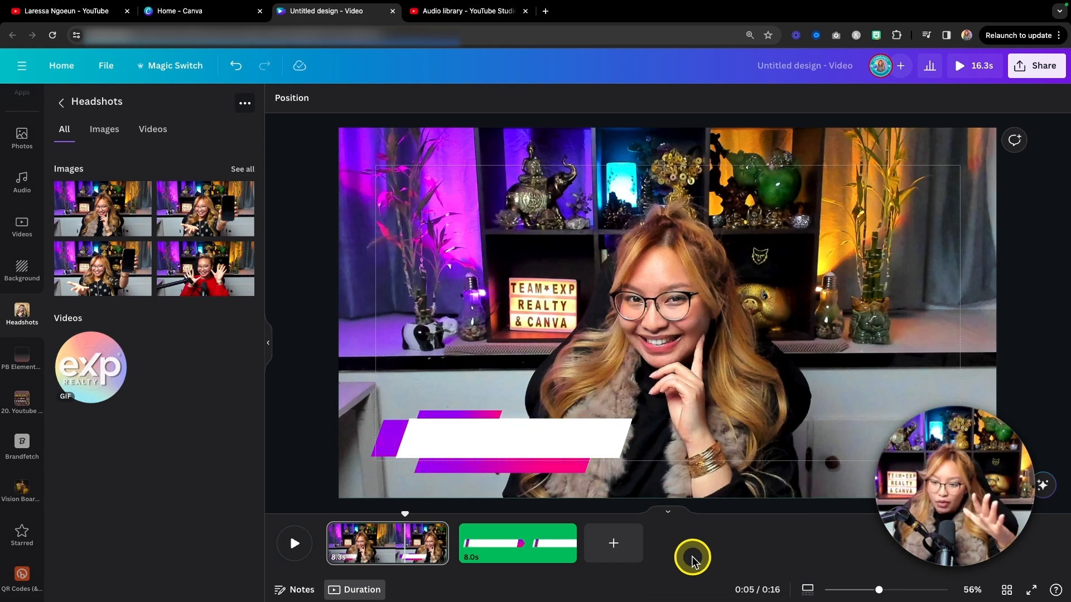
# Fine-tune the lower third's size over the photo and place it slightly beyond the lower-left margin corner.
pyautogui.click(454, 425)
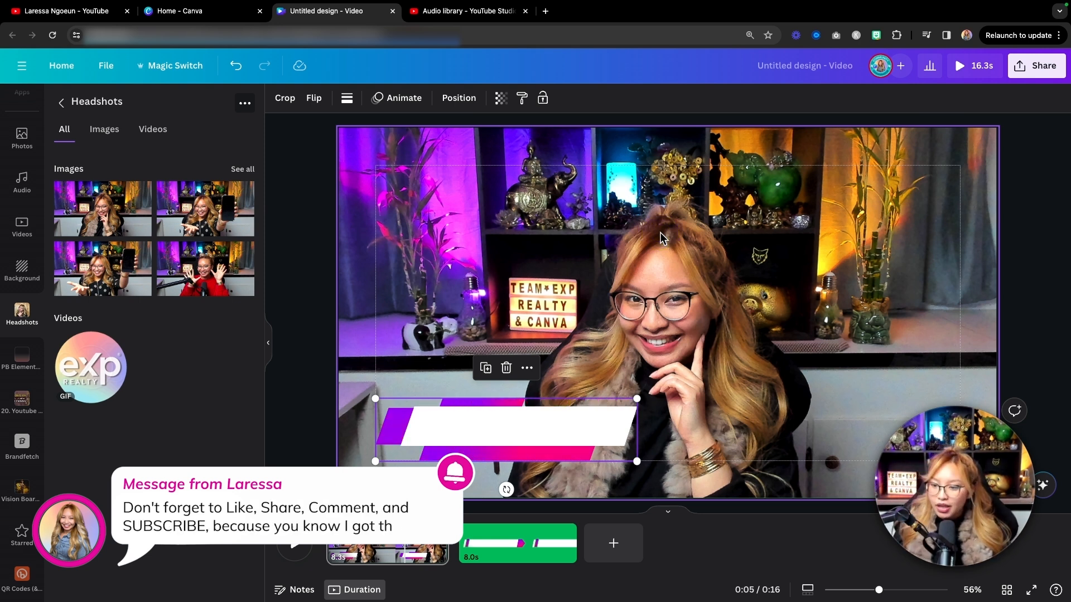
pyautogui.moveTo(636, 398)
pyautogui.mouseDown()
pyautogui.moveTo(645, 392)
pyautogui.moveTo(638, 398)
pyautogui.mouseUp()
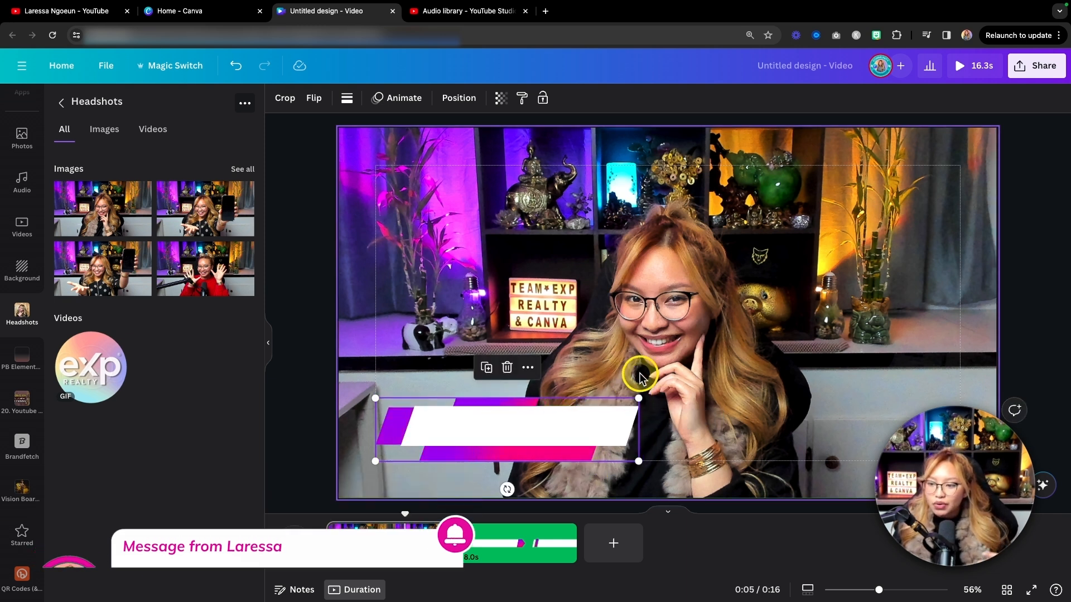
pyautogui.moveTo(635, 392); pyautogui.dragTo(626, 406)
pyautogui.moveTo(463, 435); pyautogui.dragTo(415, 443)
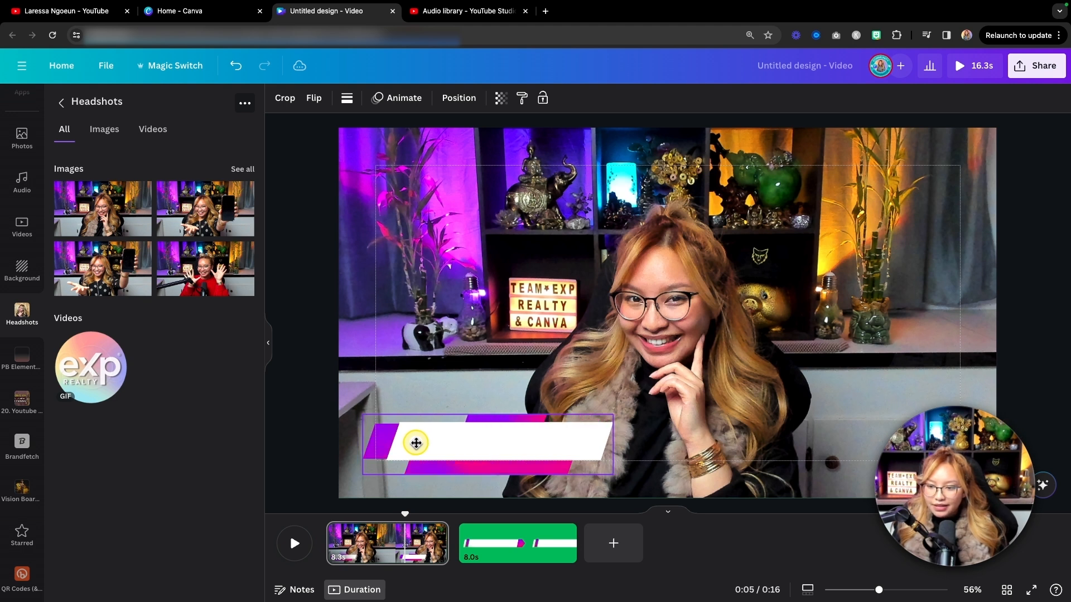
pyautogui.moveTo(613, 414); pyautogui.dragTo(625, 409)
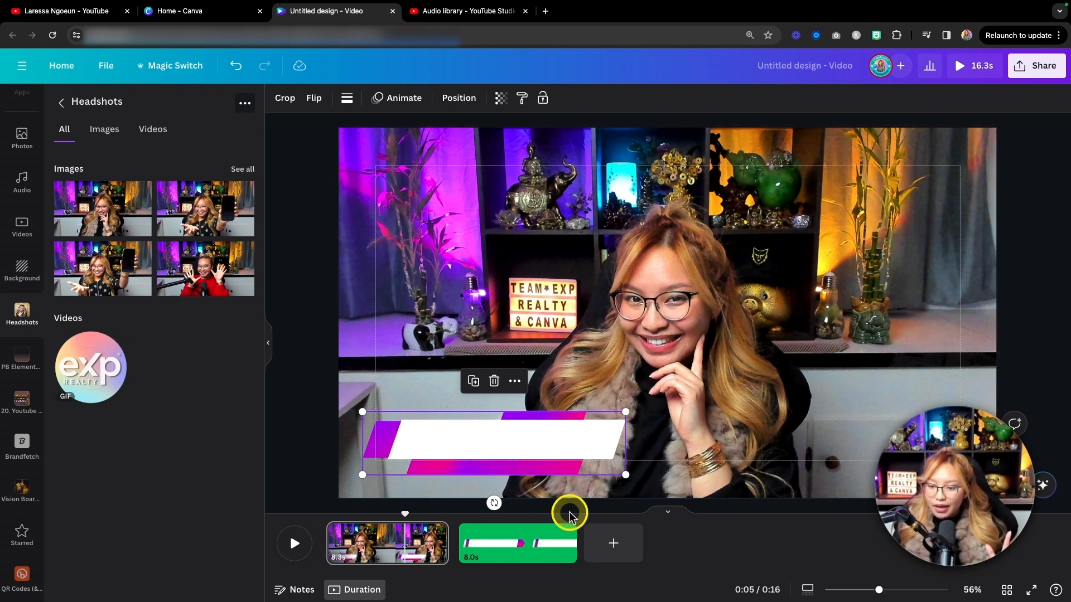
# Move the headshot background from the first page to the second page by copying, deleting and pasting it.
pyautogui.click(564, 248)
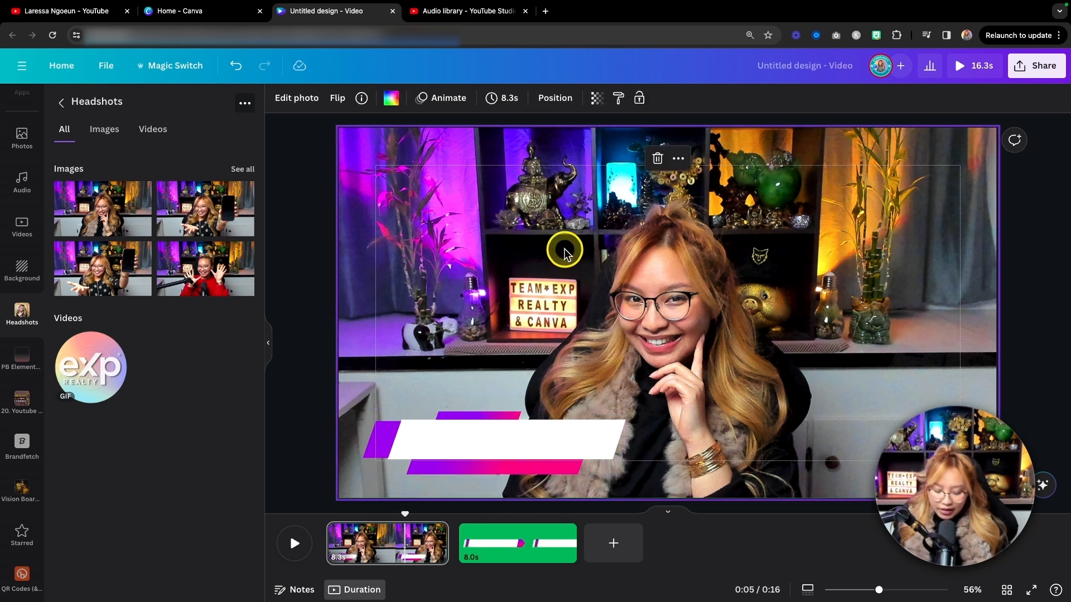
pyautogui.press('super+c')
pyautogui.press('BackSpace')
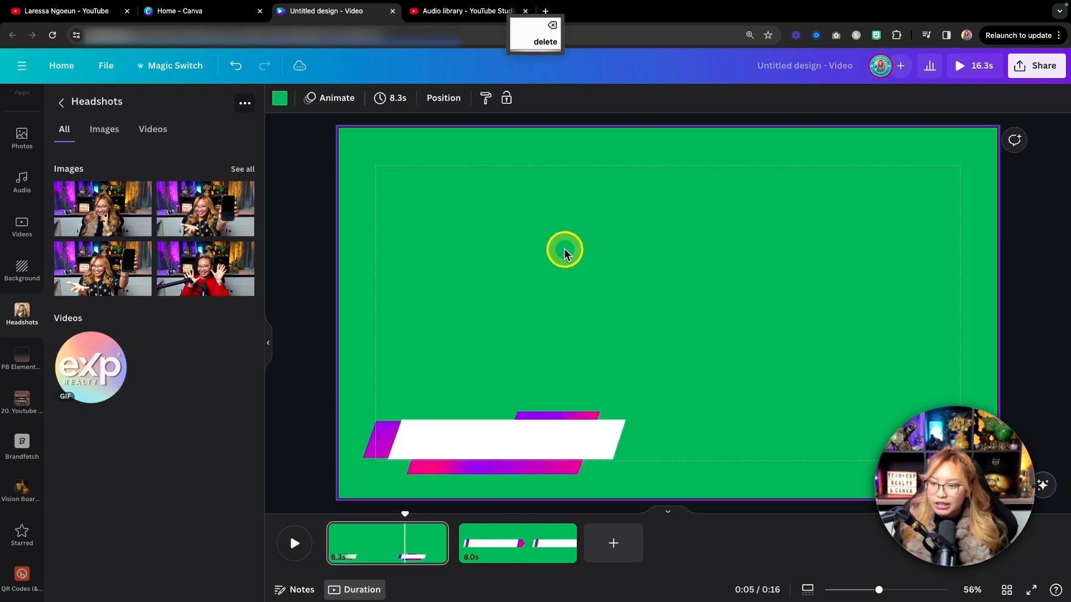
pyautogui.click(505, 552)
pyautogui.press('super+v')
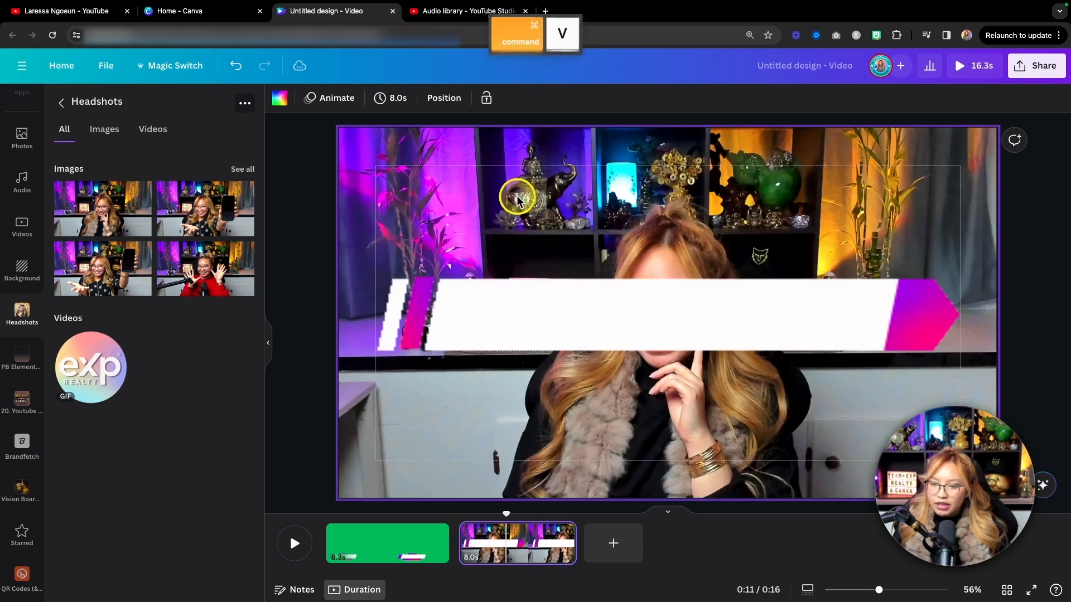
# Shrink the arrow-shaped lower third on the second page to under half its width and place it in the upper-left corner.
pyautogui.click(595, 318)
pyautogui.moveTo(957, 267); pyautogui.dragTo(627, 336)
pyautogui.moveTo(494, 342); pyautogui.dragTo(515, 156)
pyautogui.moveTo(609, 145); pyautogui.dragTo(589, 152)
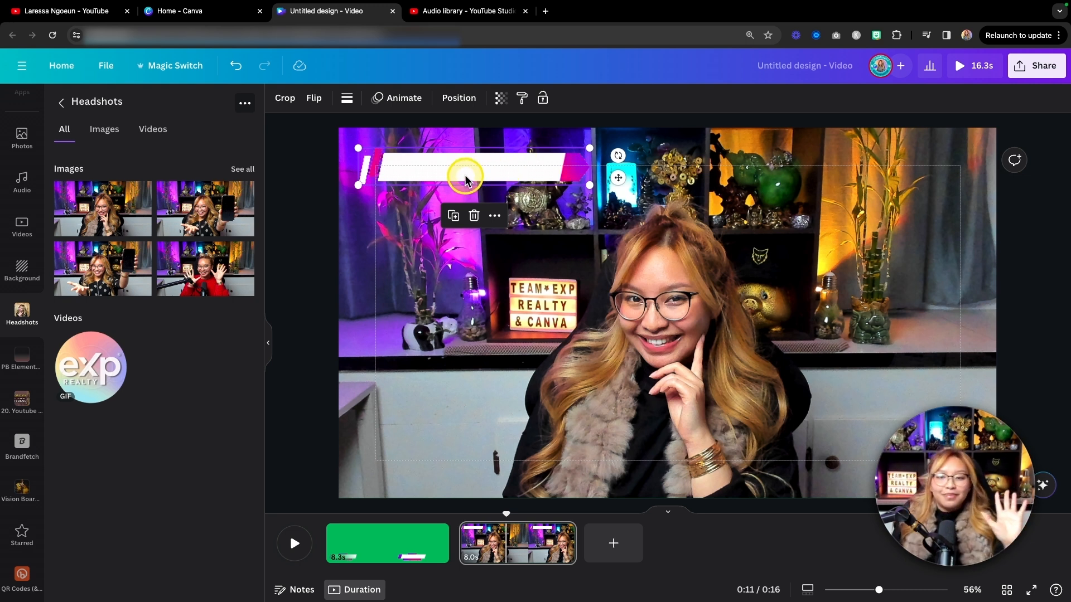
pyautogui.moveTo(465, 180); pyautogui.dragTo(465, 174)
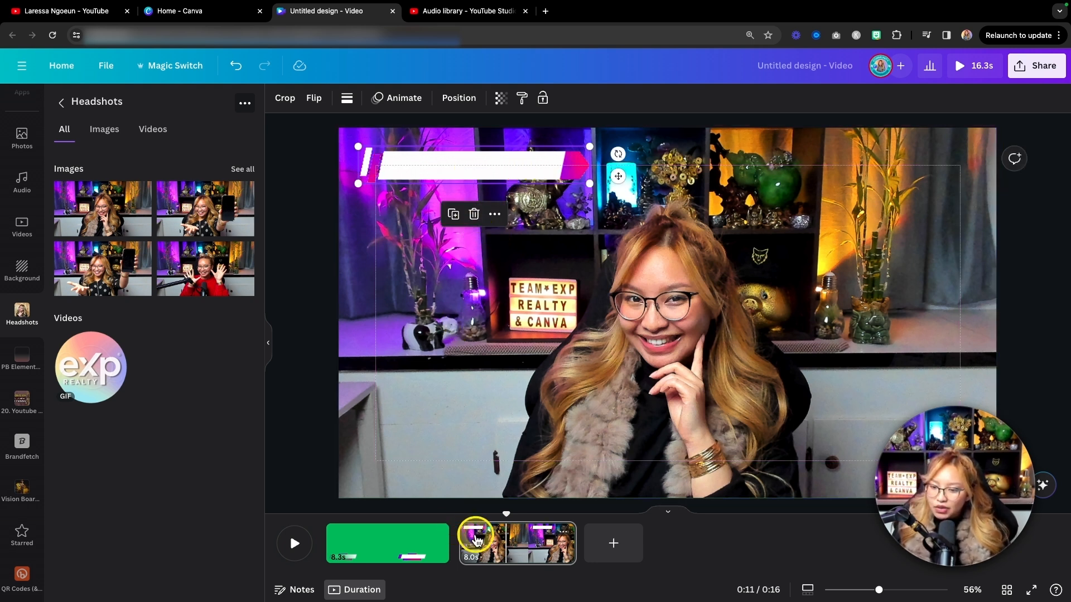
# Move the headshot background from the second page to a newly added third page.
pyautogui.click(466, 285)
pyautogui.press('Delete')
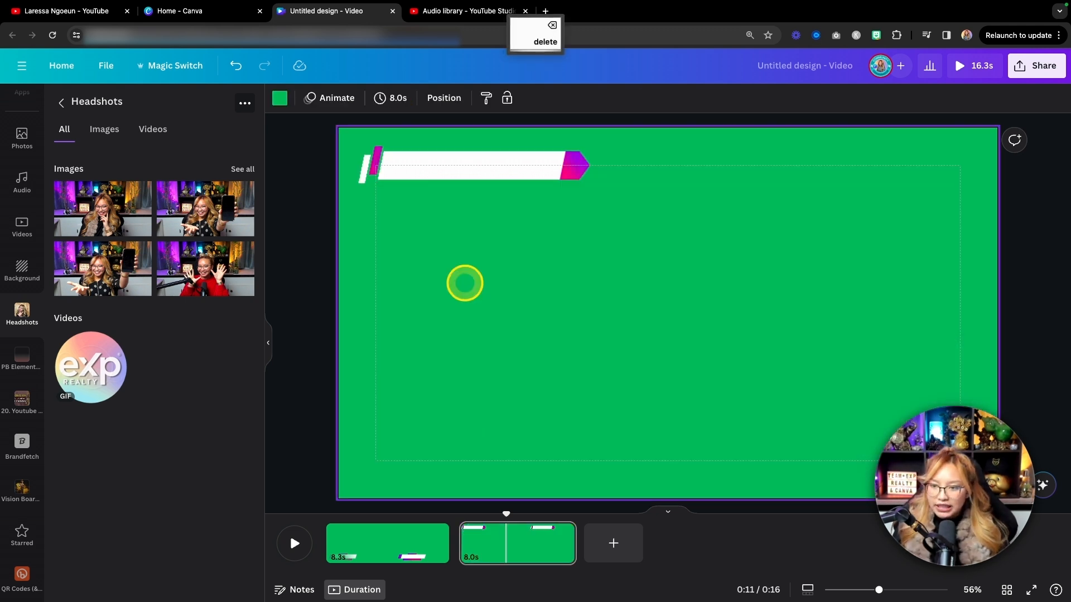
pyautogui.click(605, 544)
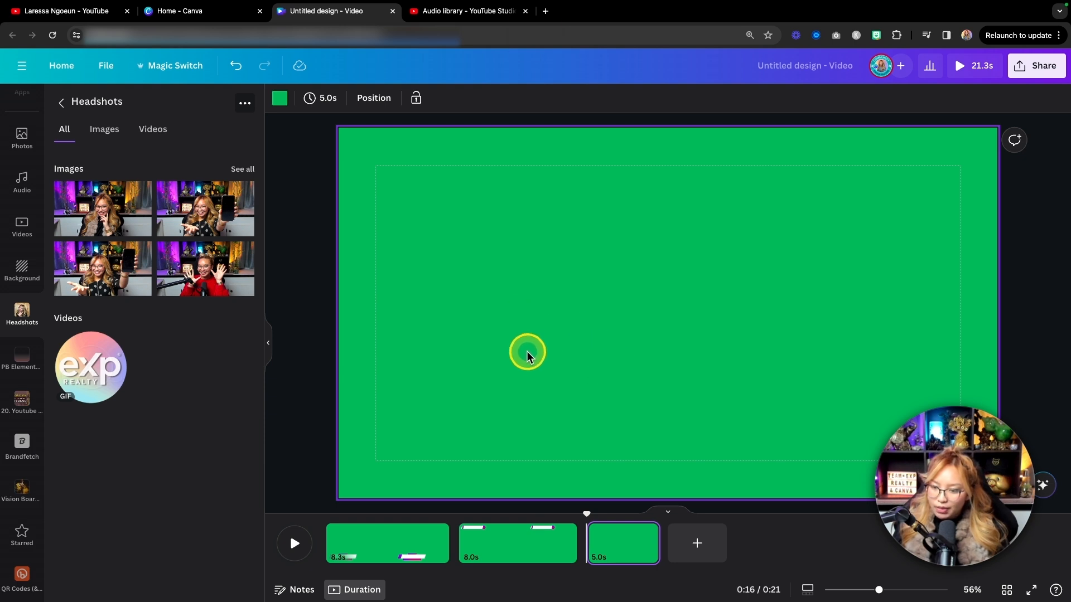
pyautogui.press('super+v')
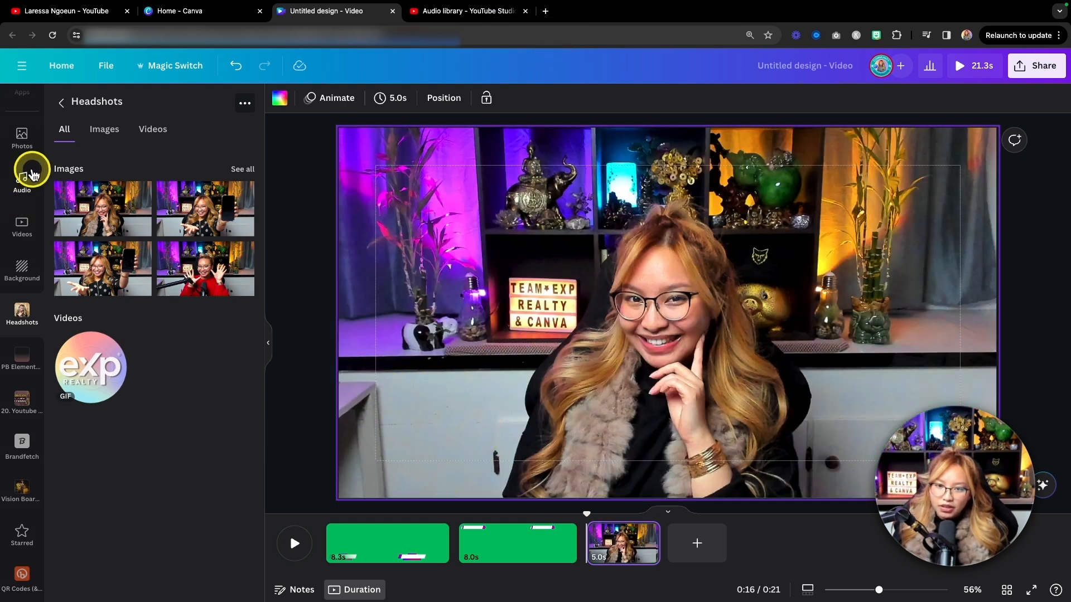
# Add a small circle shape in the third page's lower-left margin corner, color it pink and enlarge it slightly.
pyautogui.scroll(6, 32, 174)
pyautogui.click(21, 147)
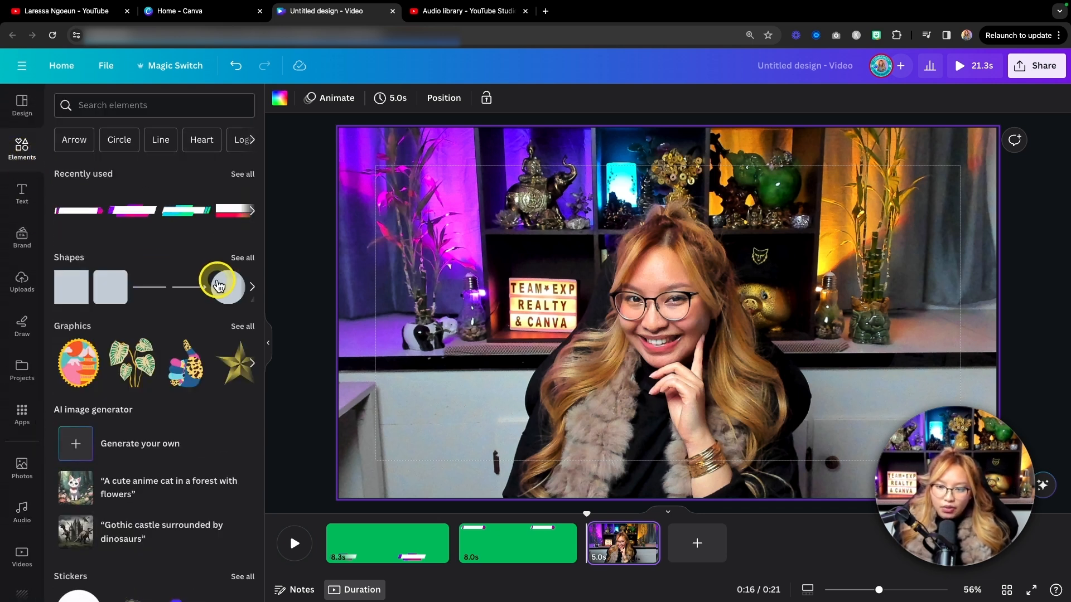
pyautogui.click(218, 286)
pyautogui.moveTo(726, 255); pyautogui.dragTo(430, 410)
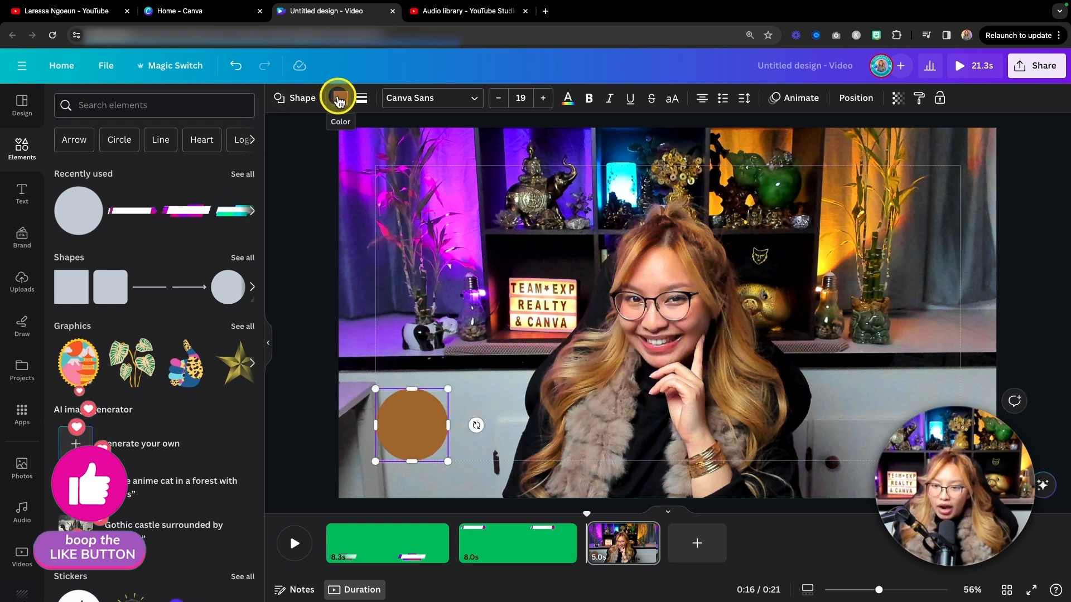
pyautogui.click(338, 99)
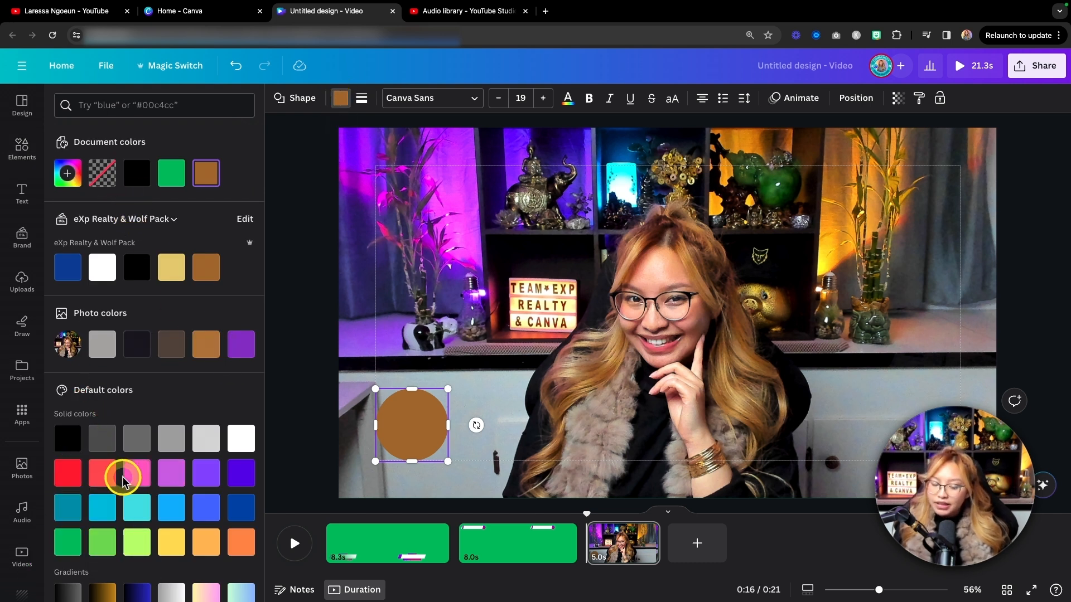
pyautogui.click(134, 479)
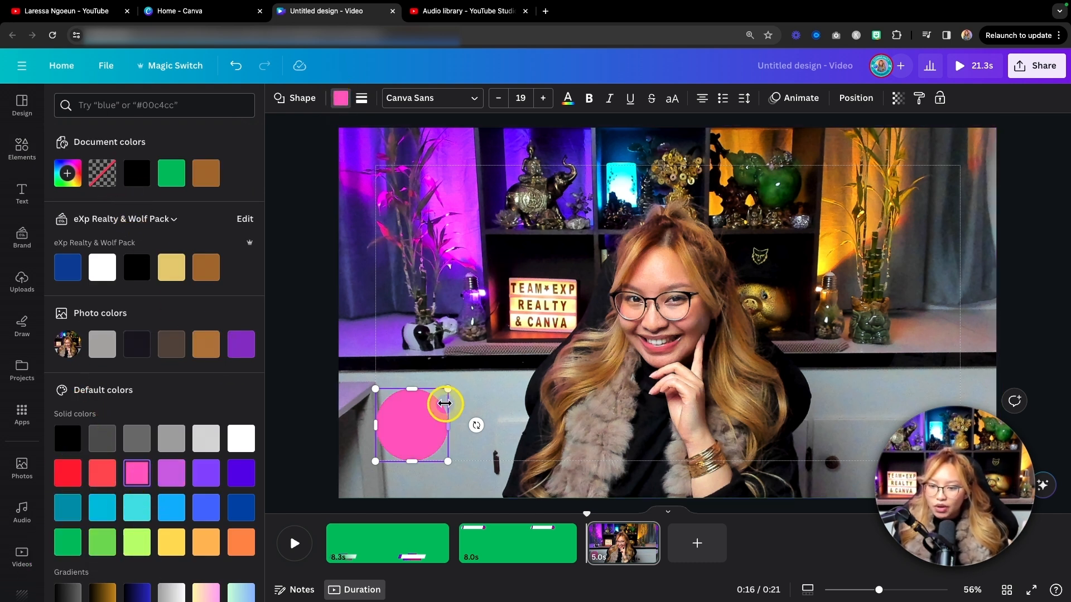
pyautogui.moveTo(448, 388); pyautogui.dragTo(453, 385)
# Delete the headshot background from the third page.
pyautogui.click(558, 327)
pyautogui.press('BackSpace')
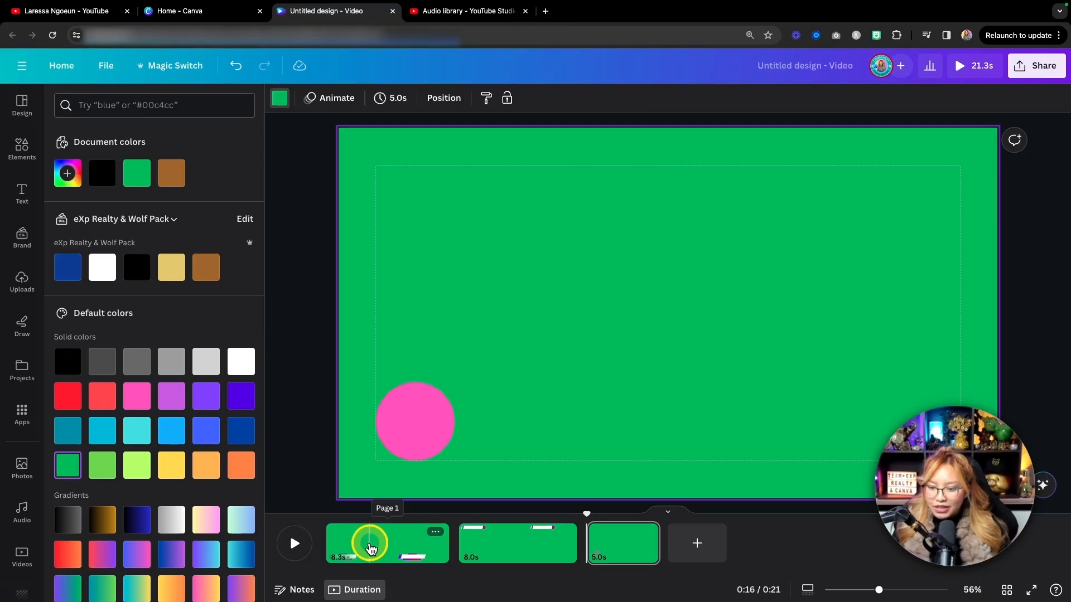
# Go to the first page and switch the brand kit to the one with the Community Canvassador logo.
pyautogui.moveTo(358, 545); pyautogui.dragTo(371, 549)
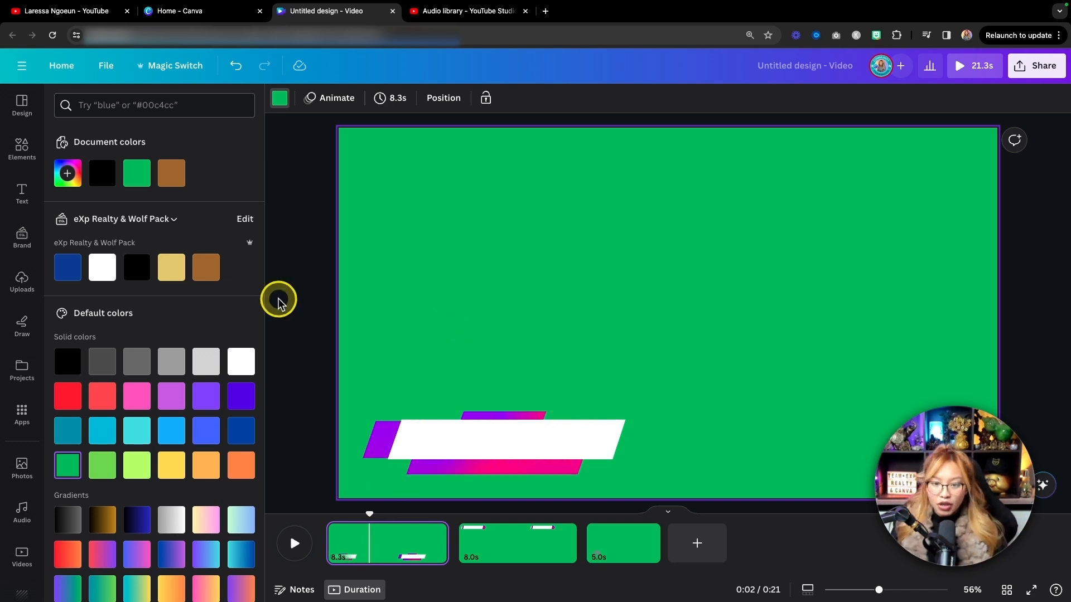
pyautogui.click(25, 151)
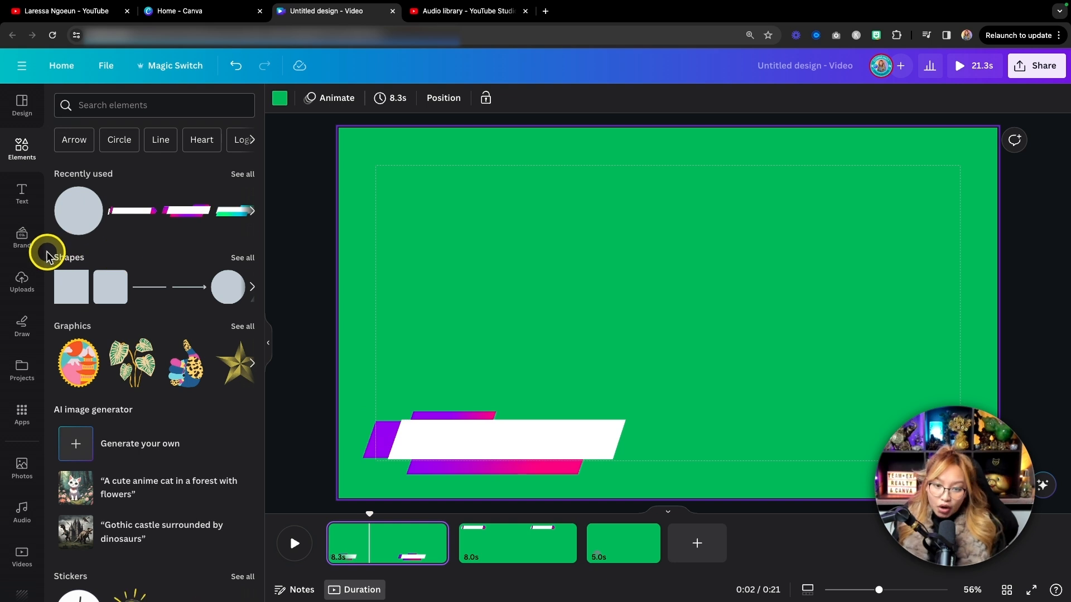
pyautogui.click(24, 245)
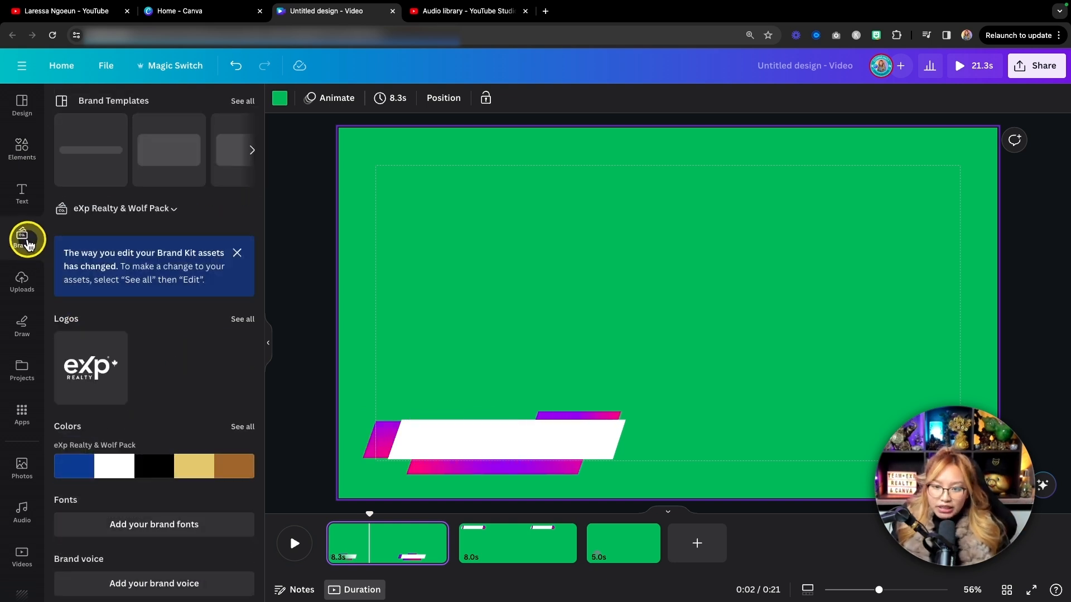
pyautogui.click(118, 210)
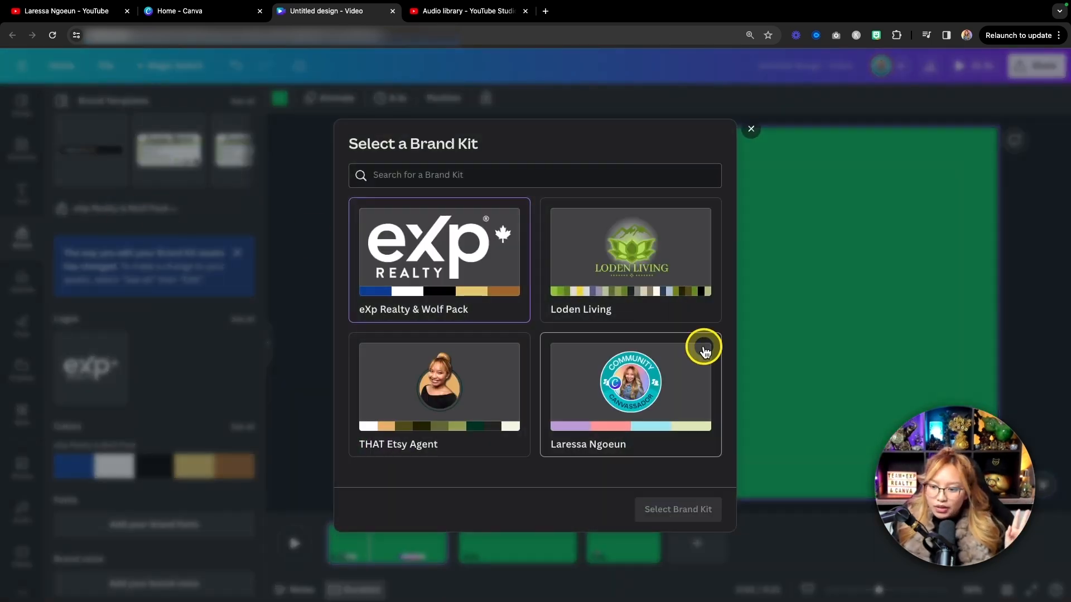
pyautogui.click(605, 392)
pyautogui.click(674, 510)
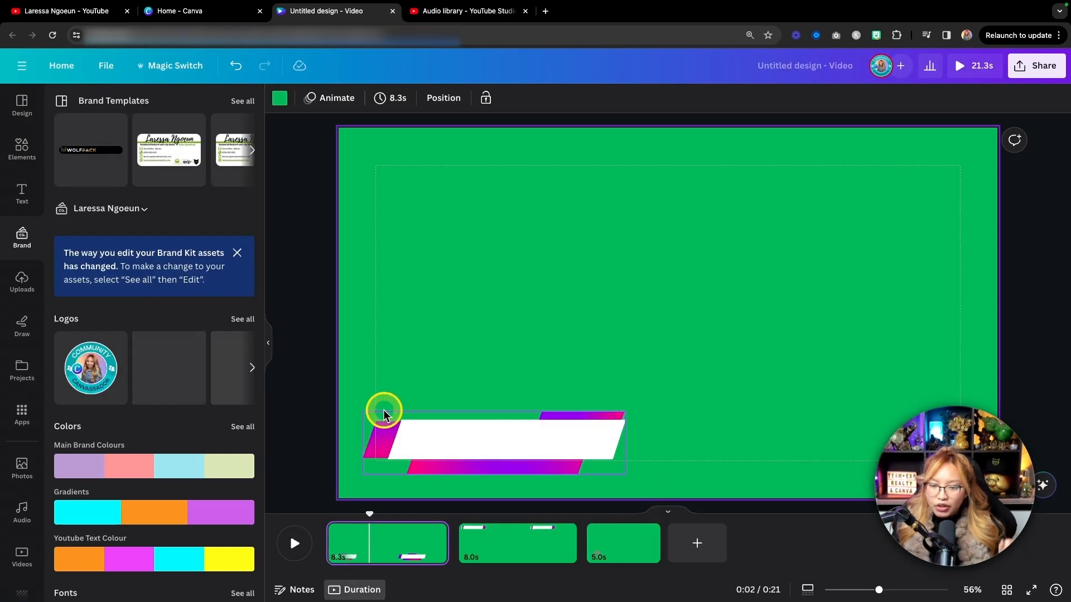
pyautogui.scroll(-1, 187, 390)
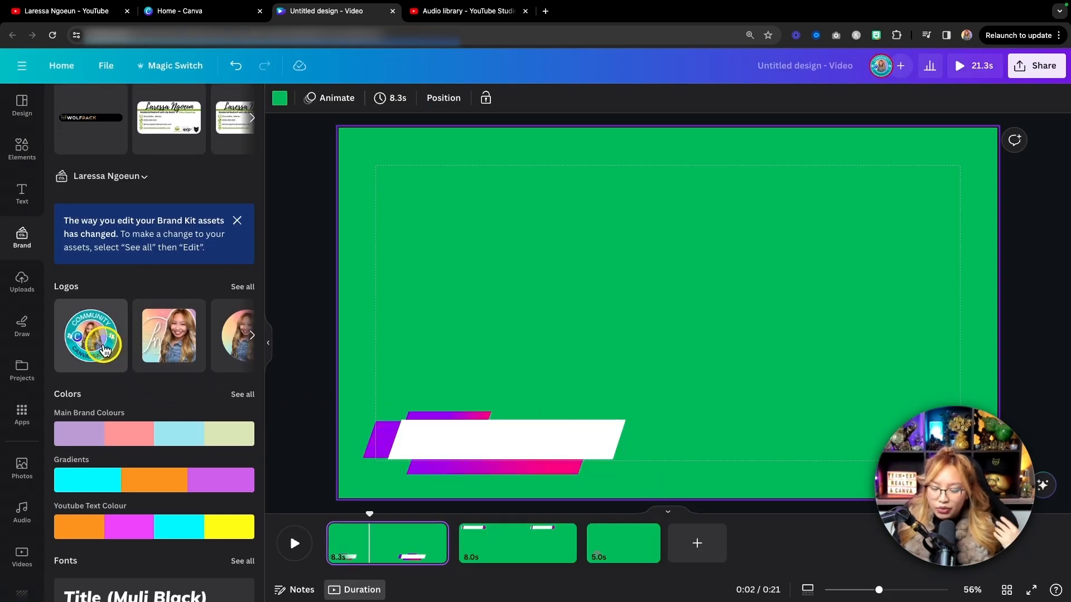
# Search the frames for "circle" and add the circle frame with the thin border to the first page.
pyautogui.click(22, 148)
pyautogui.scroll(-20, 113, 213)
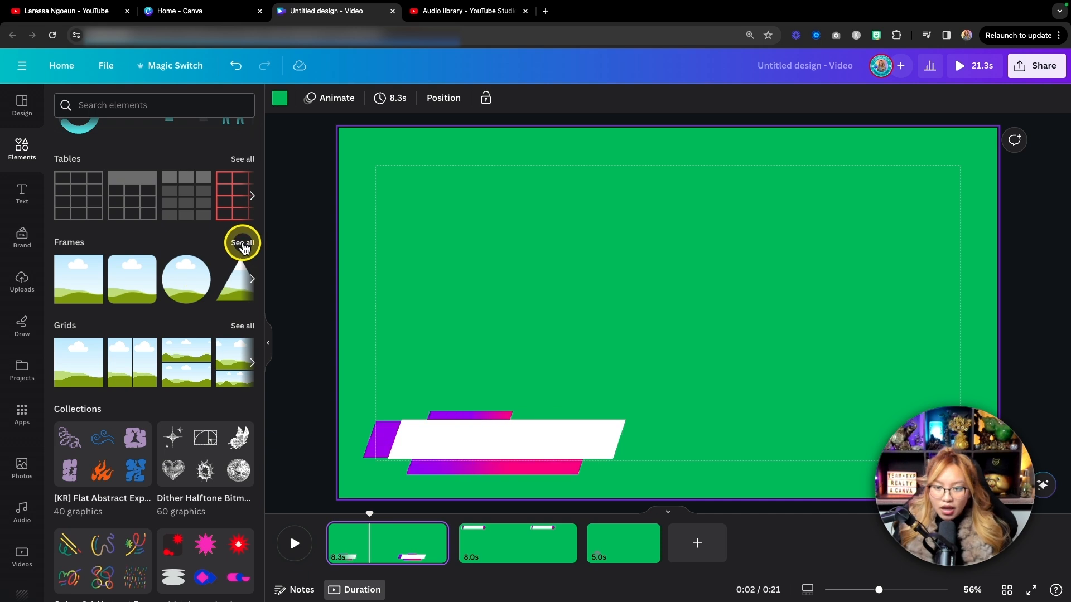
pyautogui.click(242, 245)
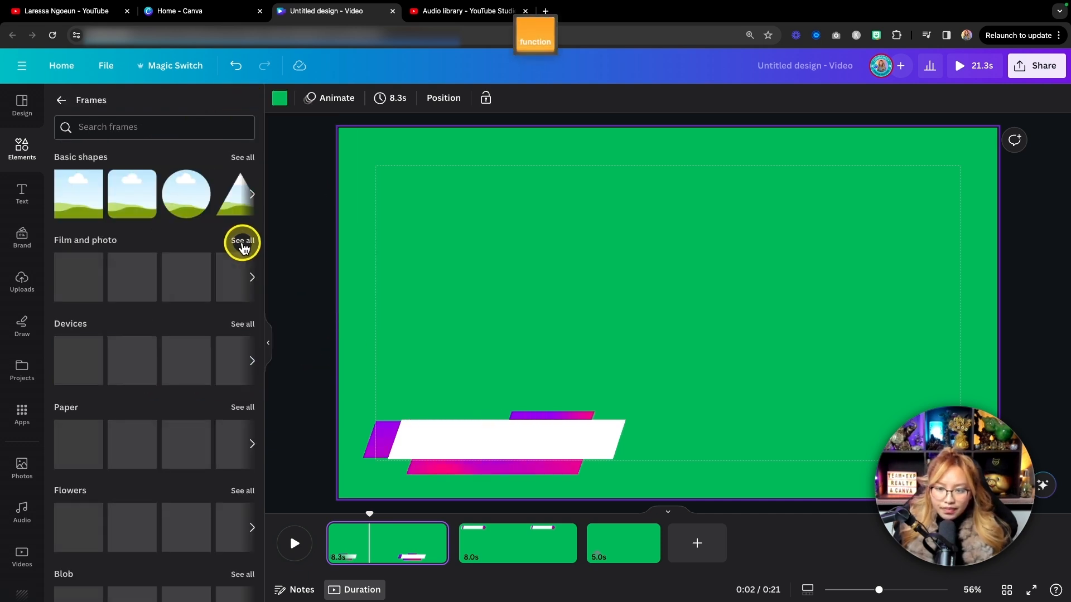
pyautogui.scroll(-3, 182, 231)
pyautogui.scroll(3, 183, 231)
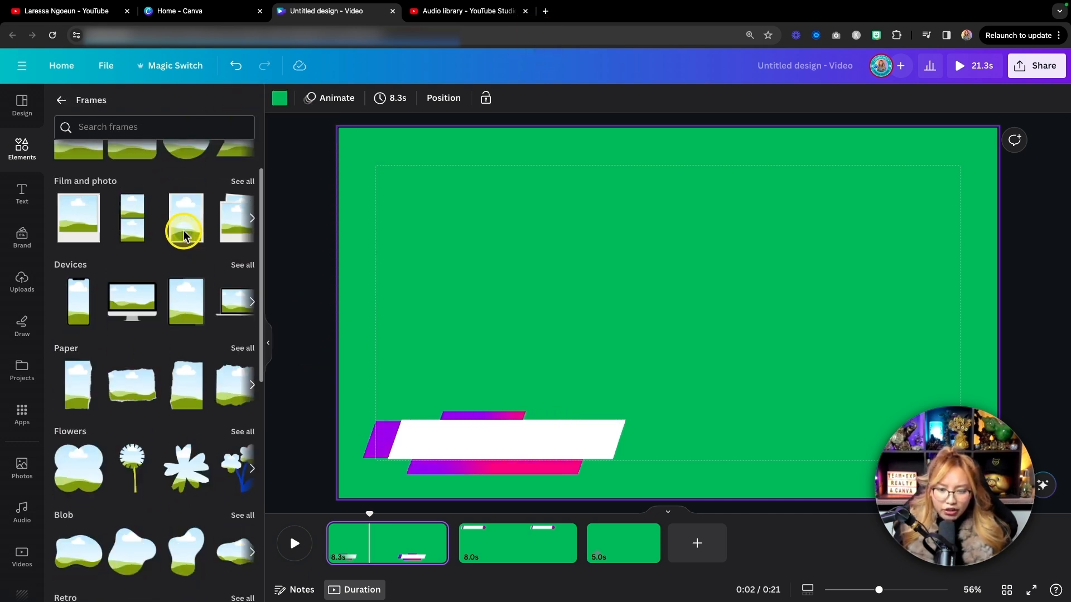
pyautogui.click(117, 133)
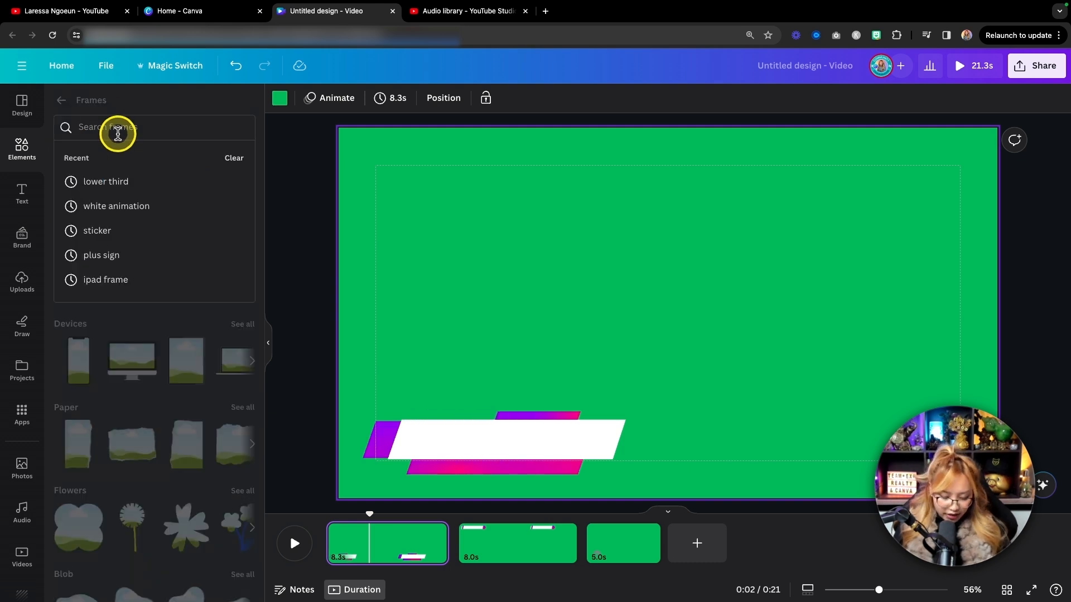
pyautogui.write('circle')
pyautogui.press('Return')
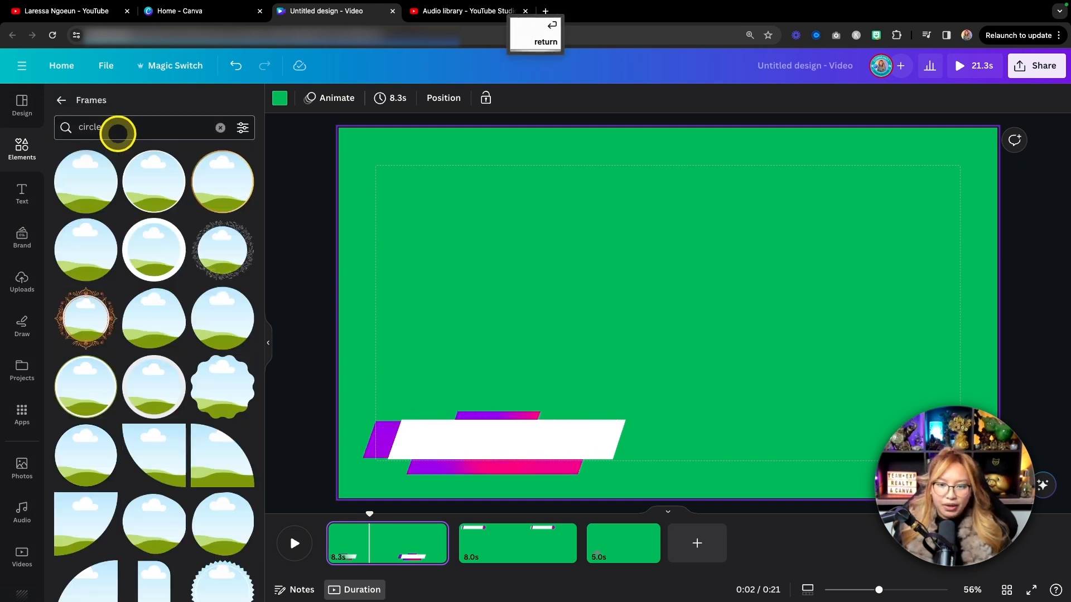
pyautogui.press('fn')
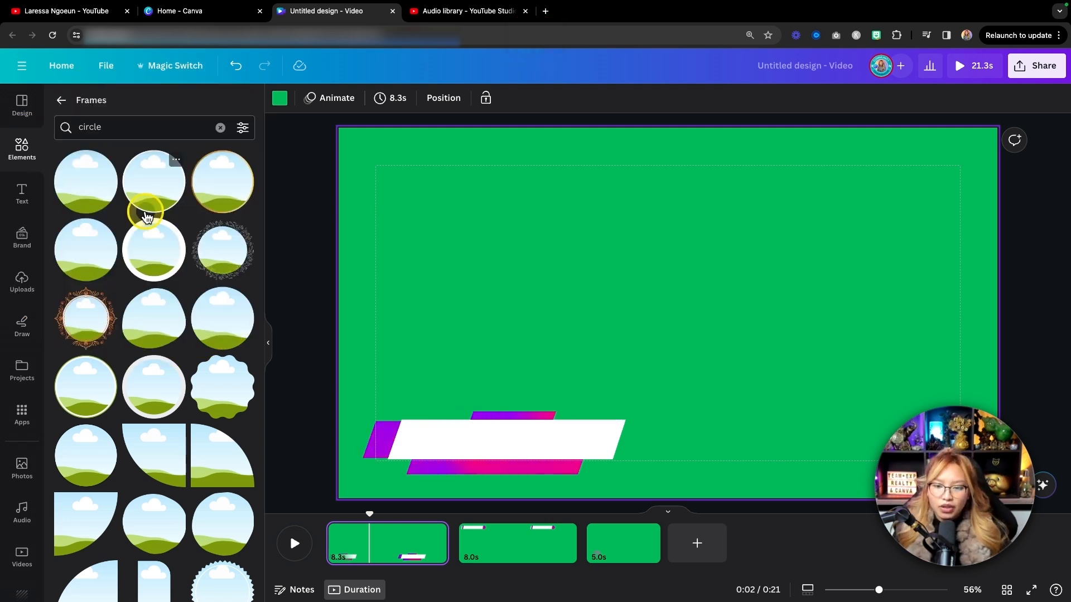
pyautogui.click(154, 200)
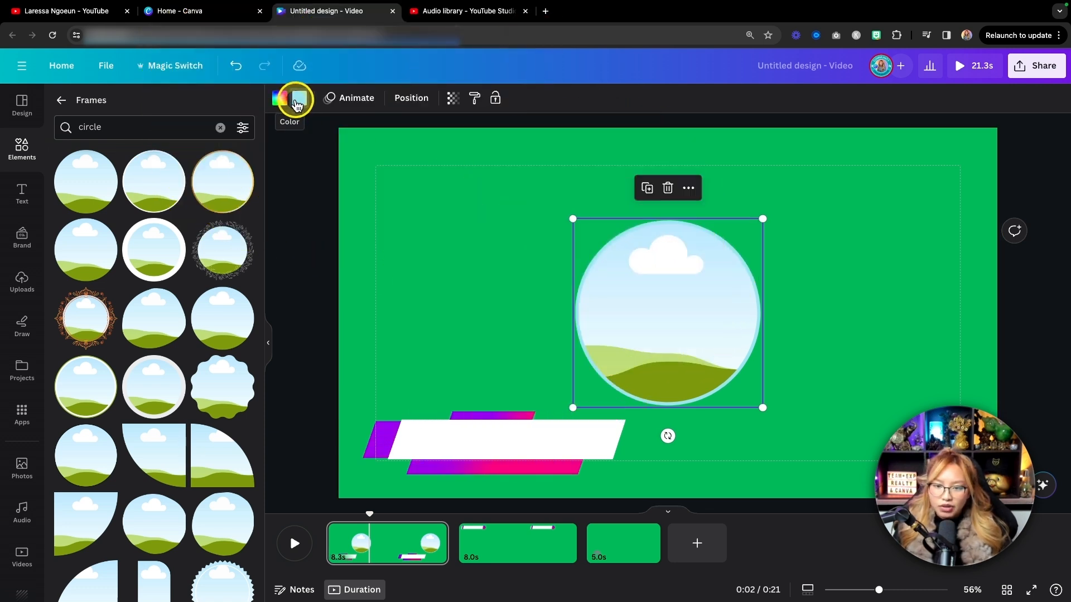
# Recolor the circle frame's border with the purple sampled from the left end of the lower third.
pyautogui.click(277, 102)
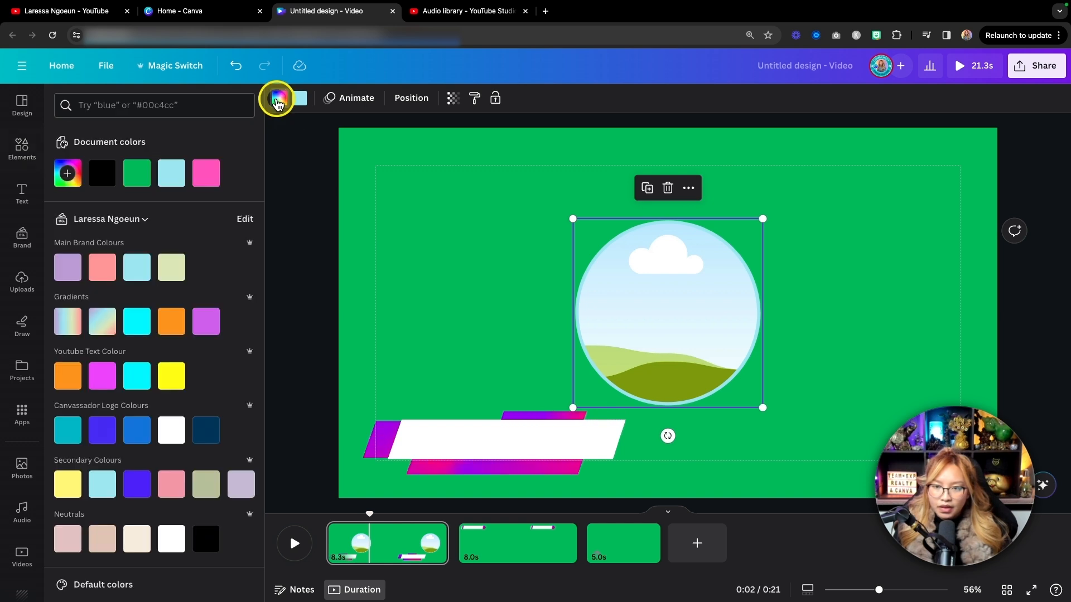
pyautogui.click(299, 99)
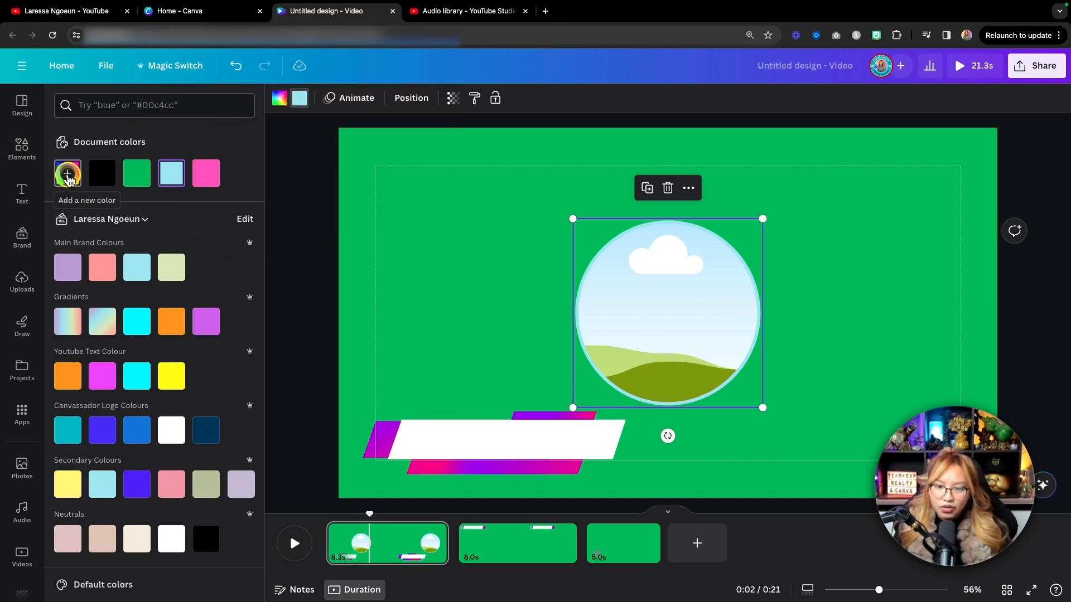
pyautogui.click(67, 175)
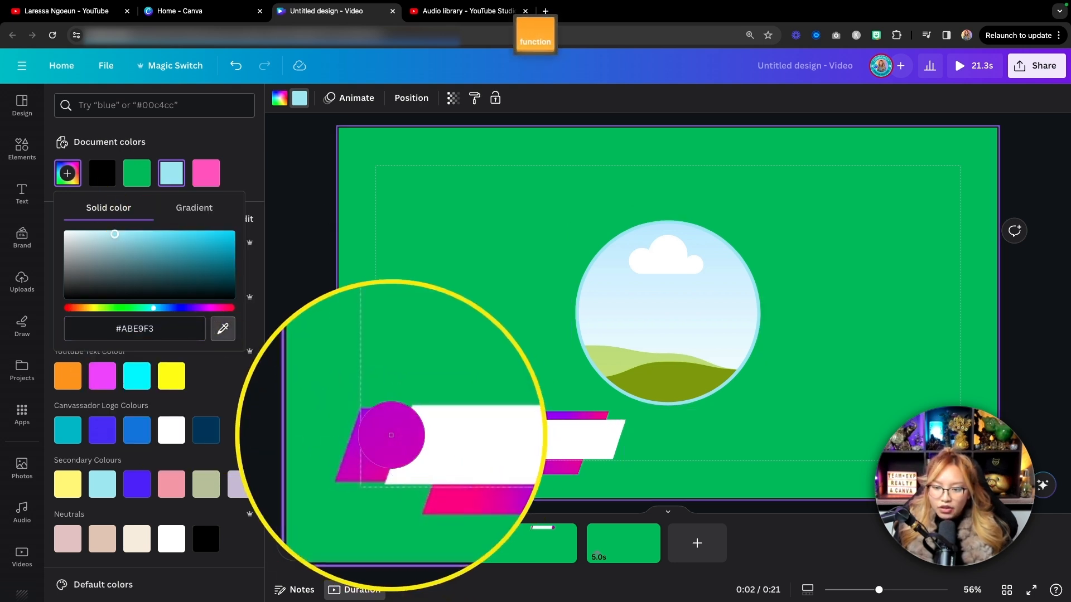
pyautogui.click(390, 436)
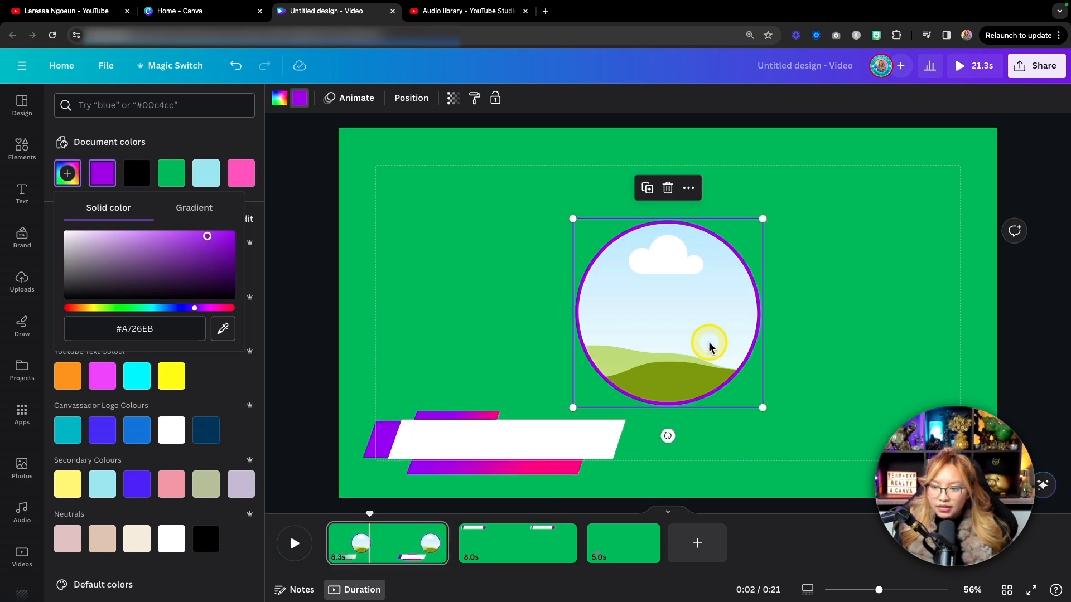
# Shrink the circle frame to slightly taller than the lower third and place it over the graphic's left end.
pyautogui.moveTo(762, 219); pyautogui.dragTo(668, 313)
pyautogui.moveTo(638, 353); pyautogui.dragTo(407, 420)
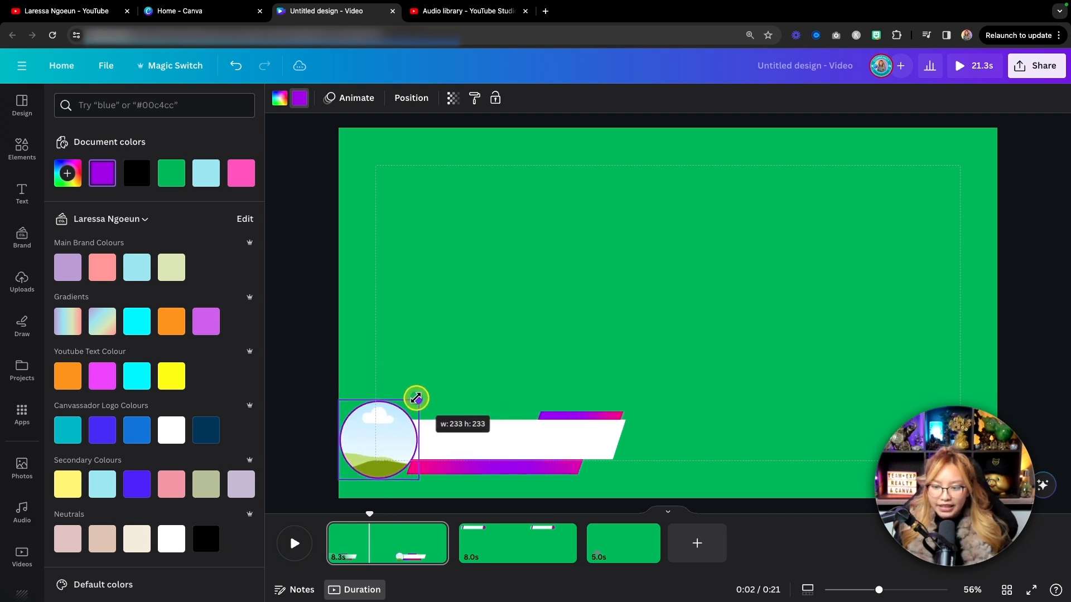
pyautogui.moveTo(360, 414); pyautogui.dragTo(410, 376)
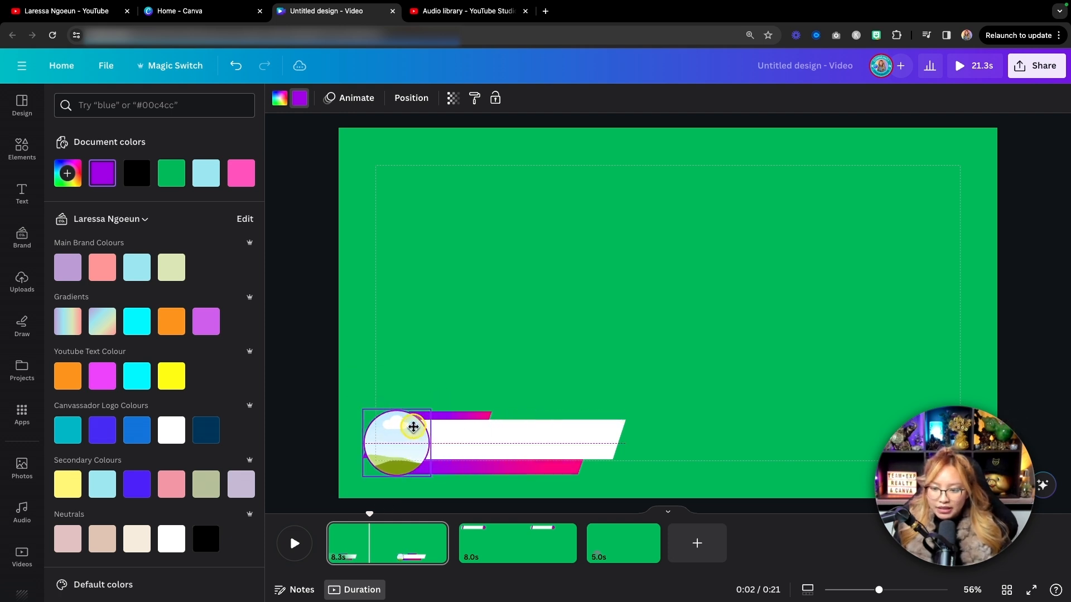
pyautogui.moveTo(419, 410); pyautogui.dragTo(412, 426)
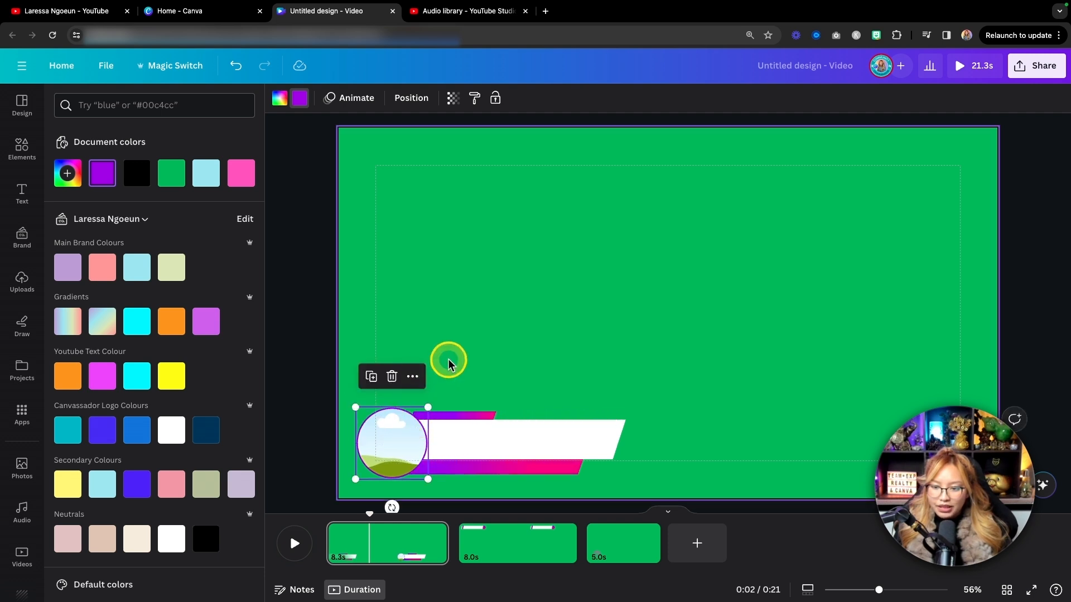
# Select the circle frame and the lower third together and nudge both slightly right and up toward the margin corner.
pyautogui.click(449, 363)
pyautogui.moveTo(674, 484); pyautogui.dragTo(362, 369)
pyautogui.hotkey('shift', 'Right')
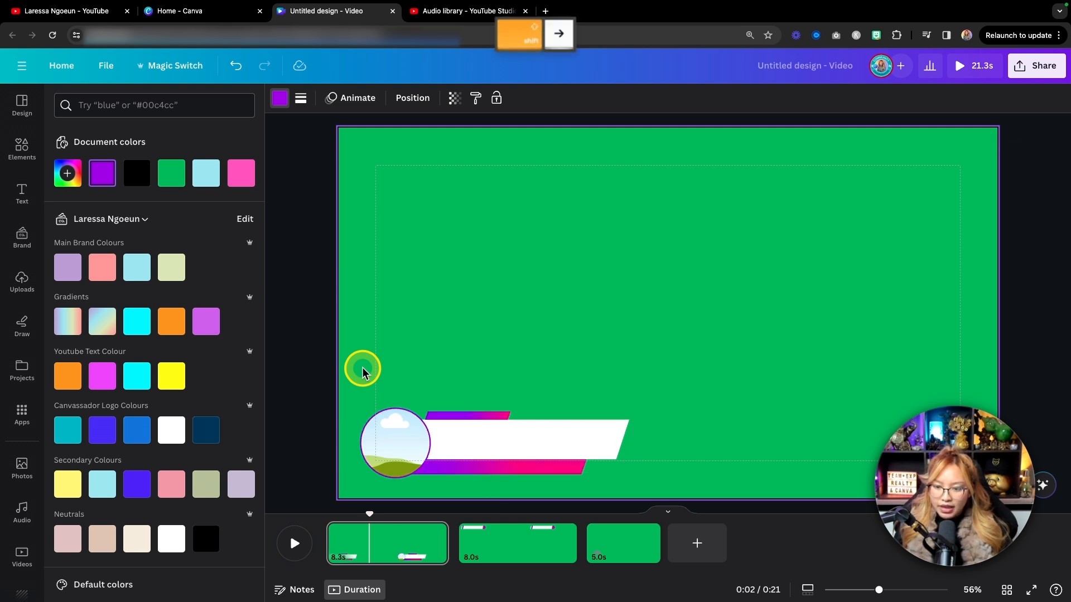
pyautogui.hotkey('shift', 'Up')
pyautogui.hotkey('shift', 'Up')
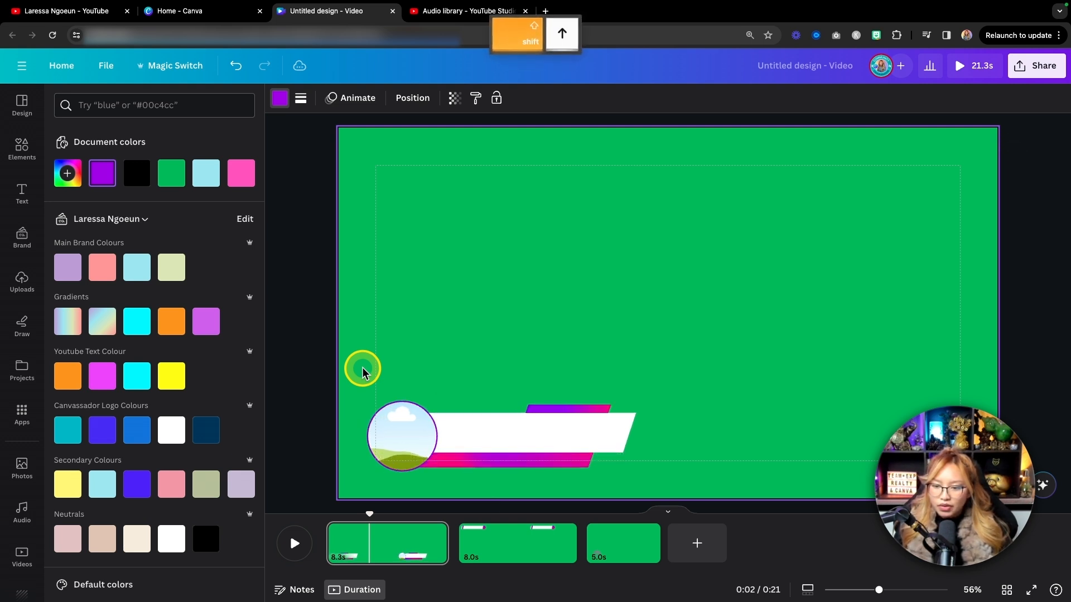
pyautogui.click(688, 296)
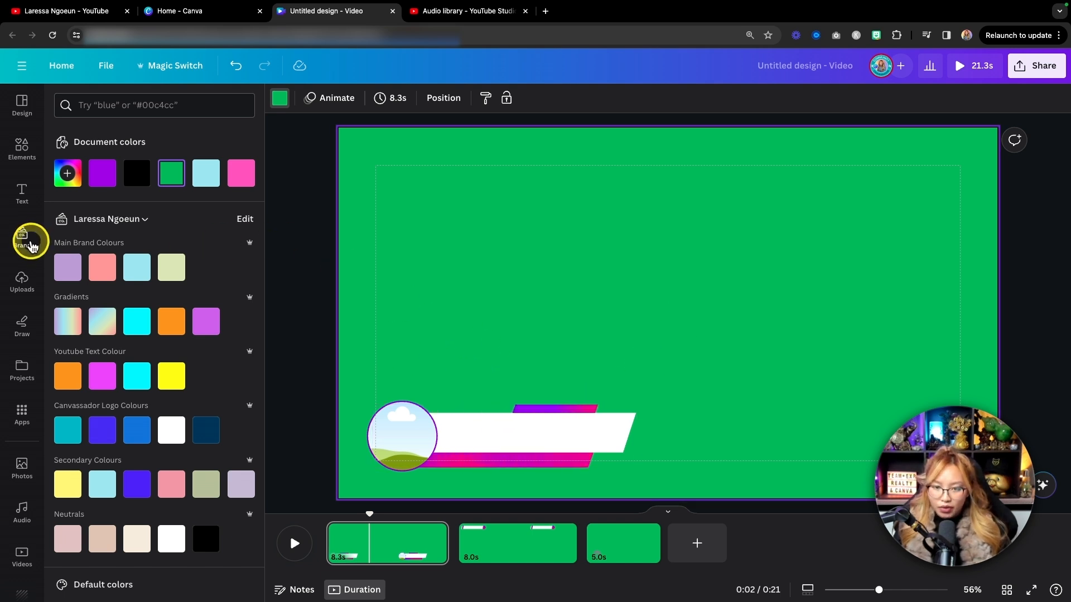
# Fill the circle frame with the Etsy Profile.png image from the brand kit's logos.
pyautogui.click(29, 243)
pyautogui.scroll(-1, 110, 287)
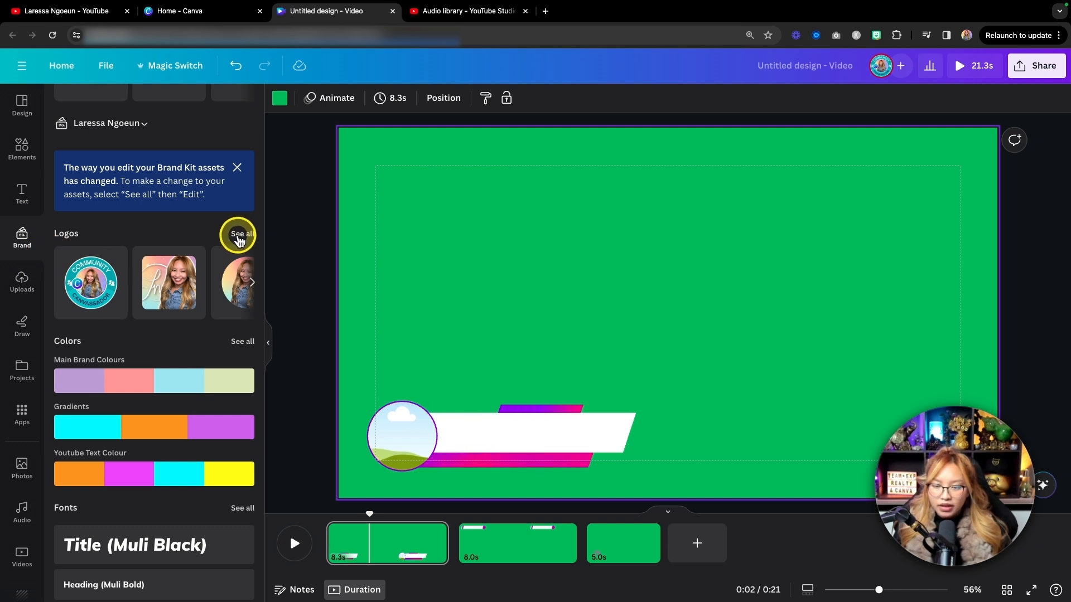
pyautogui.click(238, 244)
pyautogui.moveTo(207, 184); pyautogui.dragTo(407, 441)
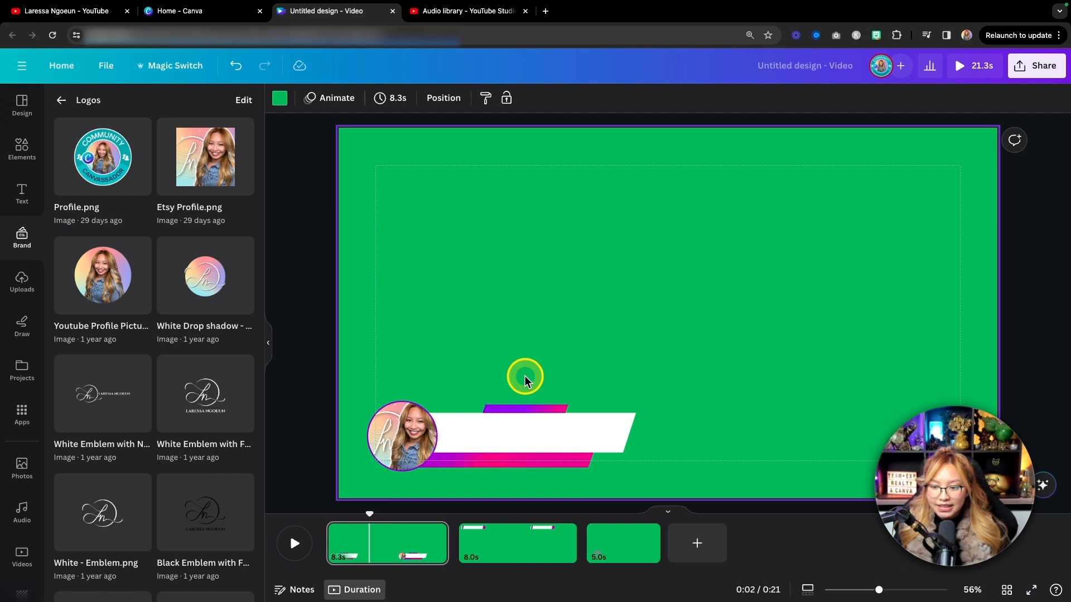
# Duplicate the first page and delete the profile picture and its circle frame from the copy.
pyautogui.click(383, 545)
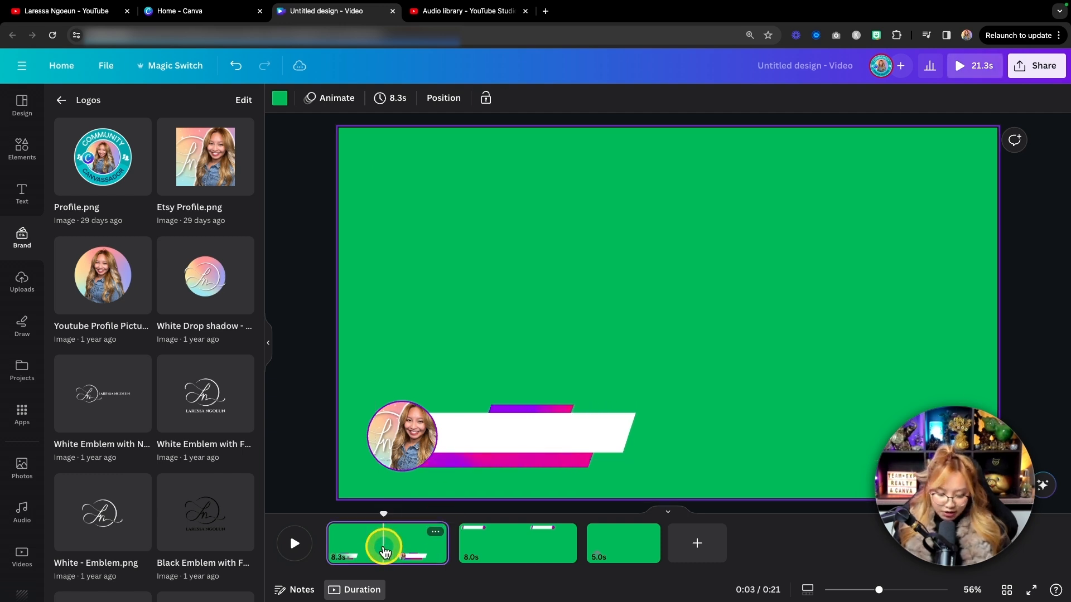
pyautogui.press('super+d')
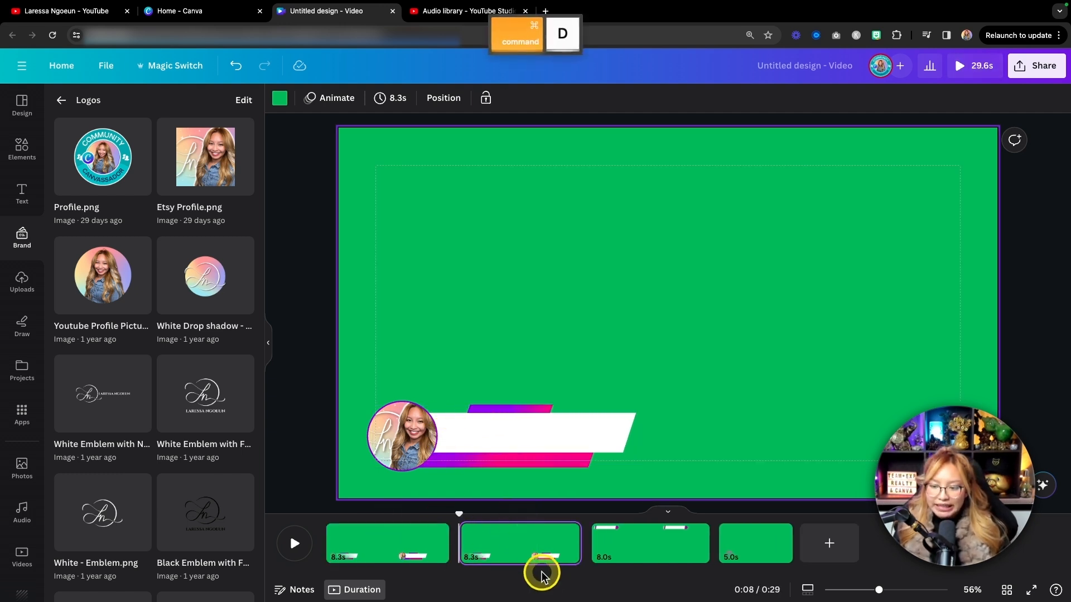
pyautogui.click(518, 550)
pyautogui.click(402, 433)
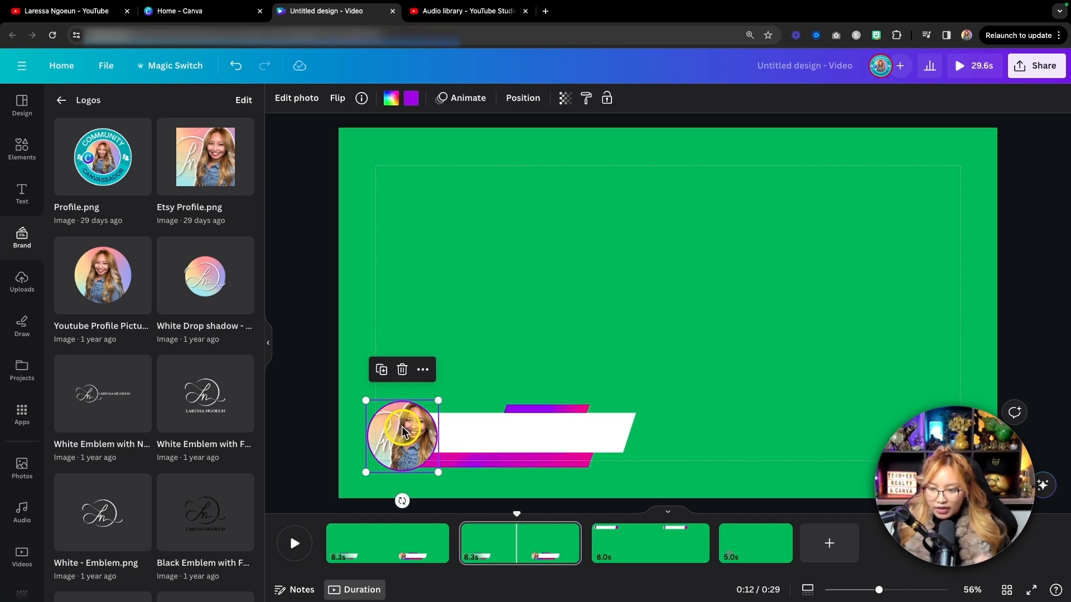
pyautogui.press('BackSpace')
pyautogui.press('BackSpace')
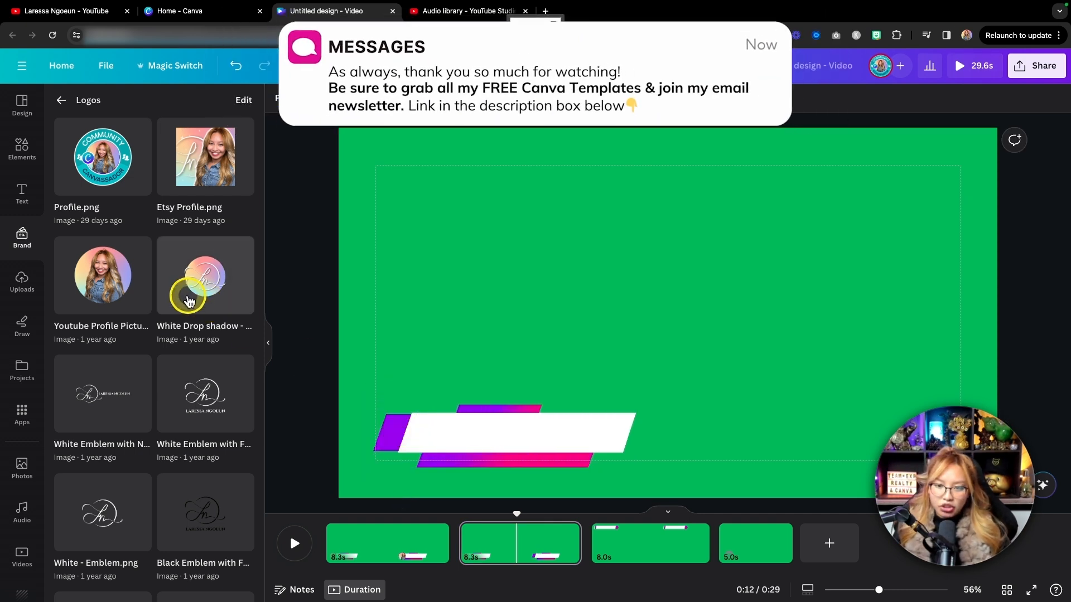
# Add the Linktree.png QR code from the brand graphics, shrink it to the lower third's height and place it over the left end.
pyautogui.click(60, 101)
pyautogui.scroll(-3, 179, 363)
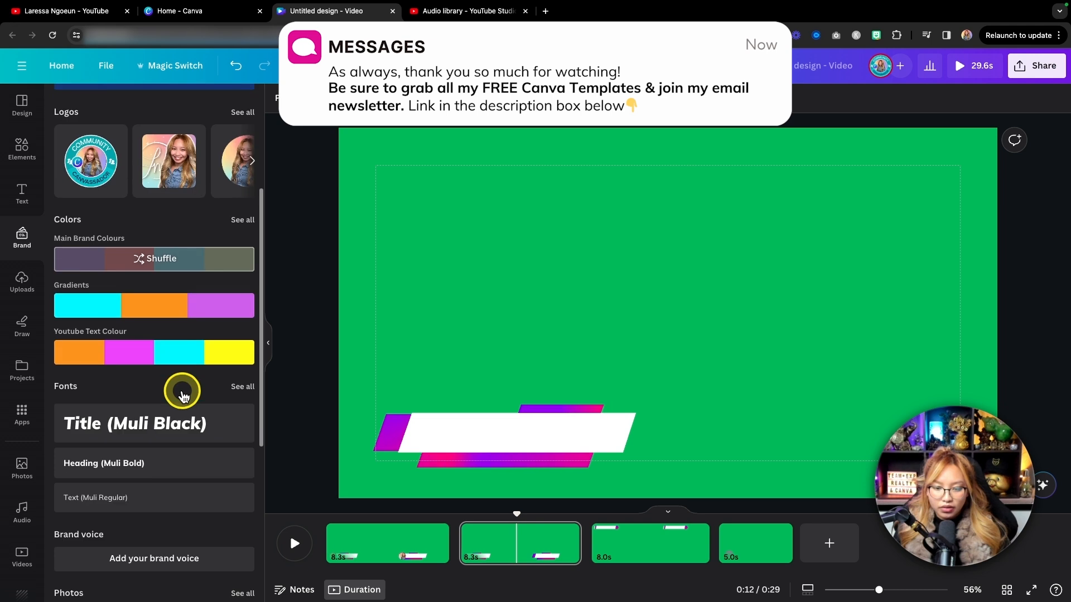
pyautogui.scroll(2, 183, 393)
pyautogui.scroll(-6, 182, 396)
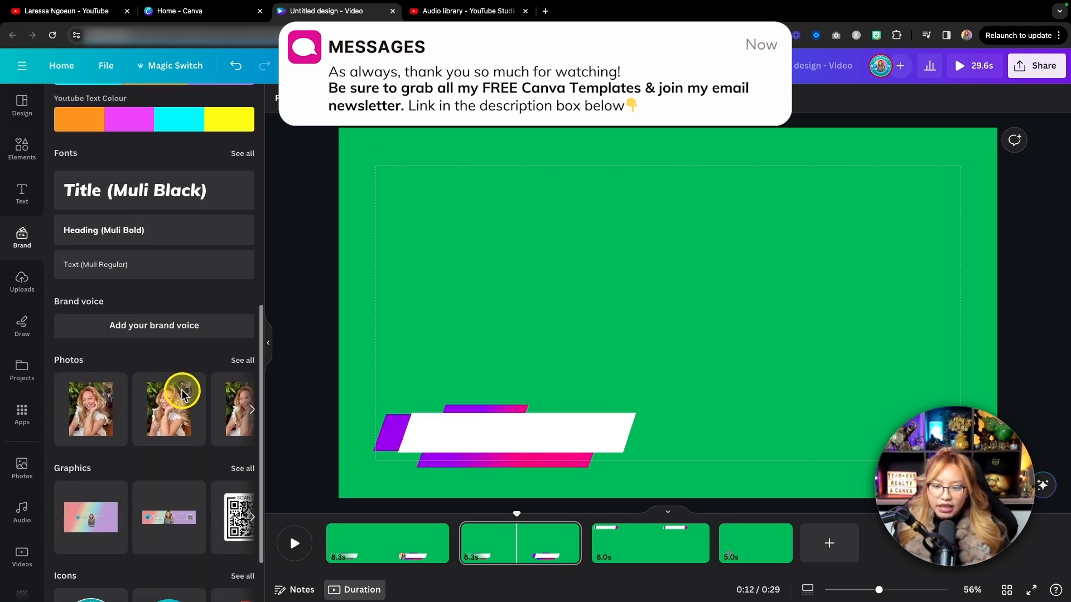
pyautogui.hscroll(3, 190, 450)
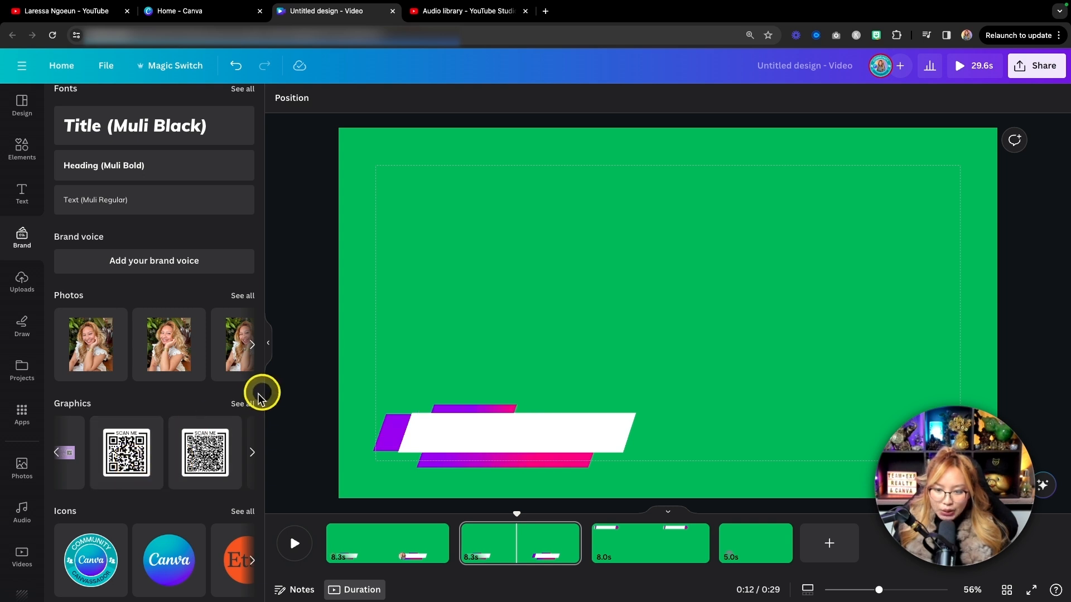
pyautogui.click(243, 405)
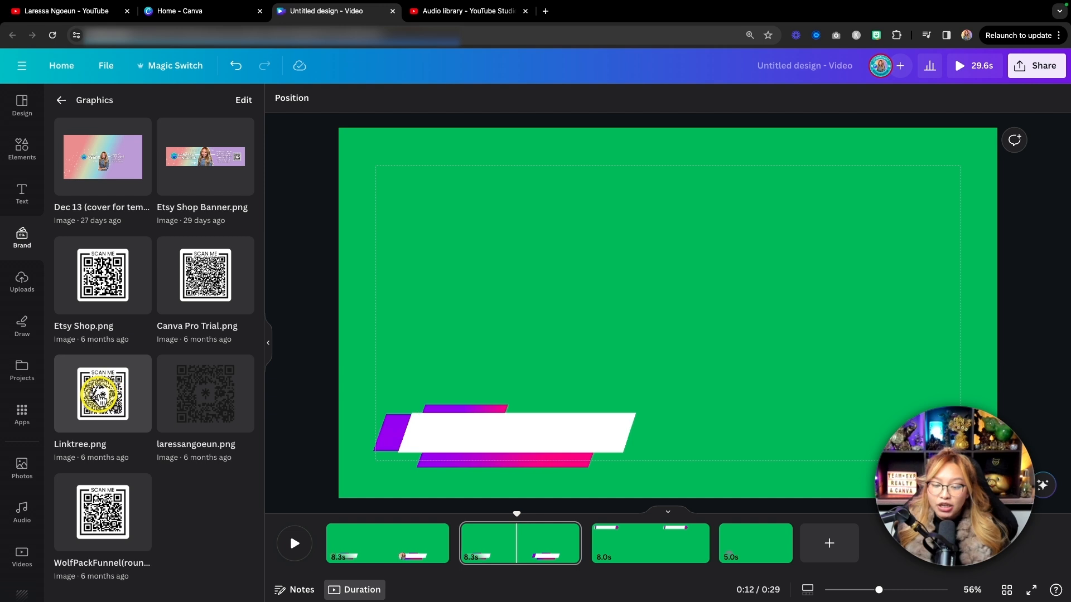
pyautogui.click(96, 389)
pyautogui.moveTo(786, 190); pyautogui.dragTo(430, 402)
pyautogui.moveTo(390, 437)
pyautogui.mouseDown()
pyautogui.moveTo(398, 428)
pyautogui.moveTo(385, 427)
pyautogui.moveTo(428, 401)
pyautogui.moveTo(400, 424)
pyautogui.mouseUp()
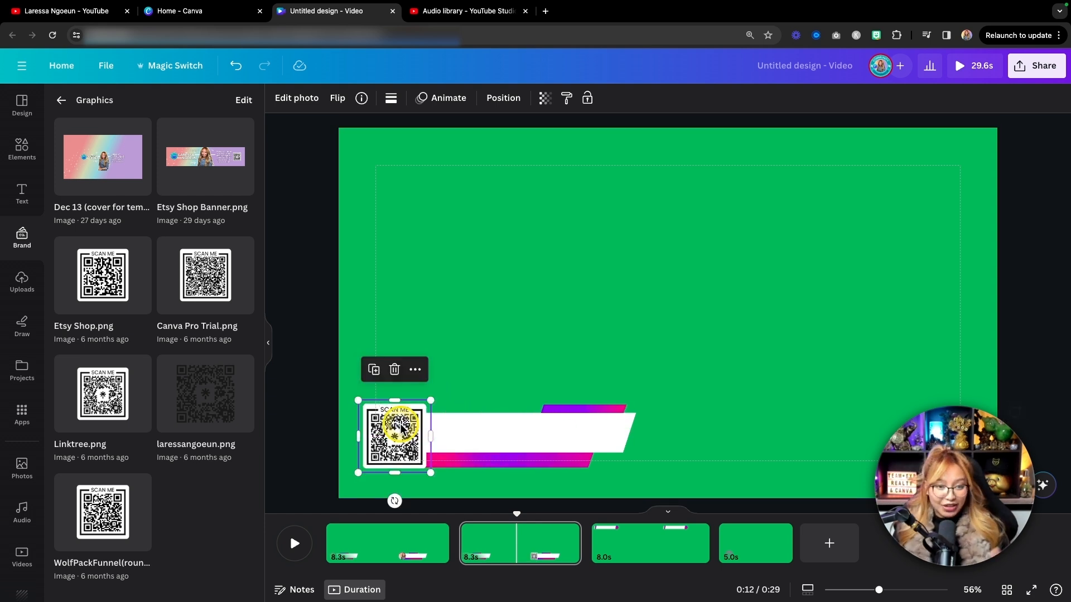
pyautogui.click(532, 363)
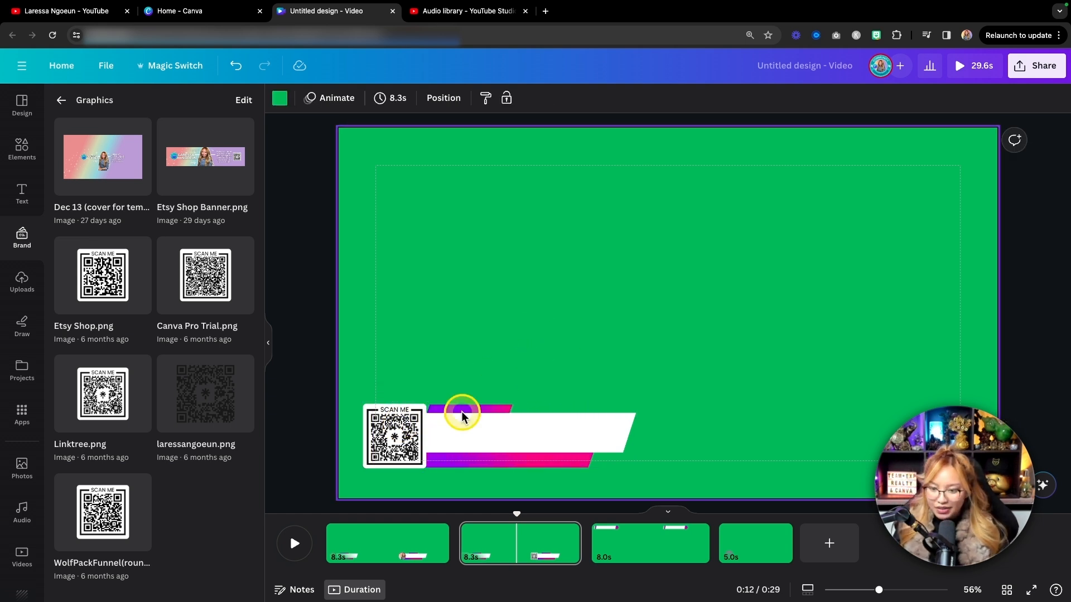
# Add a Title (Muli Black) text to the first page and enter the presenter's full name.
pyautogui.click(392, 541)
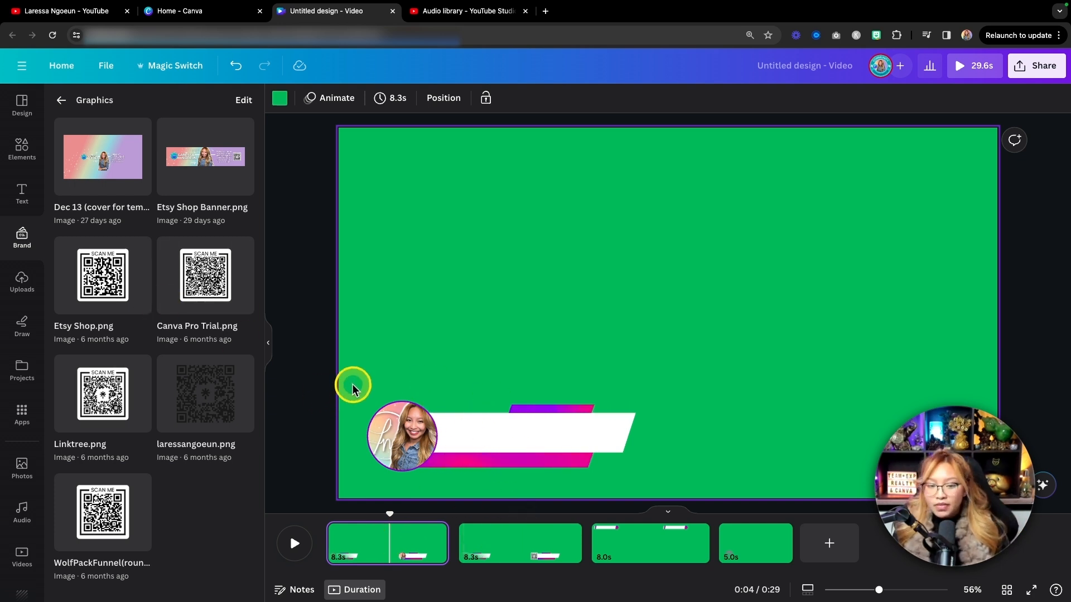
pyautogui.click(23, 192)
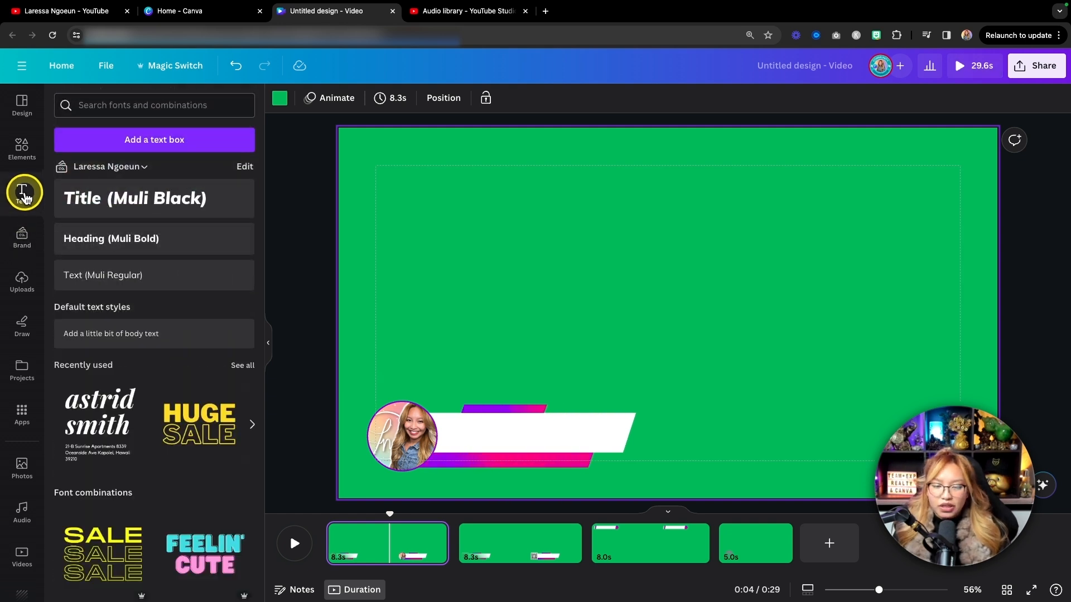
pyautogui.click(143, 208)
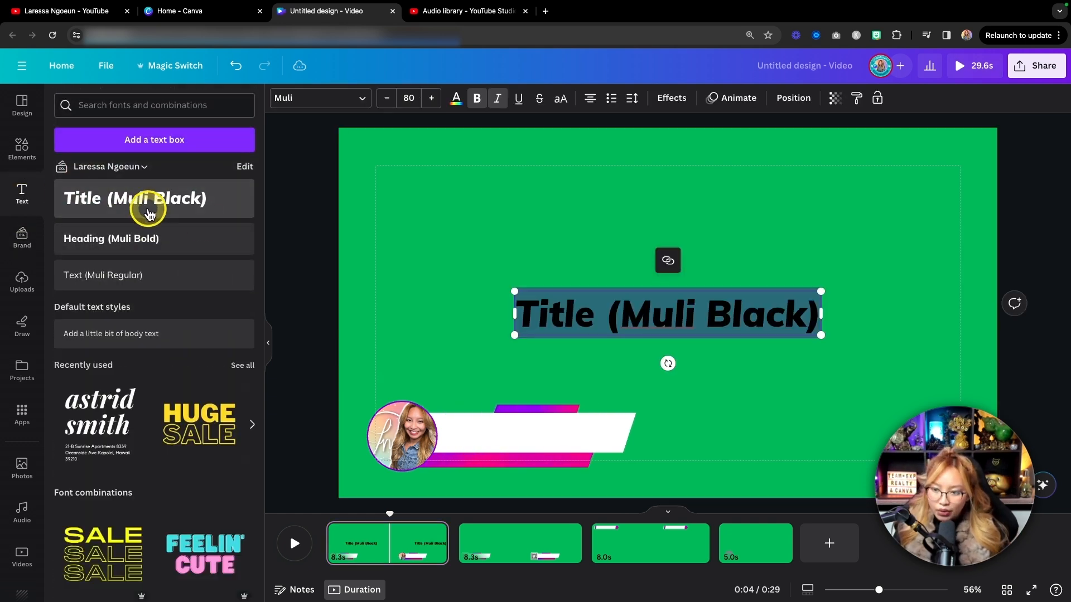
pyautogui.write('Lares')
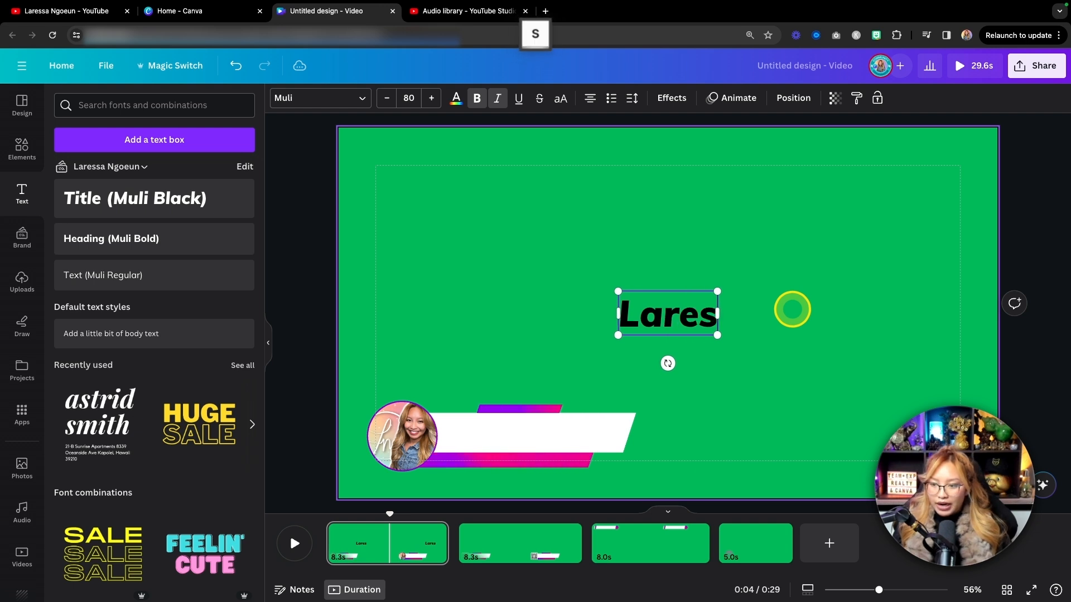
pyautogui.write('sa Ngoe')
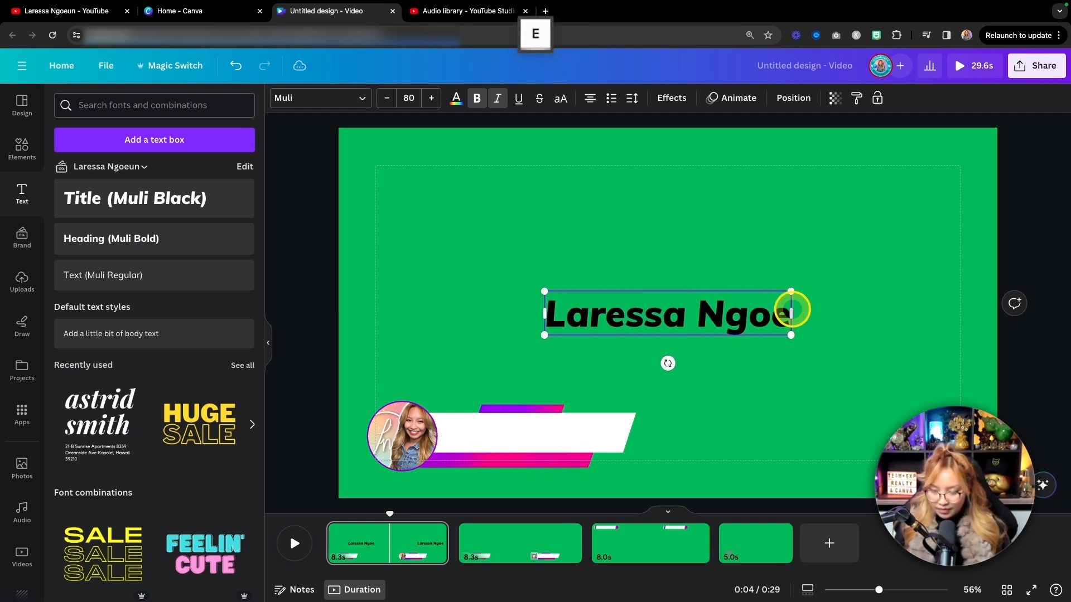
pyautogui.write('un')
# Place the name text on the lower third's white bar beside the profile picture and scale it to size 49.3.
pyautogui.moveTo(814, 290); pyautogui.dragTo(721, 306)
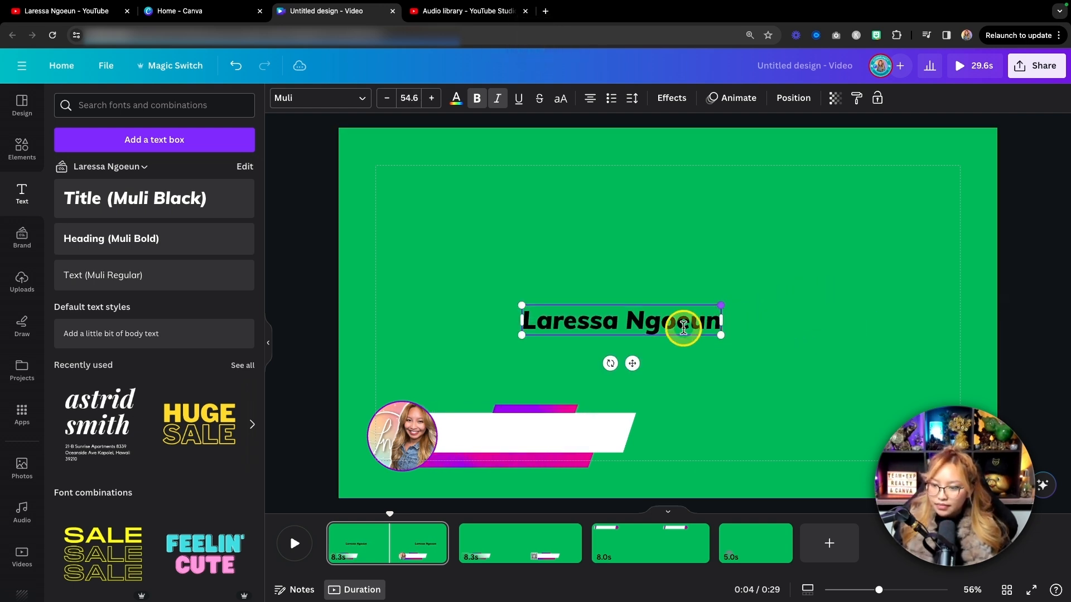
pyautogui.moveTo(631, 363); pyautogui.dragTo(559, 473)
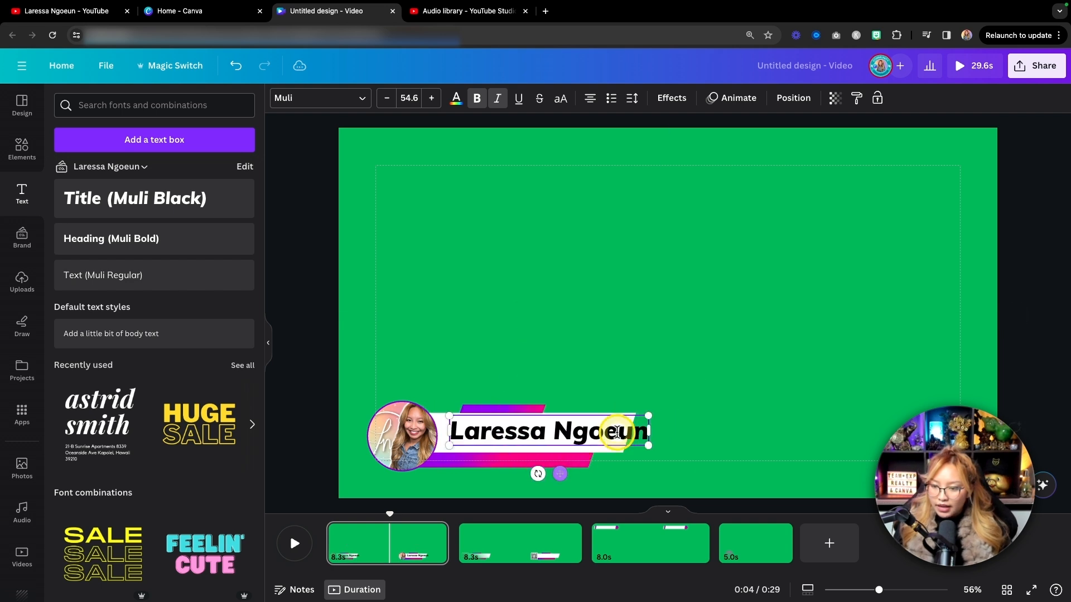
pyautogui.moveTo(647, 416); pyautogui.dragTo(623, 421)
pyautogui.scroll(5, 623, 420)
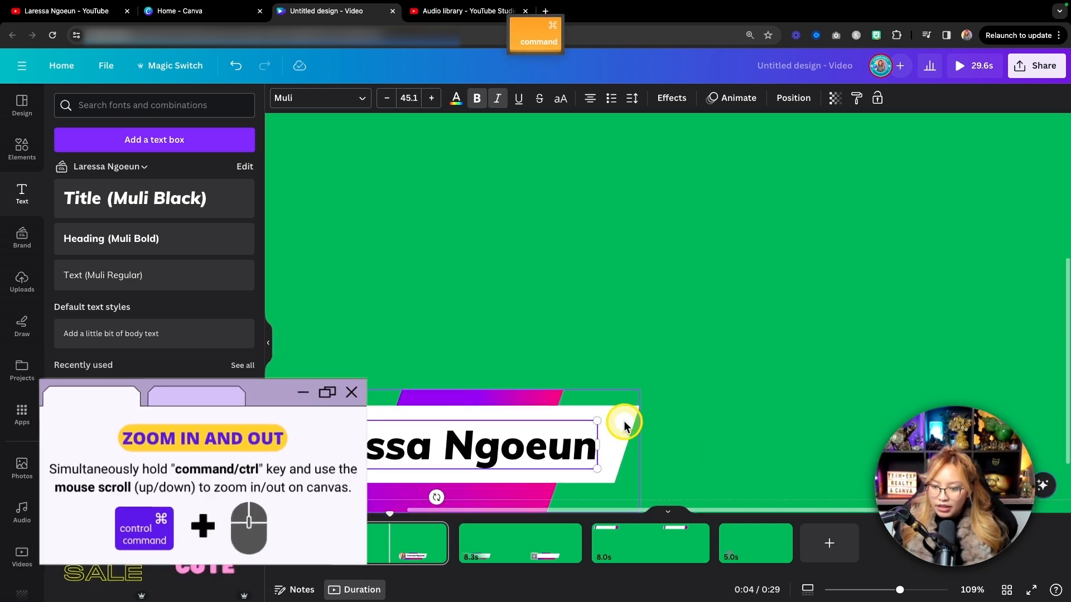
pyautogui.scroll(4, 624, 423)
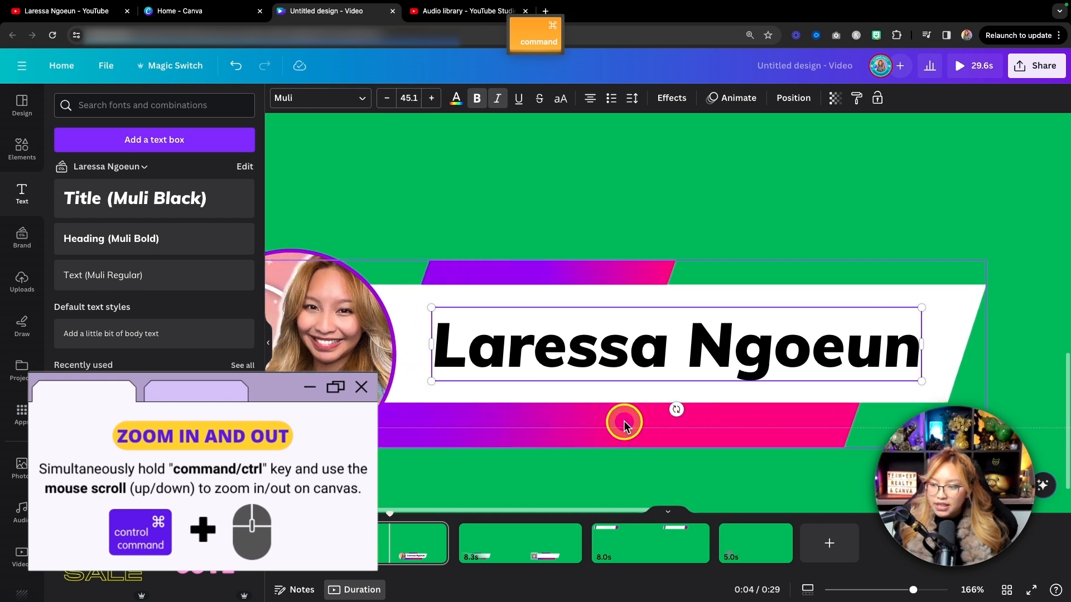
pyautogui.scroll(-1, 623, 424)
pyautogui.moveTo(429, 273); pyautogui.dragTo(410, 270)
pyautogui.moveTo(917, 352); pyautogui.dragTo(946, 354)
# Change the name's font to Shrikhand and scale the text to size 46.8 to fit the white bar.
pyautogui.click(688, 305)
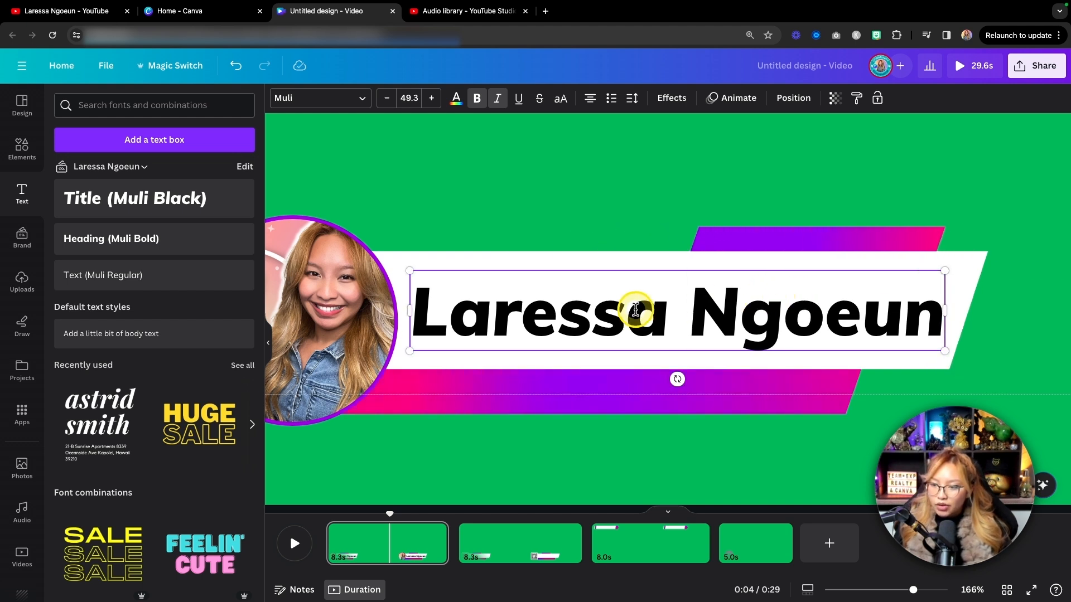
pyautogui.moveTo(672, 306); pyautogui.dragTo(421, 292)
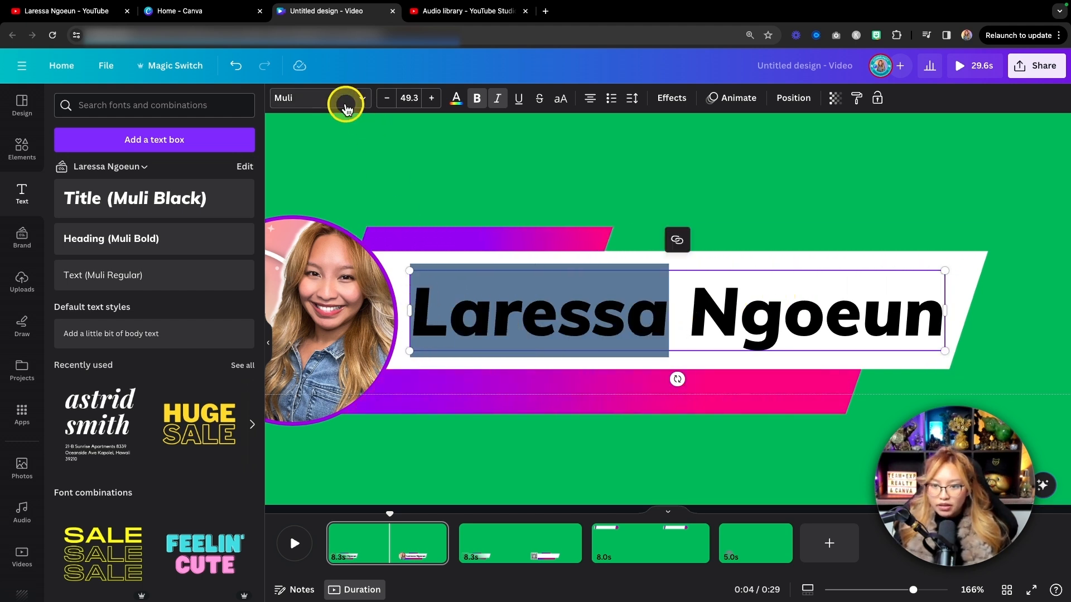
pyautogui.click(346, 107)
pyautogui.click(141, 464)
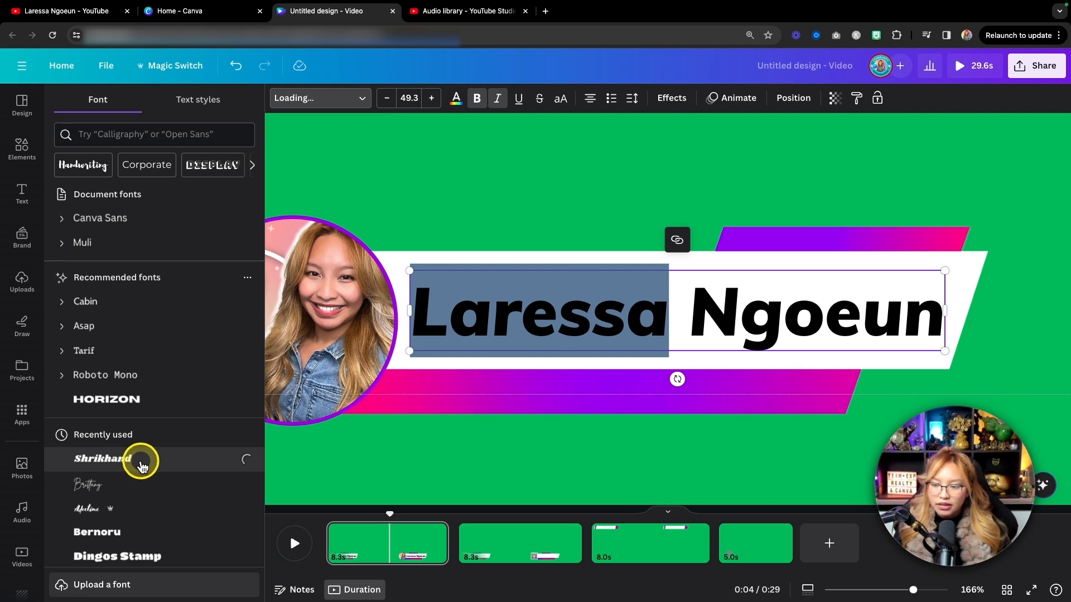
pyautogui.moveTo(394, 350); pyautogui.dragTo(410, 348)
pyautogui.moveTo(961, 270); pyautogui.dragTo(949, 272)
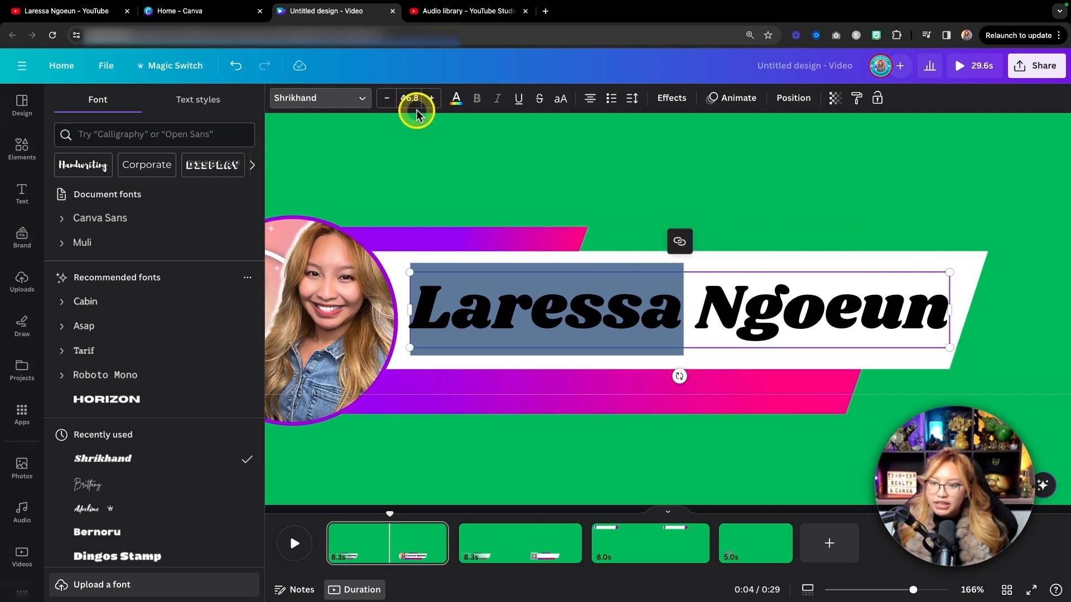
# Color the first name with the document purple and the last name with the document pink.
pyautogui.click(456, 98)
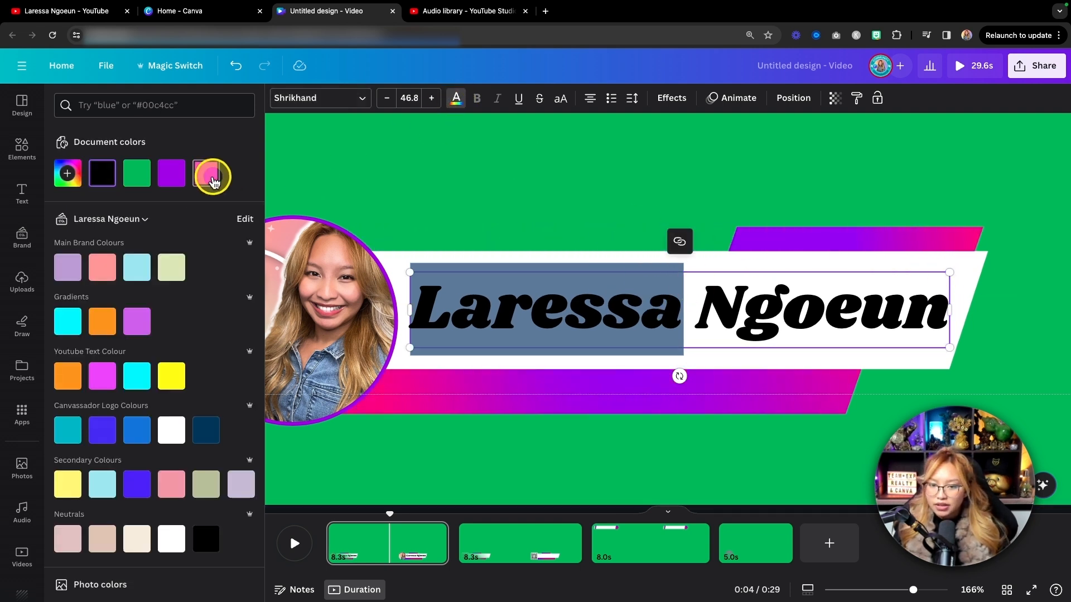
pyautogui.press('fn')
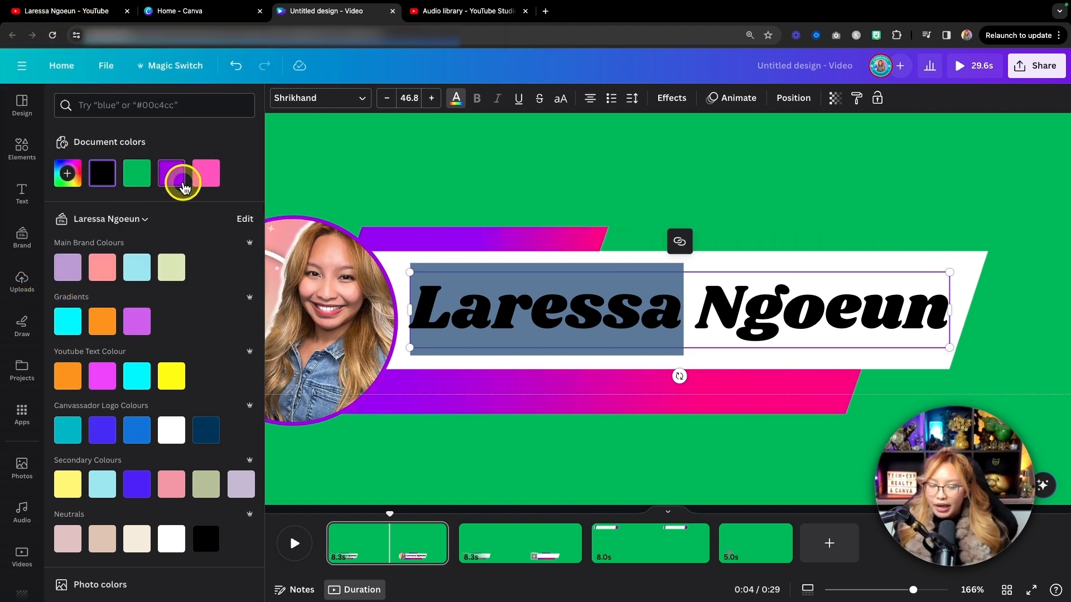
pyautogui.click(208, 184)
pyautogui.click(167, 181)
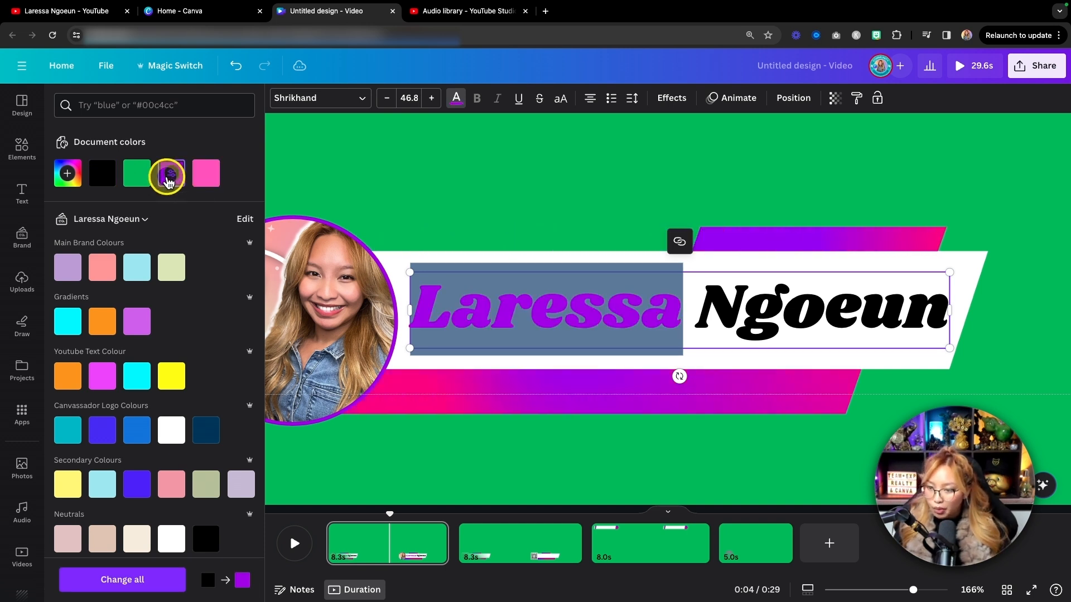
pyautogui.moveTo(697, 301); pyautogui.dragTo(948, 304)
pyautogui.click(206, 173)
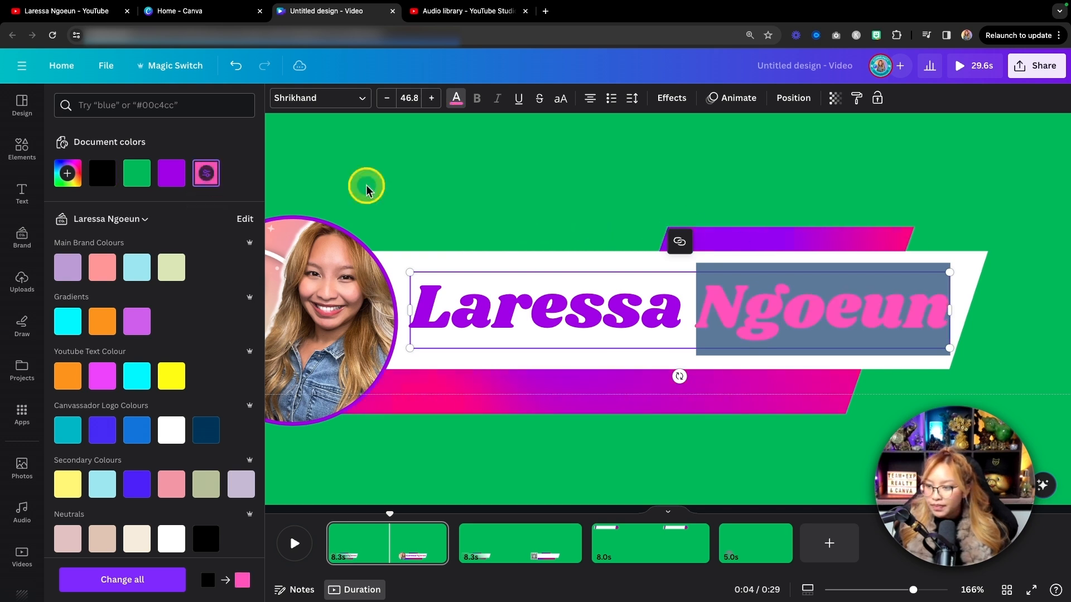
pyautogui.click(926, 187)
# Deepen the last name's pink to #FF1AA7 to match the lower third's gradient.
pyautogui.scroll(-5, 925, 186)
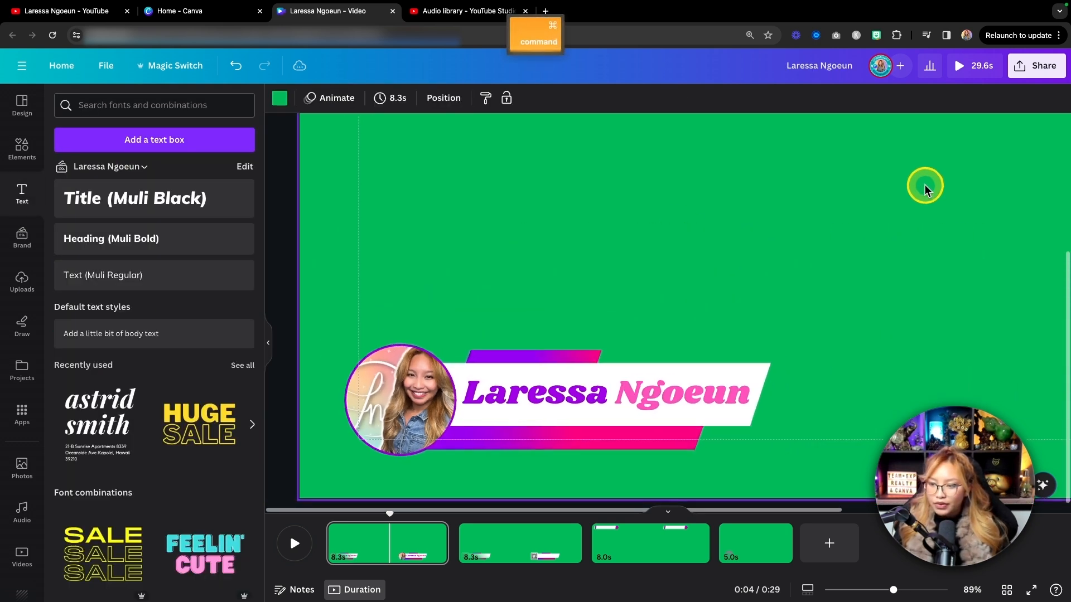
pyautogui.scroll(5, 892, 228)
pyautogui.scroll(-3, 574, 265)
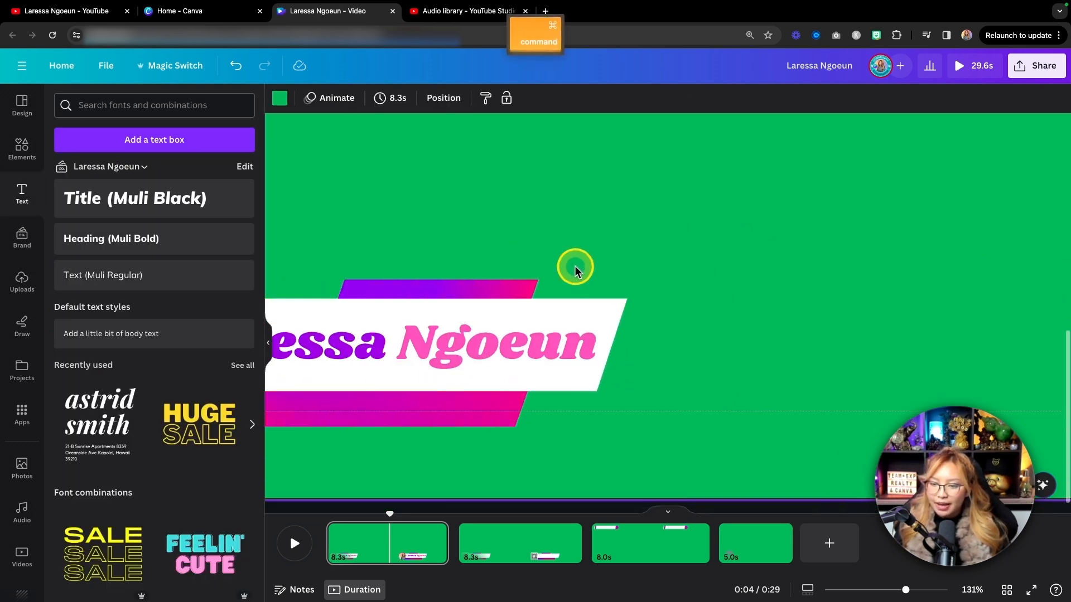
pyautogui.hscroll(-3, 683, 330)
pyautogui.hscroll(2, 682, 330)
pyautogui.scroll(4, 741, 345)
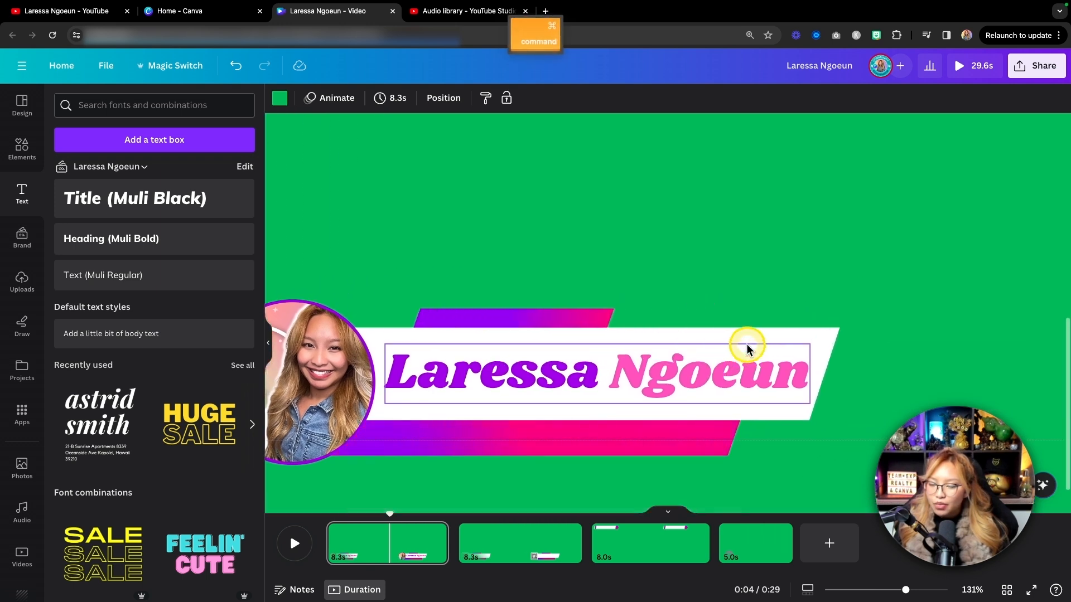
pyautogui.scroll(-2, 747, 348)
pyautogui.doubleClick(581, 301)
pyautogui.moveTo(580, 301); pyautogui.dragTo(843, 312)
pyautogui.click(455, 99)
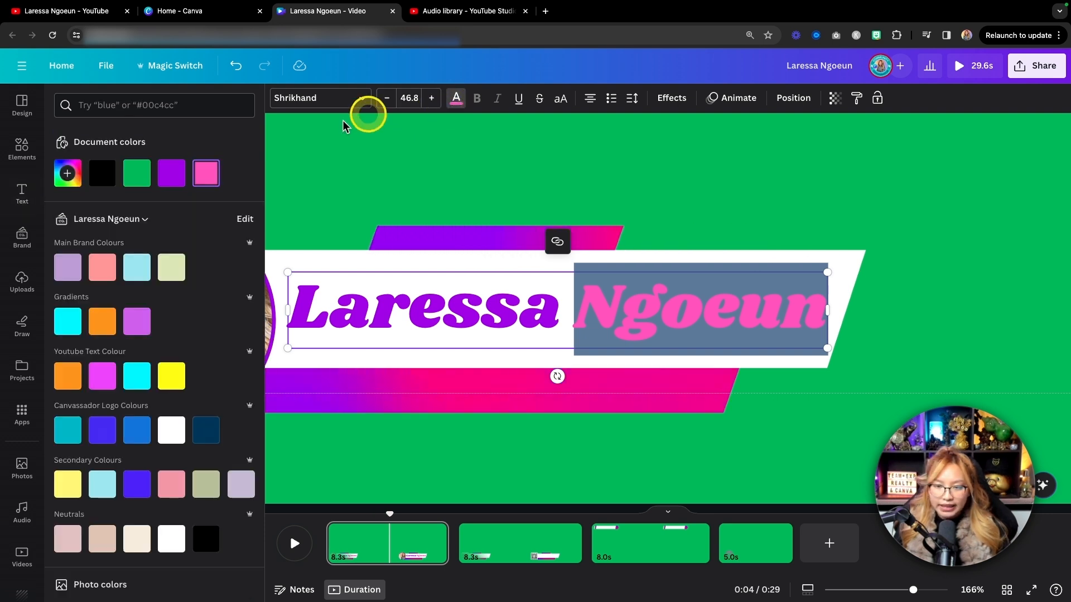
pyautogui.click(206, 174)
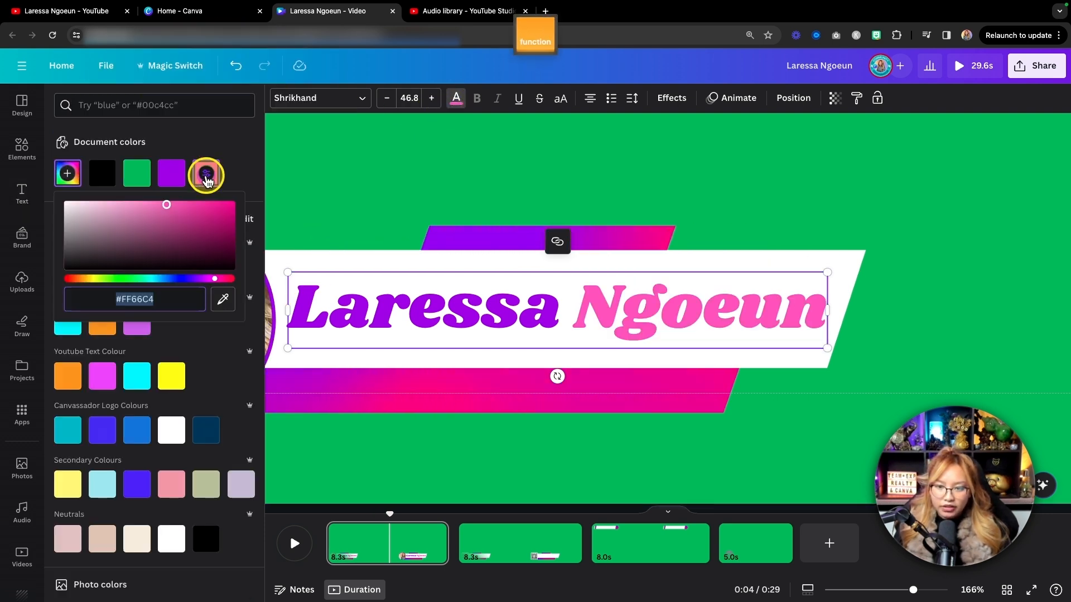
pyautogui.moveTo(164, 204); pyautogui.dragTo(218, 204)
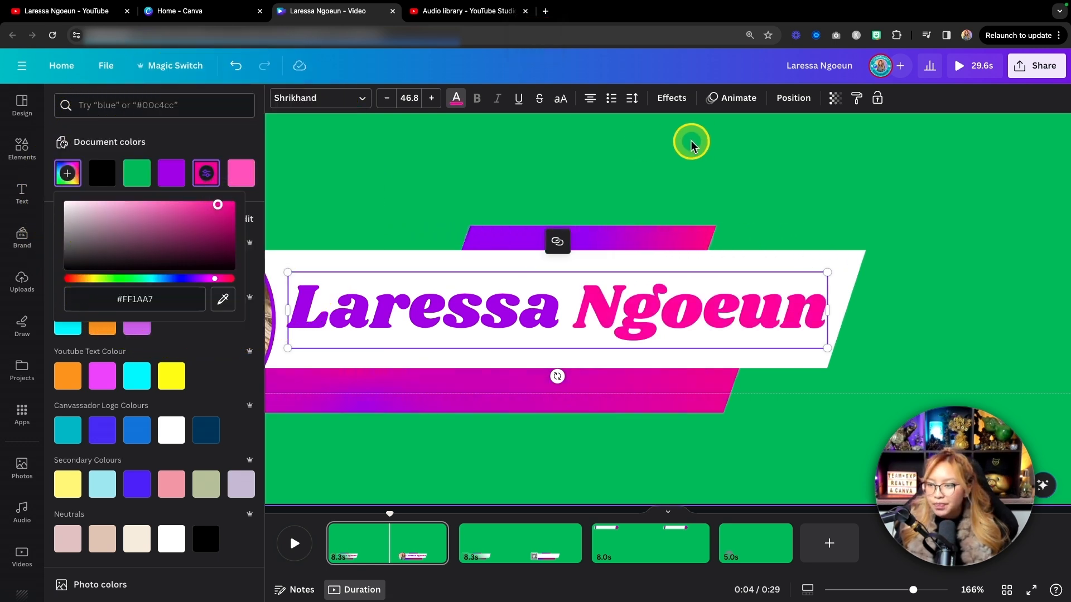
pyautogui.click(722, 168)
# Try the Shadow and Lift effects on the name text and keep Shadow with its default settings.
pyautogui.click(634, 315)
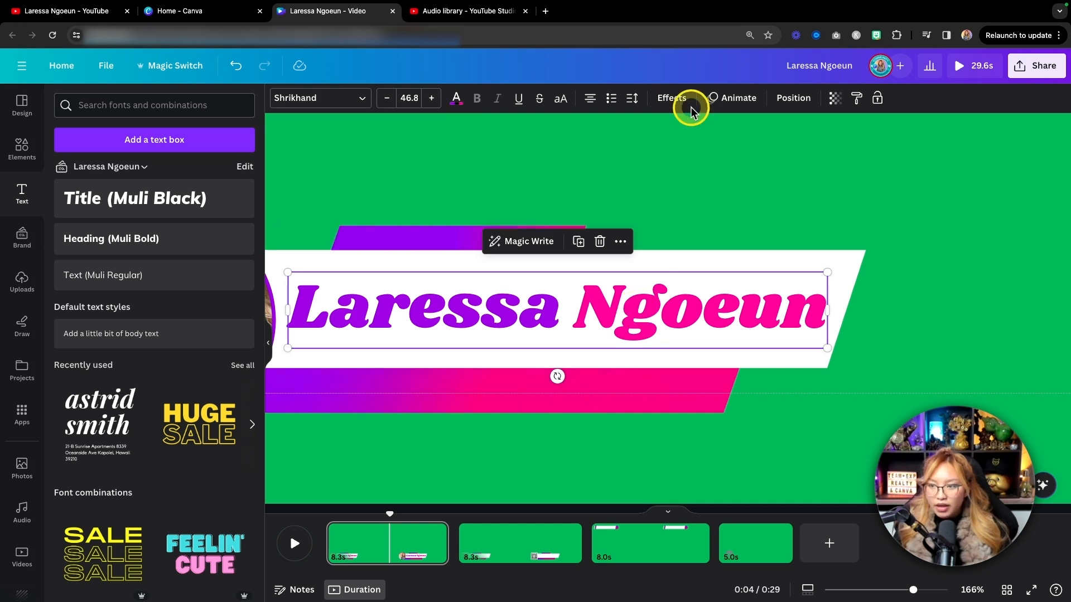
pyautogui.click(675, 103)
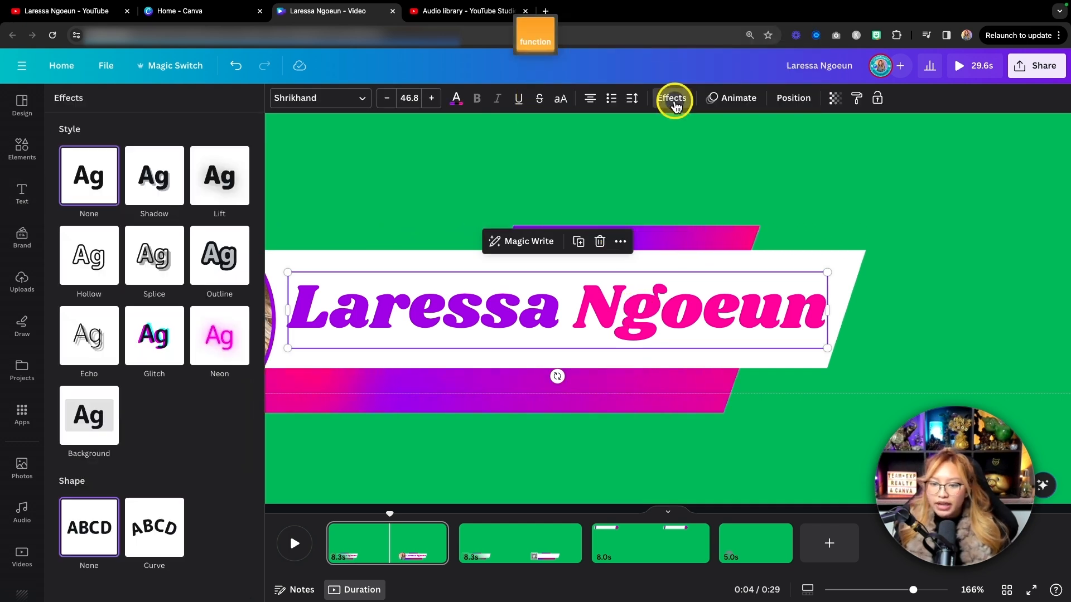
pyautogui.click(152, 189)
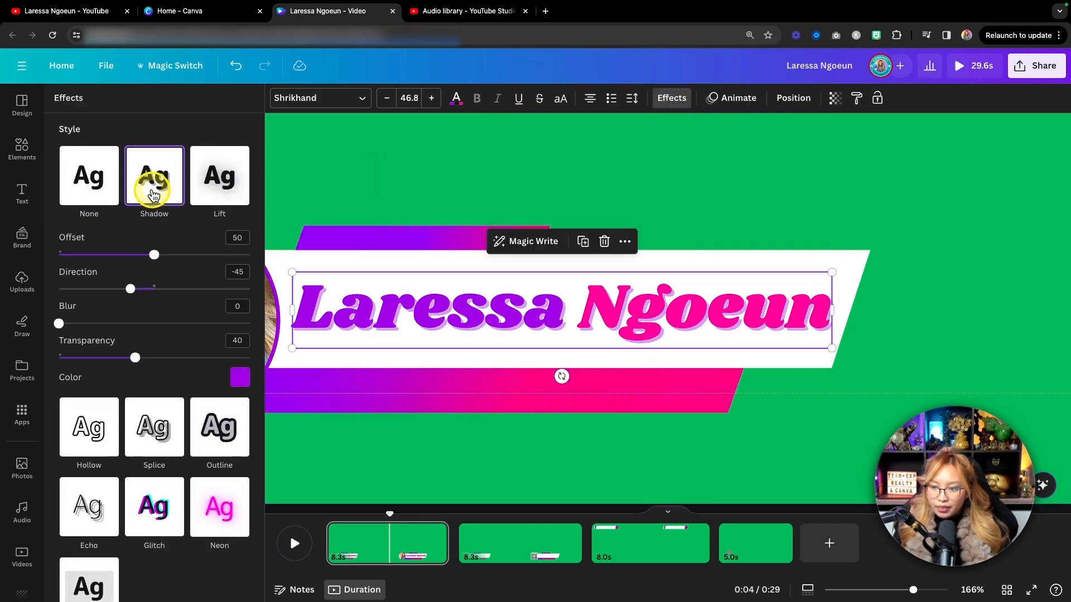
pyautogui.click(217, 184)
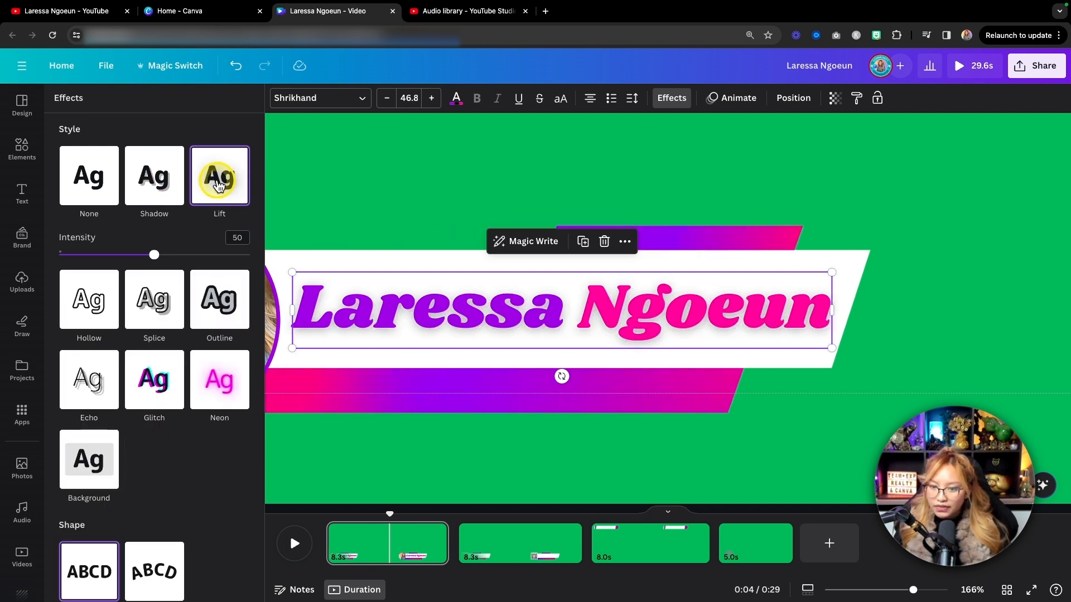
pyautogui.click(153, 186)
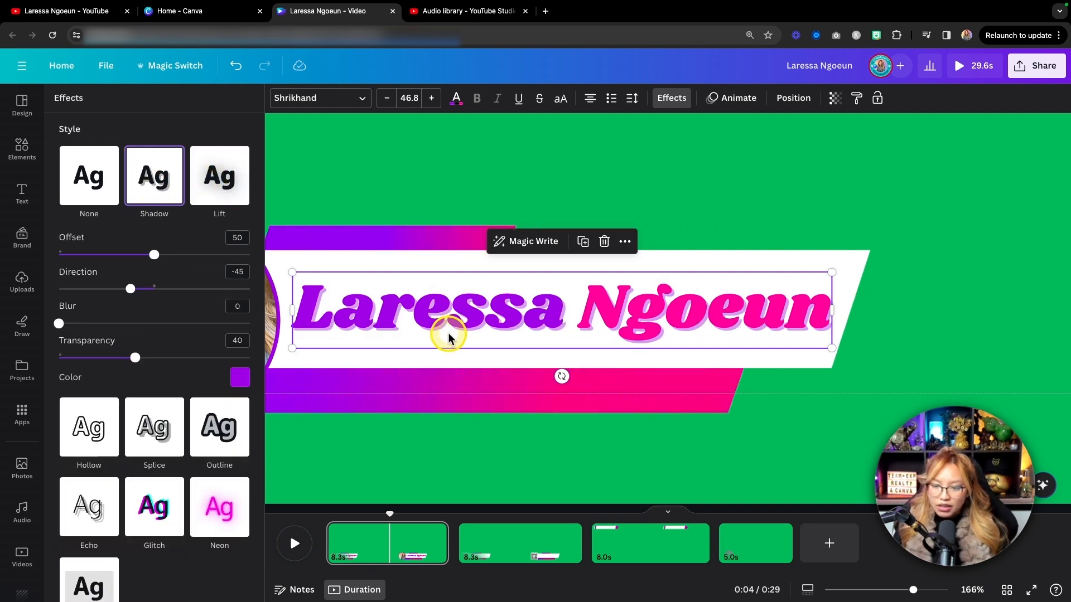
pyautogui.scroll(-6, 449, 337)
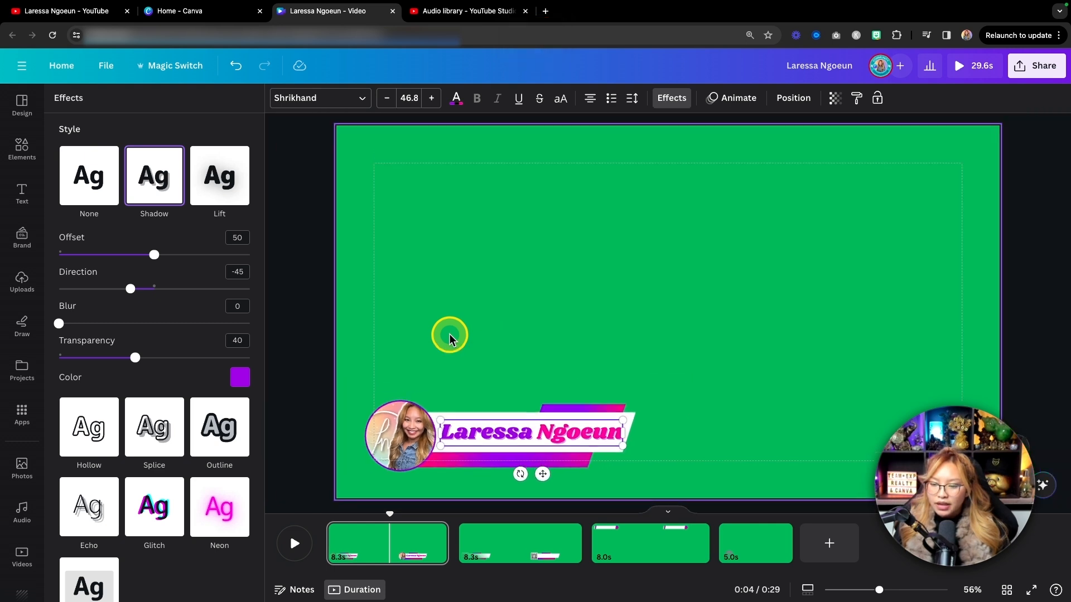
pyautogui.scroll(-1, 449, 336)
pyautogui.click(723, 411)
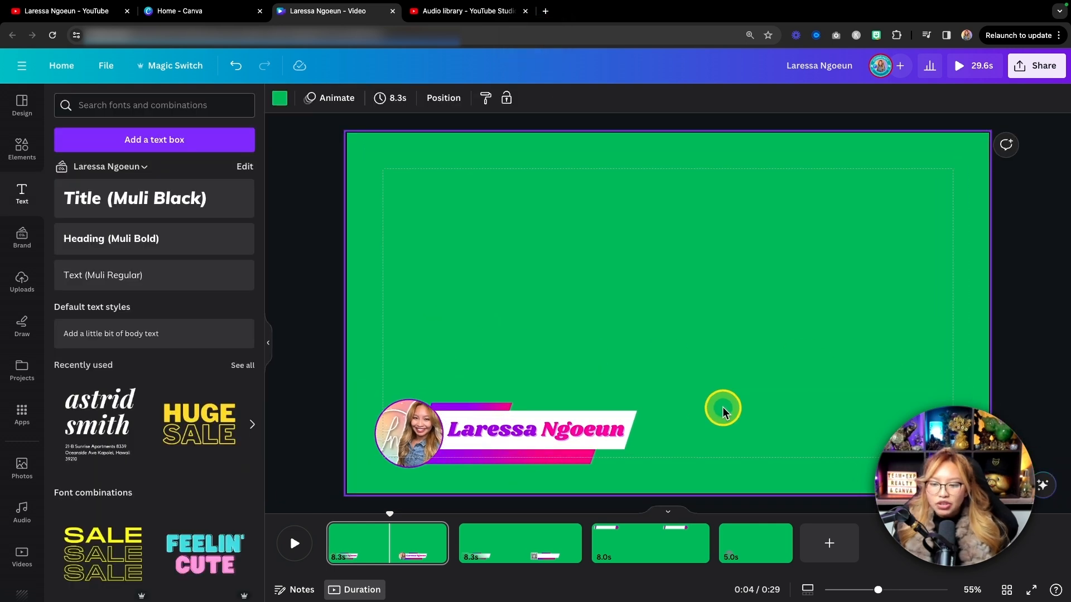
# Review the name text's Shadow effect settings and how the shadow looks on the lower third.
pyautogui.click(613, 428)
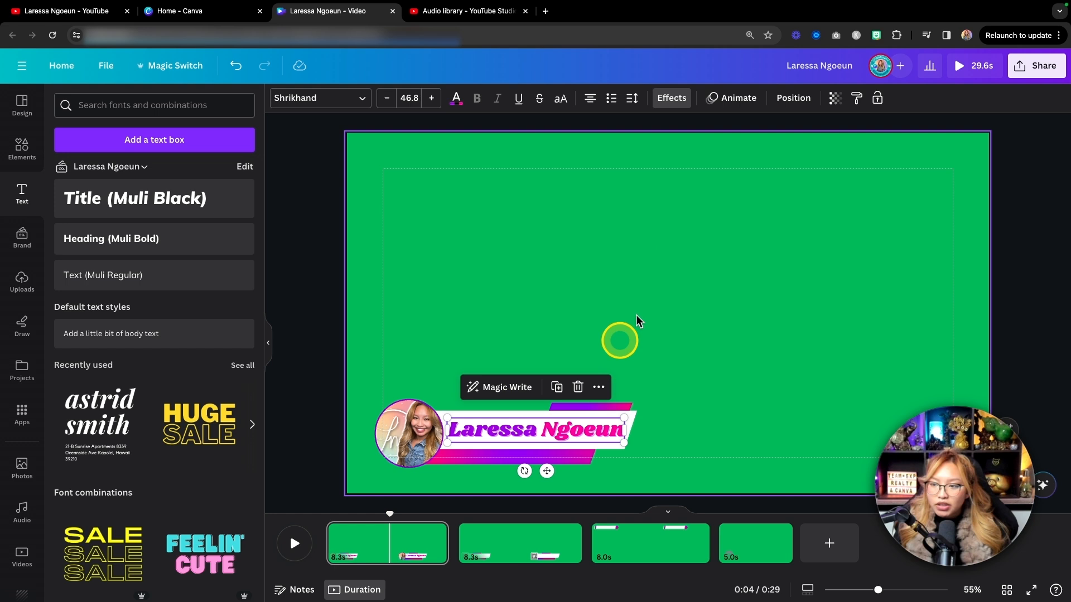
pyautogui.click(674, 106)
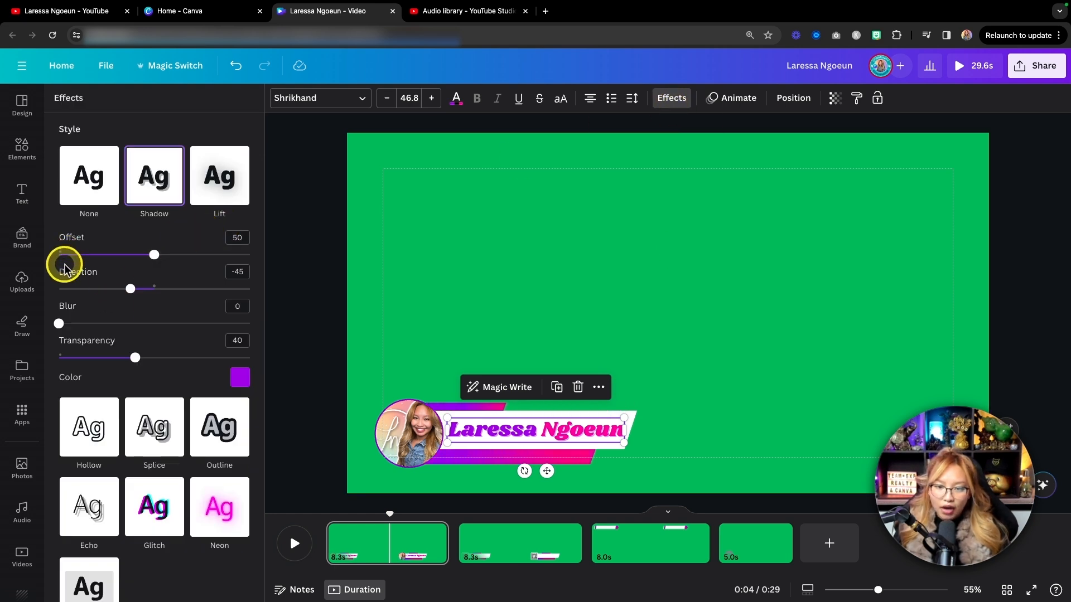
pyautogui.press('fn')
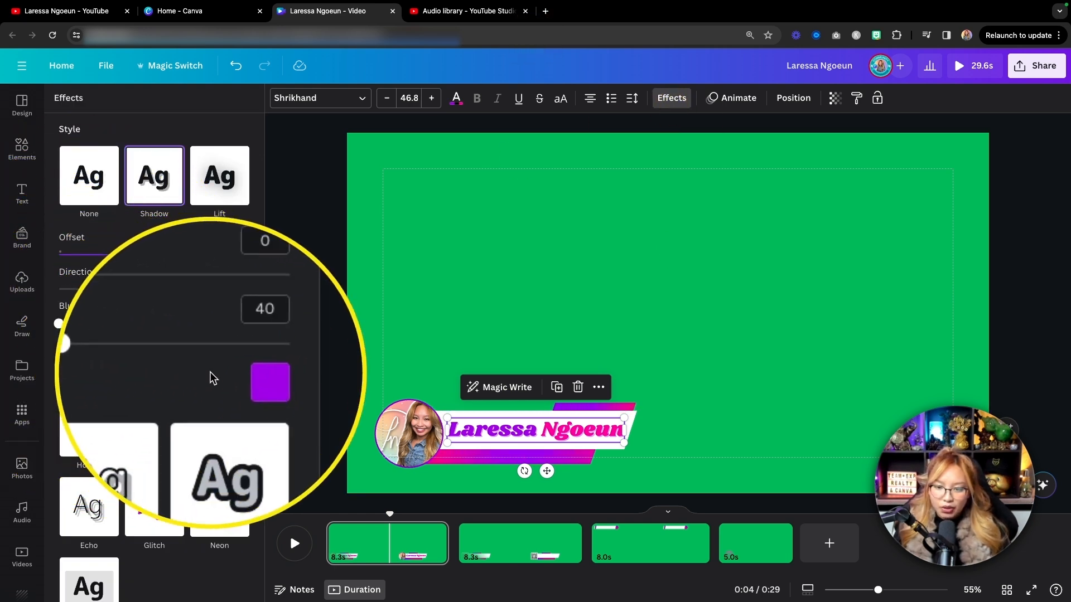
pyautogui.click(727, 346)
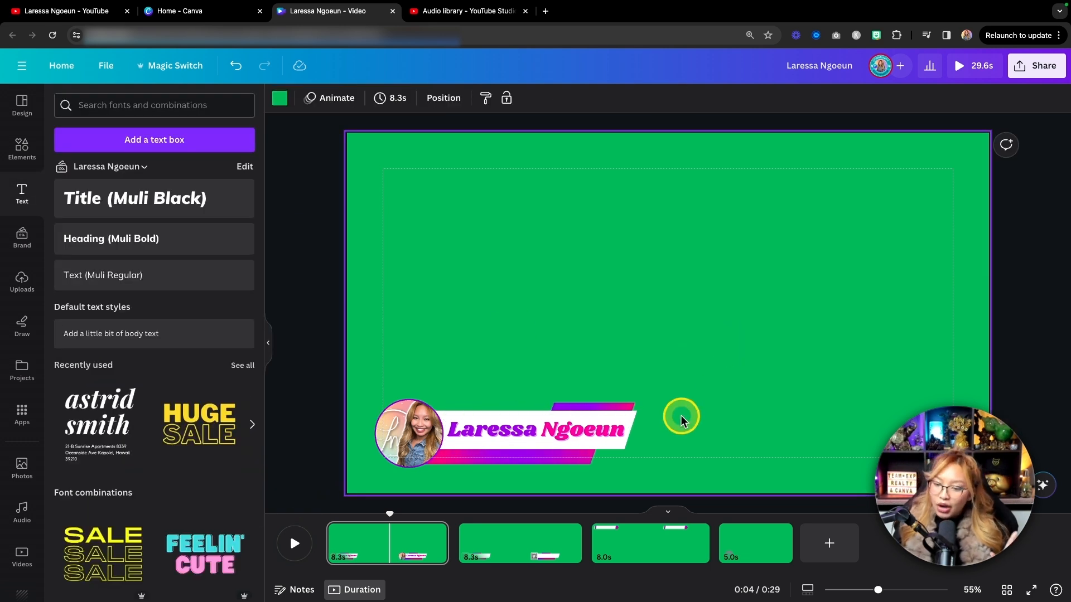
pyautogui.keyDown('super'); pyautogui.scroll(5, 653, 438); pyautogui.keyUp('super')
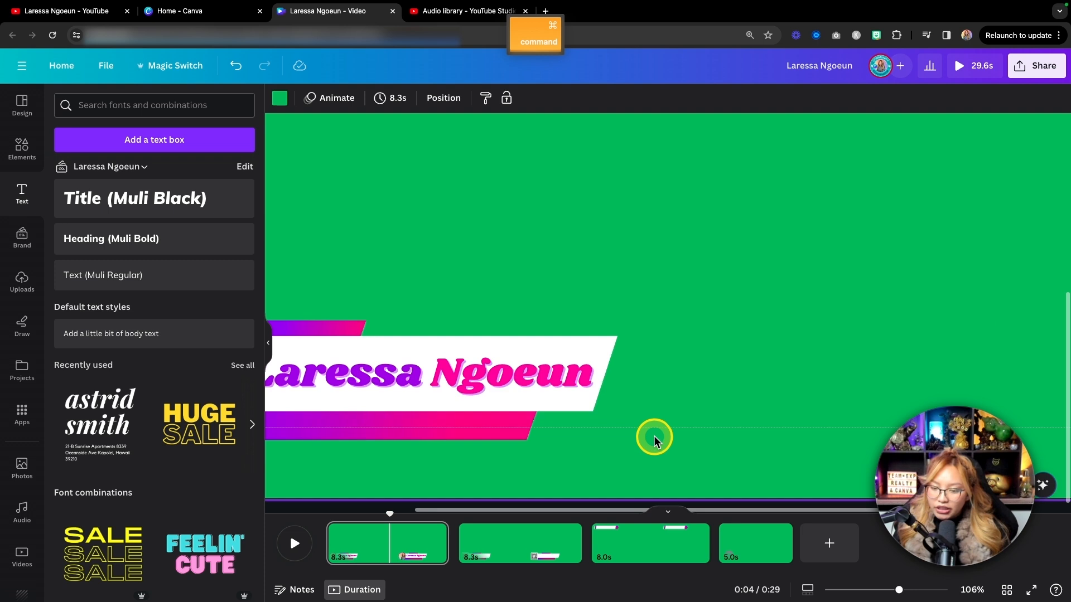
# Add a Muli Regular text box on the lower third's bottom gradient bar, in bold white.
pyautogui.keyDown('super'); pyautogui.scroll(3, 430, 442); pyautogui.keyUp('super')
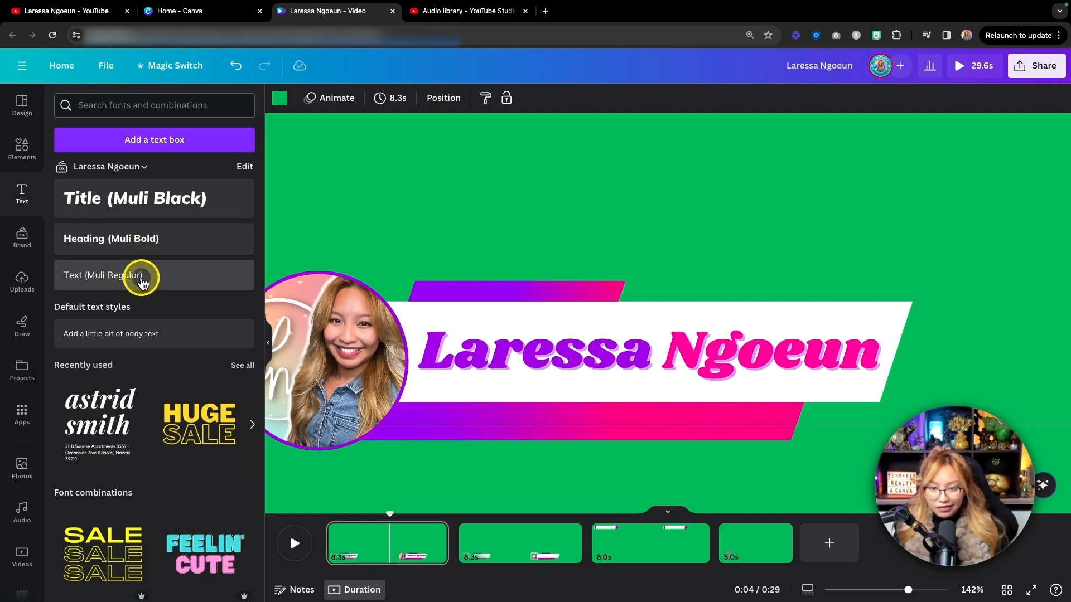
pyautogui.click(143, 275)
pyautogui.moveTo(677, 357); pyautogui.dragTo(538, 468)
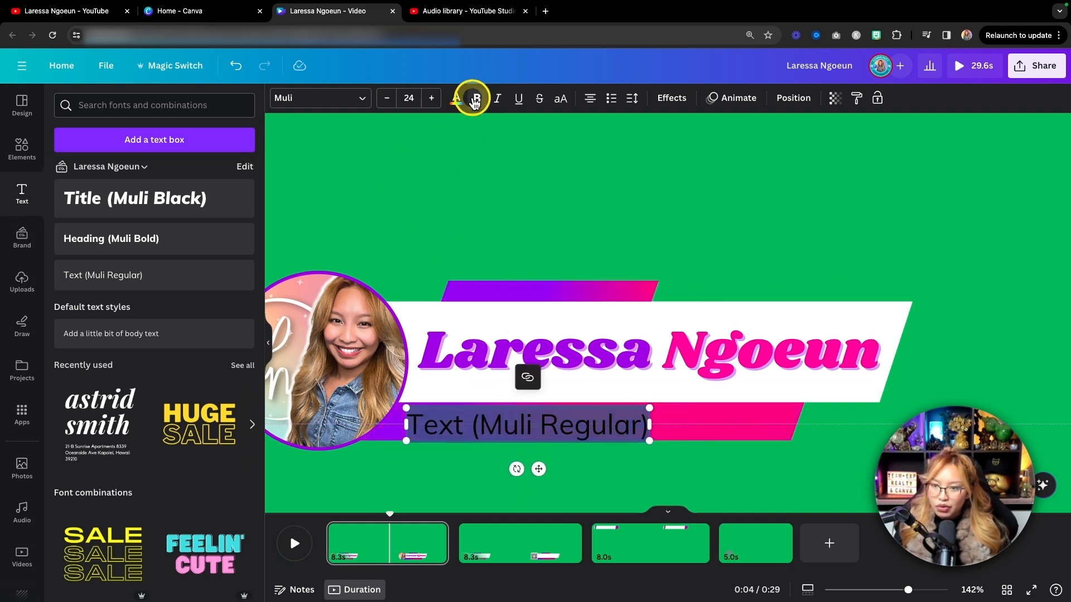
pyautogui.click(475, 98)
pyautogui.click(454, 100)
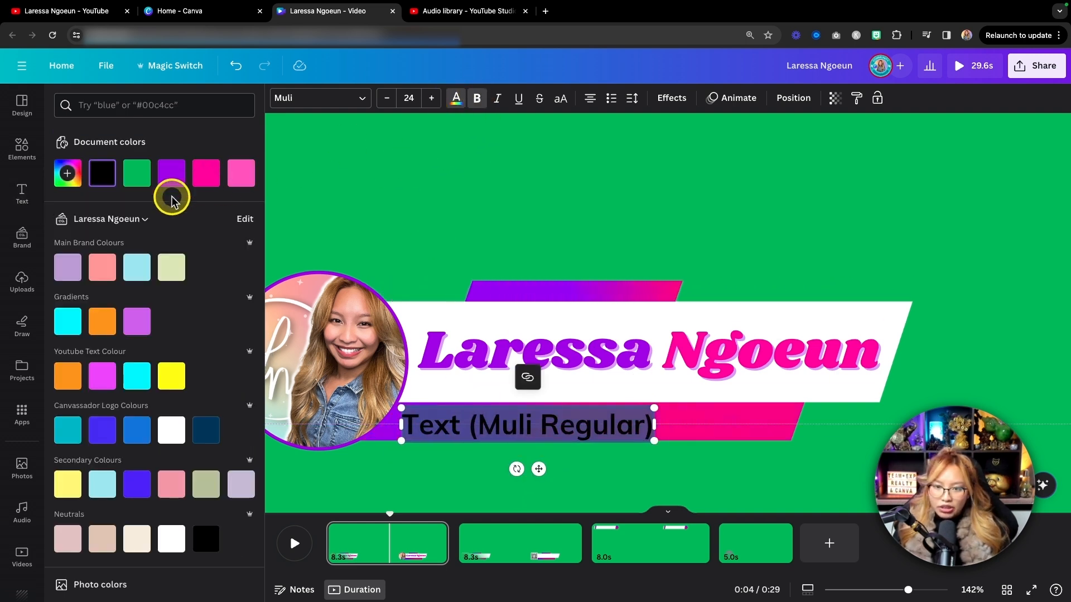
pyautogui.click(173, 432)
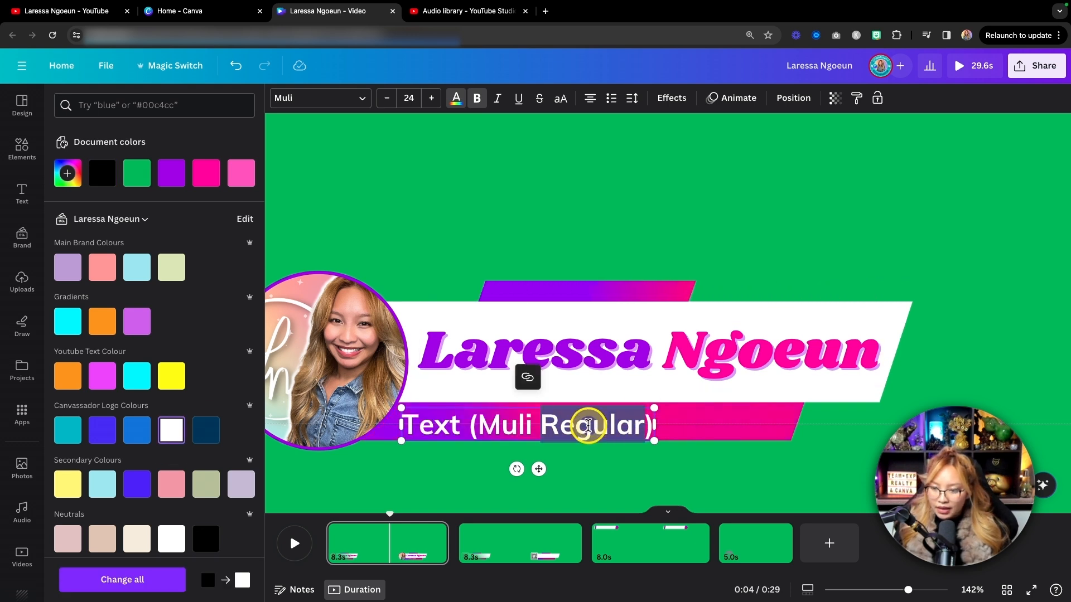
# Replace the placeholder text on the bottom gradient bar with "eXp Realty Agent & Canvassador".
pyautogui.write('Canva')
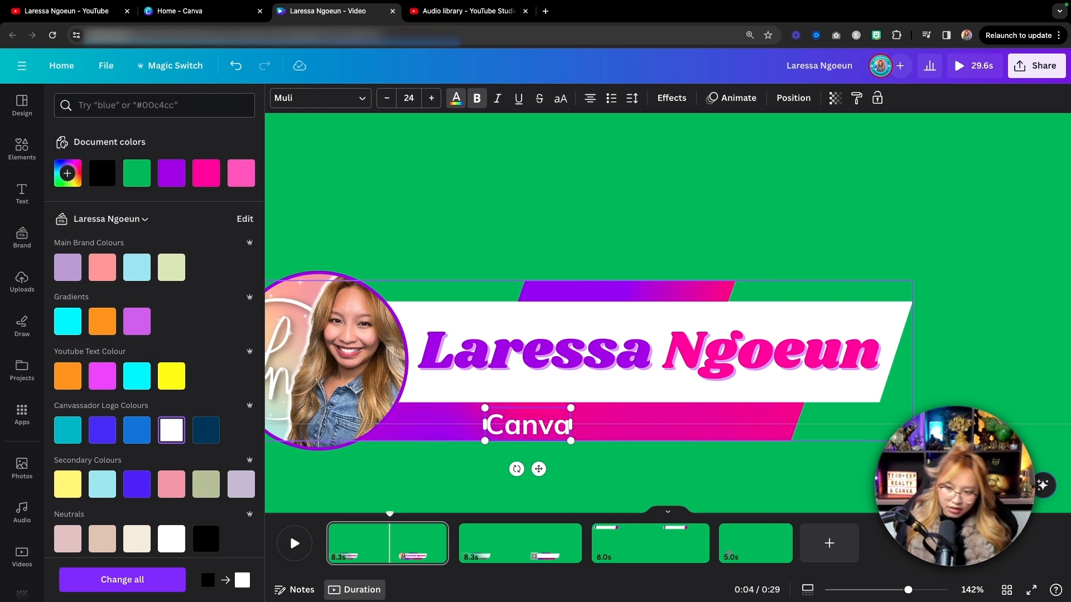
pyautogui.write(' A')
pyautogui.press('BackSpace')
pyautogui.press('BackSpace')
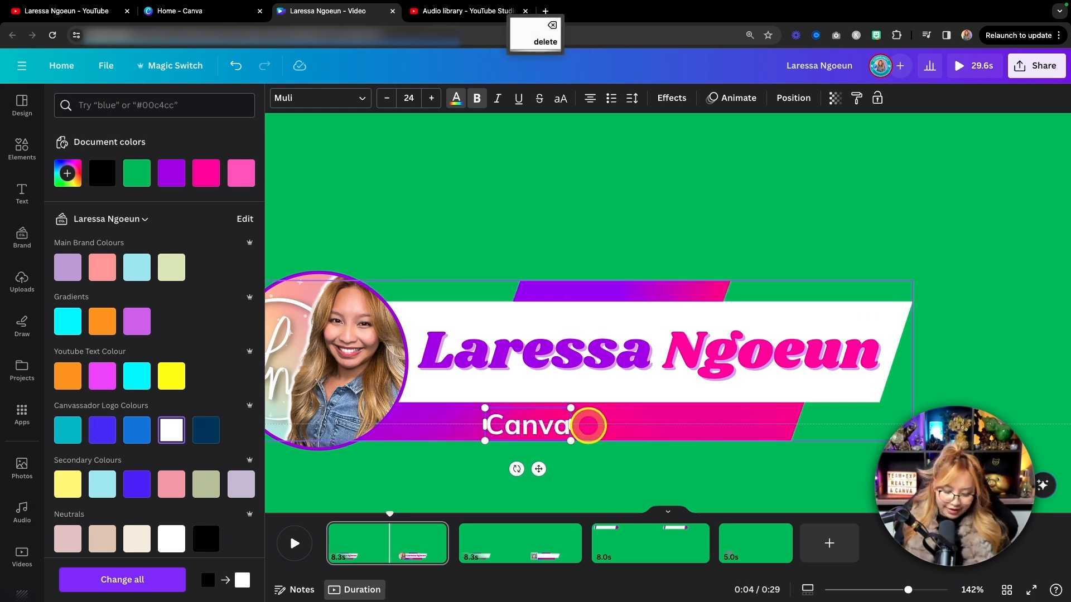
pyautogui.write('ssadpr')
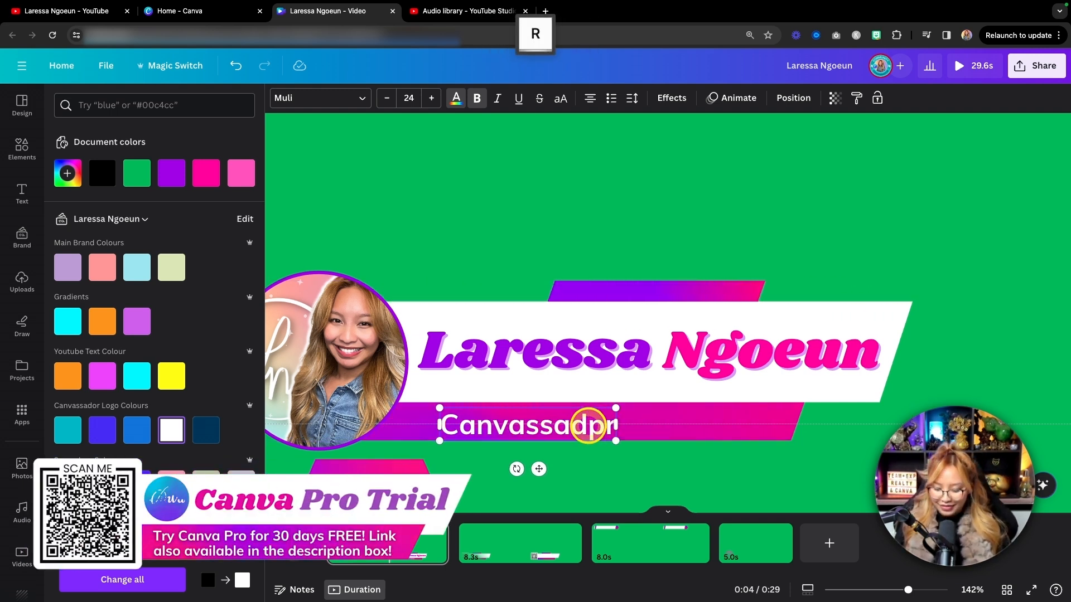
pyautogui.press('BackSpace')
pyautogui.press('BackSpace')
pyautogui.write('or')
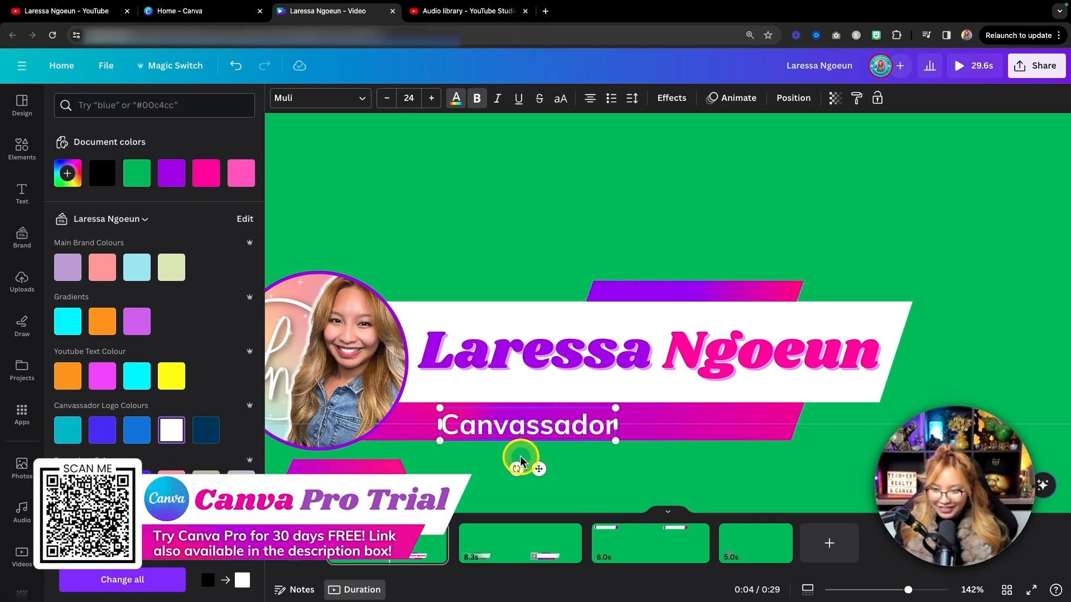
pyautogui.write('p Real')
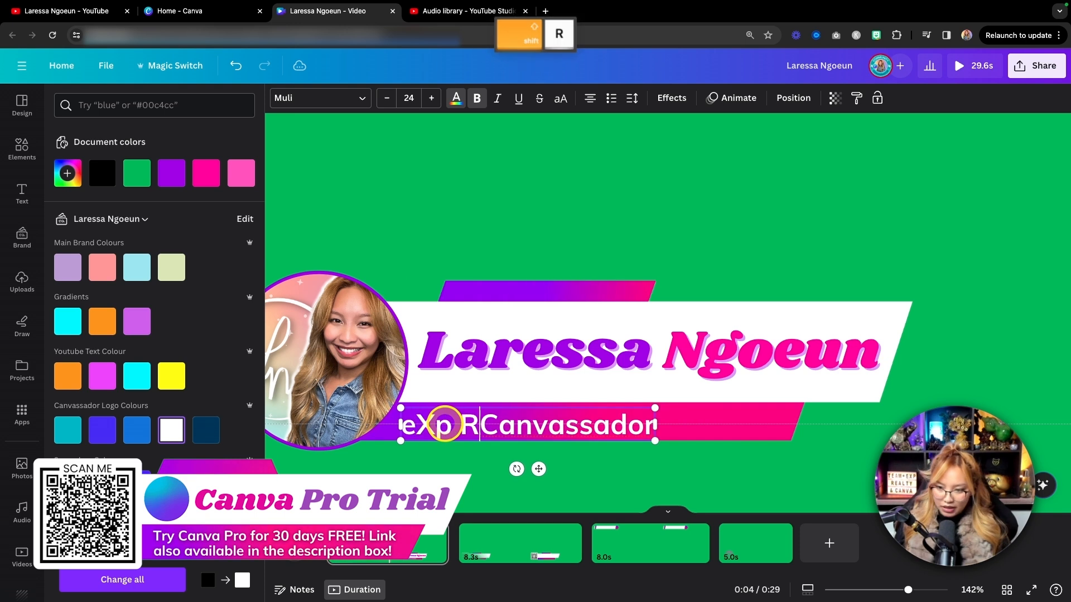
pyautogui.press('BackSpace')
pyautogui.write('lty ')
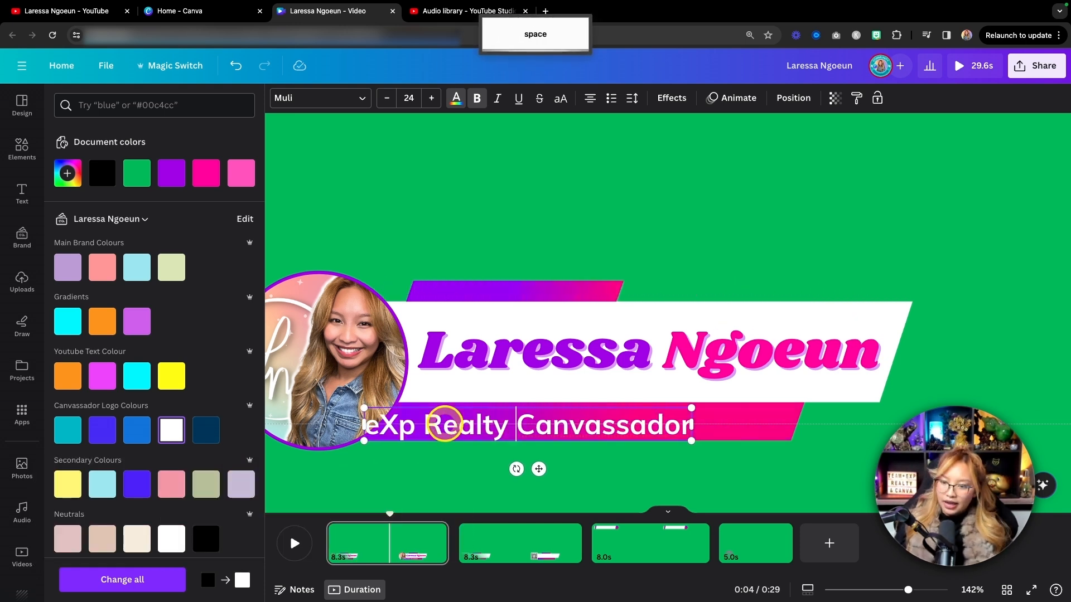
pyautogui.write('Agent')
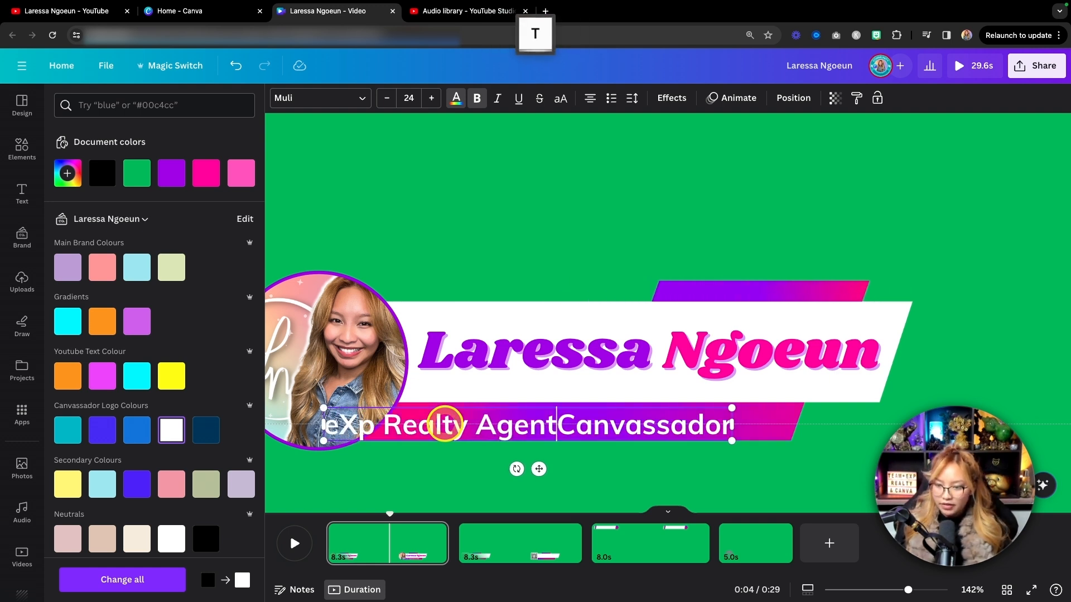
pyautogui.write(' &')
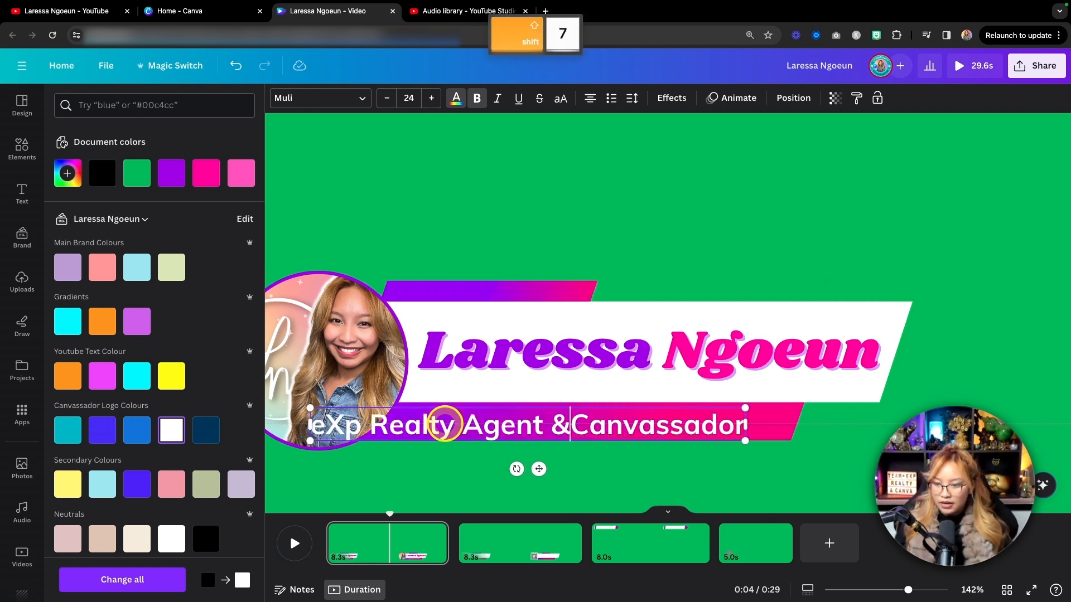
# Scale the tagline down to size 21.6 and fit it on the bottom gradient bar beside the profile picture.
pyautogui.moveTo(310, 407); pyautogui.dragTo(374, 414)
pyautogui.click(743, 469)
pyautogui.moveTo(629, 421); pyautogui.dragTo(652, 416)
pyautogui.moveTo(778, 431); pyautogui.dragTo(788, 435)
pyautogui.moveTo(686, 426); pyautogui.dragTo(681, 427)
pyautogui.click(619, 449)
pyautogui.click(679, 436)
pyautogui.moveTo(782, 421); pyautogui.dragTo(795, 425)
pyautogui.moveTo(393, 422); pyautogui.dragTo(391, 424)
pyautogui.moveTo(792, 452); pyautogui.dragTo(791, 453)
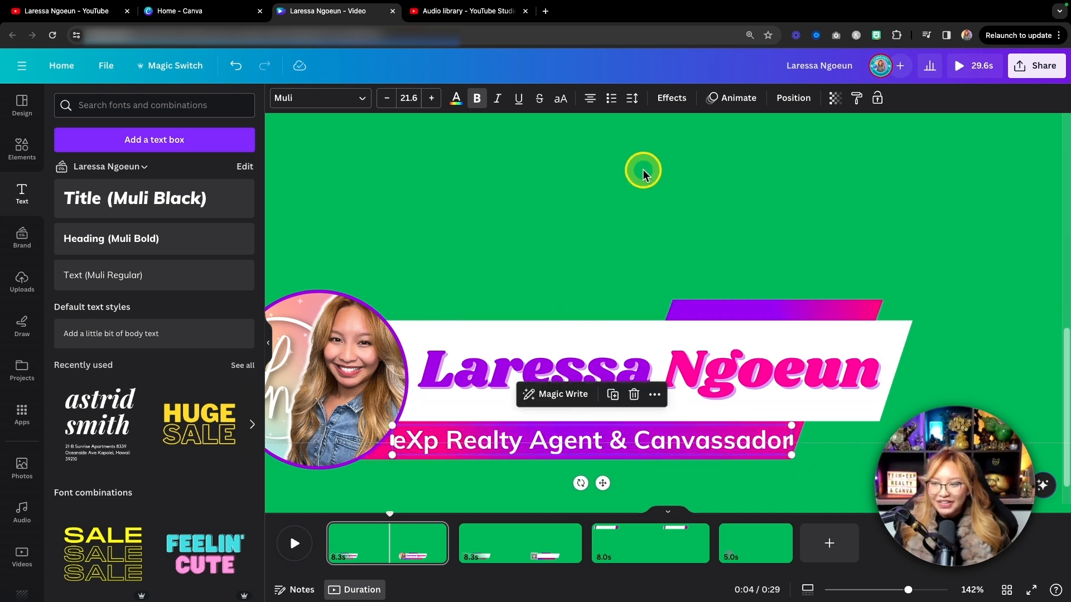
# Apply the Lift effect to the tagline with intensity 50.
pyautogui.click(674, 100)
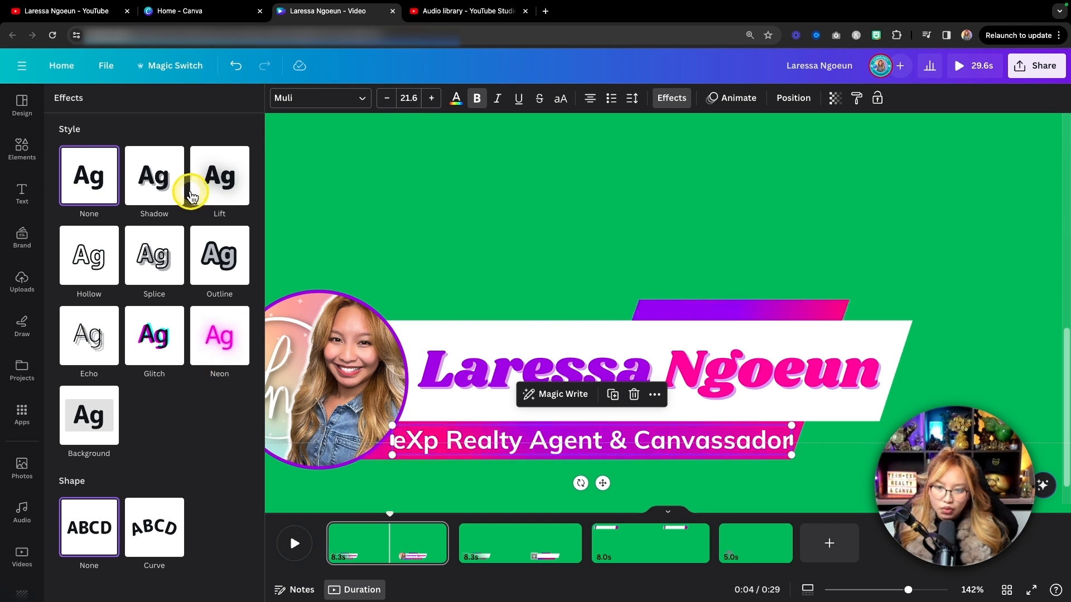
pyautogui.click(212, 190)
pyautogui.click(152, 255)
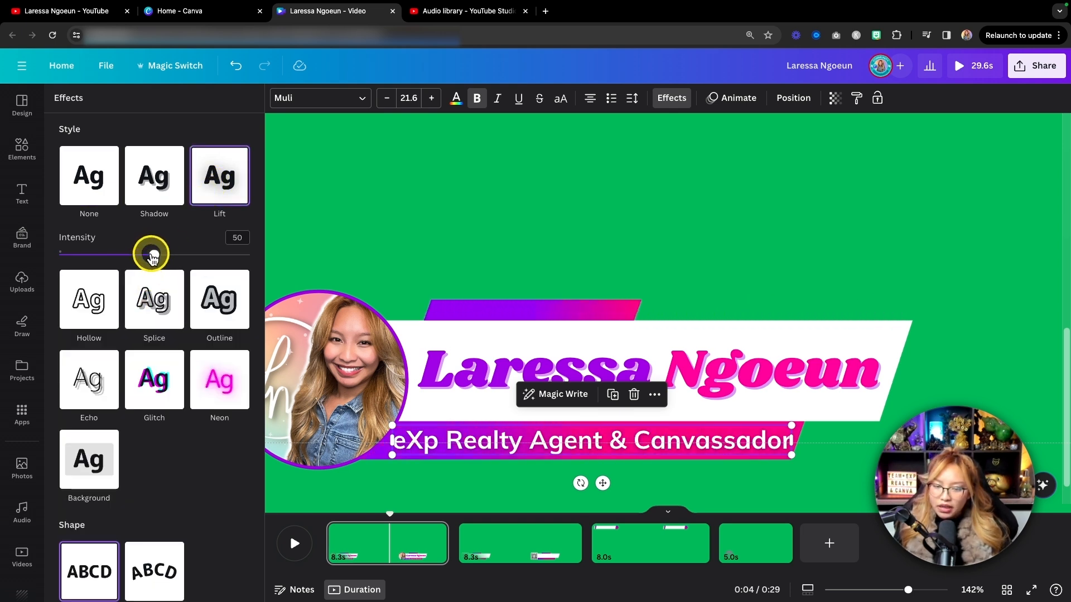
pyautogui.click(596, 198)
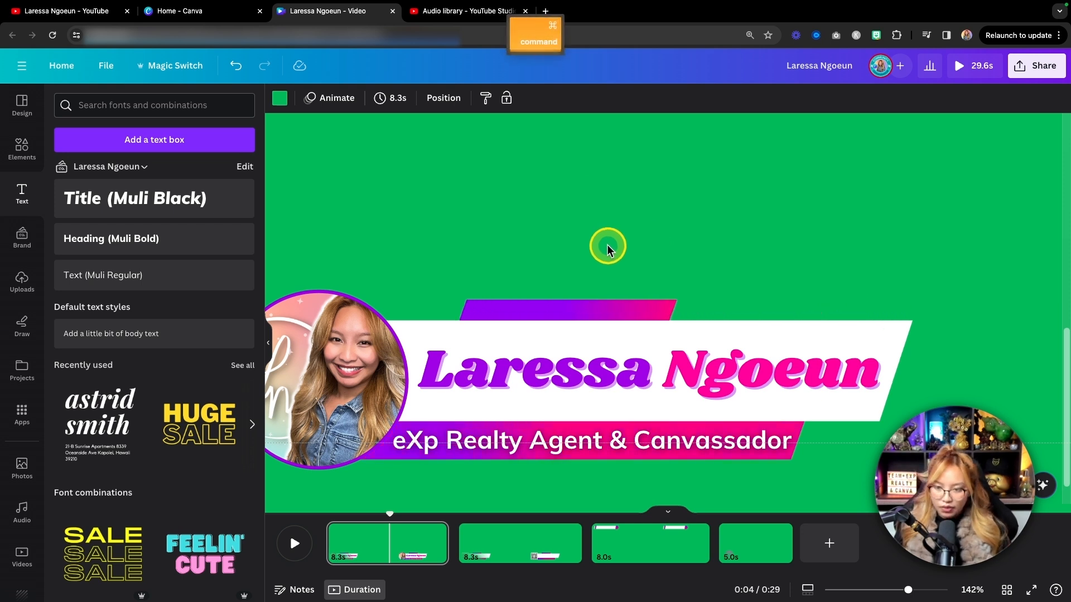
# Search the elements for "white animation" and browse all the matching graphics.
pyautogui.scroll(-5, 607, 244)
pyautogui.scroll(-2, 698, 298)
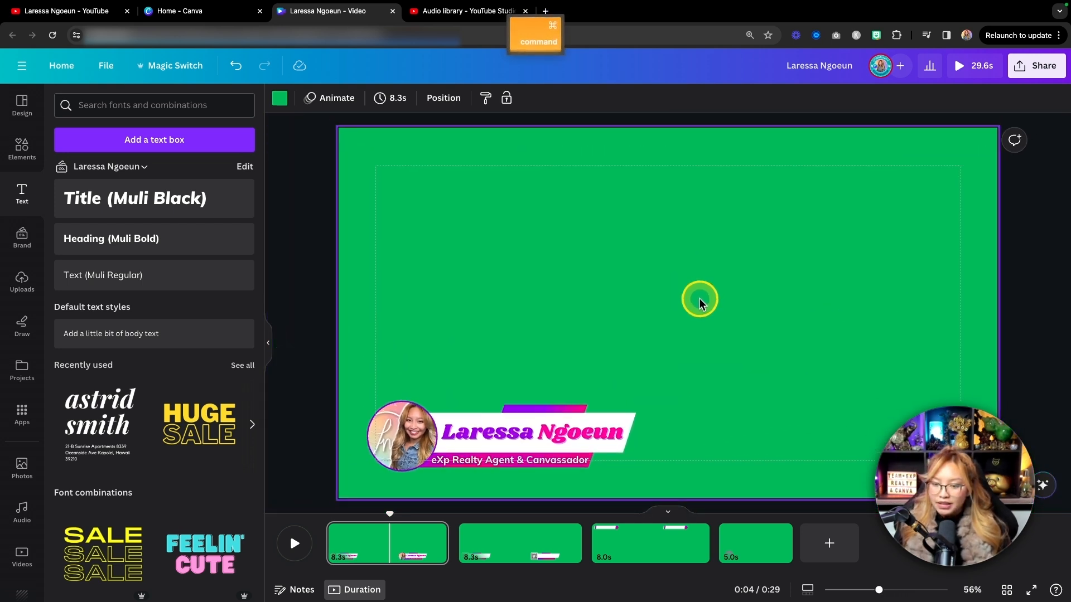
pyautogui.scroll(3, 699, 346)
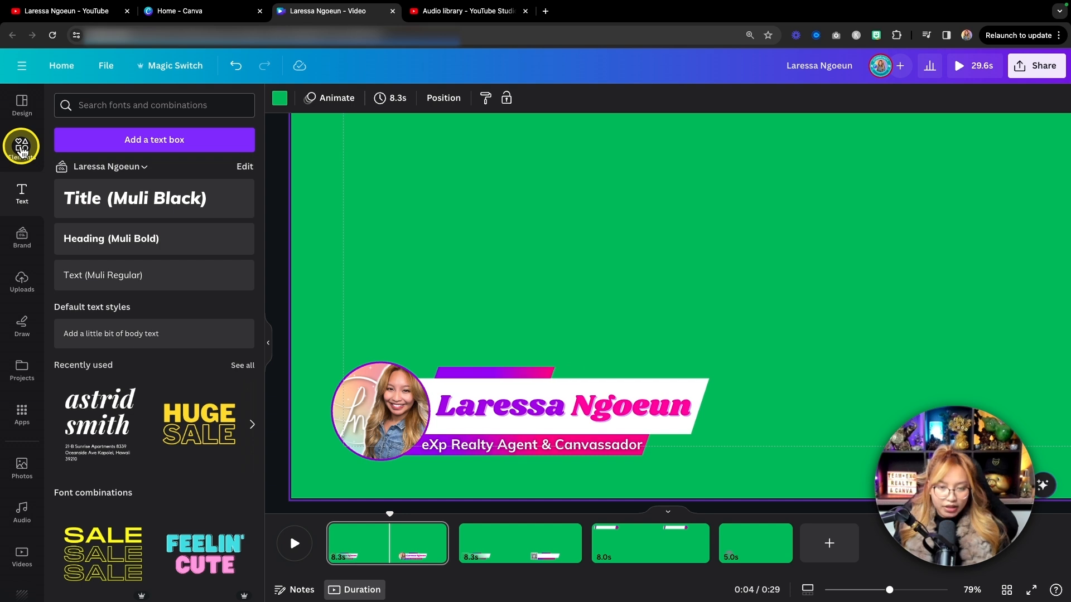
pyautogui.click(21, 148)
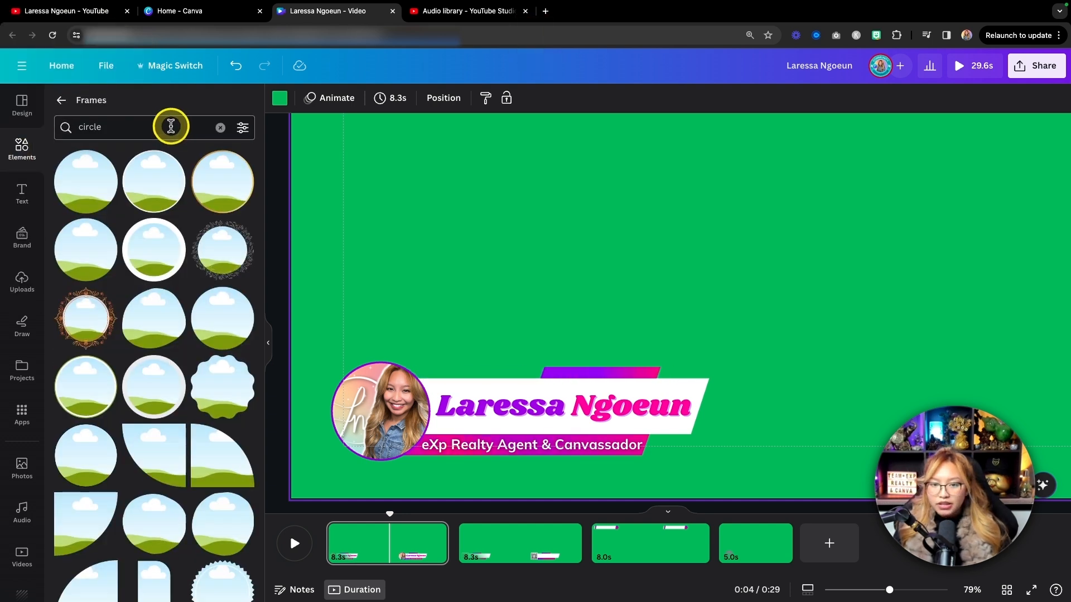
pyautogui.click(61, 100)
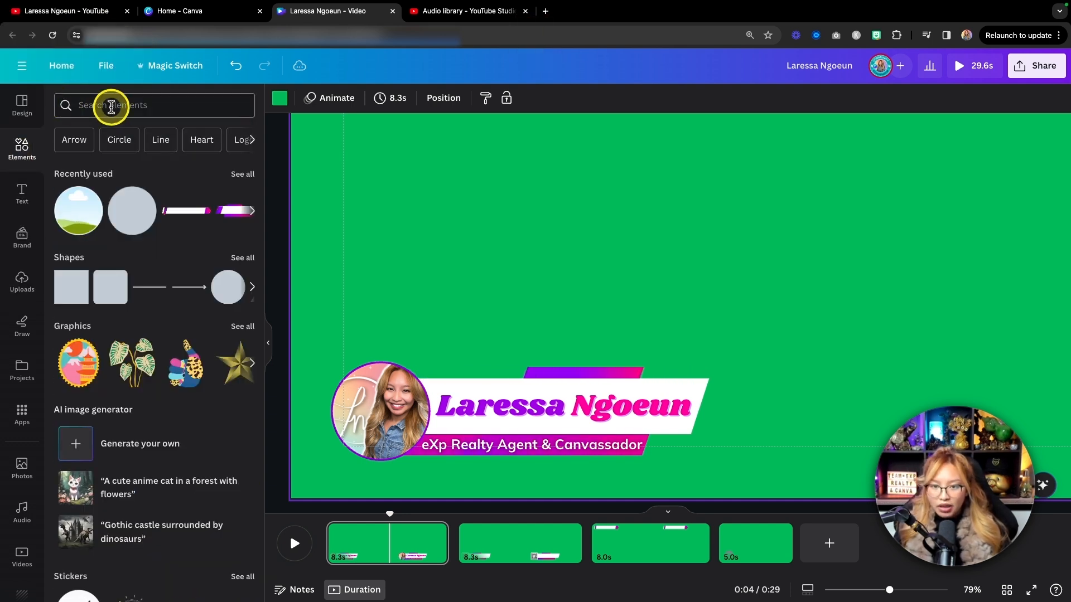
pyautogui.click(113, 105)
pyautogui.write('white ani')
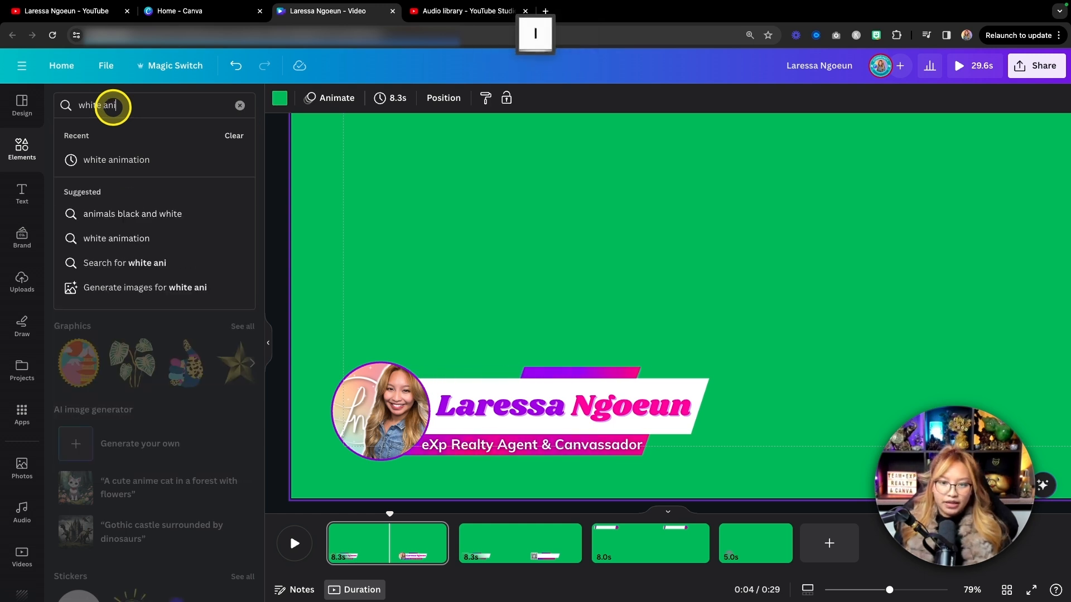
pyautogui.press('Down')
pyautogui.press('Return')
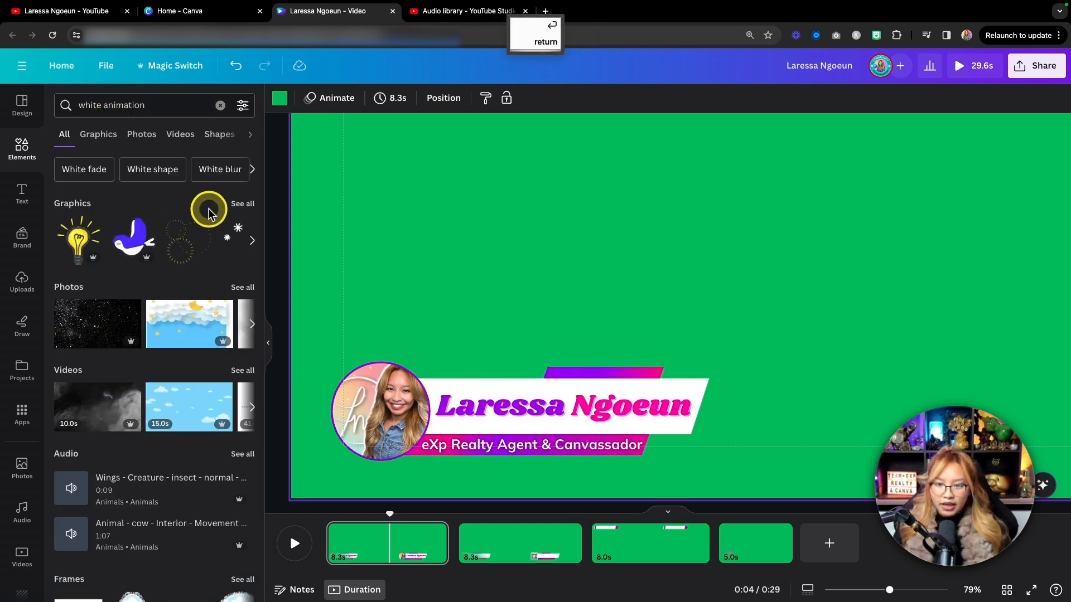
pyautogui.click(242, 205)
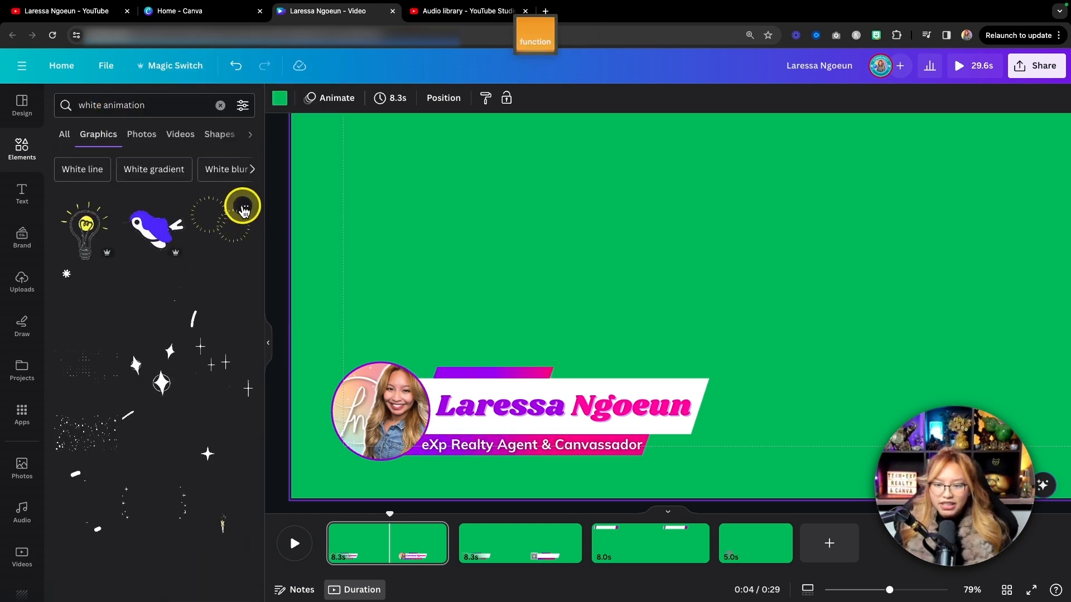
pyautogui.scroll(-2, 241, 206)
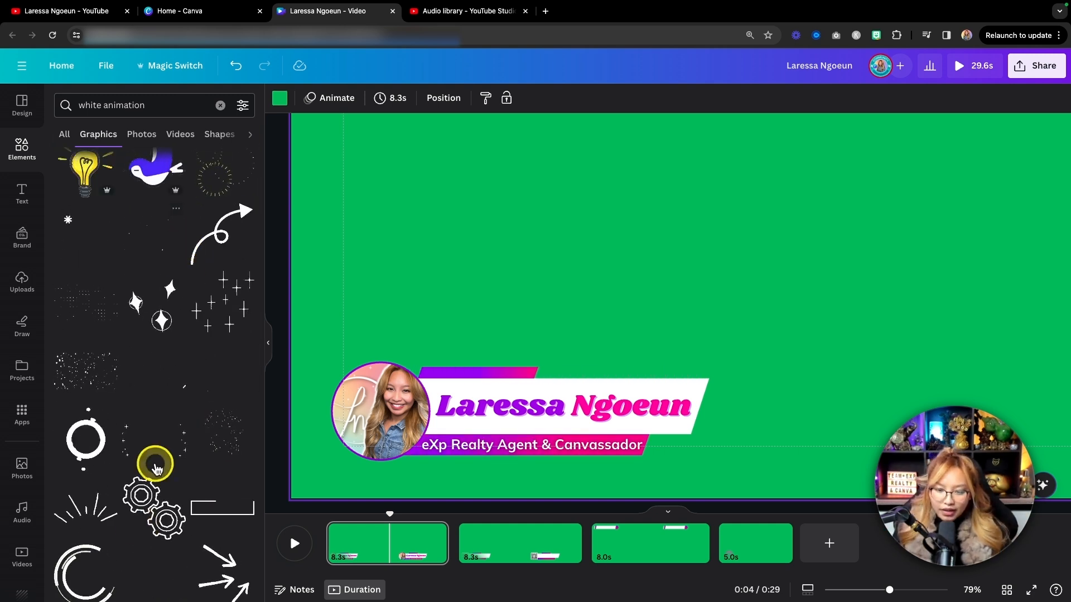
pyautogui.scroll(-1, 92, 507)
pyautogui.press('fn')
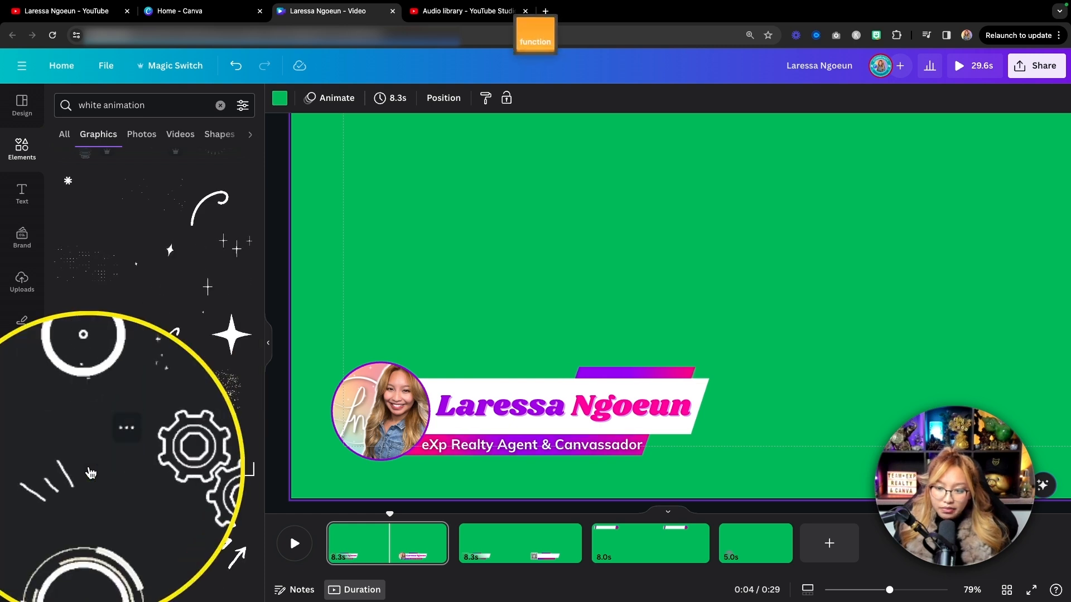
# Try a small white burst-lines graphic above the profile picture, then delete it.
pyautogui.click(90, 471)
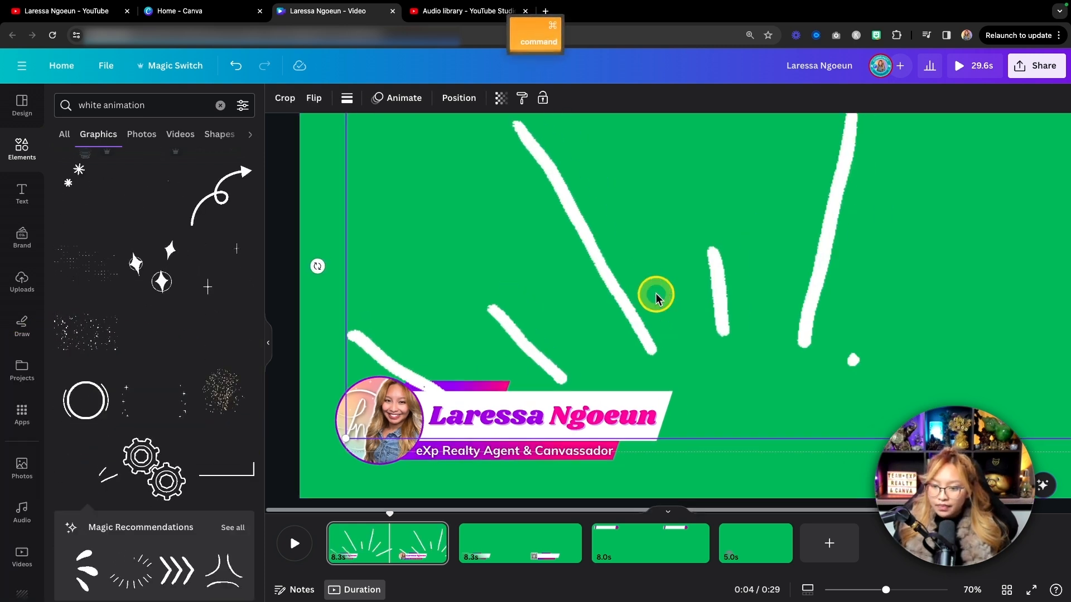
pyautogui.scroll(-3, 656, 296)
pyautogui.moveTo(871, 217); pyautogui.dragTo(504, 355)
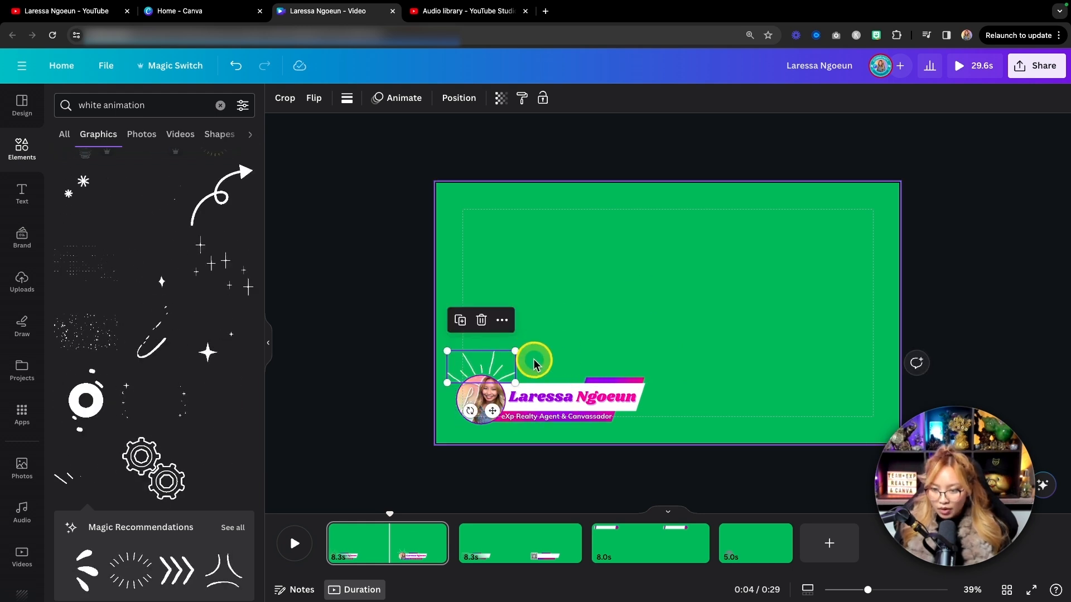
pyautogui.press('BackSpace')
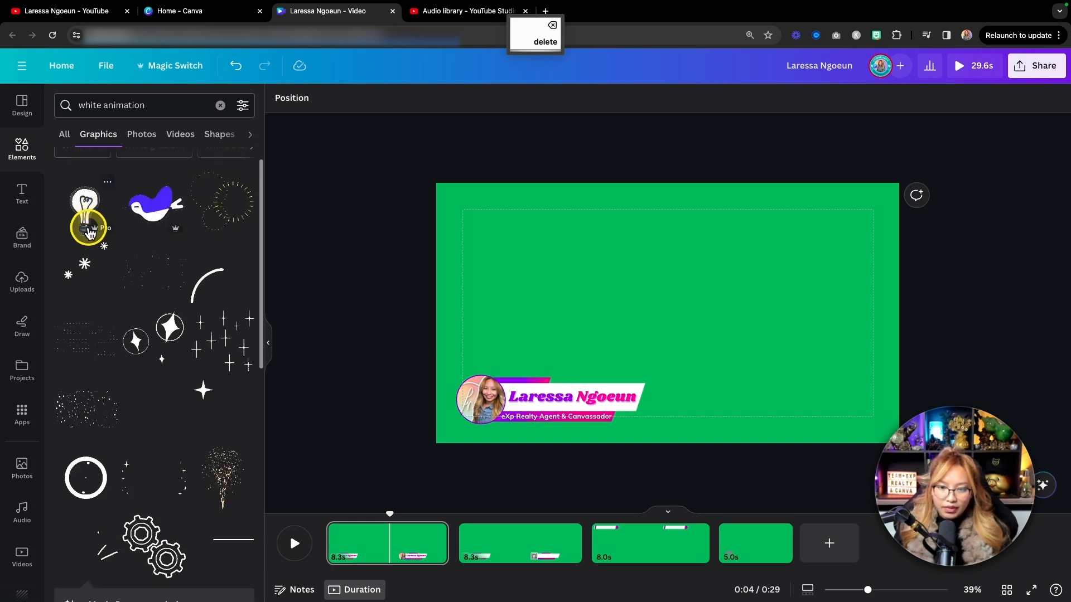
# Add the animated white dots graphic, scaled to about 551 by 303 px, over the lower third beside the profile picture.
pyautogui.scroll(1, 89, 231)
pyautogui.click(85, 381)
pyautogui.moveTo(856, 208); pyautogui.dragTo(612, 367)
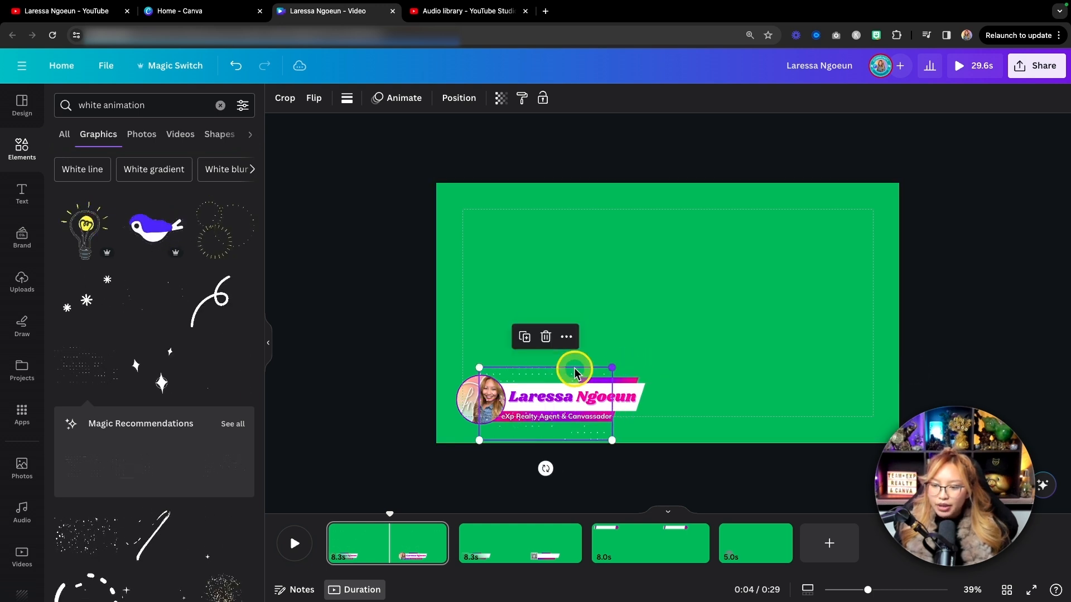
pyautogui.moveTo(532, 375); pyautogui.dragTo(544, 365)
pyautogui.scroll(5, 684, 362)
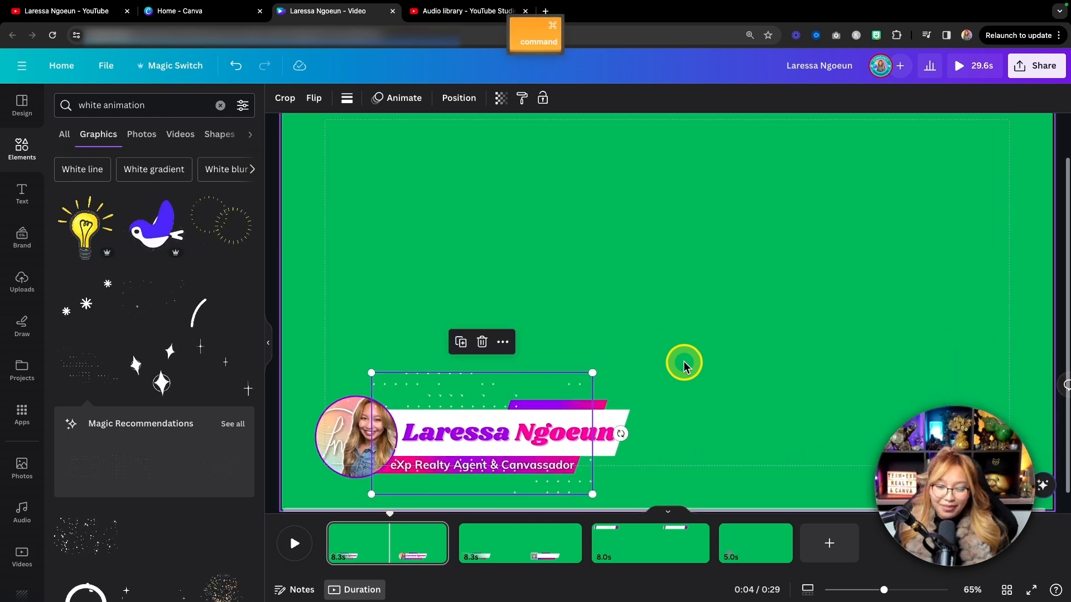
pyautogui.scroll(-2, 683, 360)
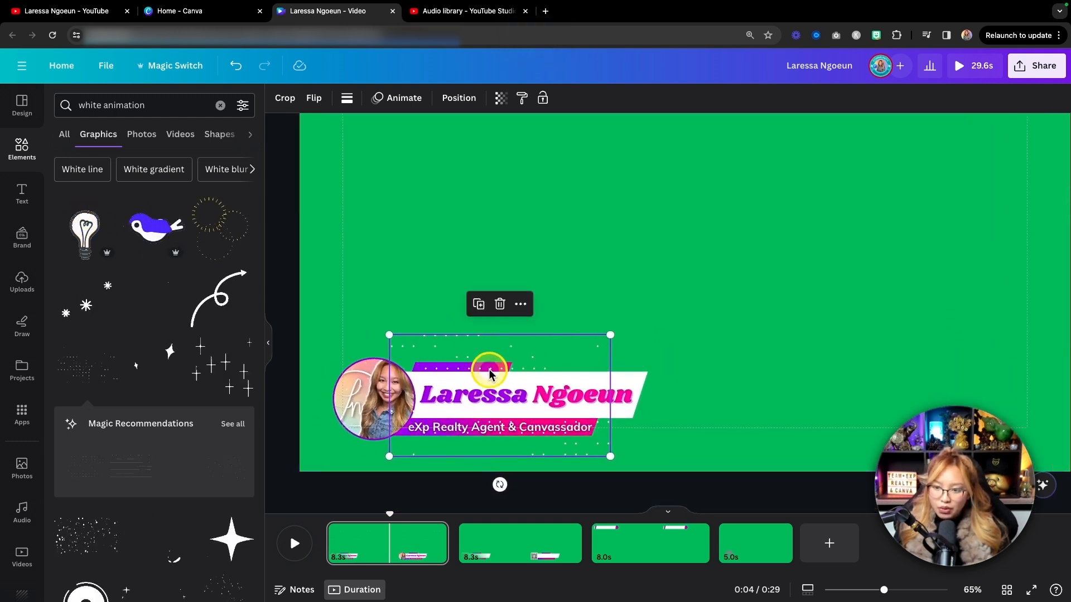
# Move the white dots layer beneath the lower third graphic, directly above the green background.
pyautogui.click(449, 100)
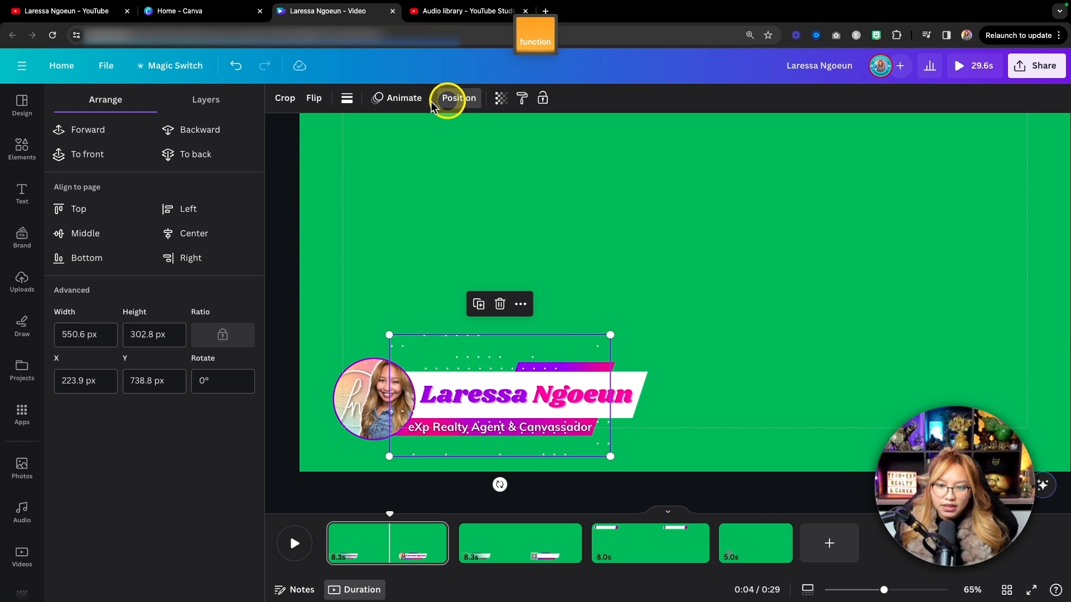
pyautogui.click(204, 100)
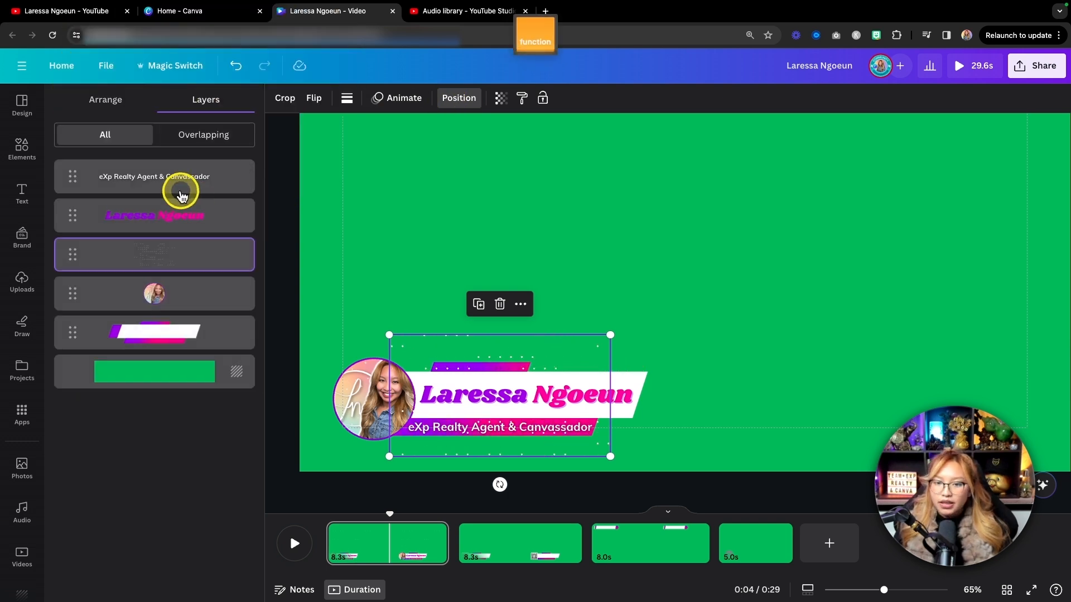
pyautogui.moveTo(153, 265); pyautogui.dragTo(150, 346)
pyautogui.click(751, 355)
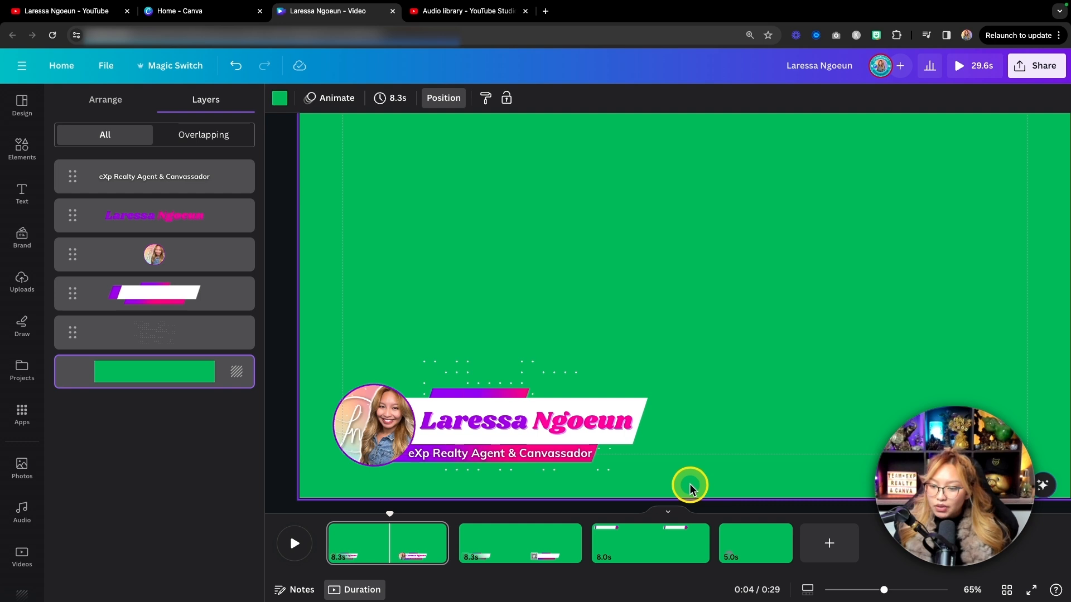
pyautogui.moveTo(705, 482)
pyautogui.mouseDown()
pyautogui.moveTo(519, 389)
pyautogui.moveTo(338, 355)
pyautogui.mouseUp()
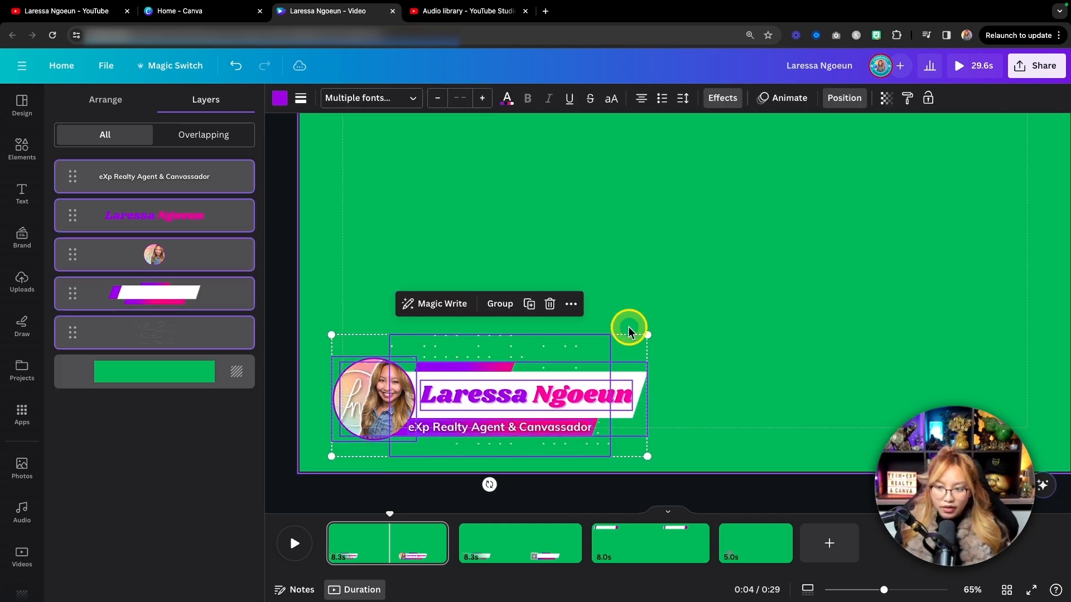
pyautogui.click(768, 276)
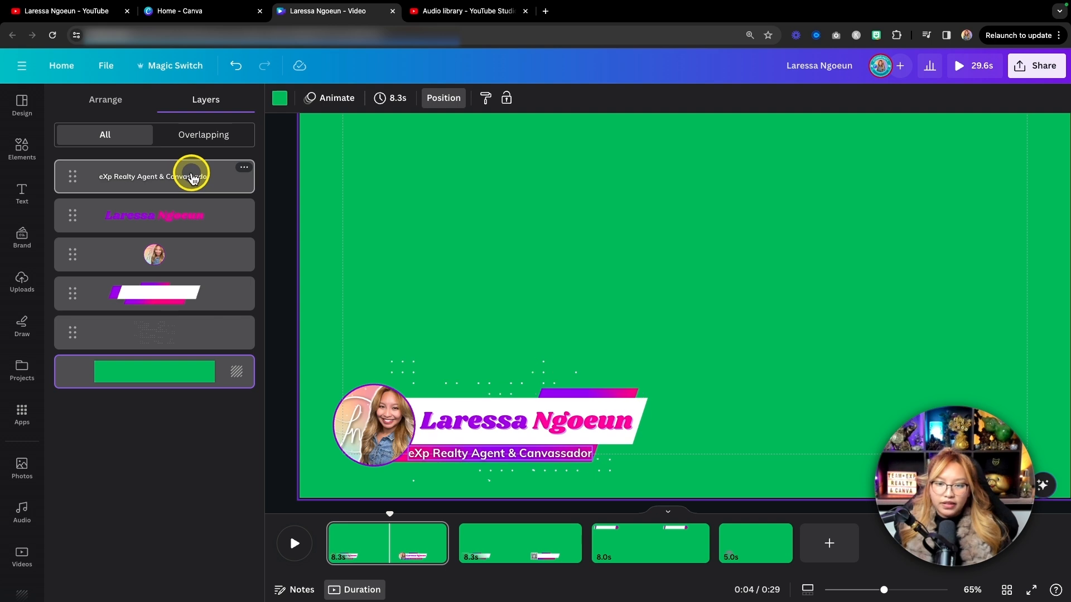
# Group the tagline, name, profile picture, lower third graphic and white dots, then try moving the group and undo the move.
pyautogui.click(166, 176)
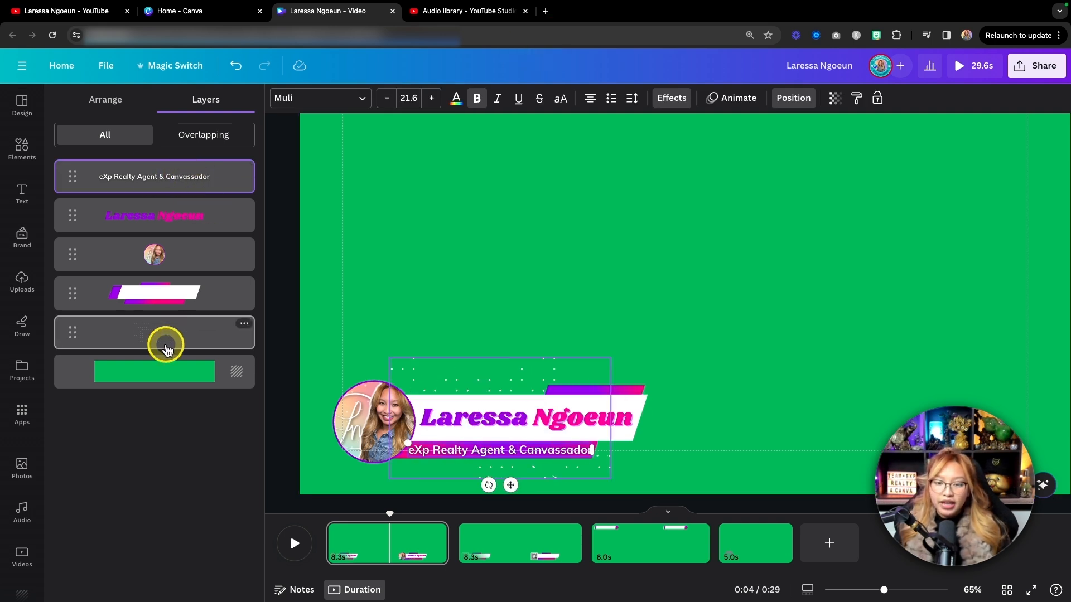
pyautogui.keyDown('shift'); pyautogui.click(209, 348); pyautogui.keyUp('shift')
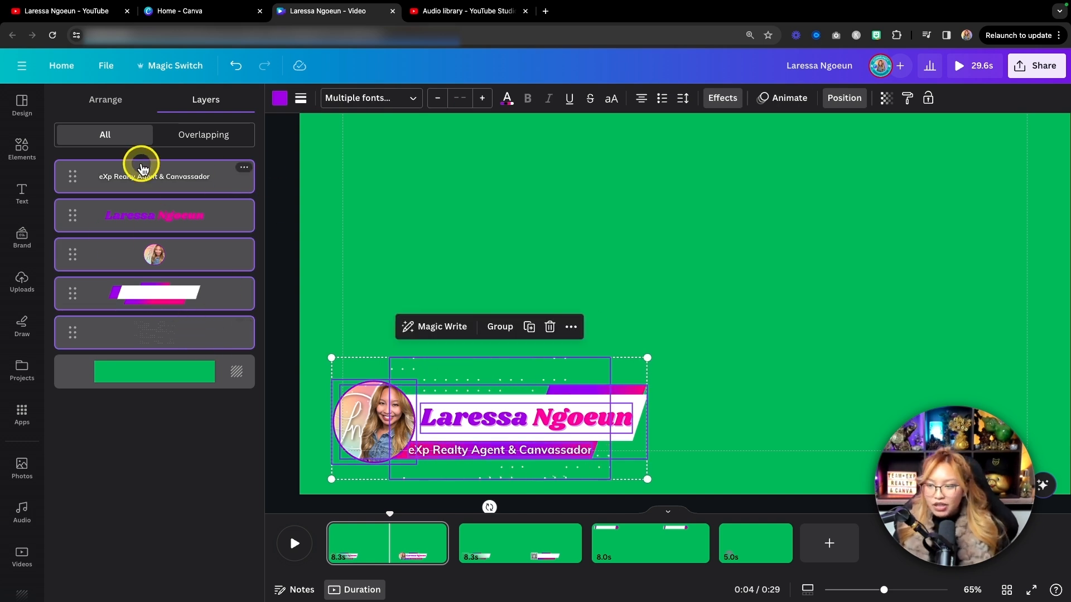
pyautogui.click(499, 328)
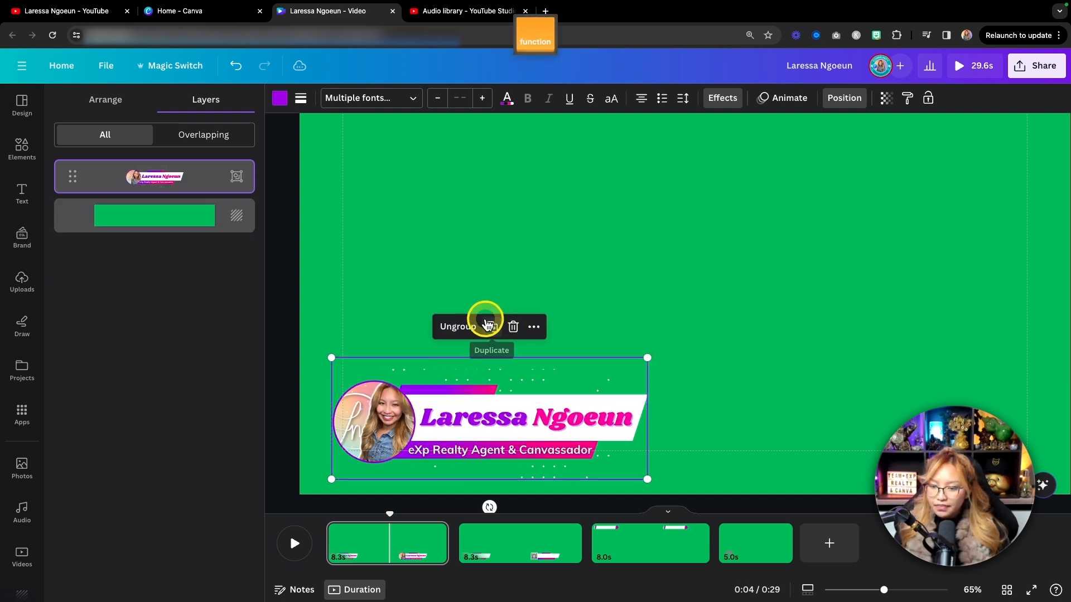
pyautogui.moveTo(529, 372); pyautogui.dragTo(577, 289)
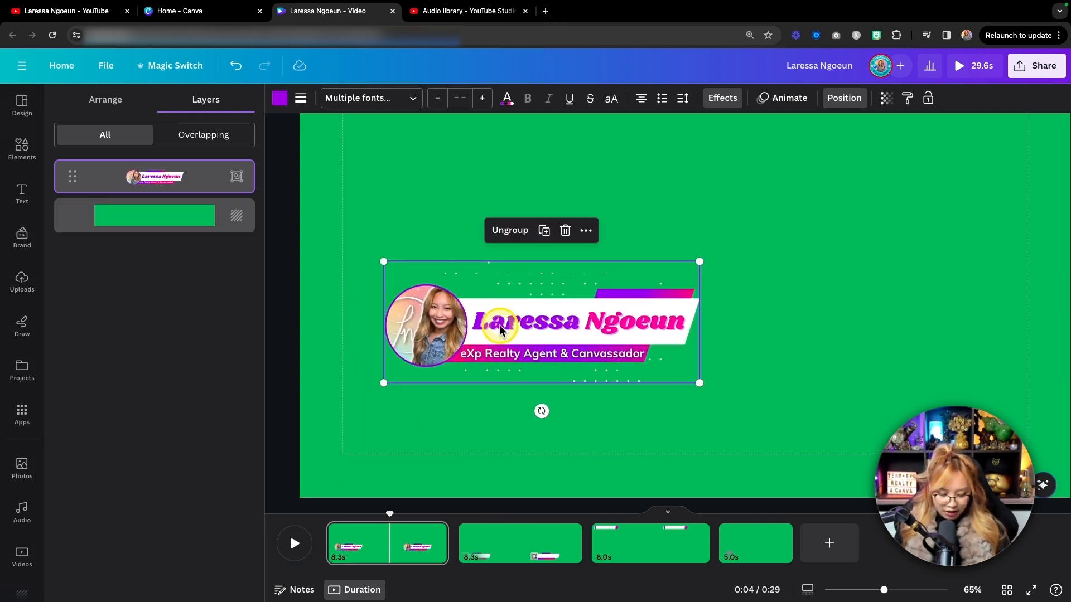
pyautogui.press('super+z')
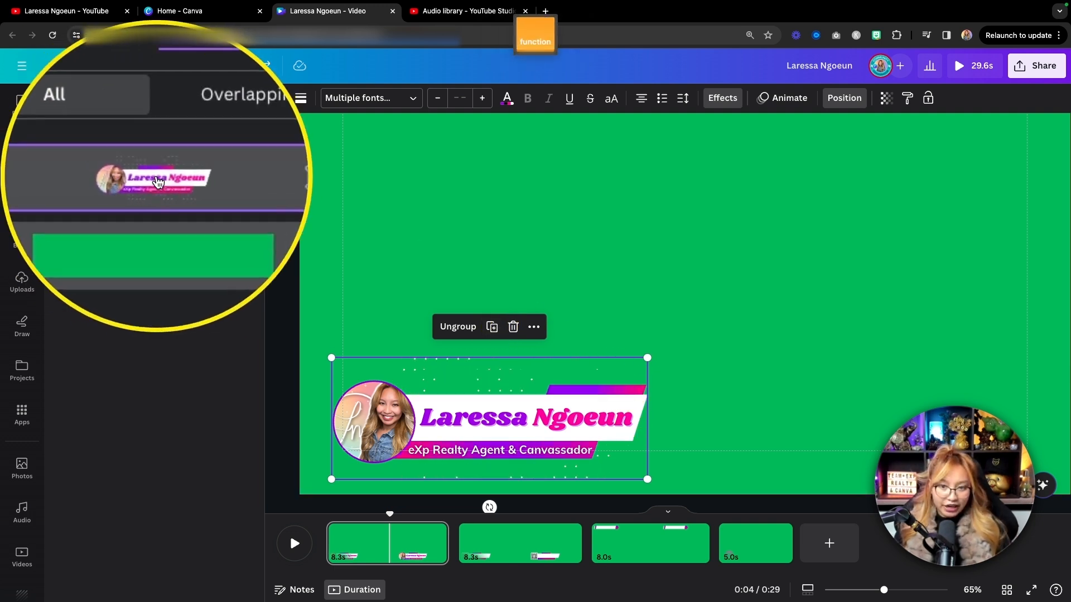
# Apply the Pan animation to the grouped lower third on both enter and exit, moving rightward at a slower speed.
pyautogui.click(781, 103)
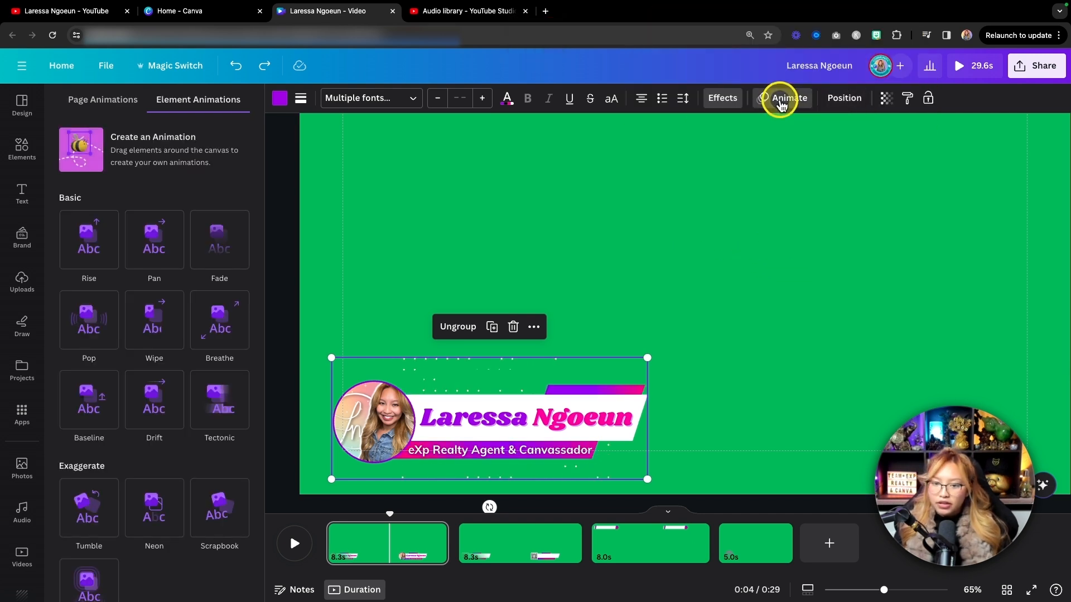
pyautogui.scroll(-2, 244, 174)
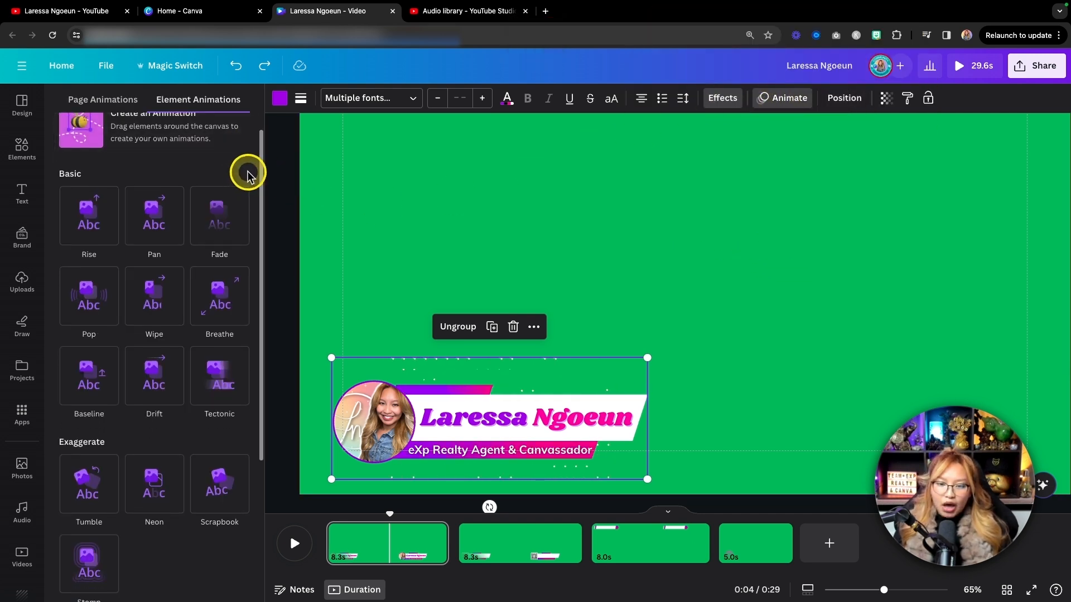
pyautogui.click(158, 223)
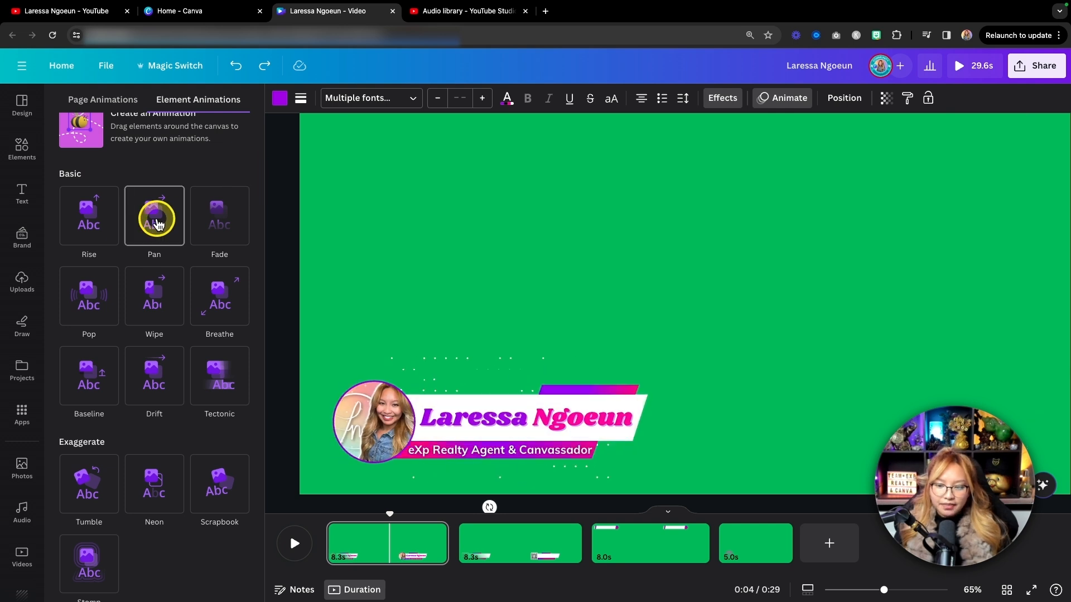
pyautogui.click(157, 224)
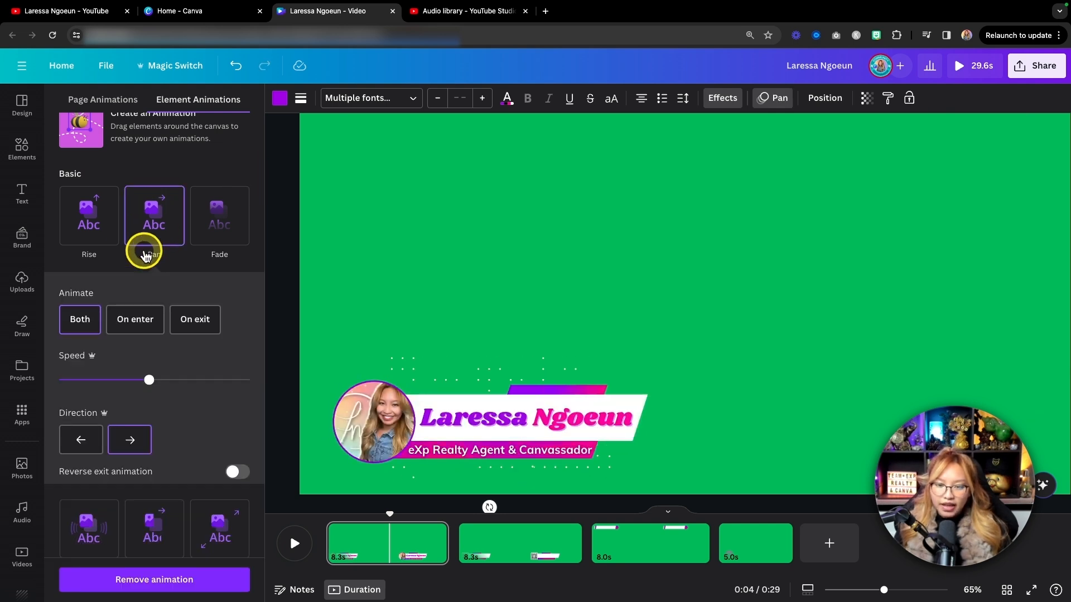
pyautogui.click(80, 319)
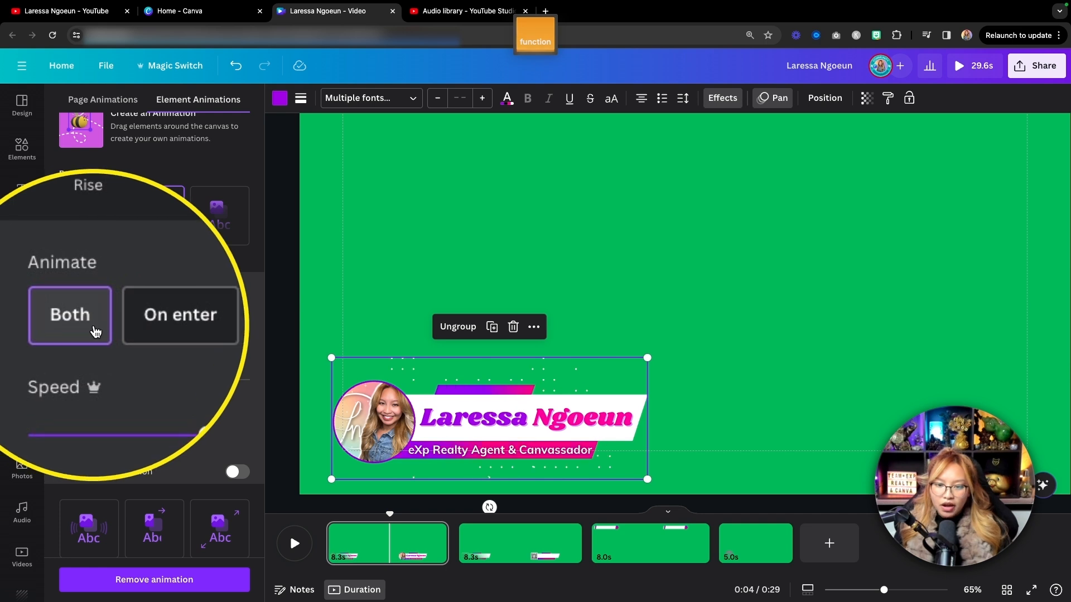
pyautogui.click(150, 375)
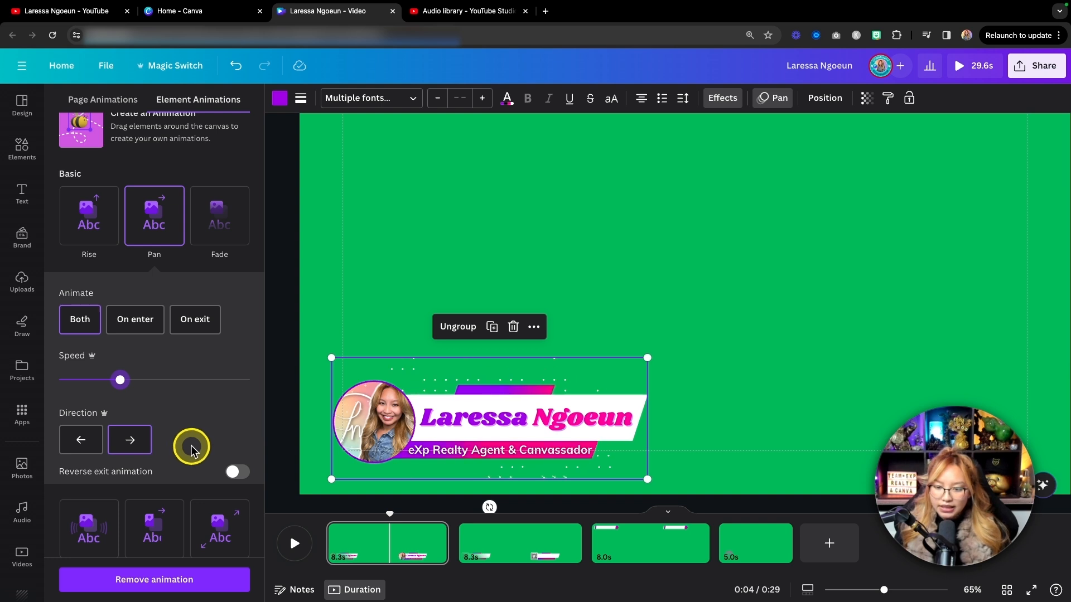
# Shorten the first page to 6.0 seconds and play it back to check the lower third's animation.
pyautogui.moveTo(393, 516); pyautogui.dragTo(328, 526)
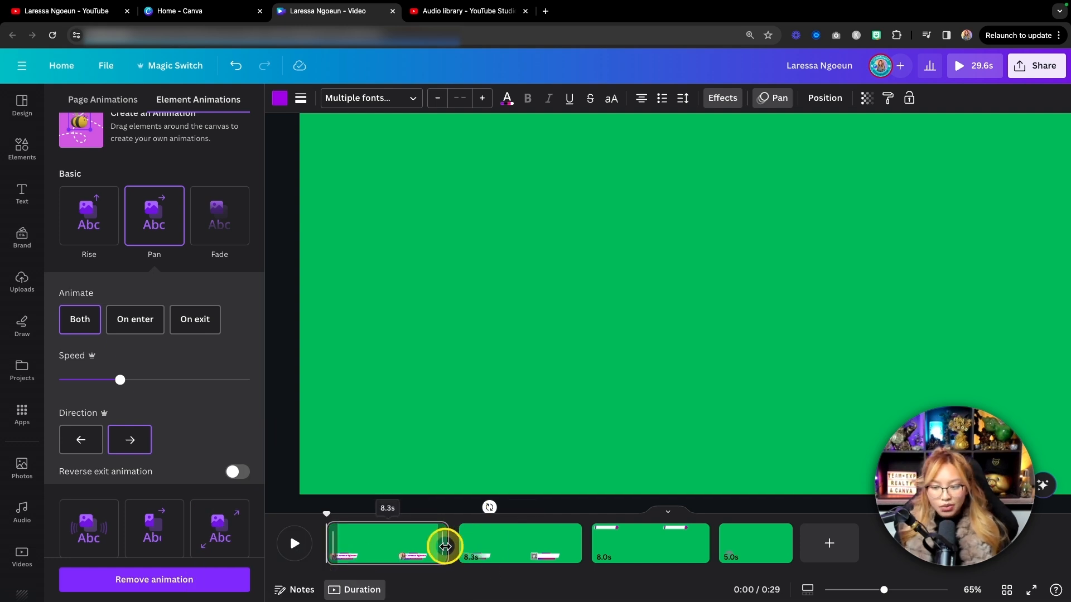
pyautogui.moveTo(442, 547); pyautogui.dragTo(413, 545)
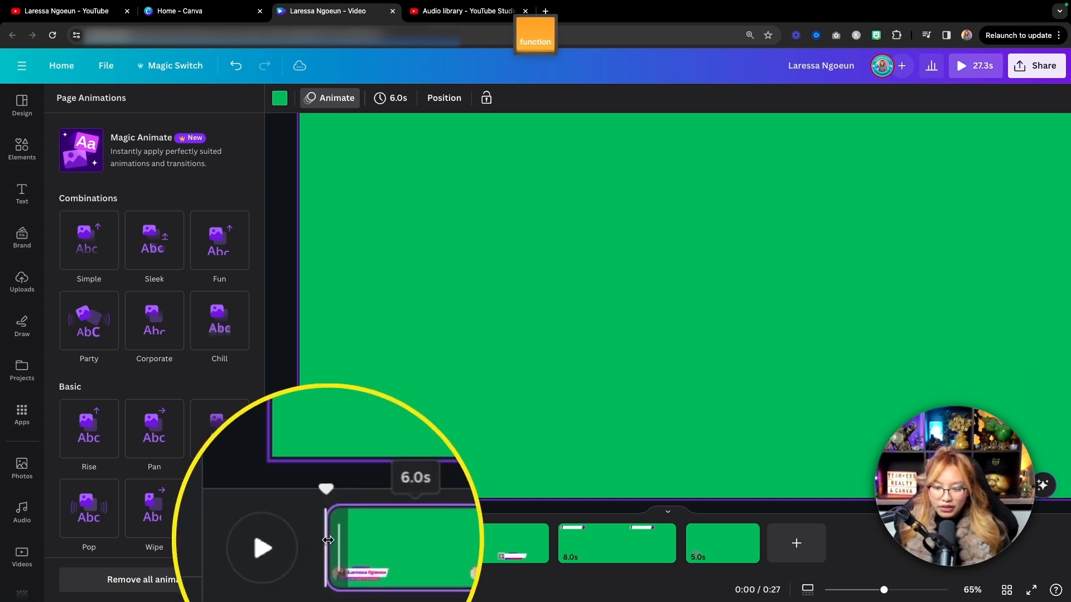
pyautogui.click(292, 549)
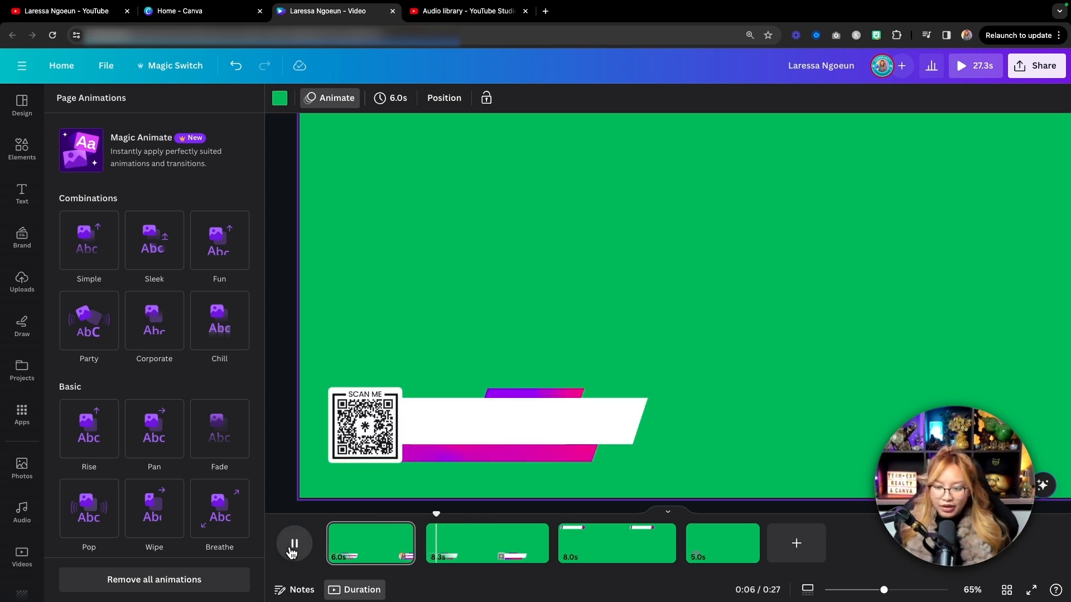
pyautogui.click(292, 552)
pyautogui.moveTo(441, 514); pyautogui.dragTo(385, 521)
# Turn on the reversed exit for the lower third group's Pan animation and play the first page to preview it.
pyautogui.click(382, 439)
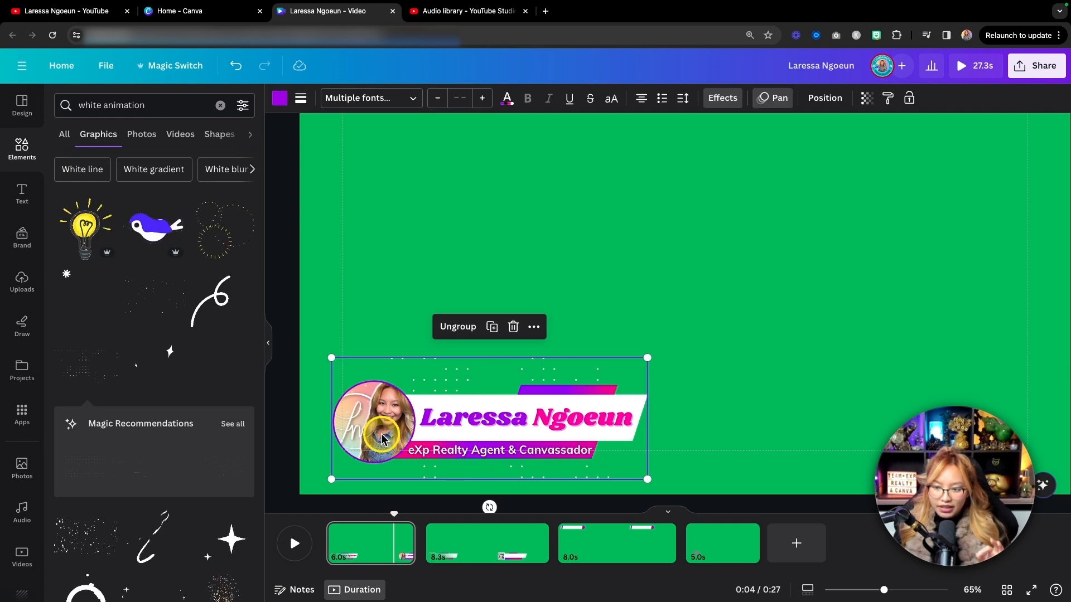
pyautogui.click(779, 105)
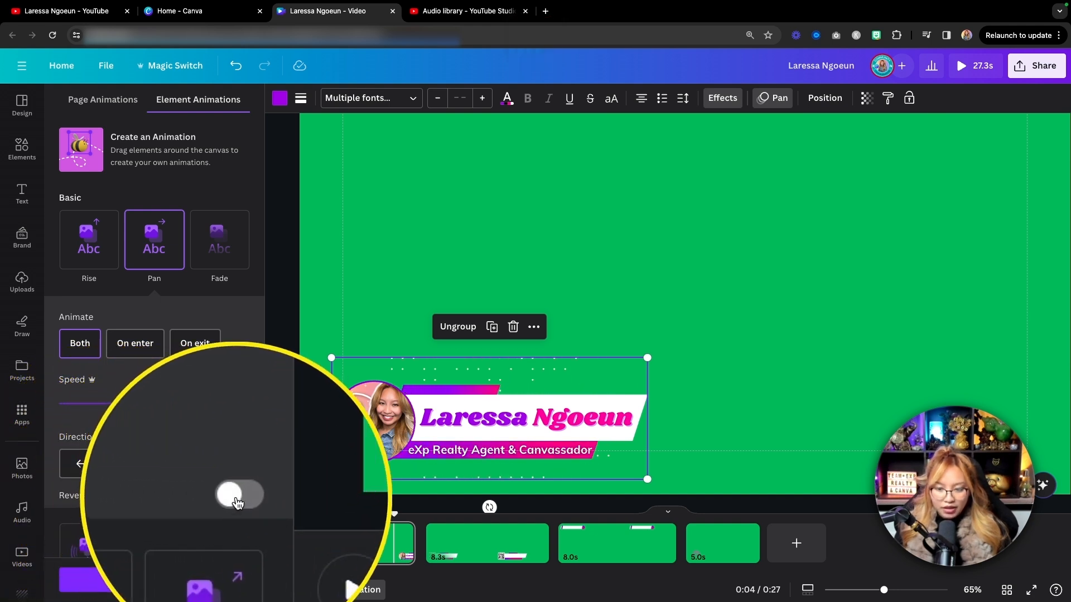
pyautogui.click(237, 495)
pyautogui.moveTo(450, 526); pyautogui.dragTo(310, 530)
pyautogui.click(294, 537)
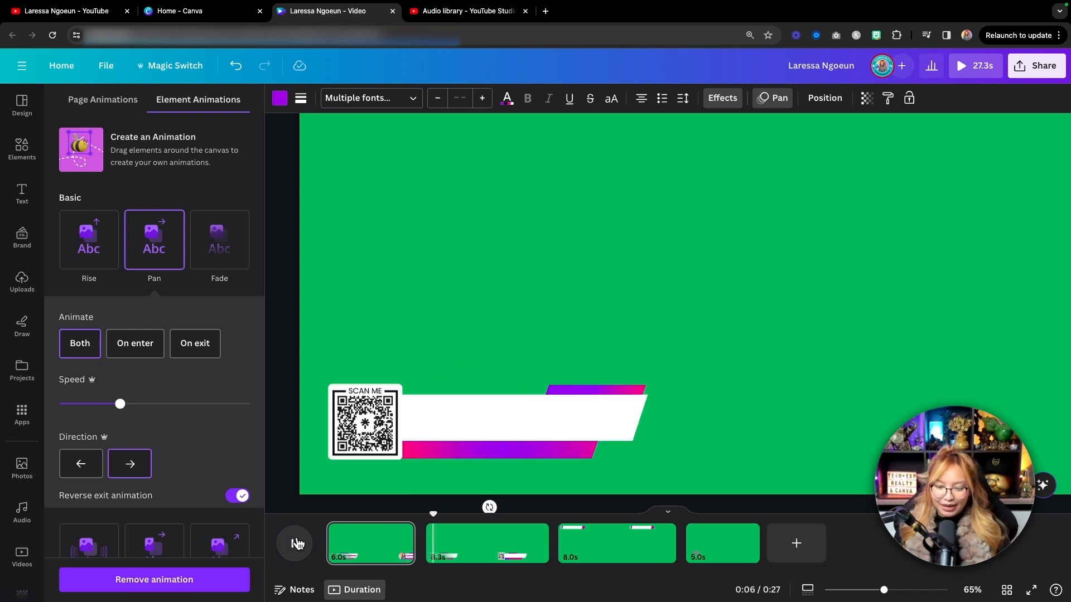
pyautogui.click(298, 544)
pyautogui.moveTo(437, 511); pyautogui.dragTo(366, 516)
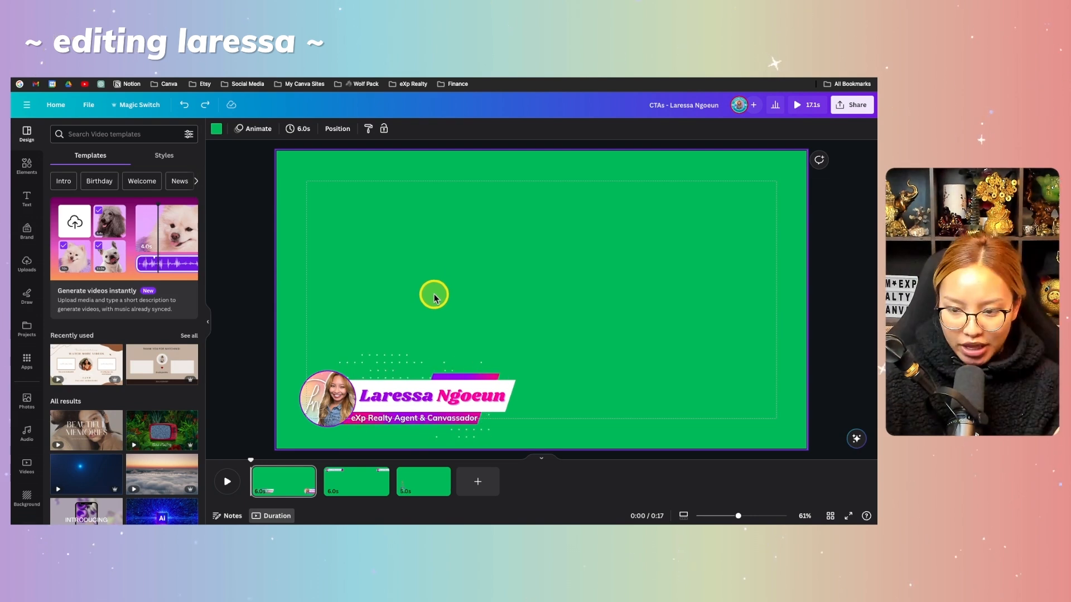
# Duplicate the first page and replace the copied lower third group's Pan animation with Baseline.
pyautogui.click(280, 480)
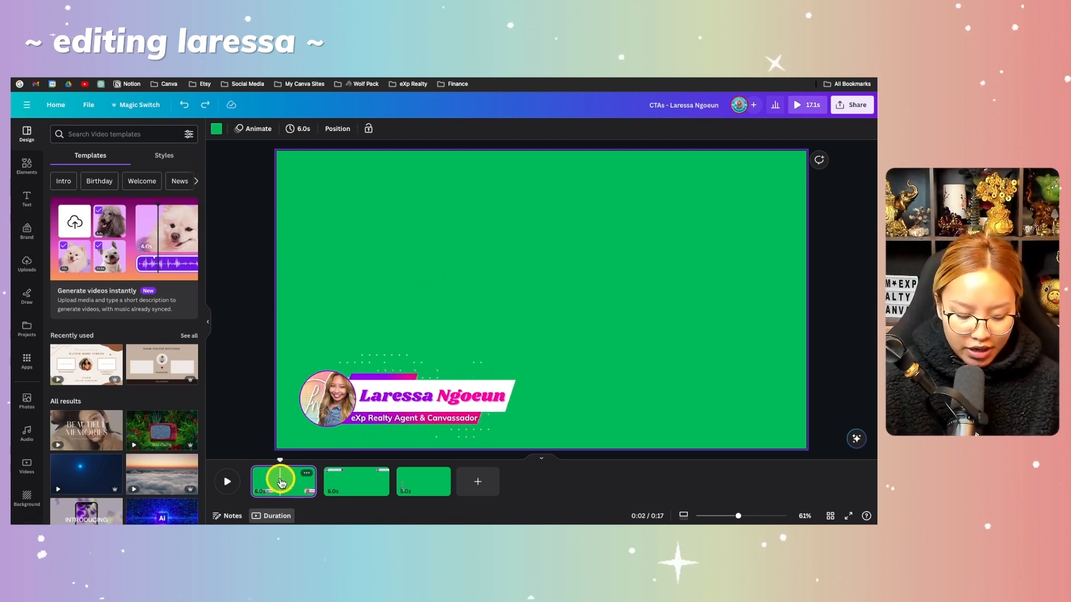
pyautogui.hotkey('ctrl', 'd')
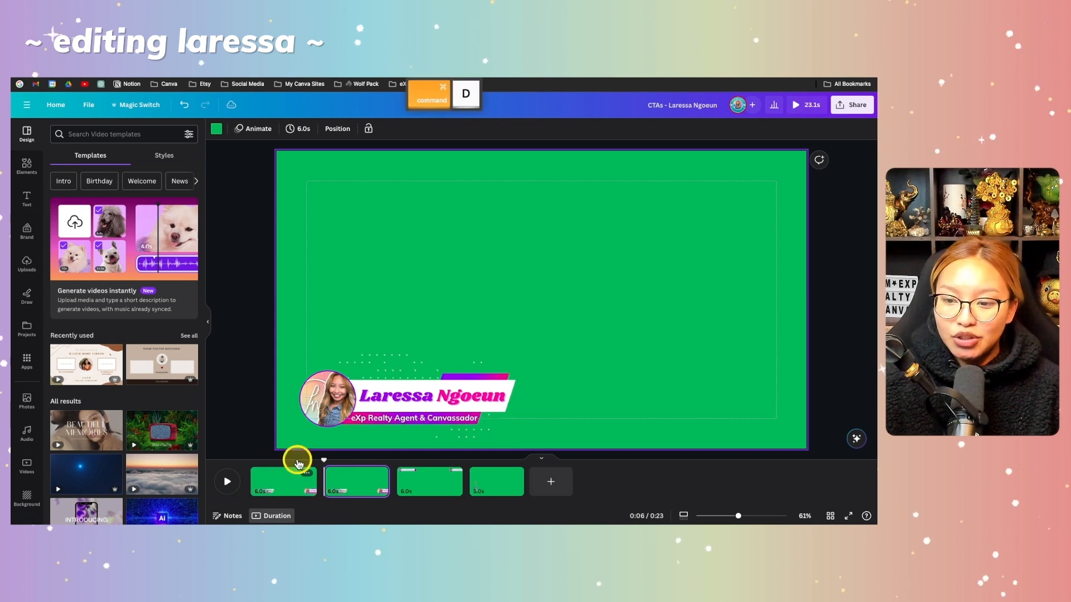
pyautogui.click(385, 384)
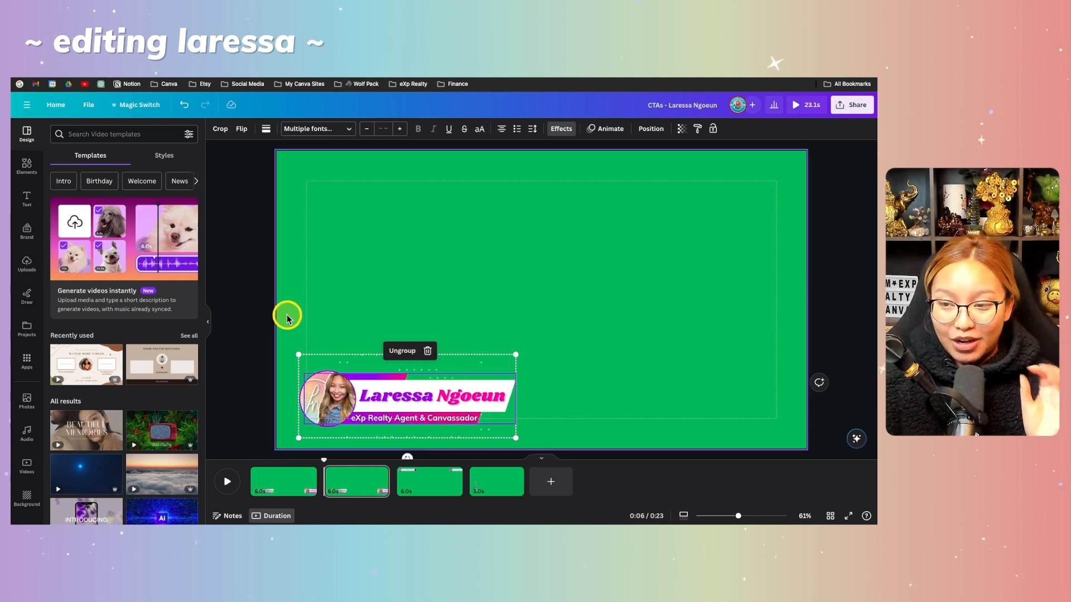
pyautogui.click(505, 421)
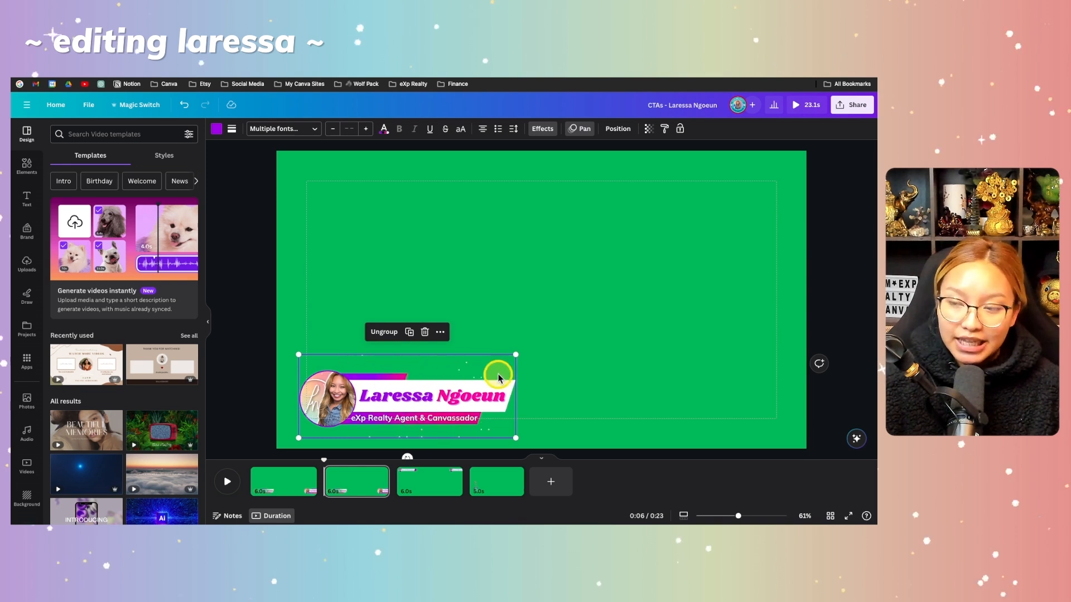
pyautogui.click(580, 129)
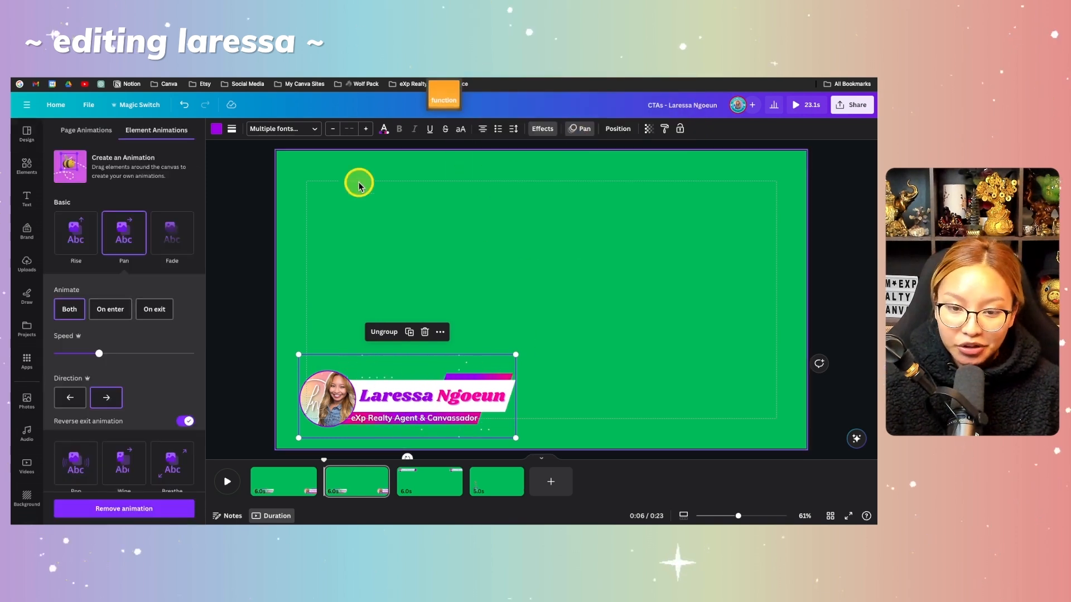
pyautogui.scroll(-5, 195, 338)
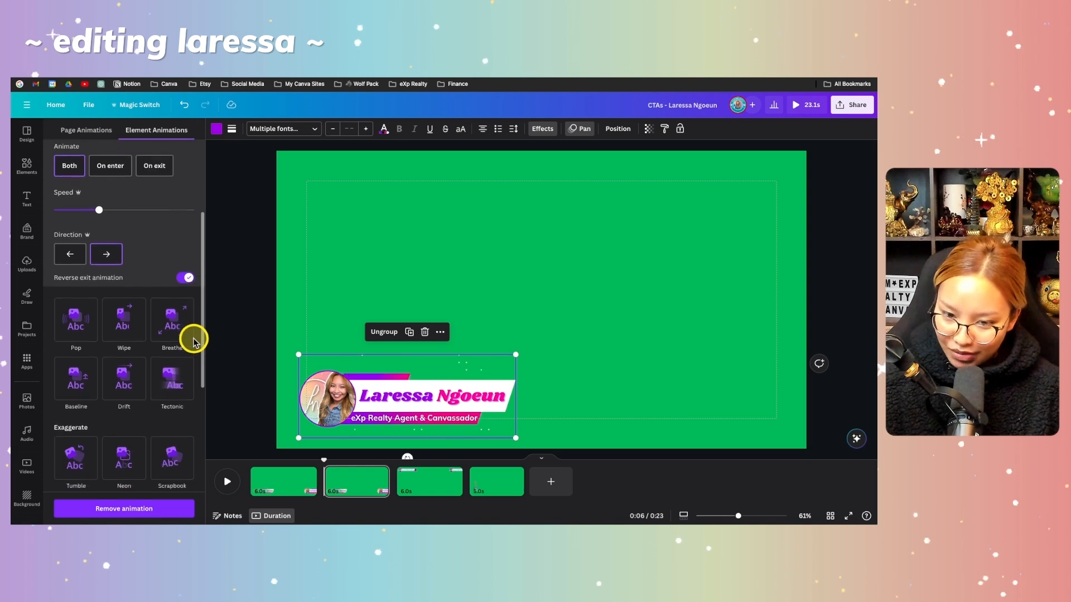
pyautogui.scroll(-2, 195, 341)
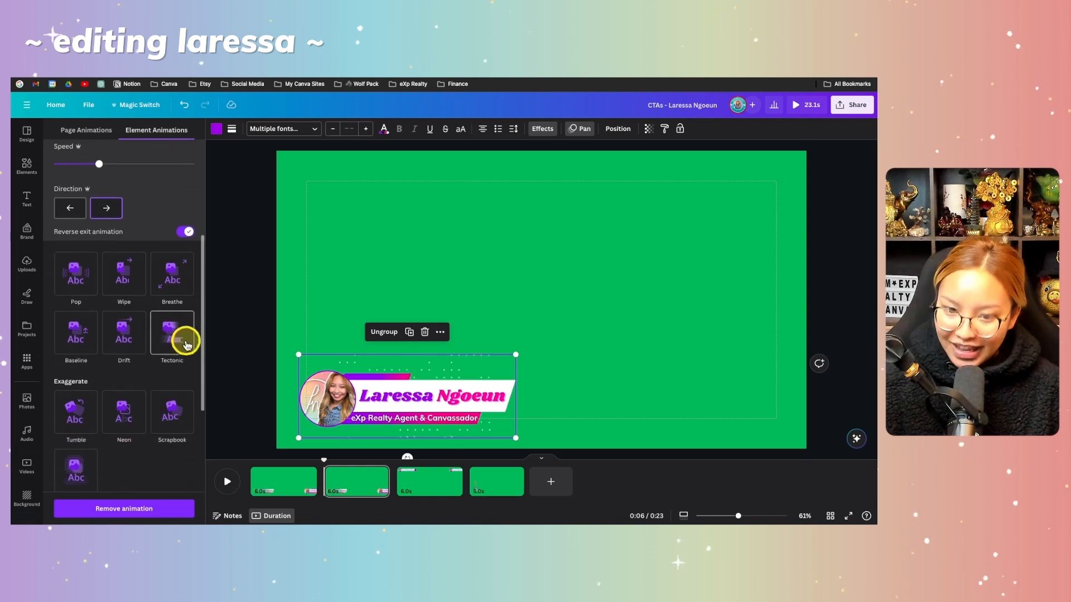
pyautogui.click(72, 351)
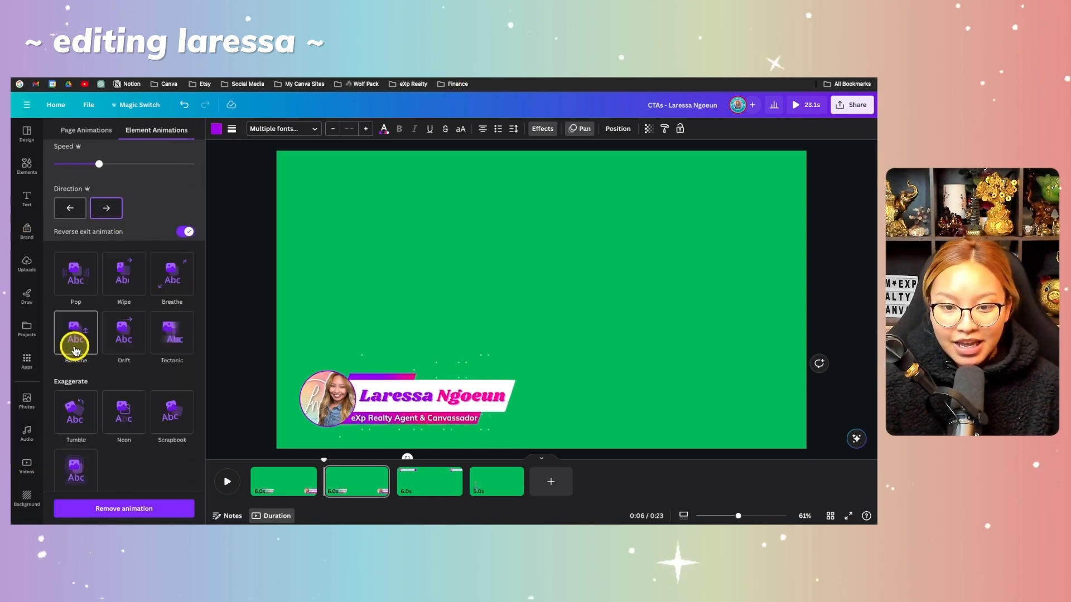
pyautogui.click(75, 349)
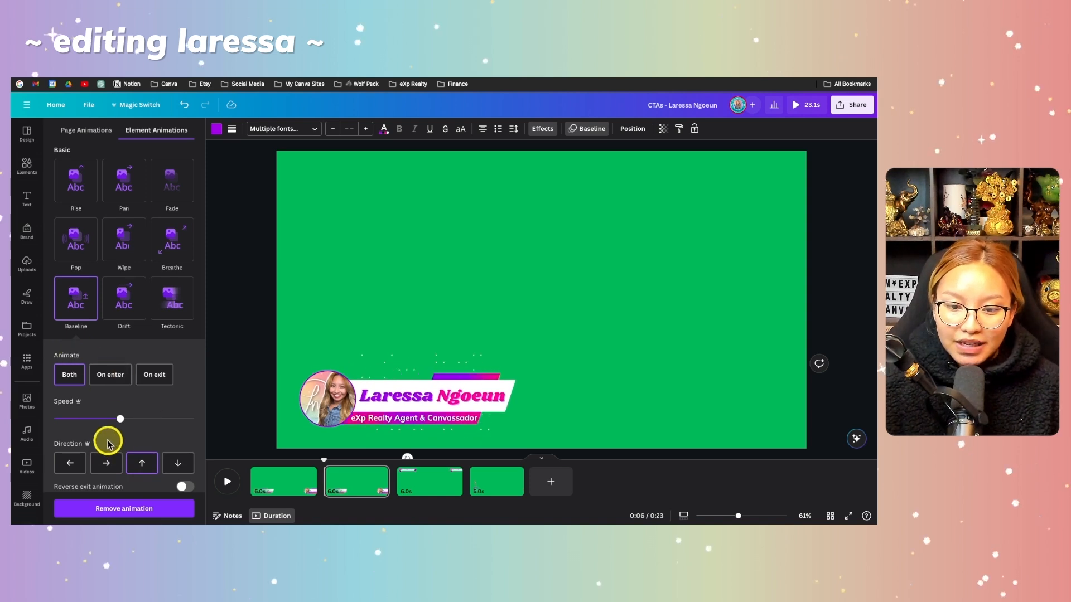
# Set the Baseline animation's direction to rightward and turn on its reversed exit.
pyautogui.click(108, 464)
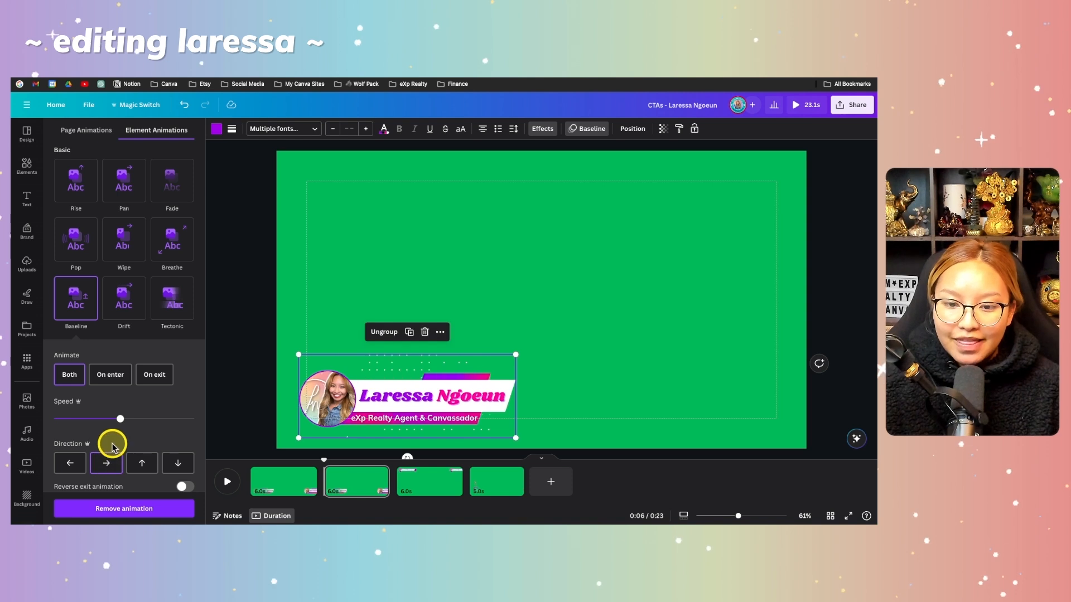
pyautogui.scroll(-2, 110, 440)
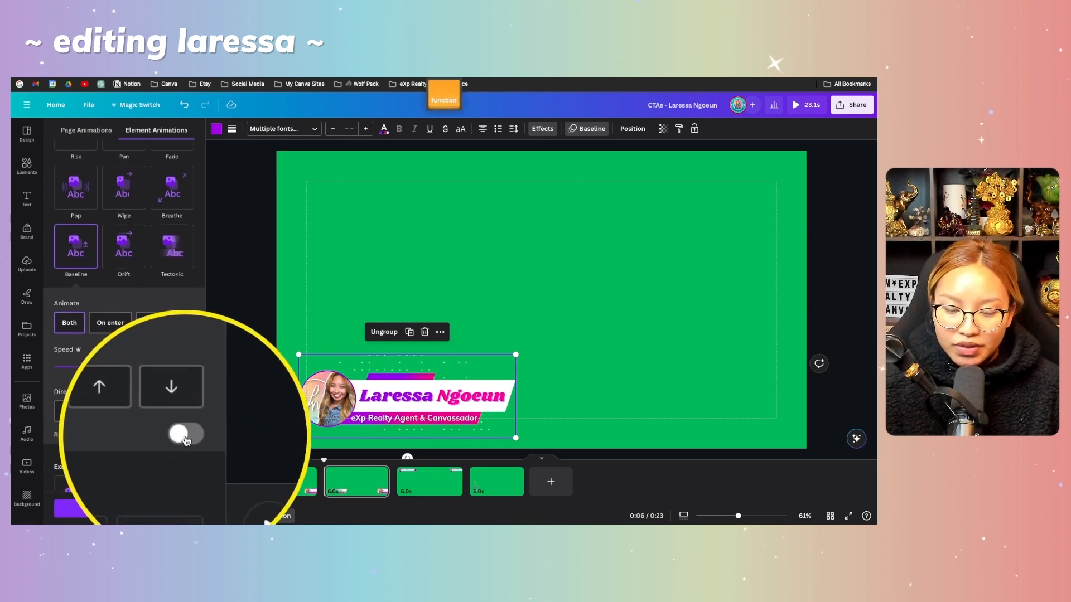
pyautogui.scroll(-1, 156, 349)
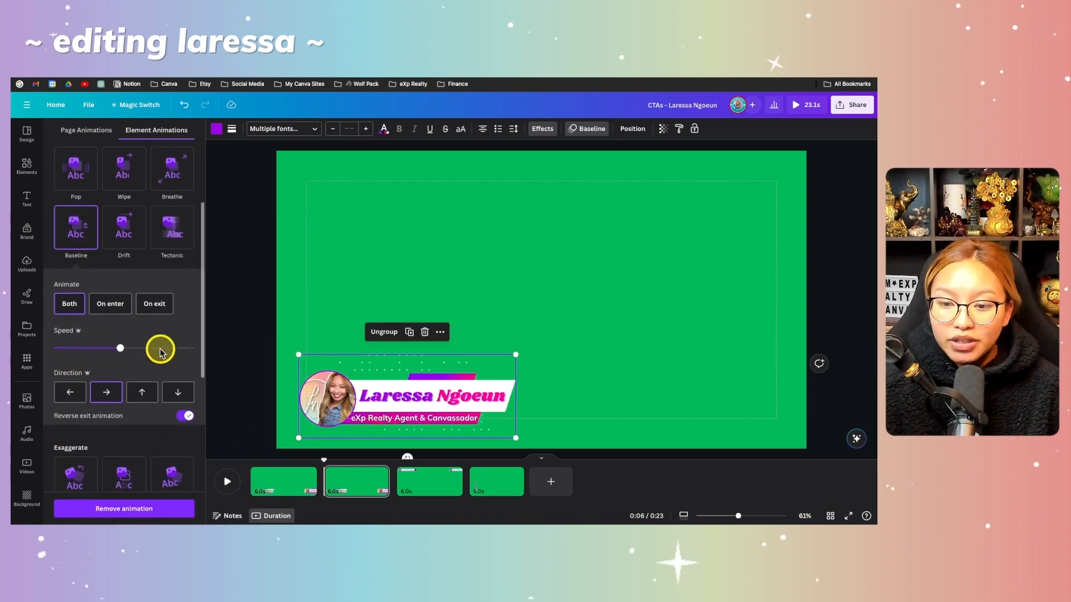
# Play the duplicated page to preview its Baseline animation, then return the playhead to the first page.
pyautogui.click(231, 483)
pyautogui.click(231, 483)
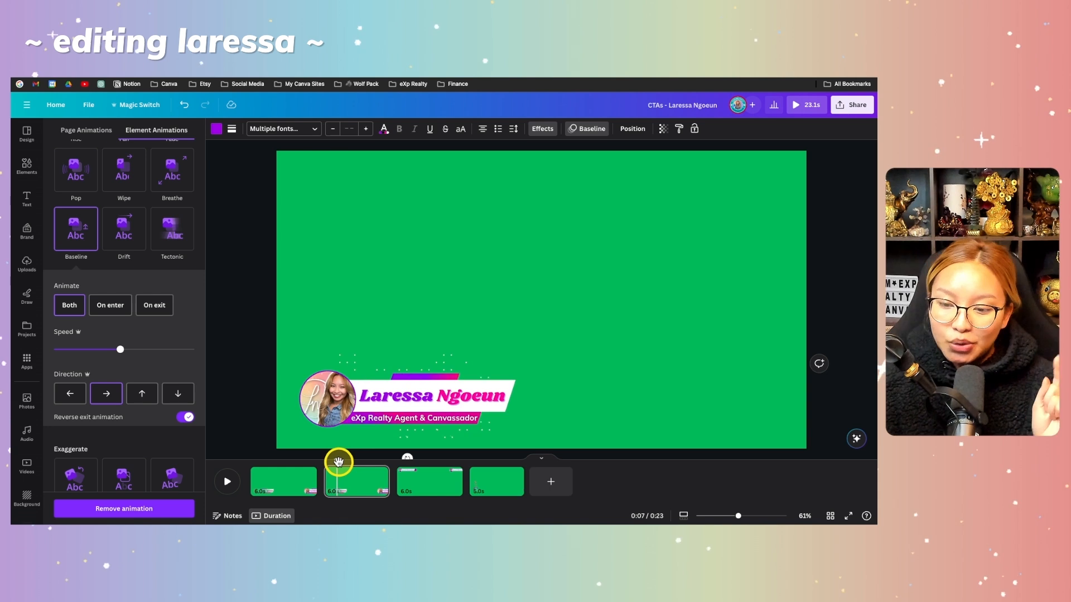
pyautogui.moveTo(338, 462); pyautogui.dragTo(254, 469)
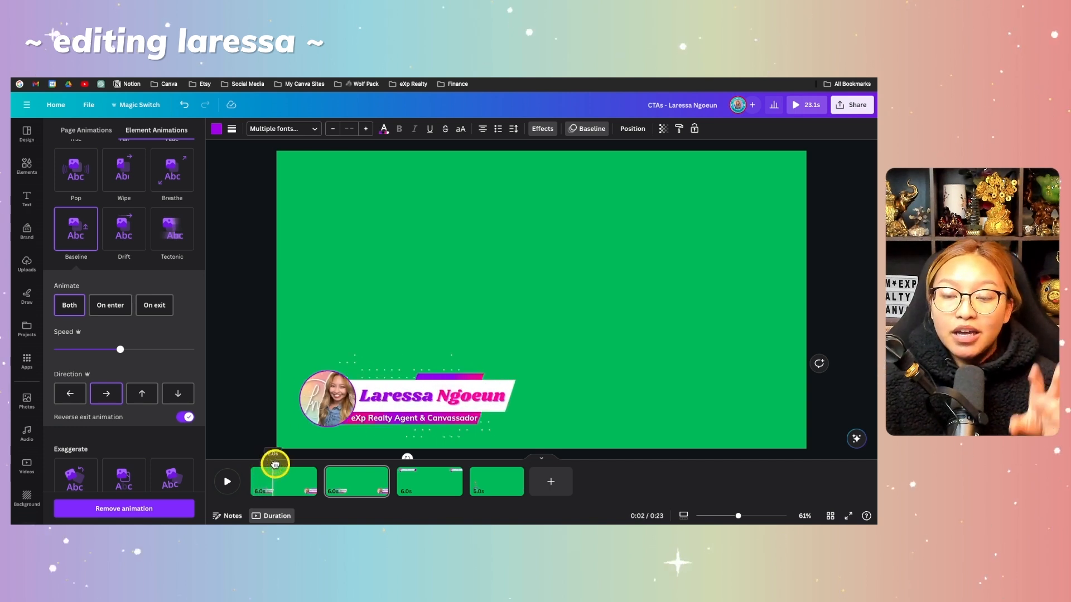
pyautogui.click(275, 463)
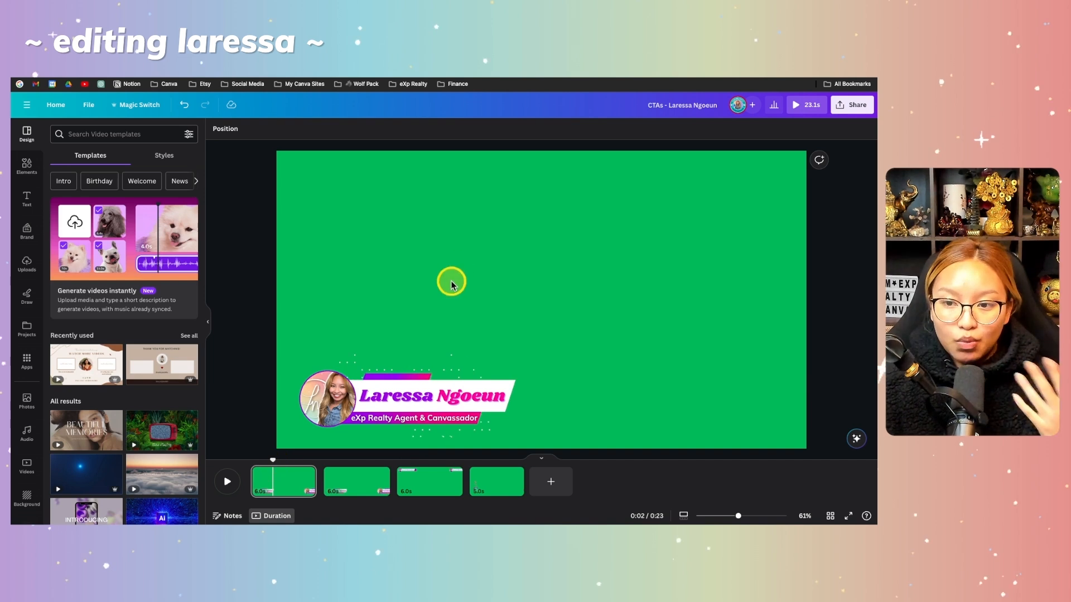
pyautogui.moveTo(273, 460); pyautogui.dragTo(257, 463)
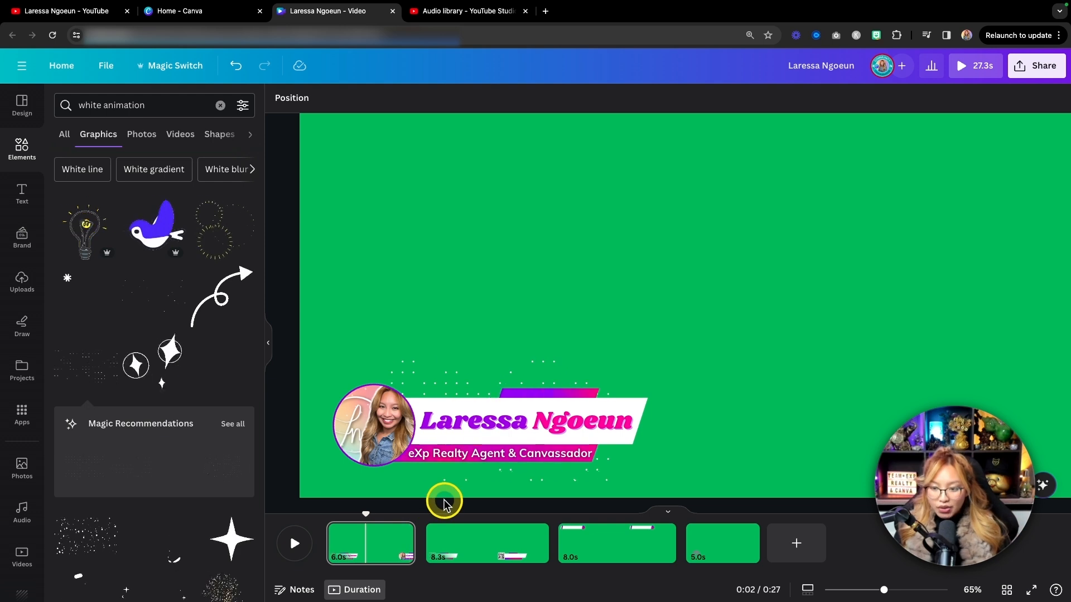
# Select the individual texts inside the first page's lower third group and view the page's layer order.
pyautogui.click(504, 428)
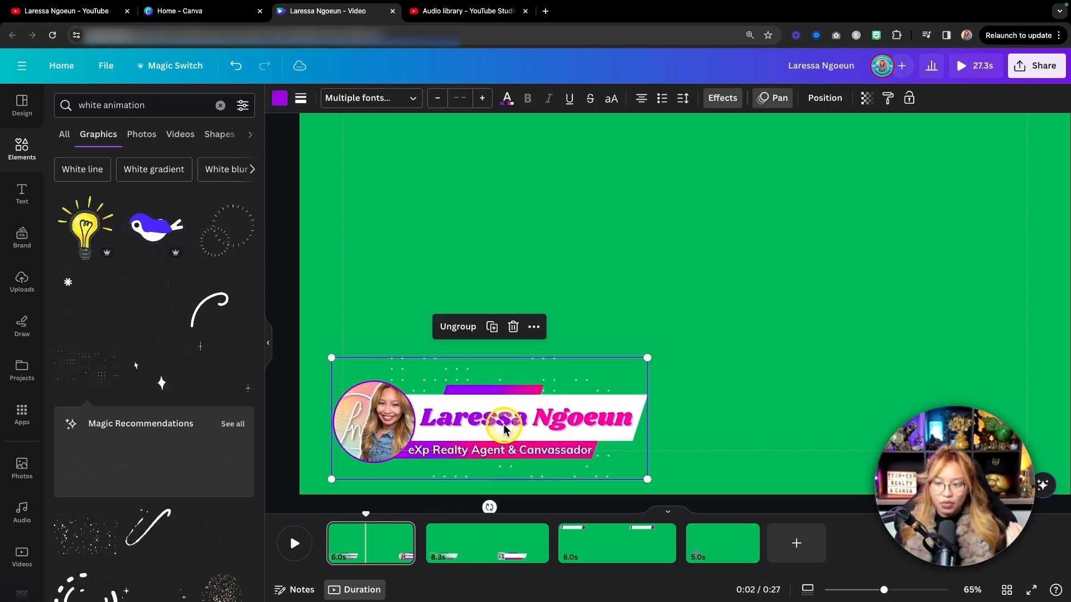
pyautogui.click(453, 453)
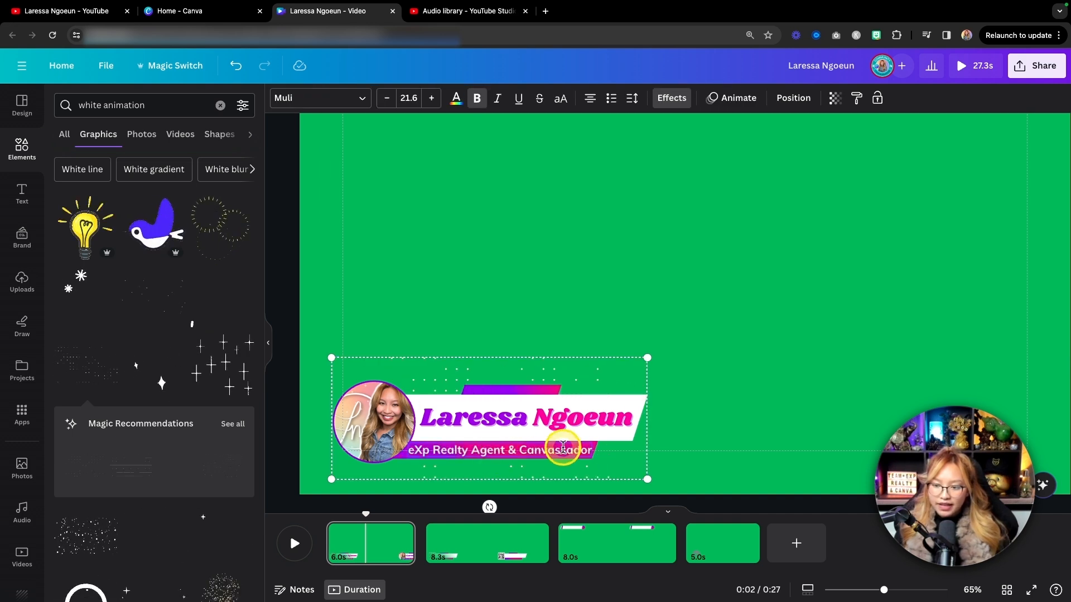
pyautogui.click(737, 427)
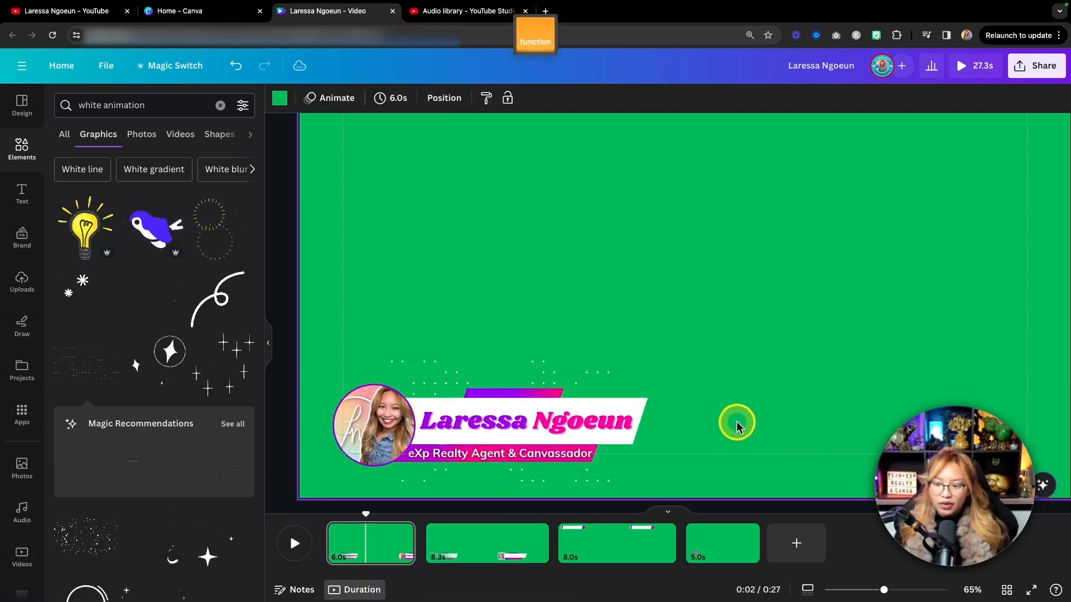
pyautogui.click(530, 419)
pyautogui.click(791, 100)
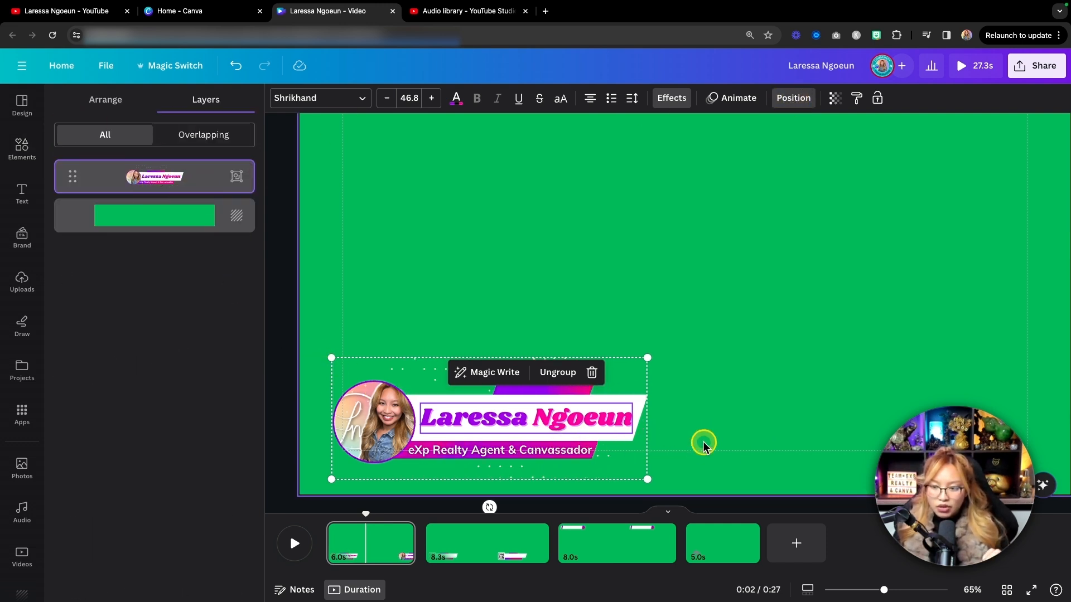
# Apply the Block text animation to the "eXp Realty Agent & Canvassador" line inside the first page's lower third group.
pyautogui.click(545, 451)
pyautogui.click(549, 455)
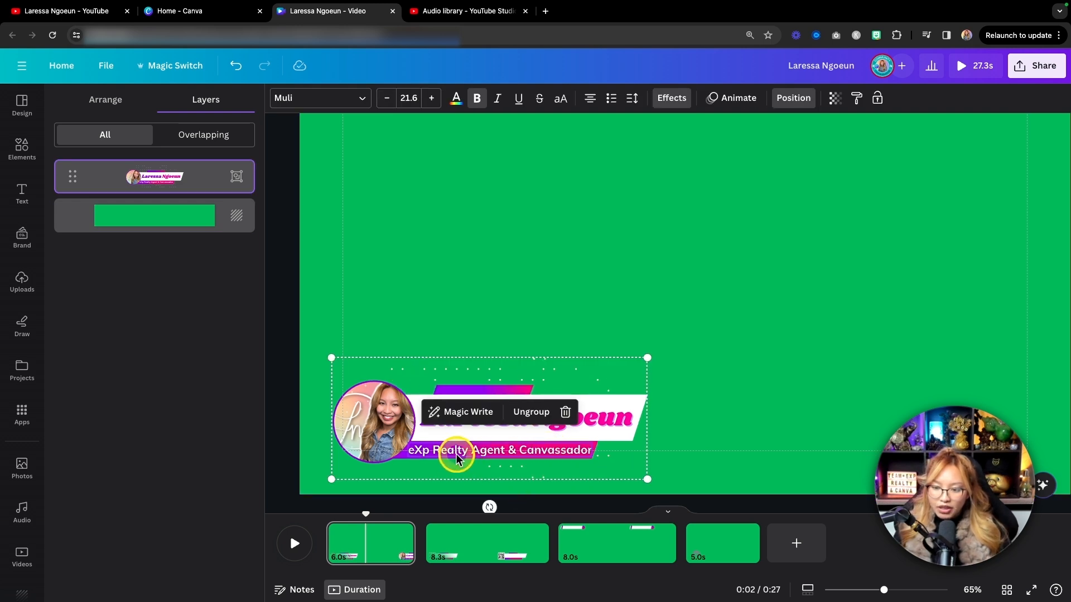
pyautogui.doubleClick(474, 450)
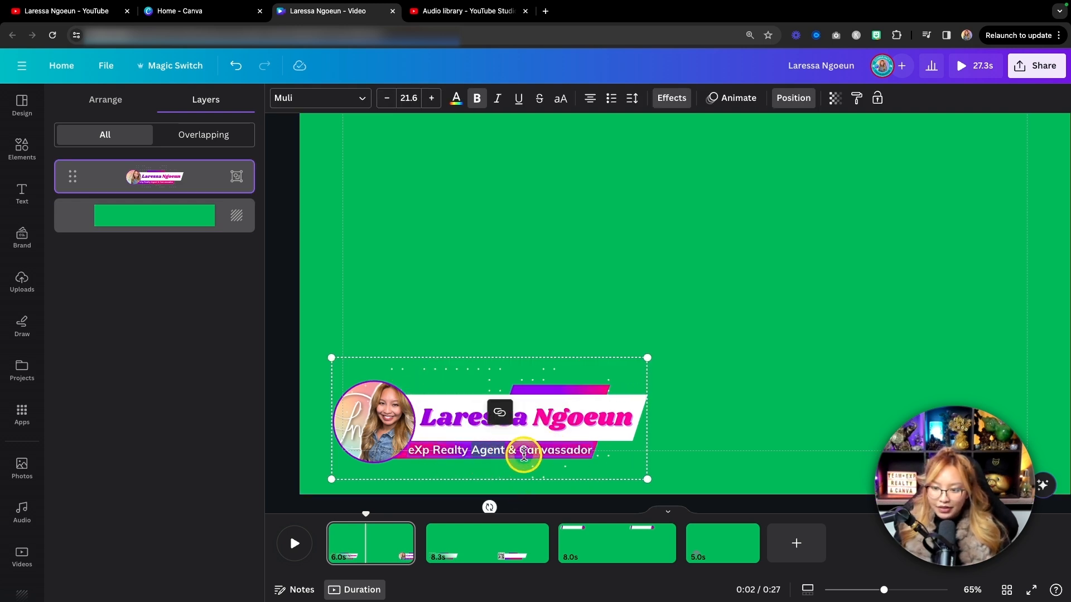
pyautogui.press('fn')
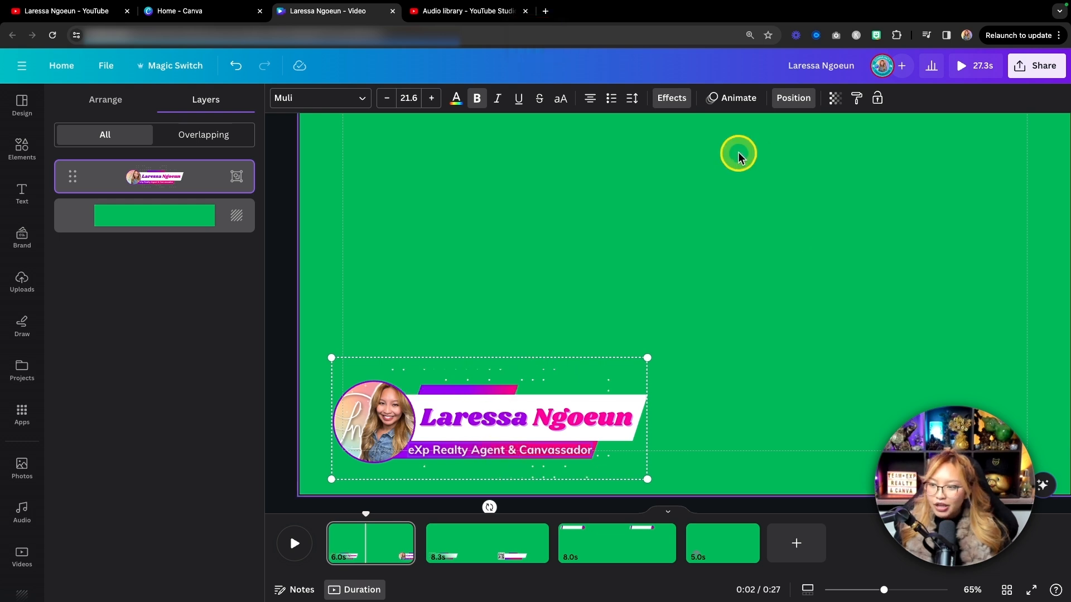
pyautogui.click(731, 99)
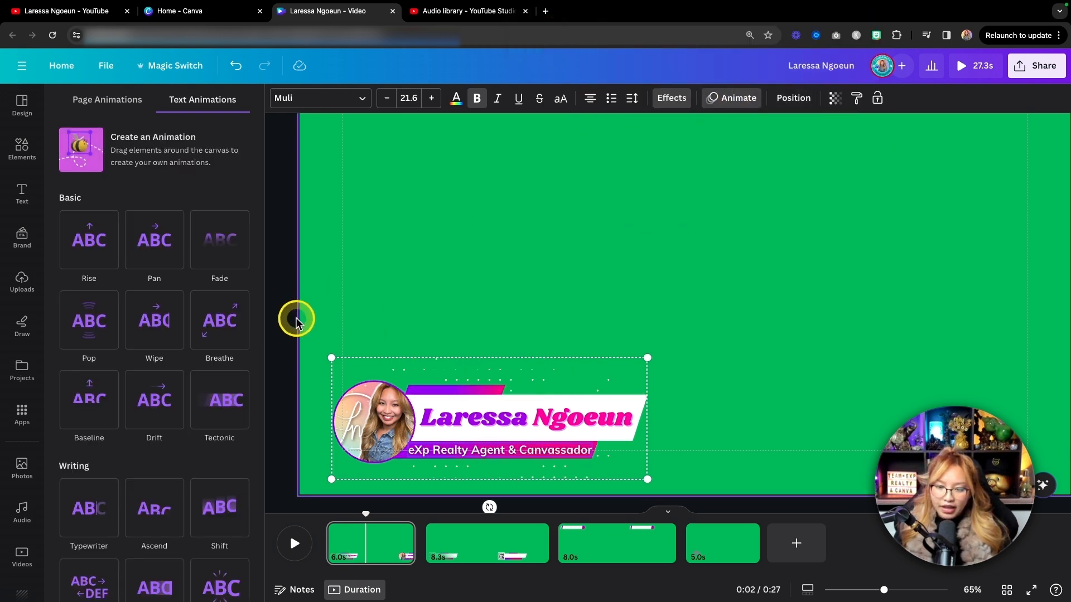
pyautogui.scroll(-3, 226, 343)
pyautogui.scroll(-2, 223, 336)
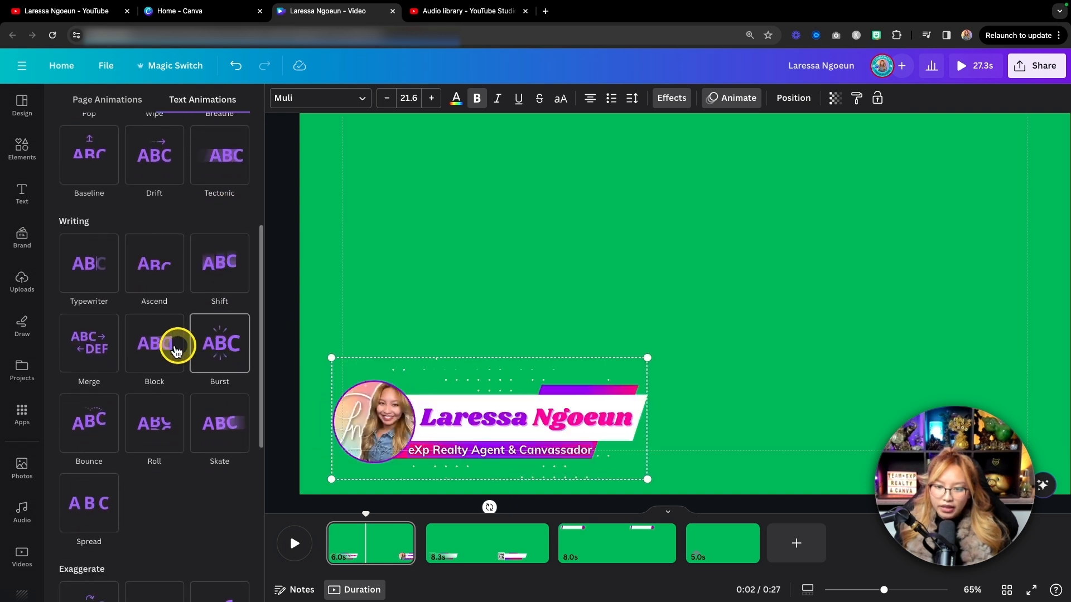
pyautogui.click(155, 348)
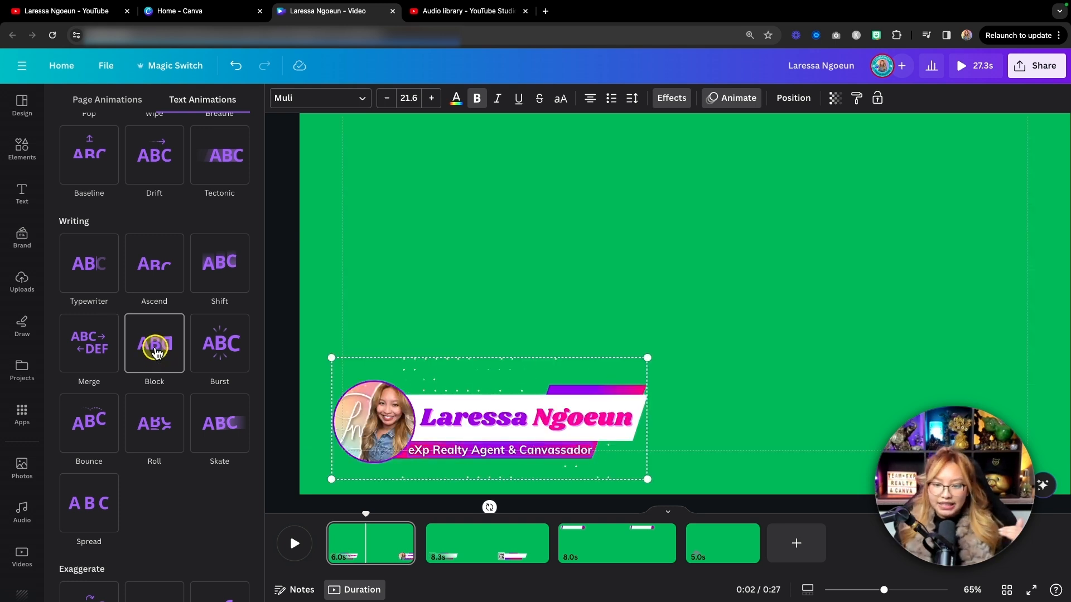
pyautogui.click(156, 350)
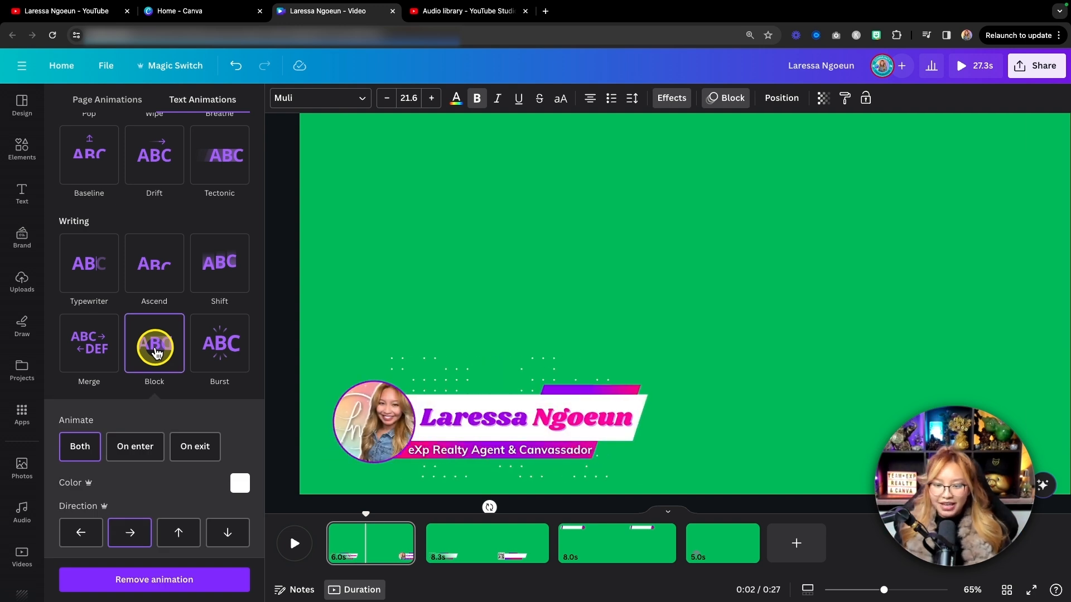
# Examine the Block animation's colour choices and its enter, exit and direction options.
pyautogui.click(241, 483)
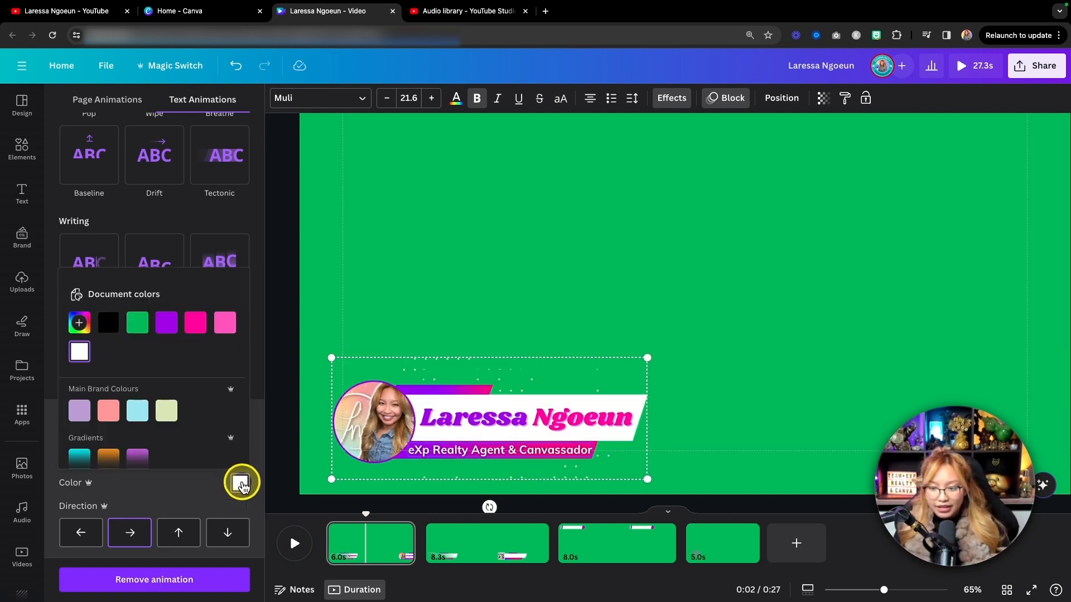
pyautogui.click(256, 435)
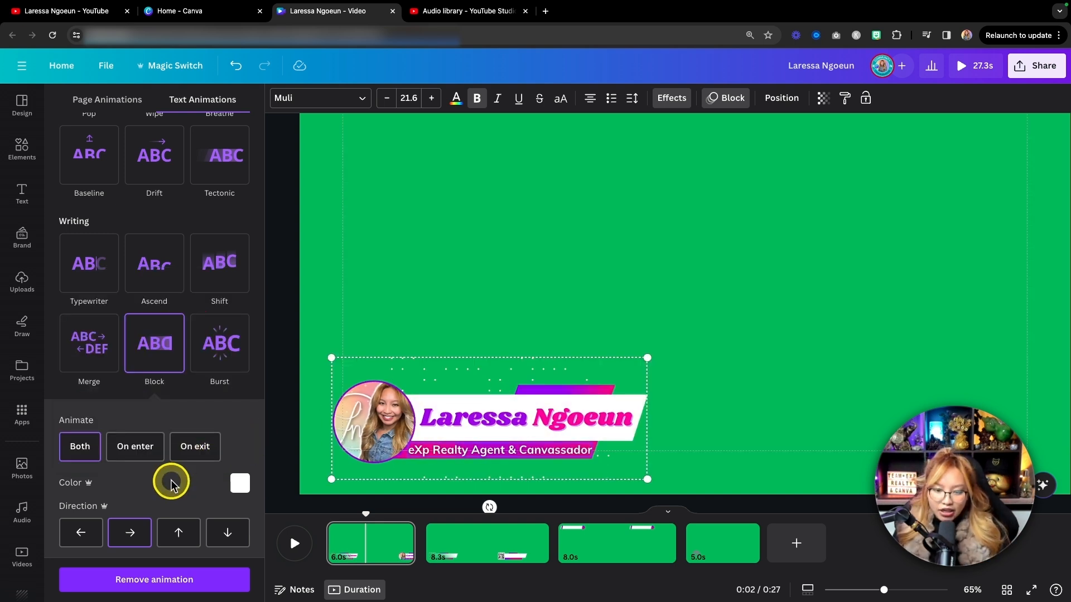
pyautogui.scroll(-1, 172, 483)
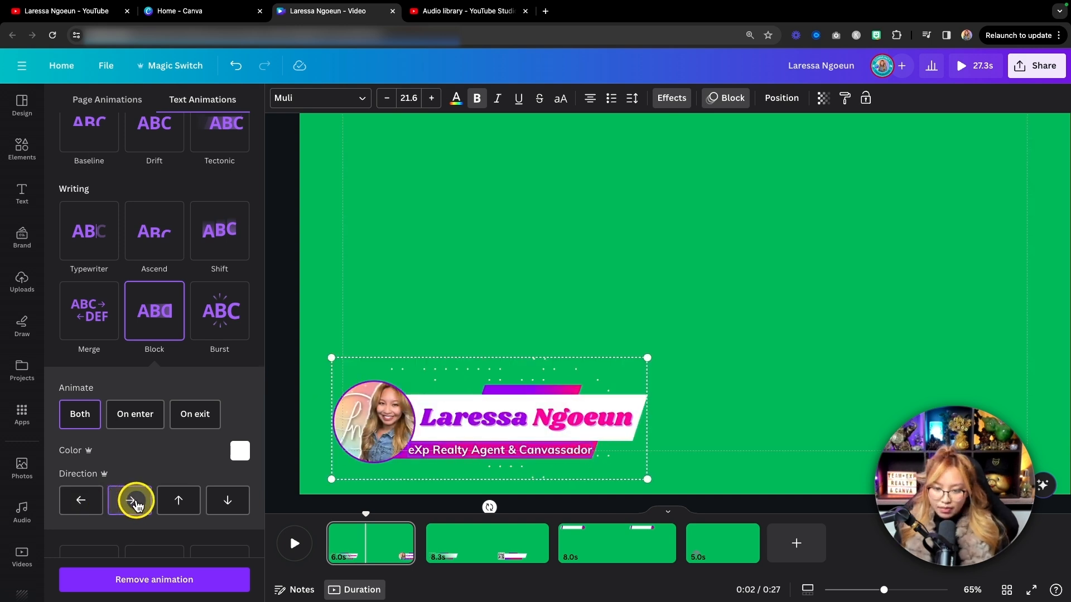
pyautogui.scroll(-2, 150, 470)
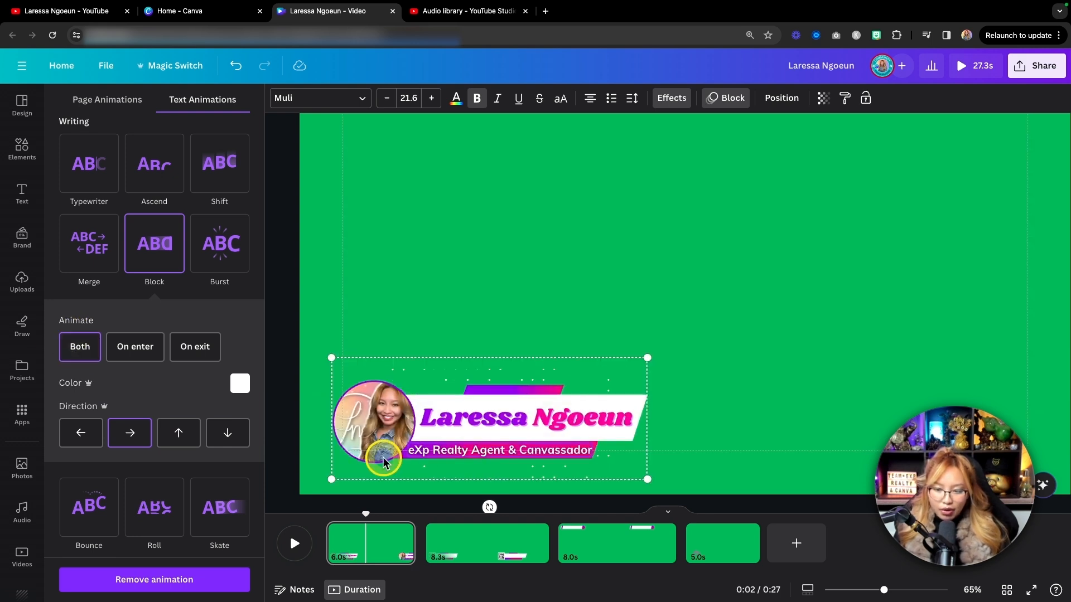
# Play the first page from its start to preview the Block text animation, then return the playhead to the middle of that page.
pyautogui.moveTo(366, 513); pyautogui.dragTo(328, 522)
pyautogui.click(295, 542)
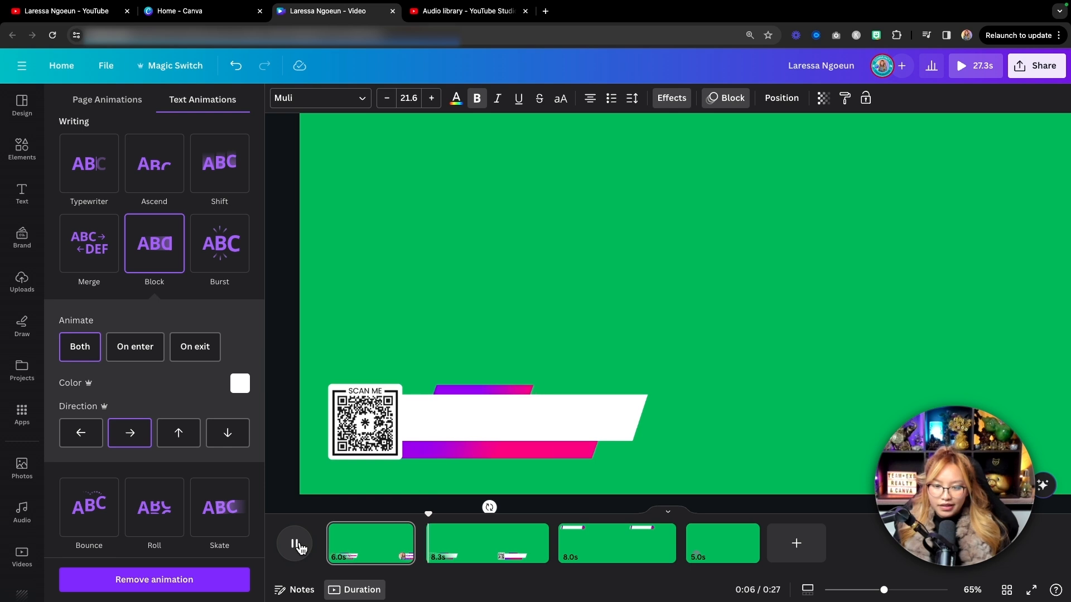
pyautogui.click(295, 544)
pyautogui.moveTo(435, 515); pyautogui.dragTo(373, 520)
pyautogui.click(373, 520)
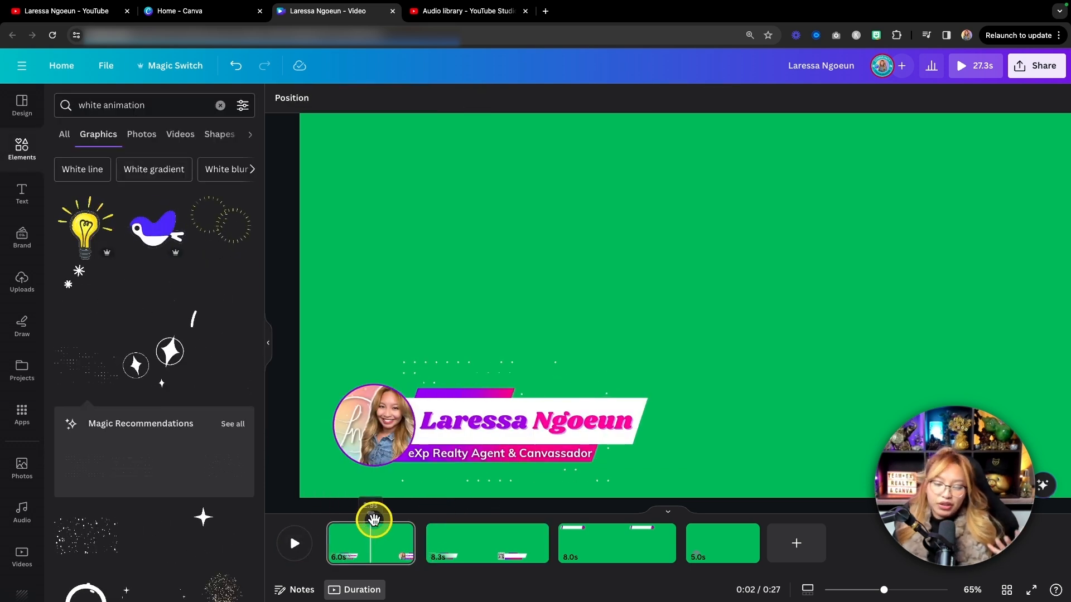
# Go to the start of the second page, select its QR code image and search the graphics for "instagram".
pyautogui.moveTo(373, 519); pyautogui.dragTo(427, 517)
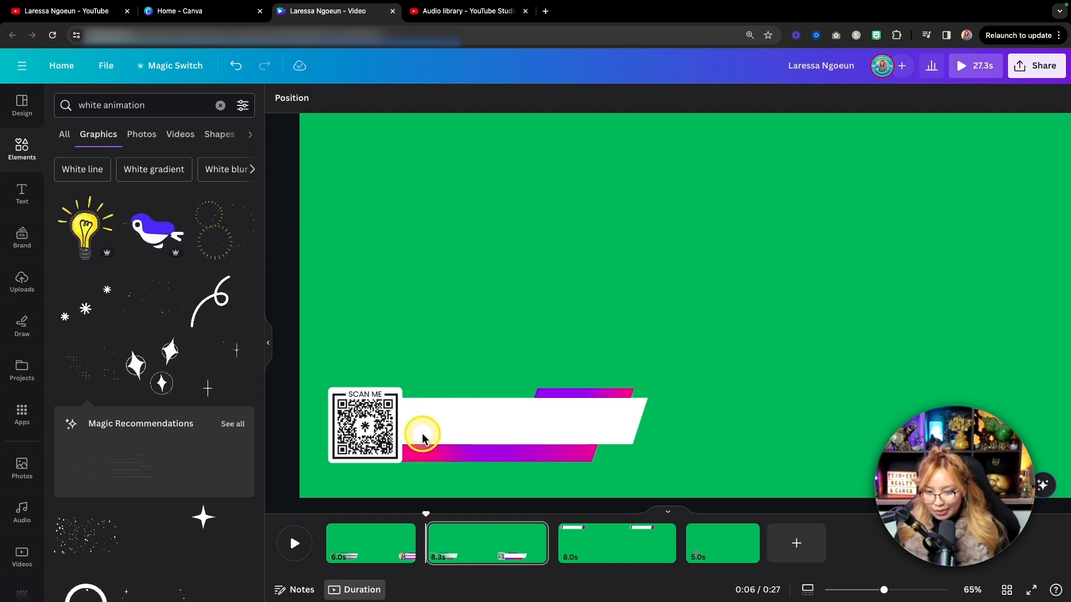
pyautogui.click(363, 434)
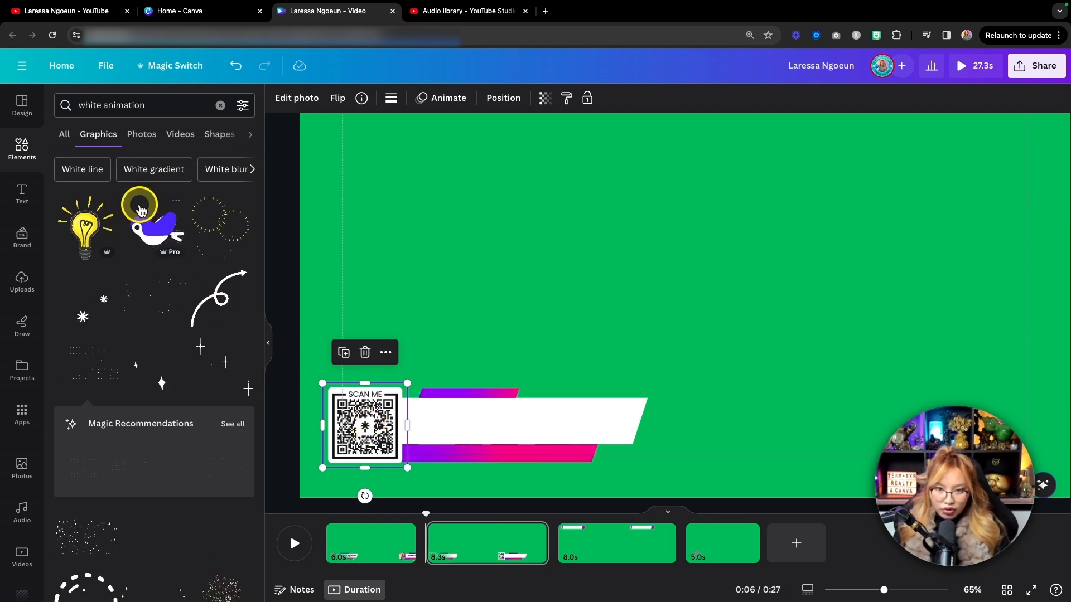
pyautogui.click(160, 101)
pyautogui.moveTo(160, 101); pyautogui.dragTo(56, 104)
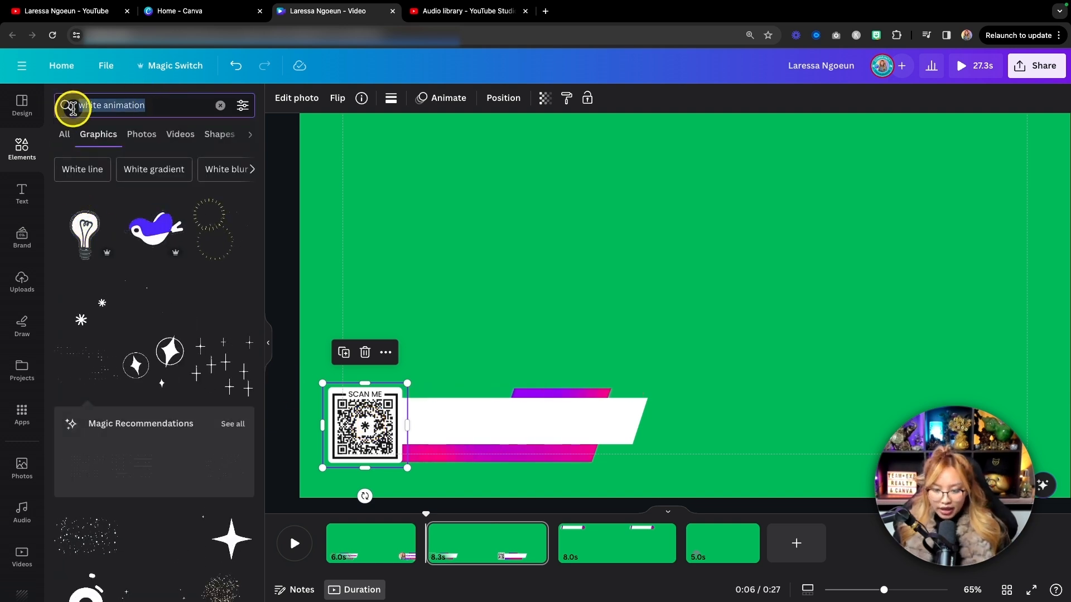
pyautogui.write('instagram')
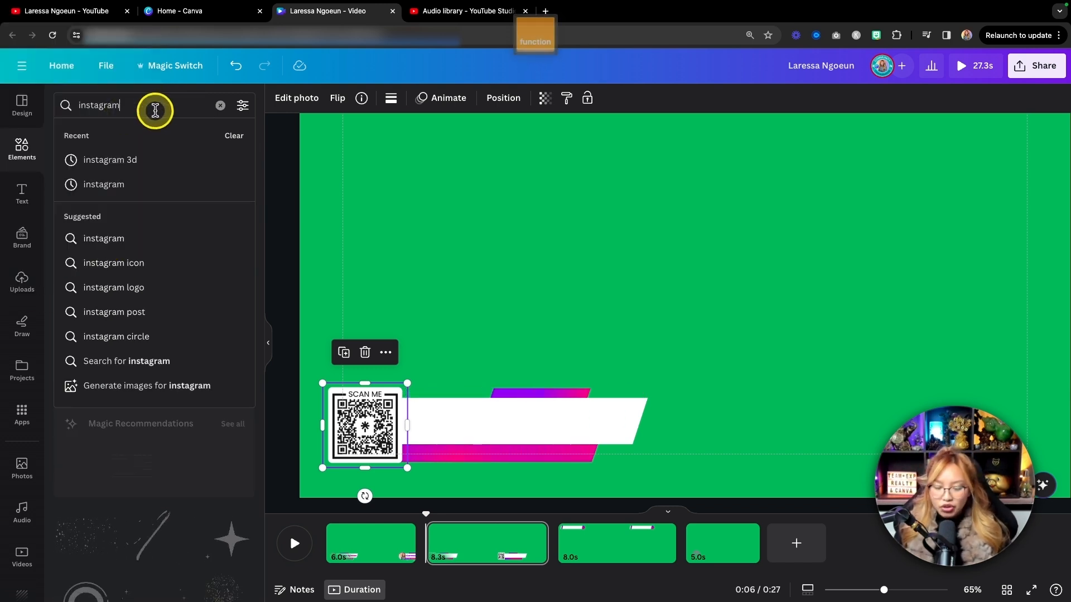
pyautogui.press('Return')
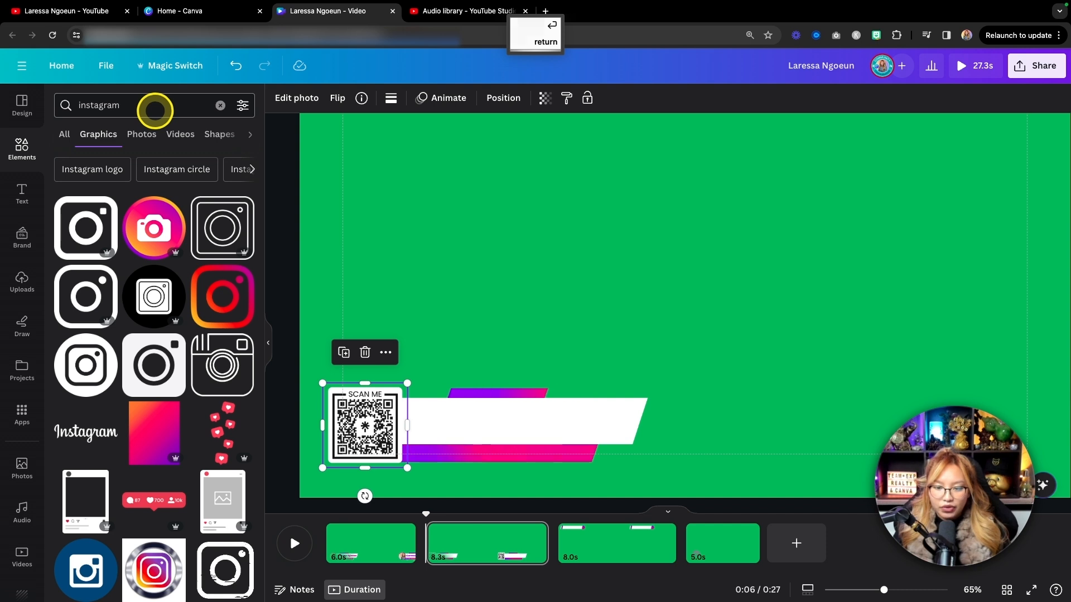
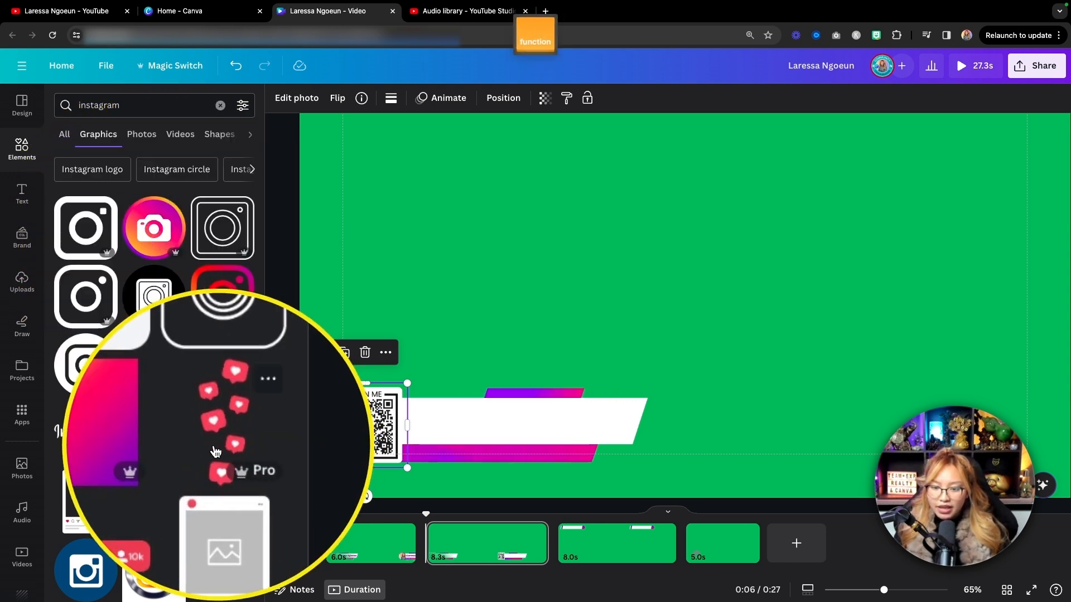
# Filter the "instagram" graphics to animated ones only and look through the results.
pyautogui.click(243, 109)
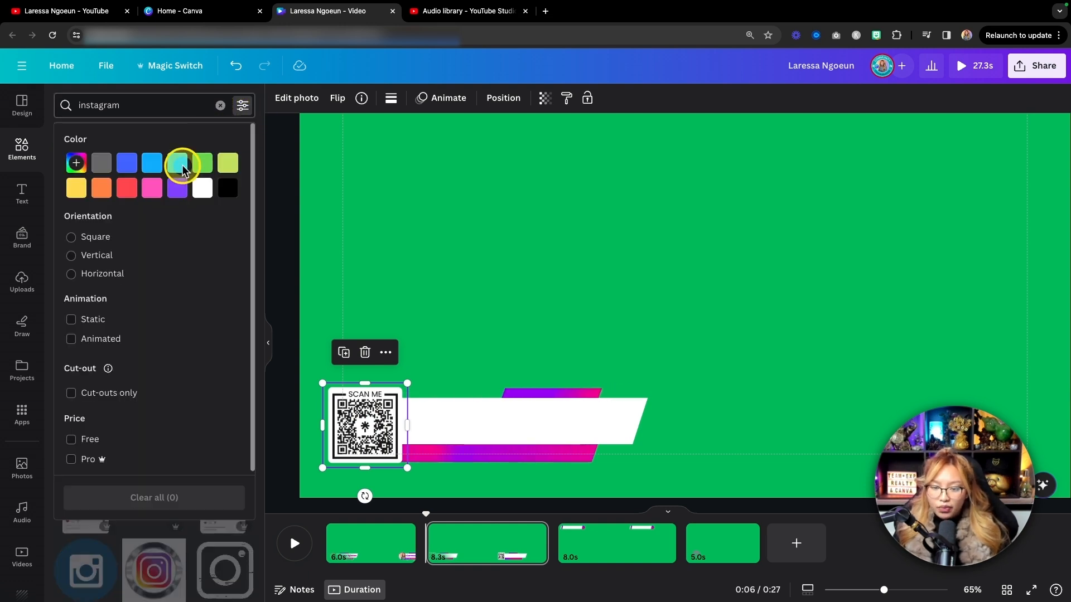
pyautogui.click(71, 339)
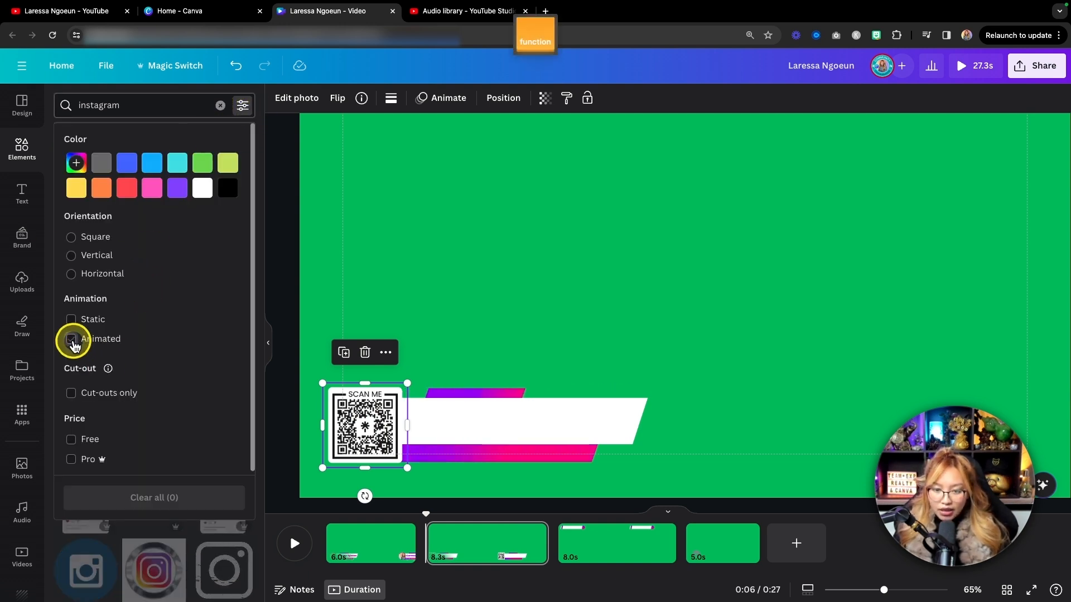
pyautogui.click(142, 107)
pyautogui.press('Return')
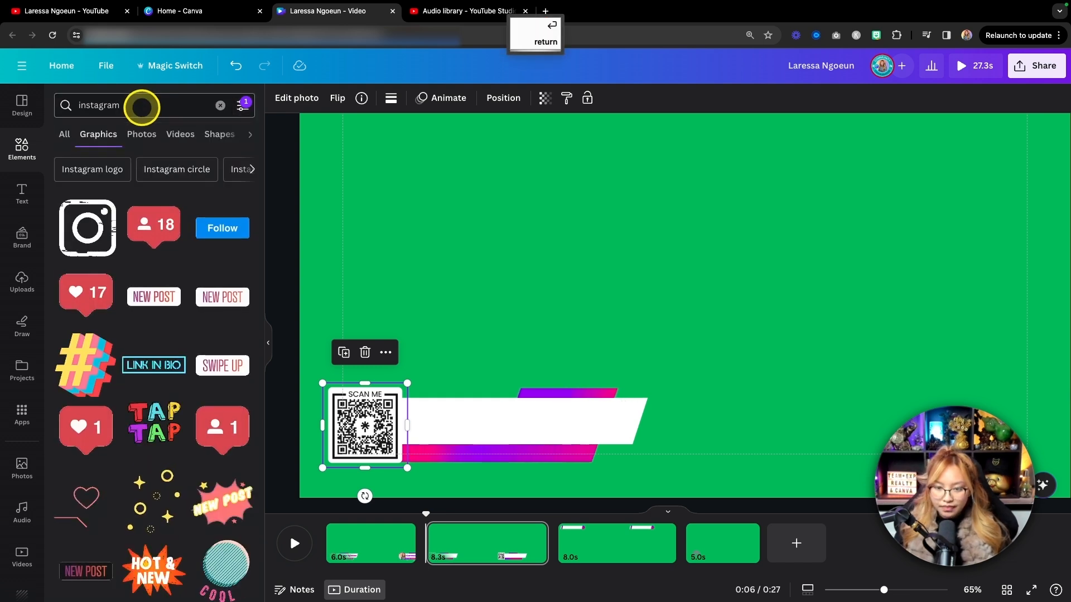
pyautogui.scroll(-6, 182, 263)
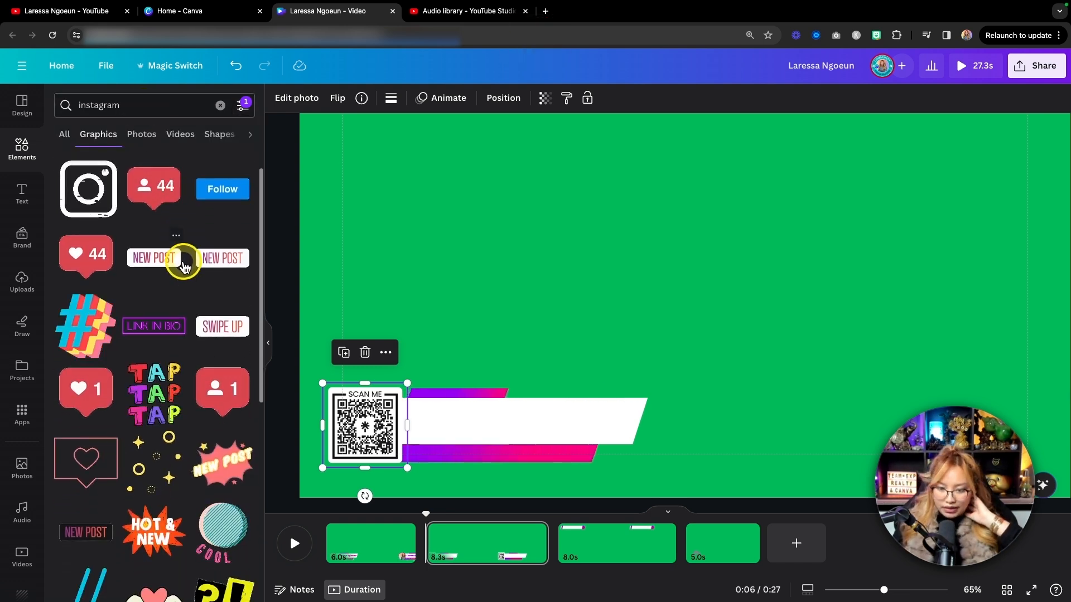
pyautogui.scroll(6, 183, 263)
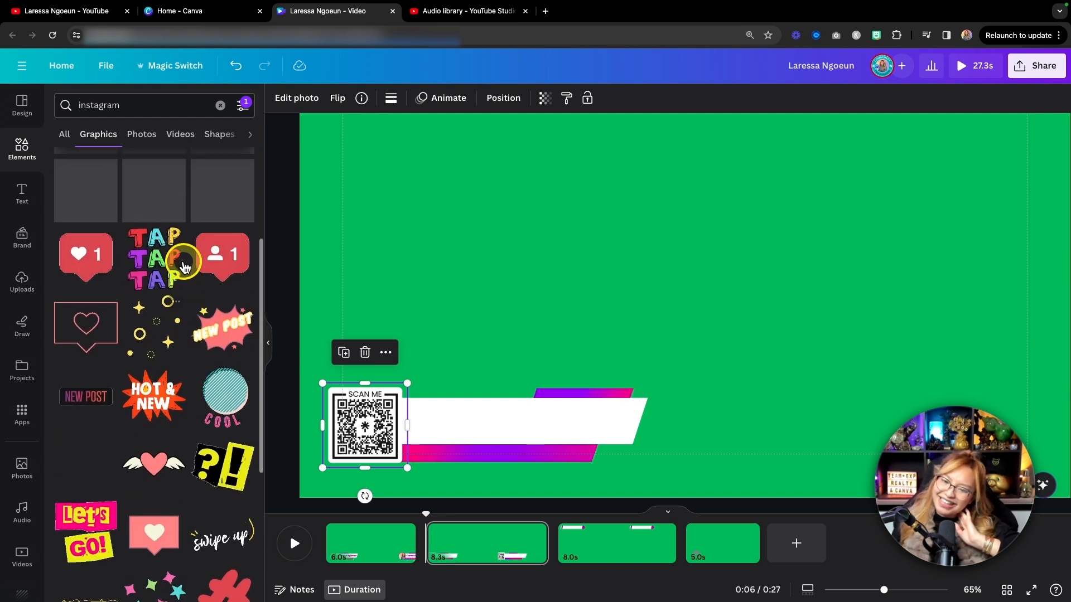
# Search the animated graphics for "3d instagram".
pyautogui.click(140, 105)
pyautogui.moveTo(136, 105); pyautogui.dragTo(66, 102)
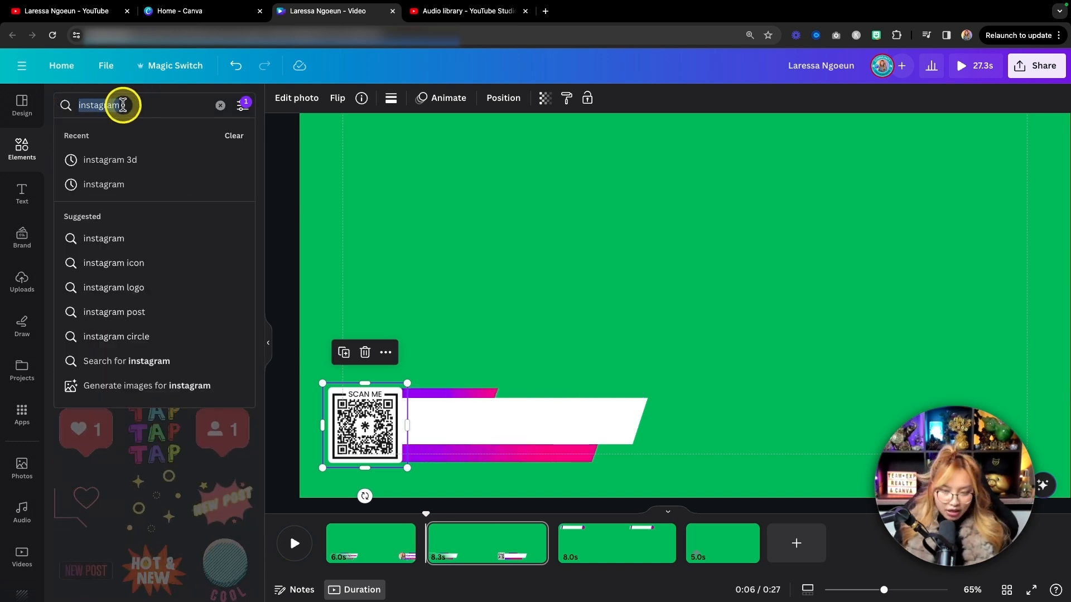
pyautogui.click(81, 106)
pyautogui.write('3')
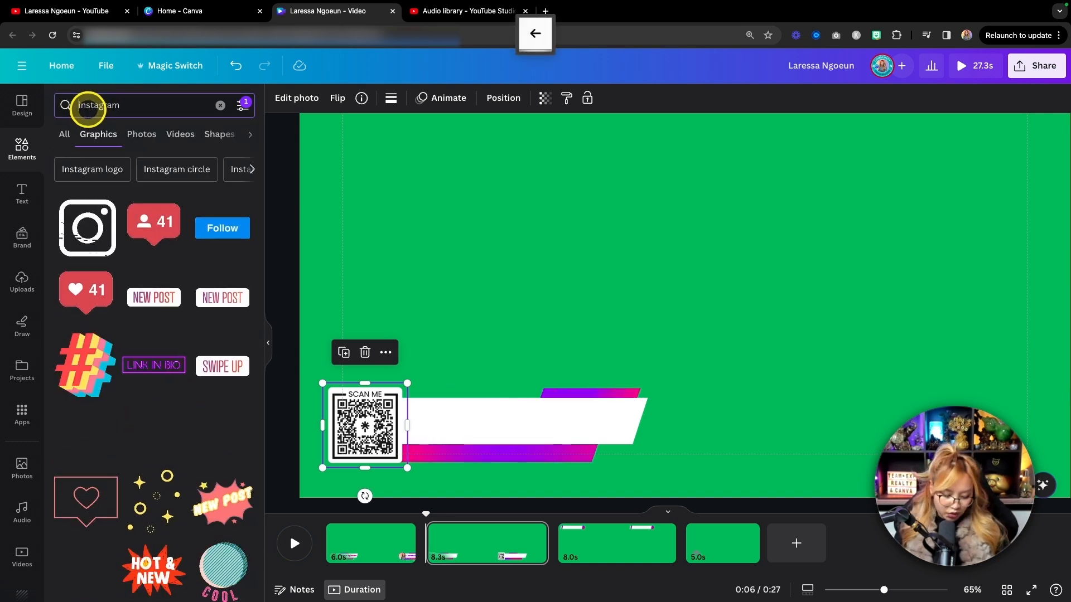
pyautogui.write('d')
pyautogui.press('Return')
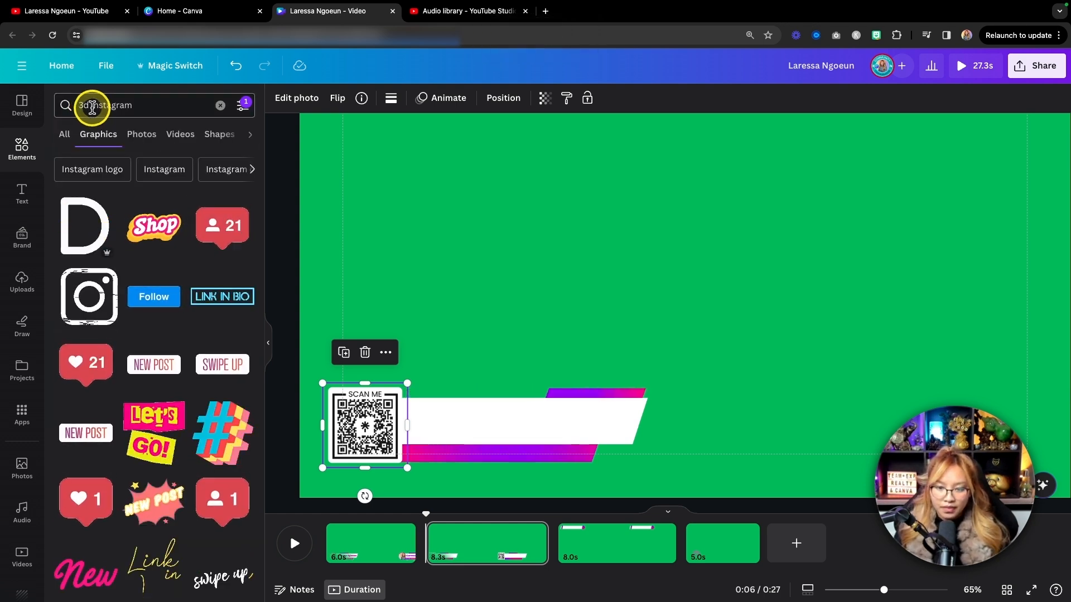
# Clear the Animated filter, rerun the "3d instagram" search and look through the graphics for a suitable Instagram icon.
pyautogui.click(246, 107)
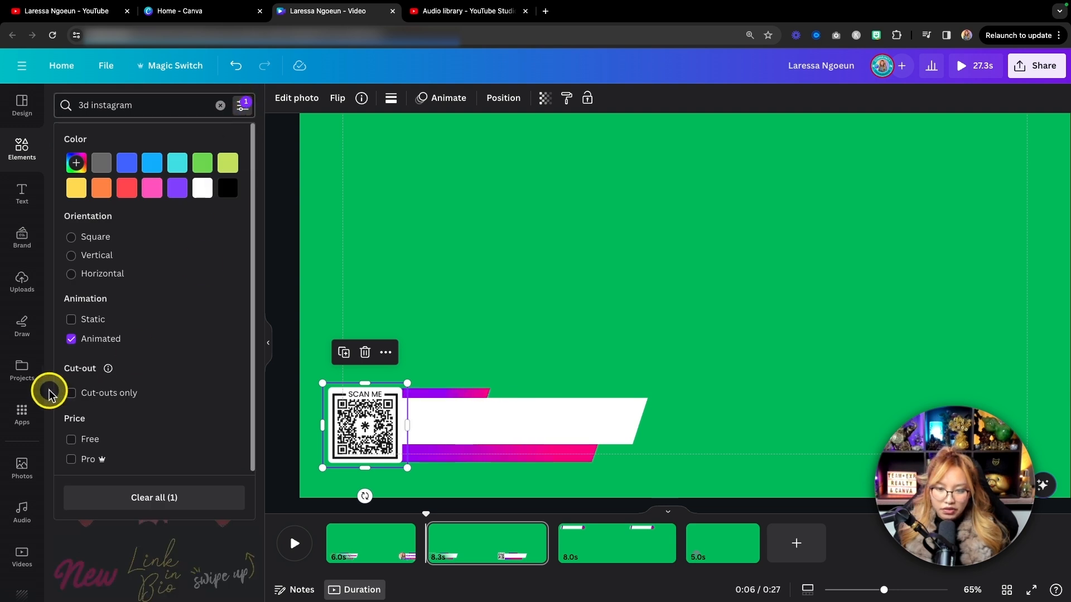
pyautogui.click(151, 116)
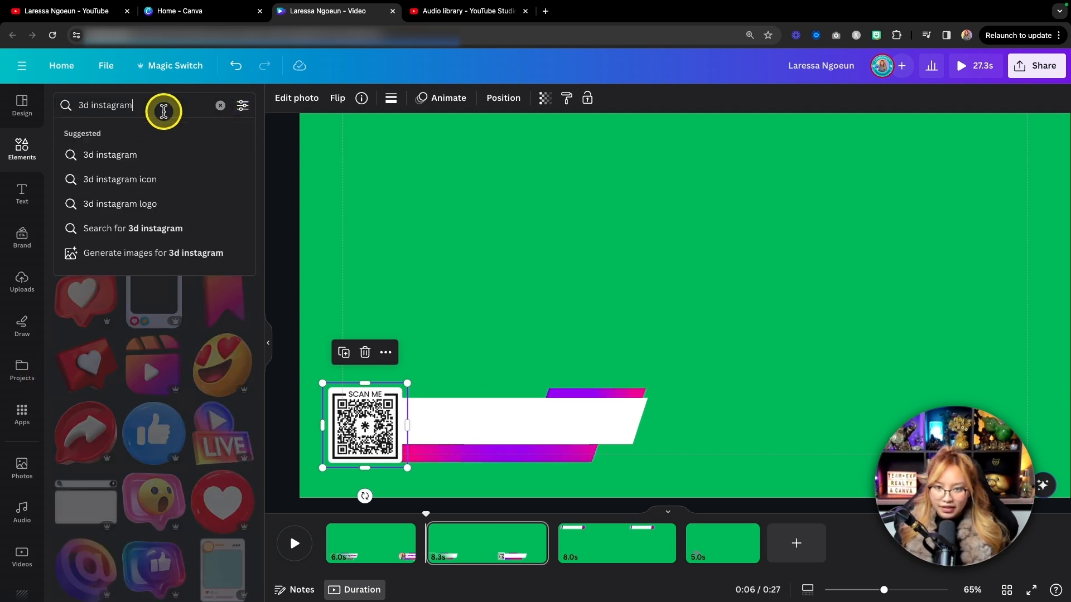
pyautogui.press('Return')
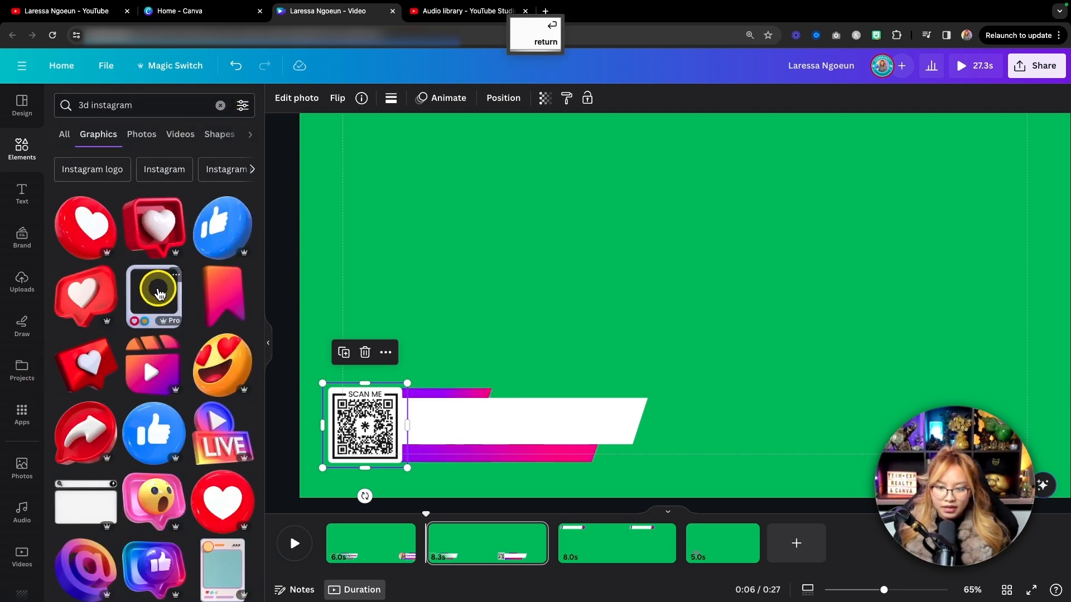
pyautogui.scroll(-3, 156, 279)
pyautogui.scroll(-4, 159, 293)
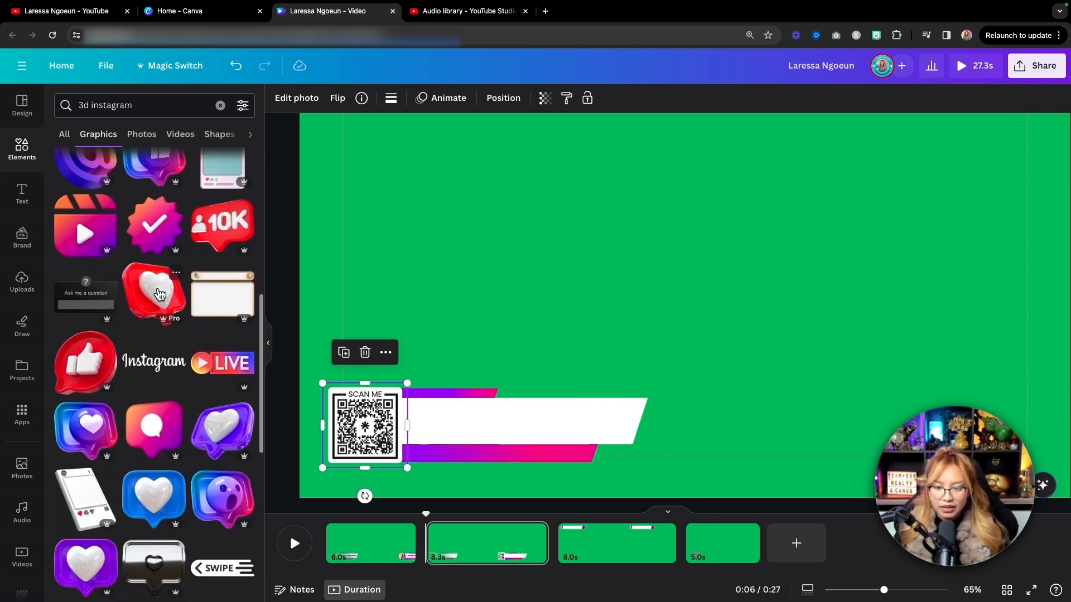
pyautogui.scroll(-3, 160, 294)
pyautogui.scroll(-2, 159, 293)
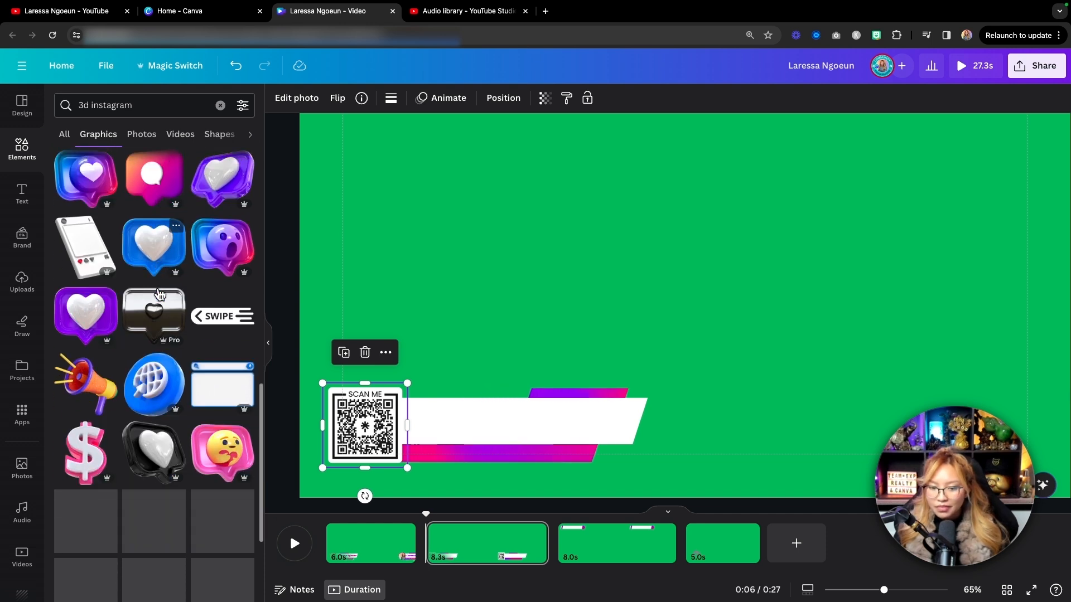
pyautogui.scroll(-6, 159, 293)
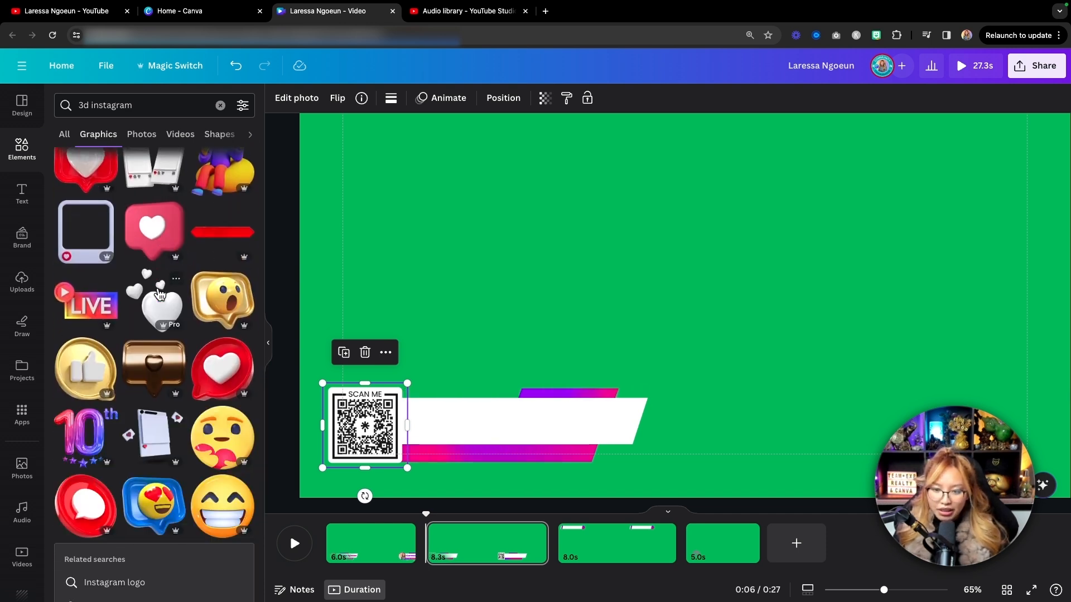
pyautogui.scroll(-7, 160, 294)
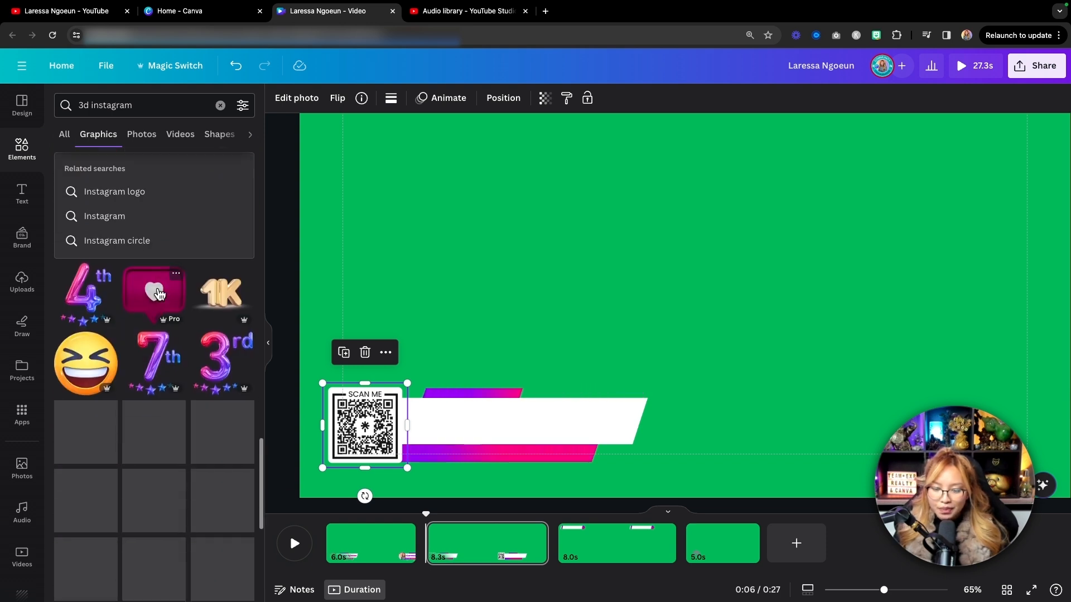
pyautogui.scroll(-3, 160, 294)
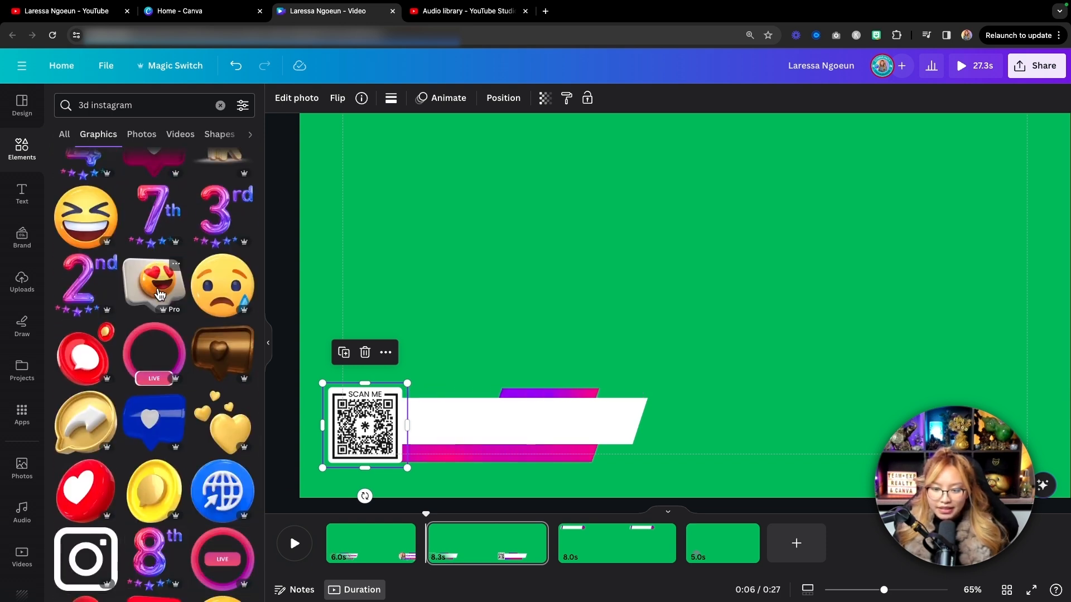
pyautogui.scroll(-3, 159, 293)
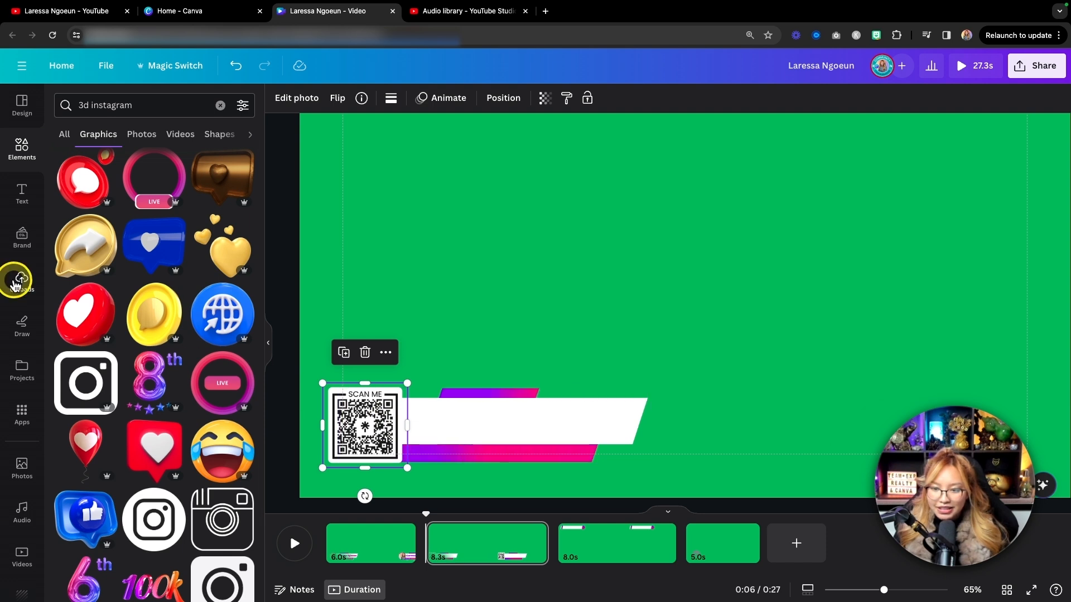
pyautogui.scroll(10, 115, 268)
pyautogui.moveTo(380, 422); pyautogui.dragTo(470, 297)
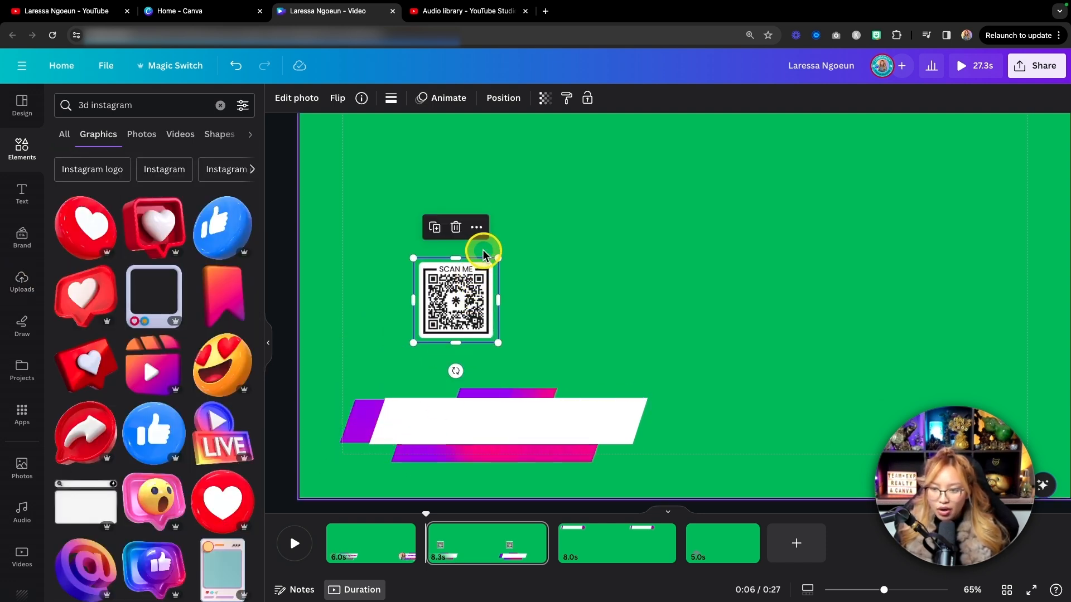
pyautogui.press('super+z')
pyautogui.click(623, 244)
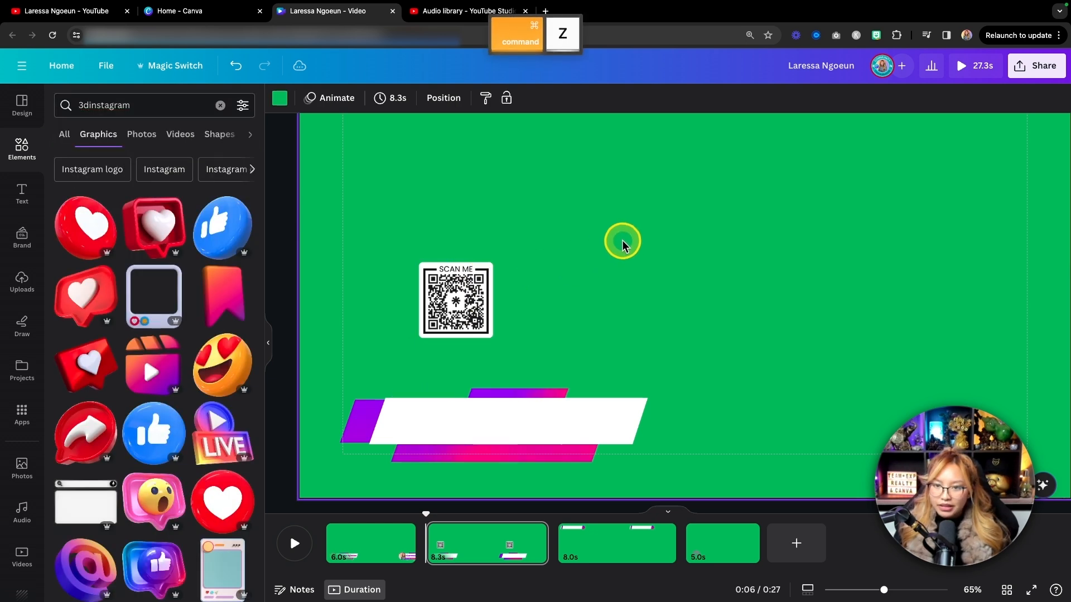
pyautogui.press('super+z')
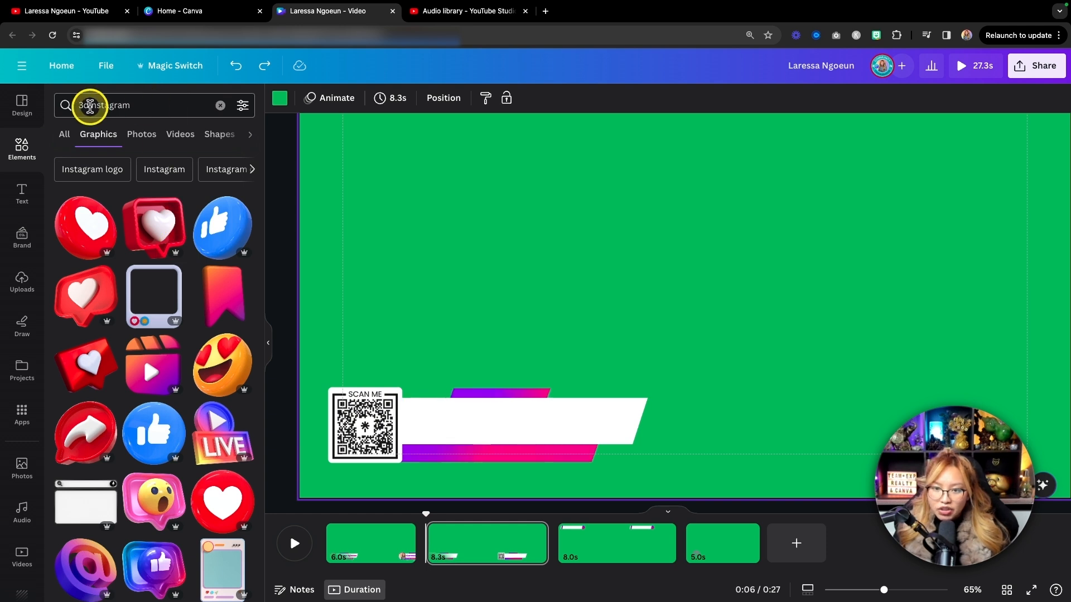
# Remove "3d" from the query and search all graphics for "instagram" again.
pyautogui.click(90, 106)
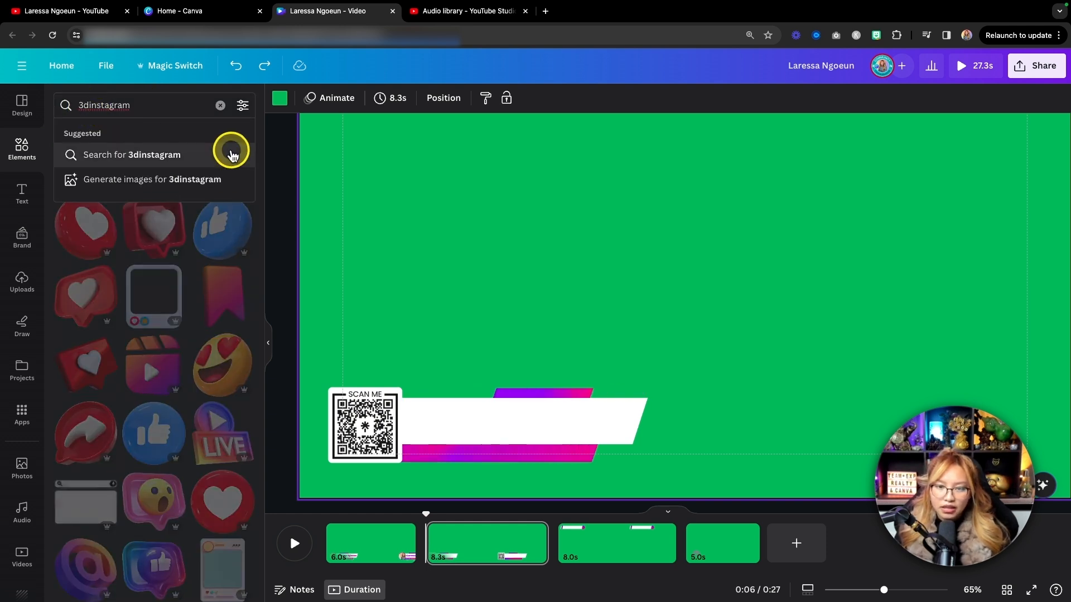
pyautogui.press('Return')
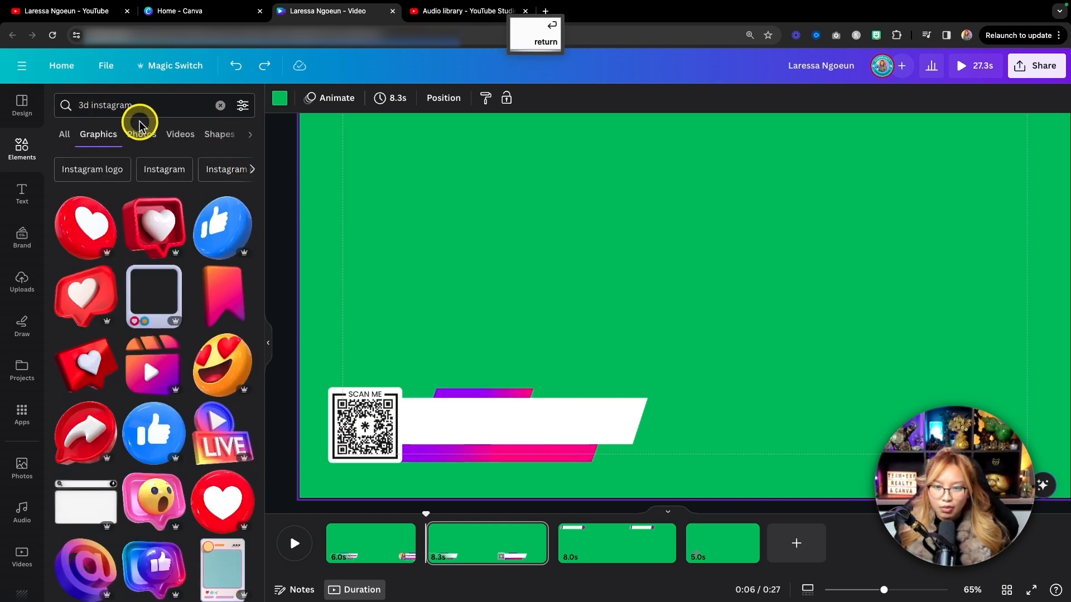
pyautogui.moveTo(167, 106); pyautogui.dragTo(78, 104)
pyautogui.click(86, 104)
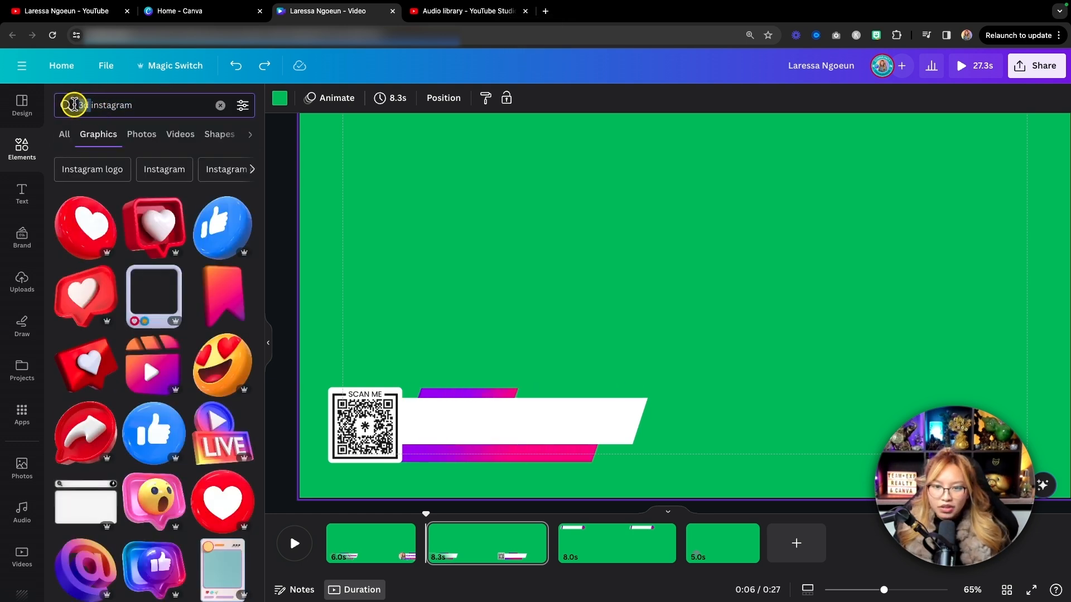
pyautogui.press('BackSpace')
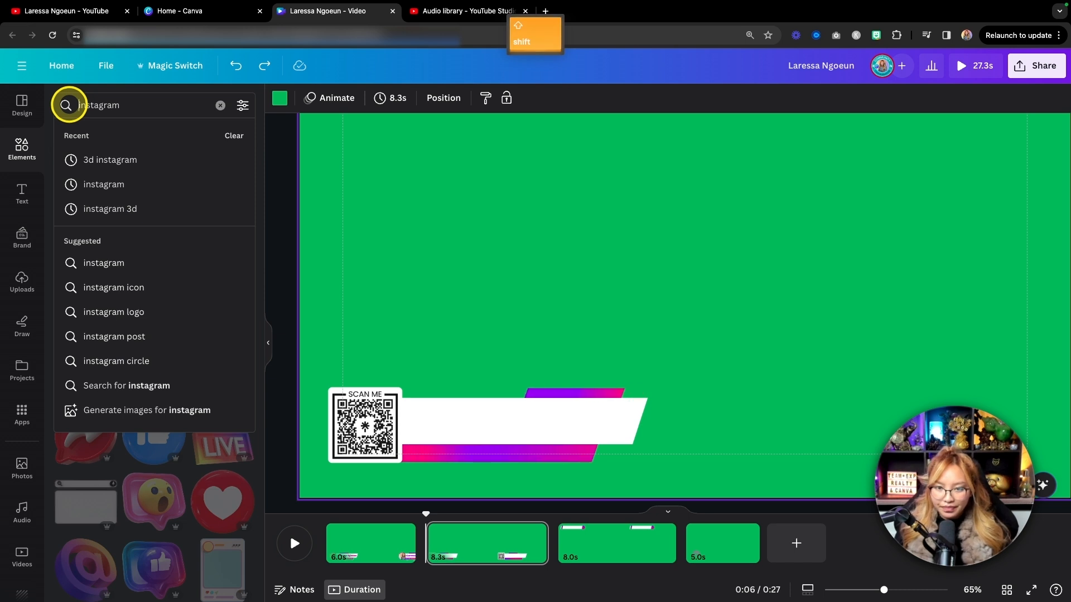
pyautogui.press('Return')
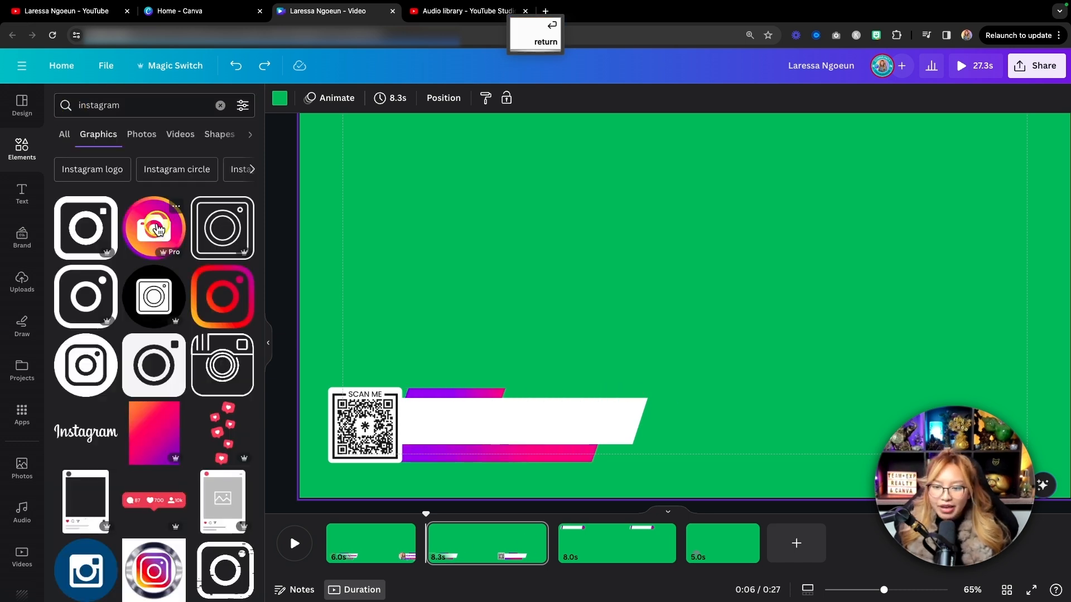
# Add the round gradient icon with the white camera to the second page and check its colour choices.
pyautogui.click(158, 230)
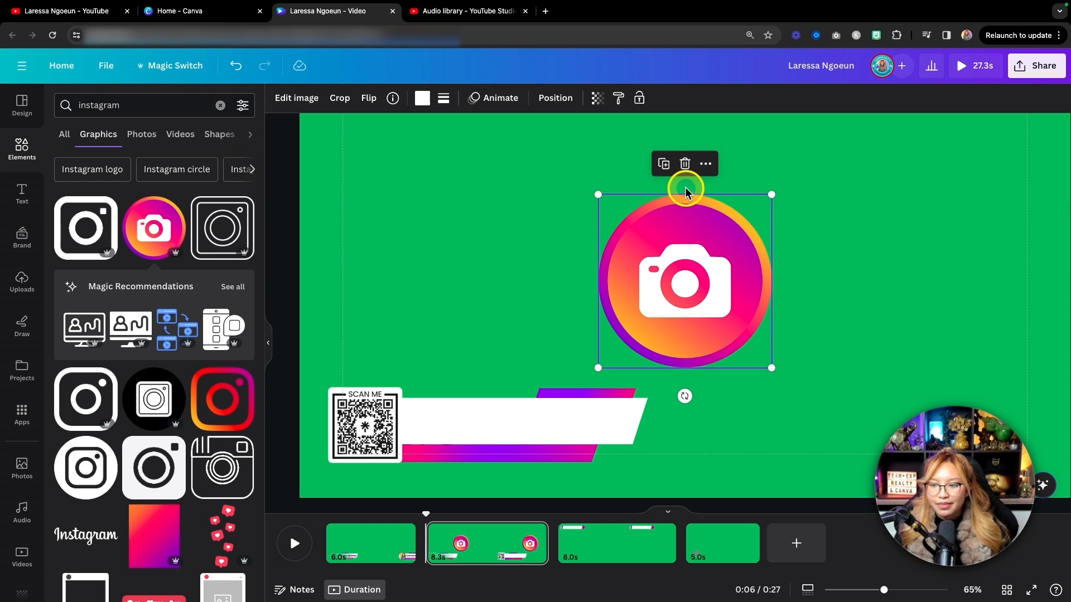
pyautogui.click(421, 100)
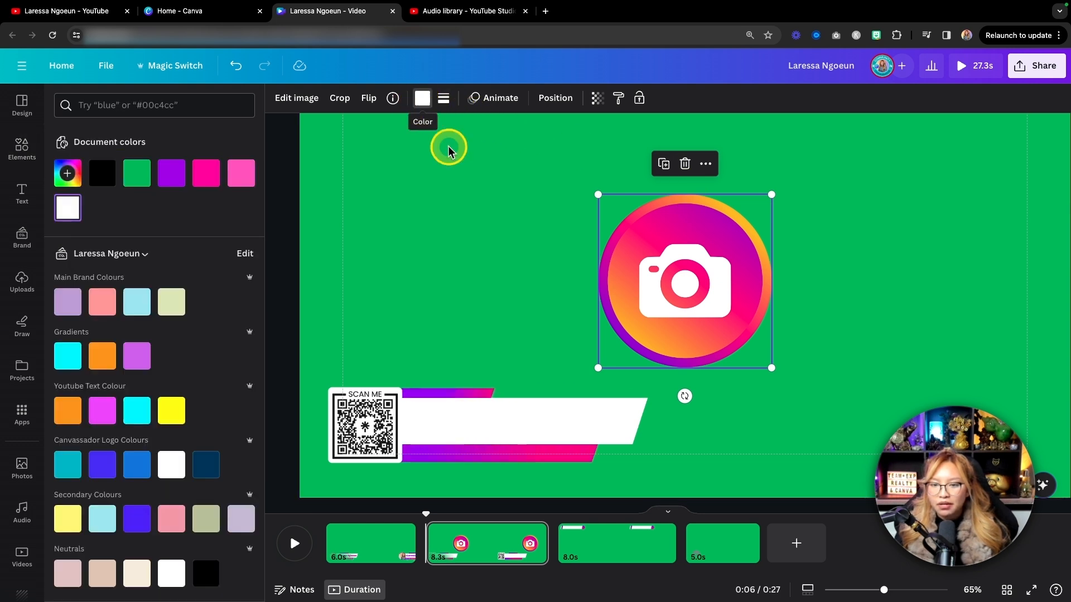
pyautogui.click(825, 270)
# Move the QR code off the lower third, then shrink the camera icon and place it over the white banner's left end.
pyautogui.moveTo(397, 402); pyautogui.dragTo(485, 237)
pyautogui.moveTo(693, 249); pyautogui.dragTo(402, 360)
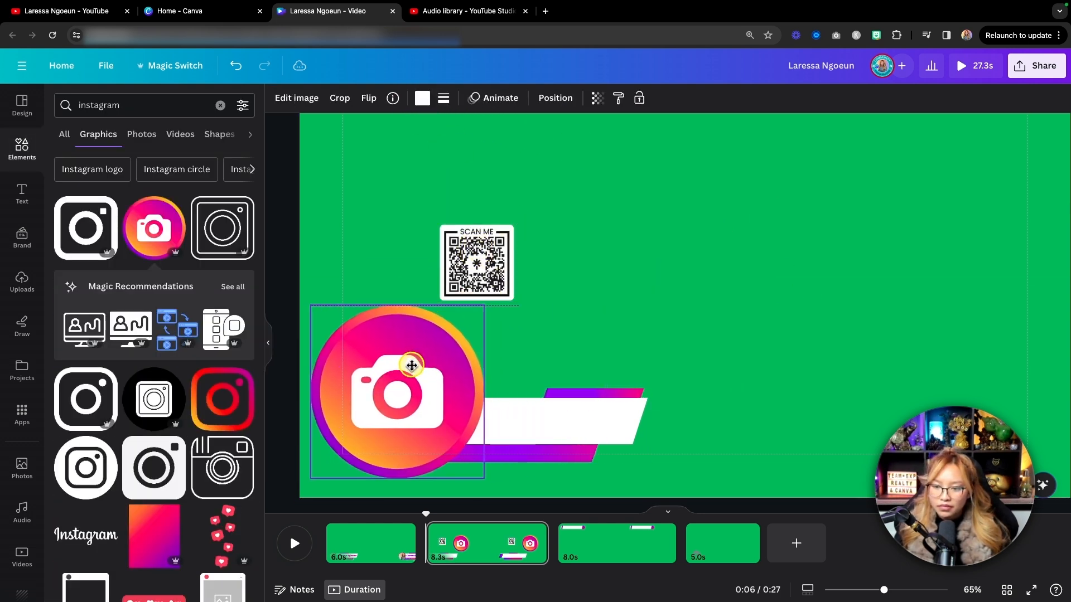
pyautogui.moveTo(483, 308); pyautogui.dragTo(392, 399)
pyautogui.moveTo(358, 441); pyautogui.dragTo(374, 430)
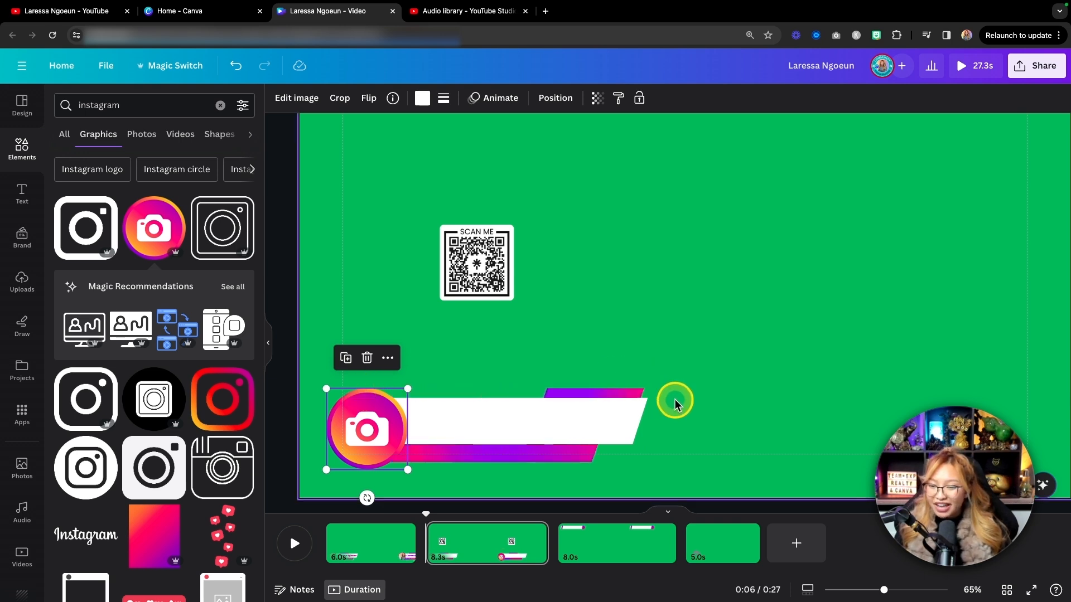
# Place the second page's QR code directly above the camera icon, aligned with it, and go to the third page.
pyautogui.click(612, 544)
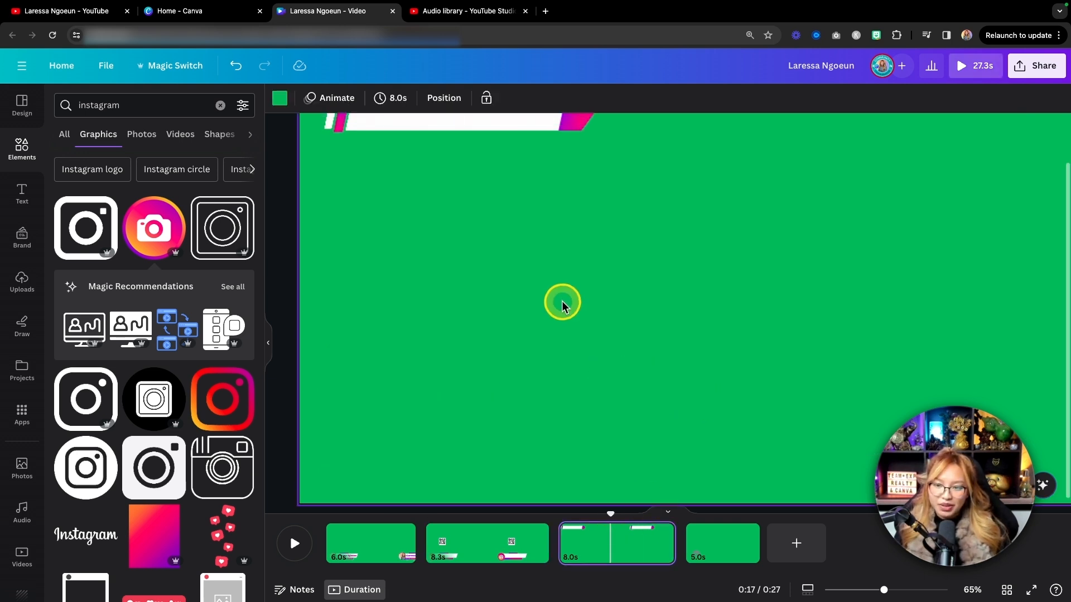
pyautogui.click(485, 539)
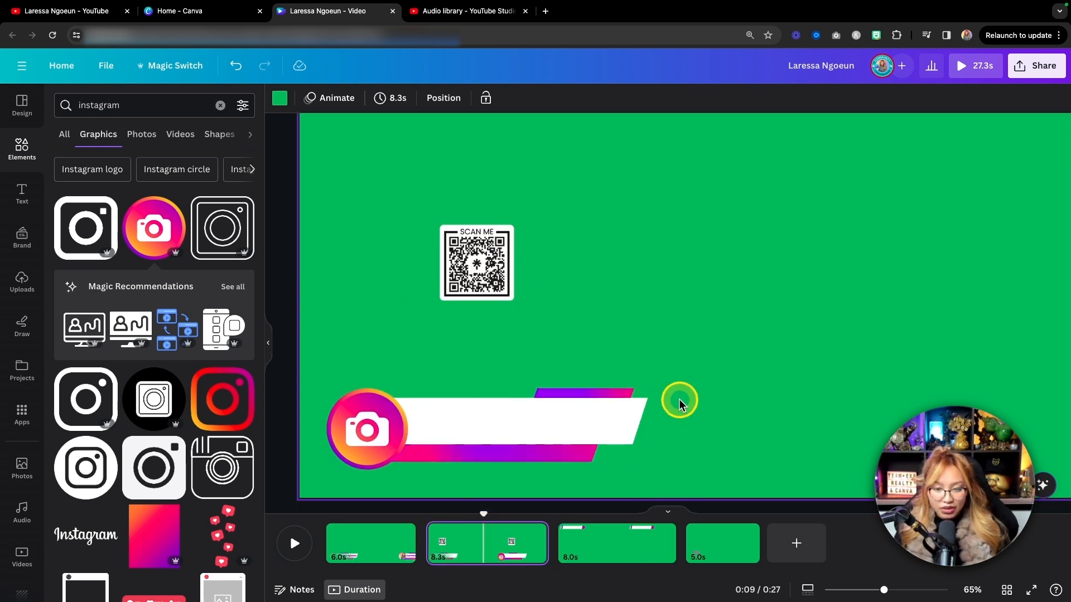
pyautogui.click(345, 542)
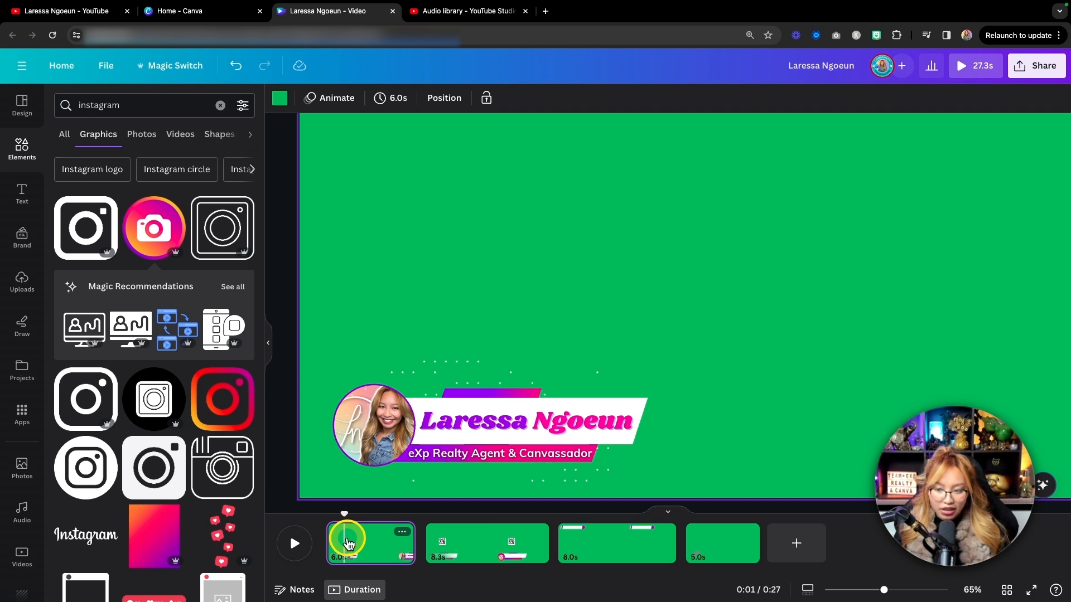
pyautogui.click(468, 549)
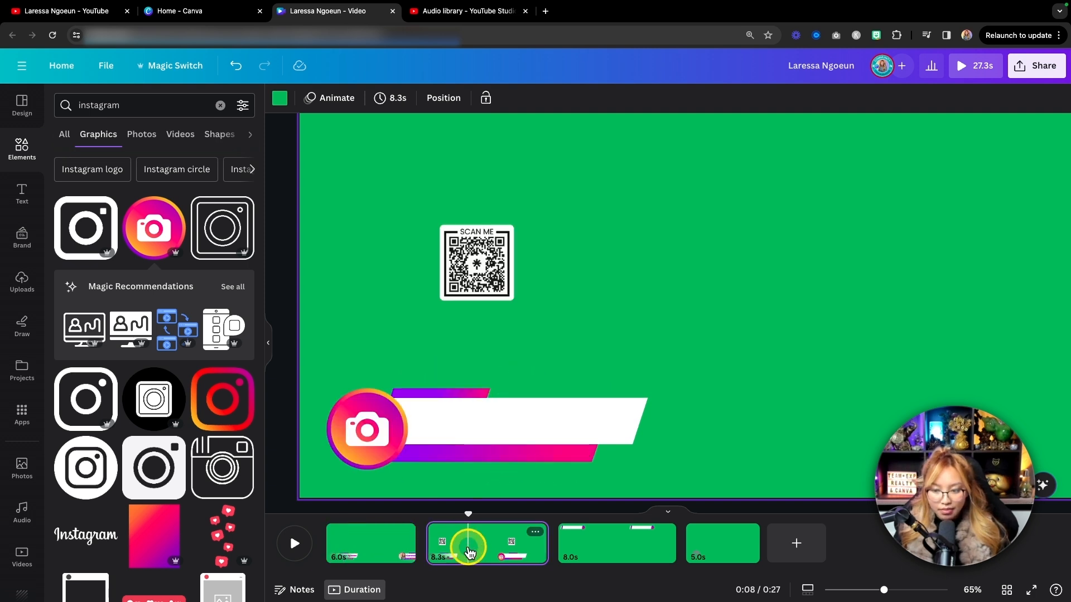
pyautogui.click(470, 262)
pyautogui.moveTo(485, 246); pyautogui.dragTo(381, 324)
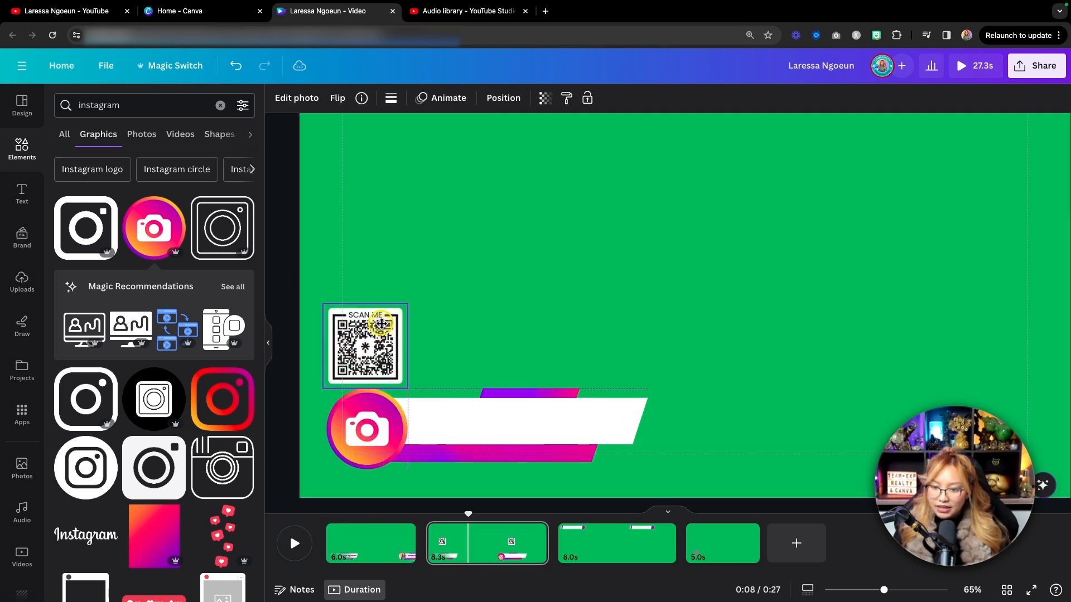
pyautogui.click(617, 547)
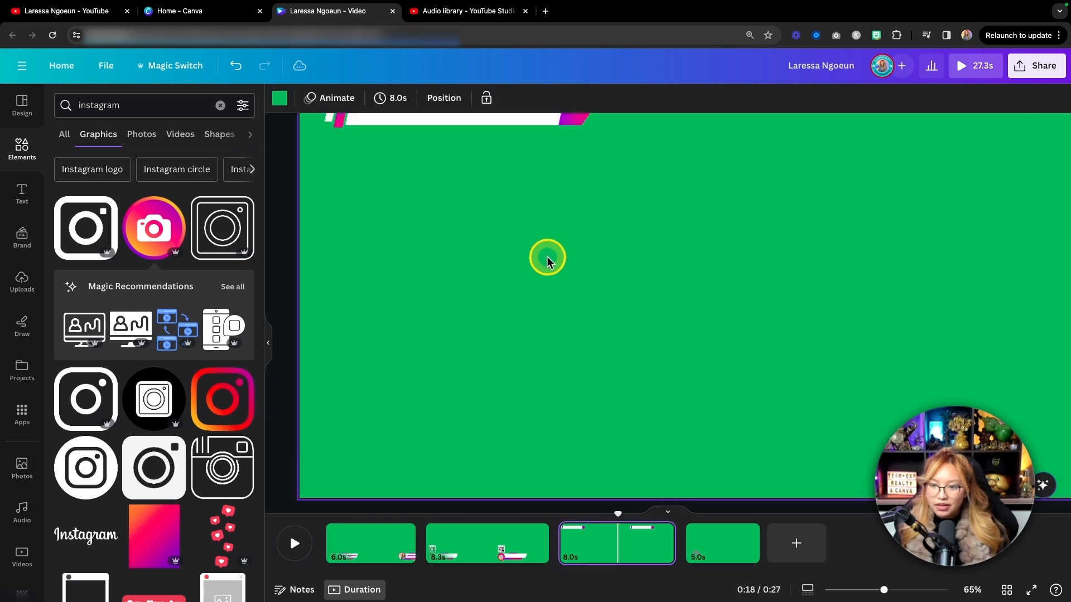
# Delete the second page, which holds the QR code and round camera icon, and keep the page with the top banner open.
pyautogui.scroll(2, 547, 256)
pyautogui.press('fn')
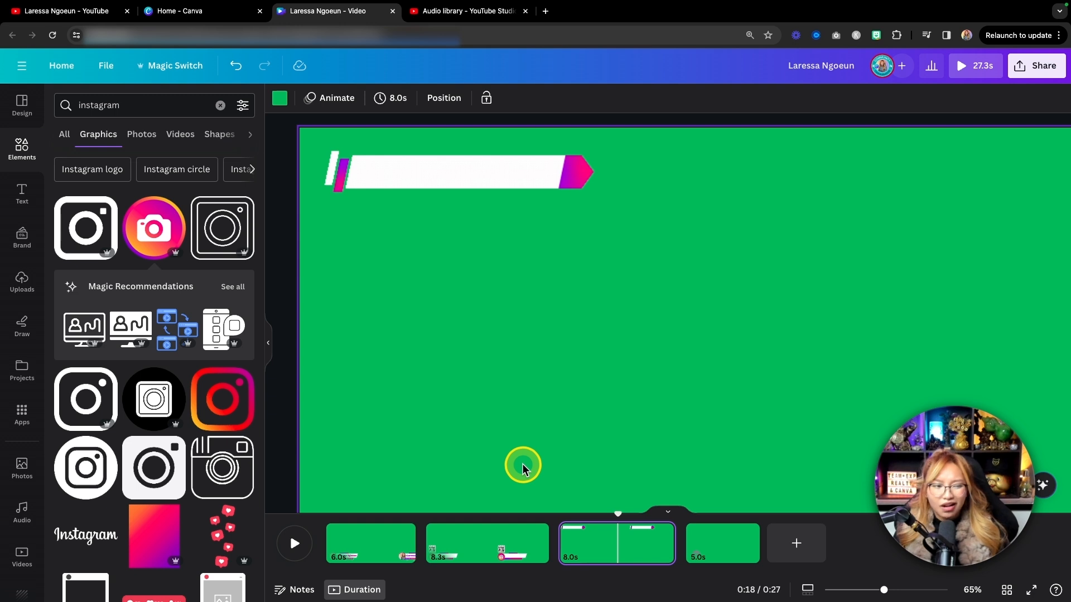
pyautogui.click(483, 552)
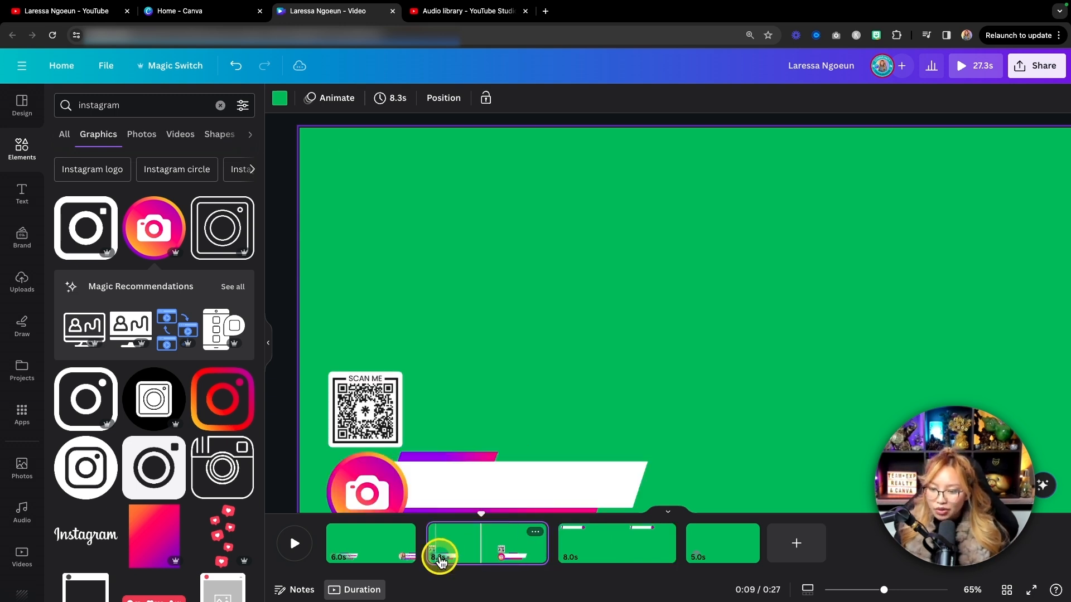
pyautogui.press('BackSpace')
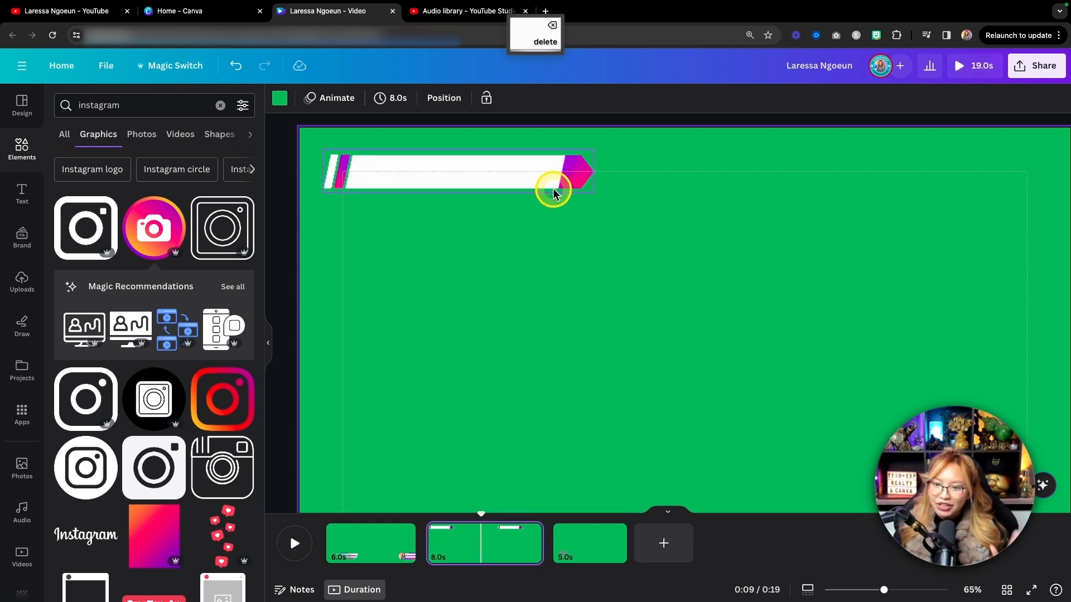
pyautogui.click(437, 219)
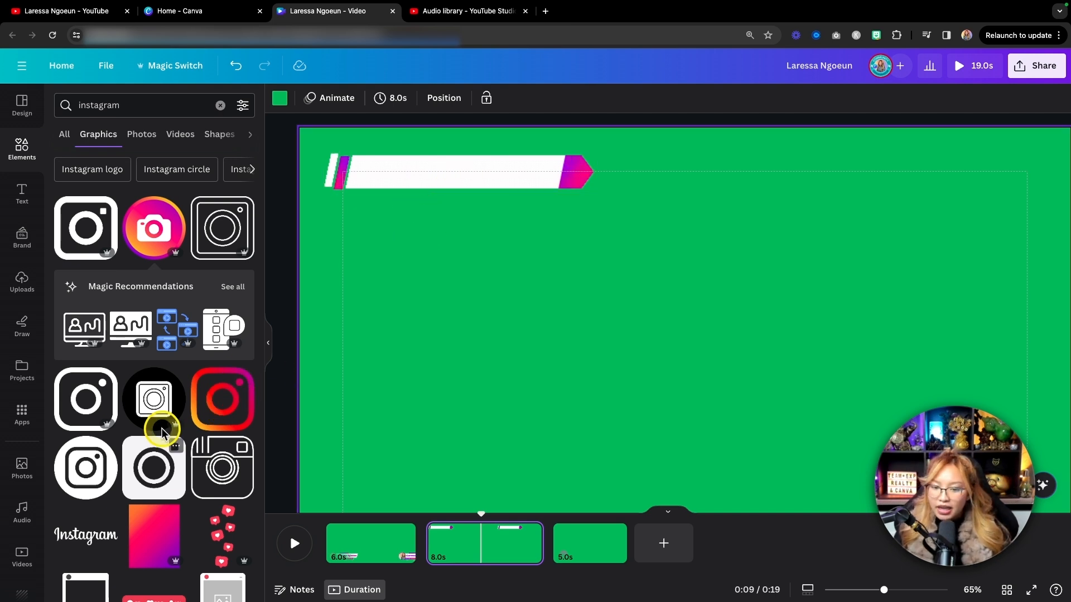
# Add the three gradient heart speech bubbles graphic from the "instagram" results to the page with the top banner.
pyautogui.scroll(-6, 161, 432)
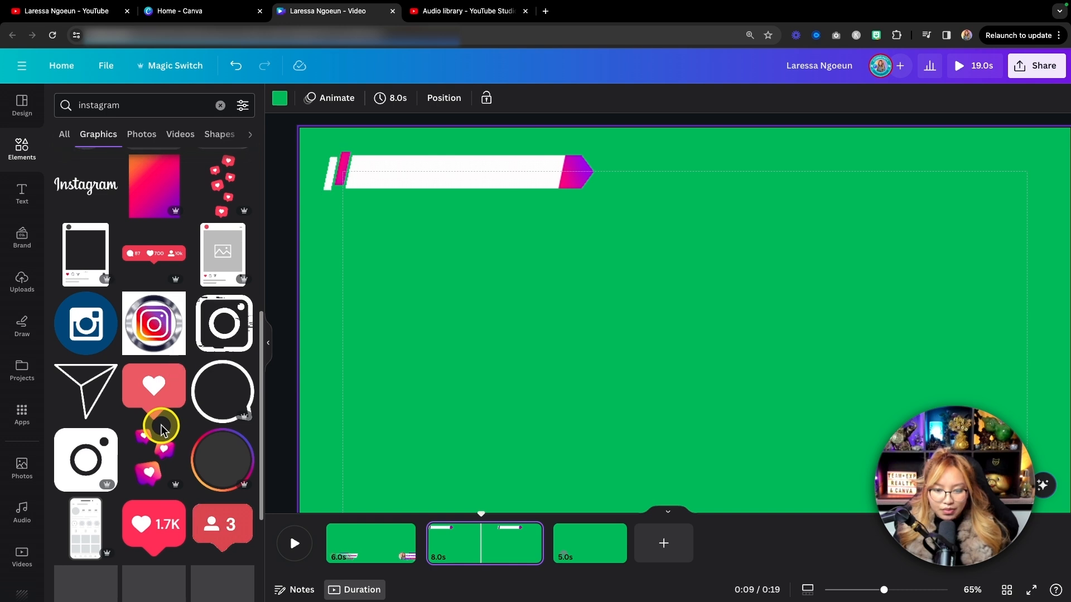
pyautogui.scroll(-1, 162, 429)
pyautogui.scroll(3, 162, 430)
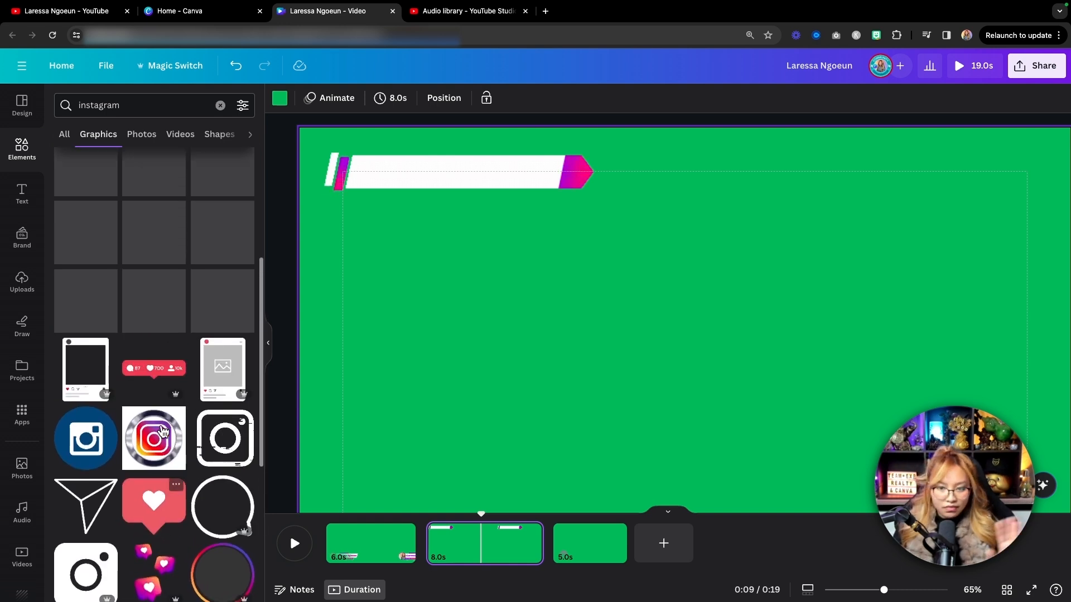
pyautogui.scroll(-2, 162, 431)
pyautogui.click(151, 480)
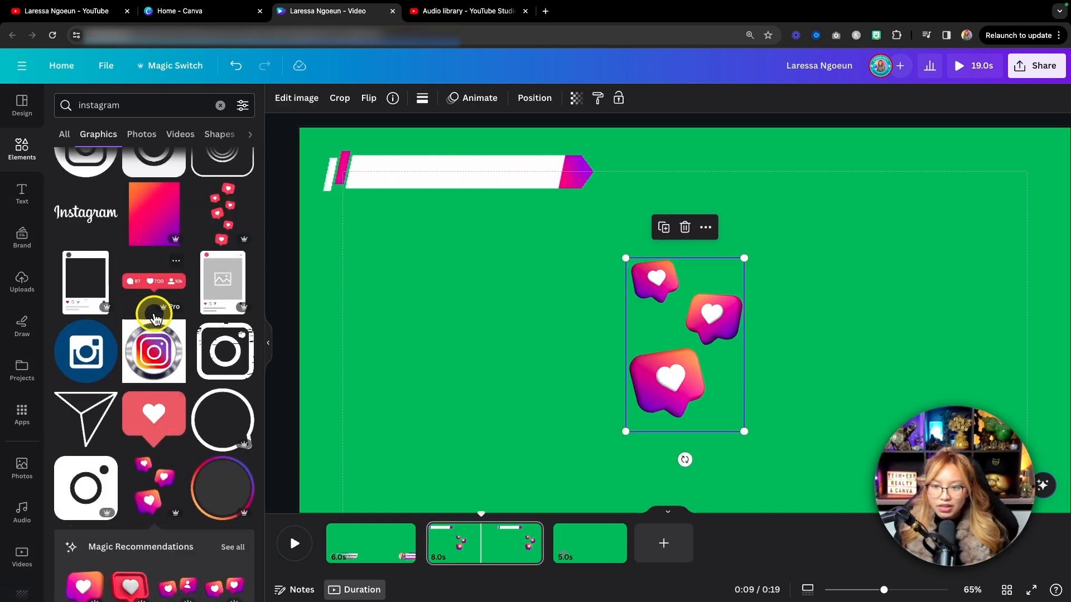
pyautogui.scroll(3, 156, 320)
pyautogui.click(223, 350)
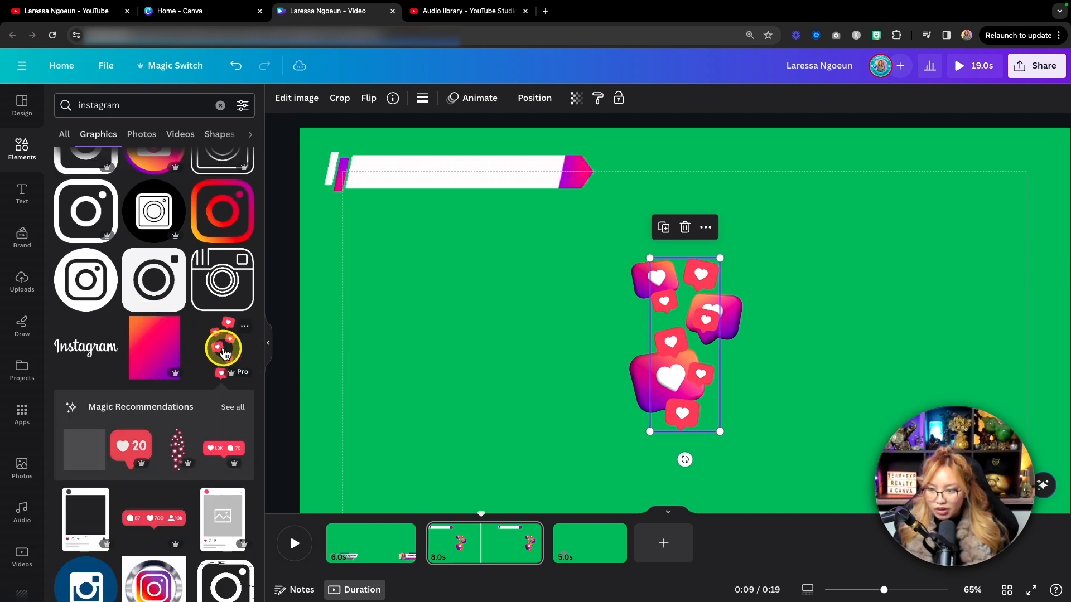
pyautogui.moveTo(682, 348); pyautogui.dragTo(495, 348)
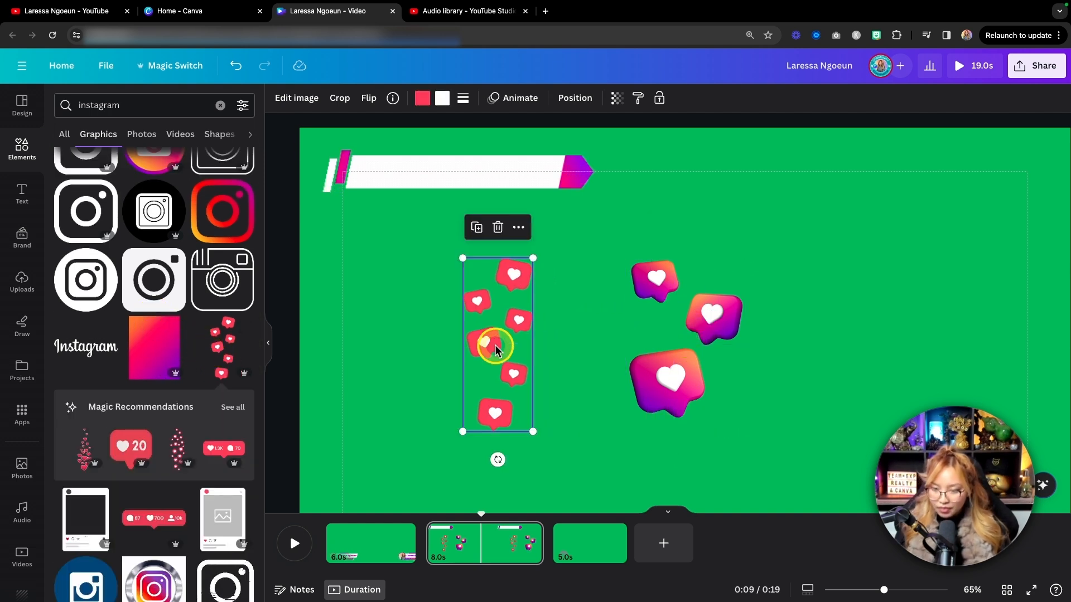
pyautogui.click(406, 341)
# Add the gradient outline Instagram logo, shrink it to fit the white banner, and place it at the banner's left end.
pyautogui.click(226, 299)
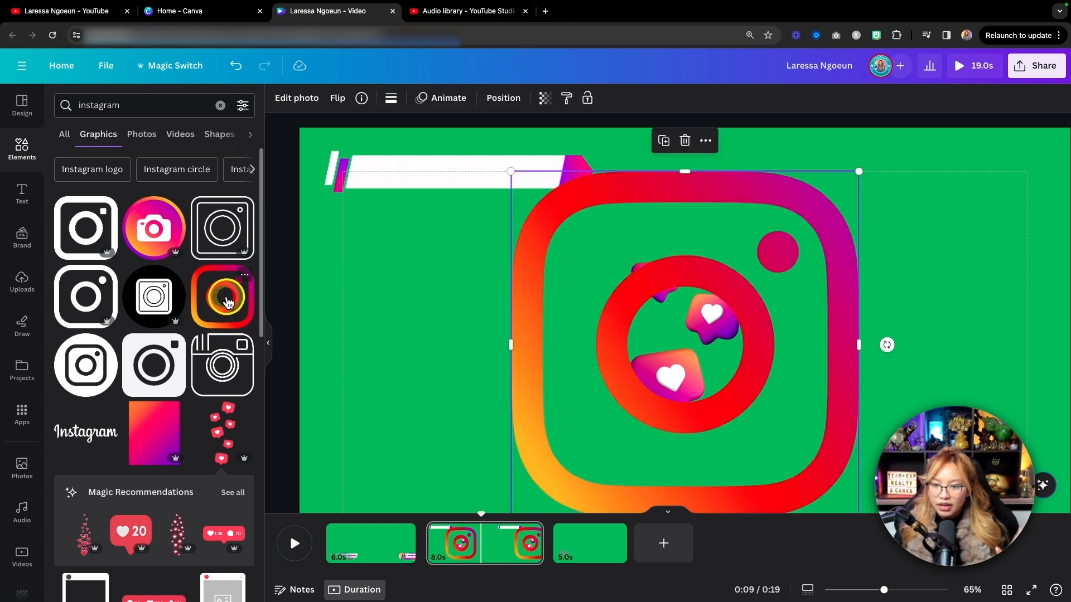
pyautogui.moveTo(855, 175); pyautogui.dragTo(415, 235)
pyautogui.moveTo(411, 292); pyautogui.dragTo(375, 214)
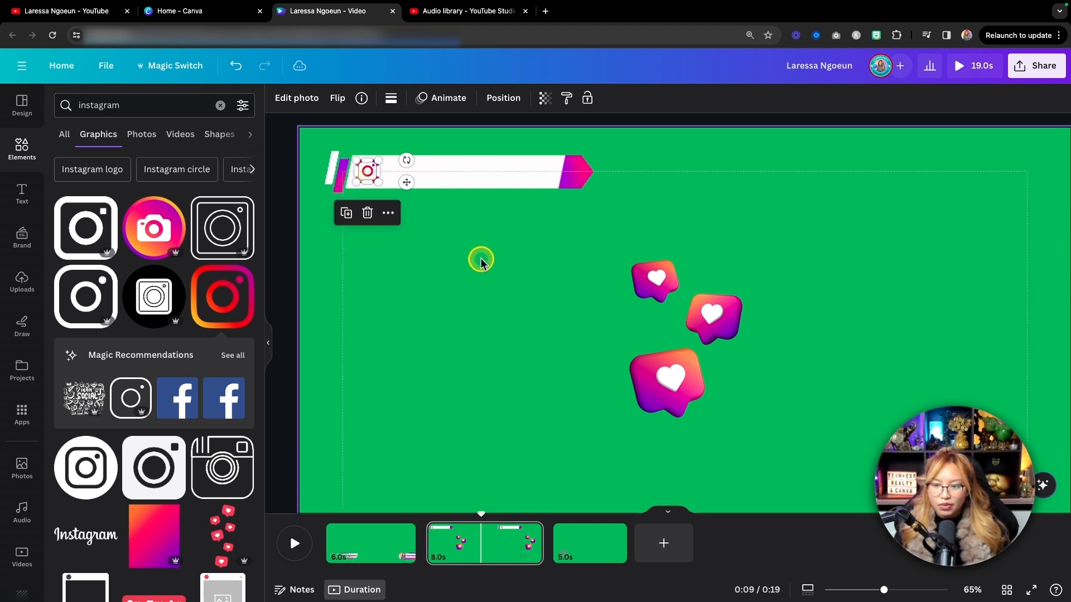
pyautogui.scroll(3, 481, 262)
pyautogui.moveTo(329, 186); pyautogui.dragTo(344, 198)
pyautogui.click(539, 354)
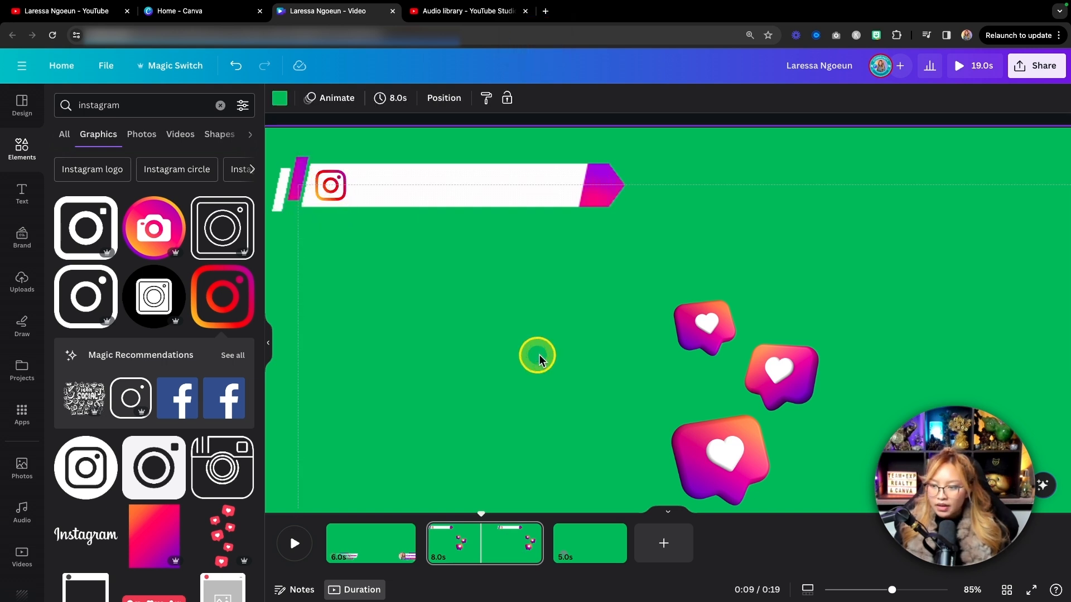
# Shrink the gradient heart bubbles graphic and place it over the banner's purple and pink arrow end.
pyautogui.scroll(-3, 691, 350)
pyautogui.click(691, 351)
pyautogui.moveTo(707, 390); pyautogui.dragTo(399, 160)
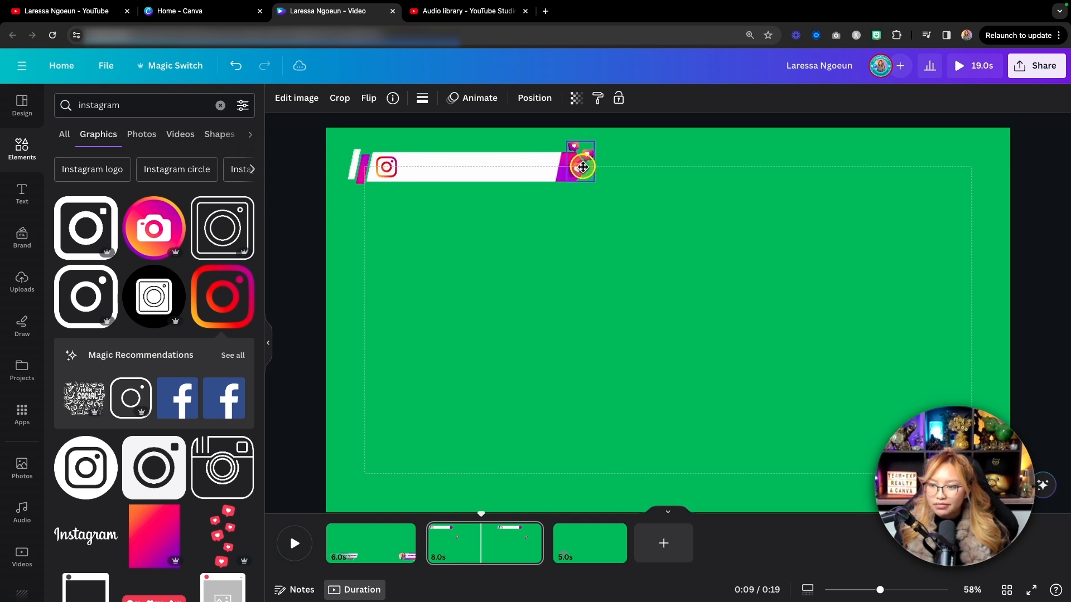
pyautogui.click(722, 229)
pyautogui.moveTo(574, 168)
pyautogui.mouseDown()
pyautogui.moveTo(584, 171)
pyautogui.moveTo(575, 173)
pyautogui.mouseUp()
pyautogui.click(780, 247)
pyautogui.click(762, 256)
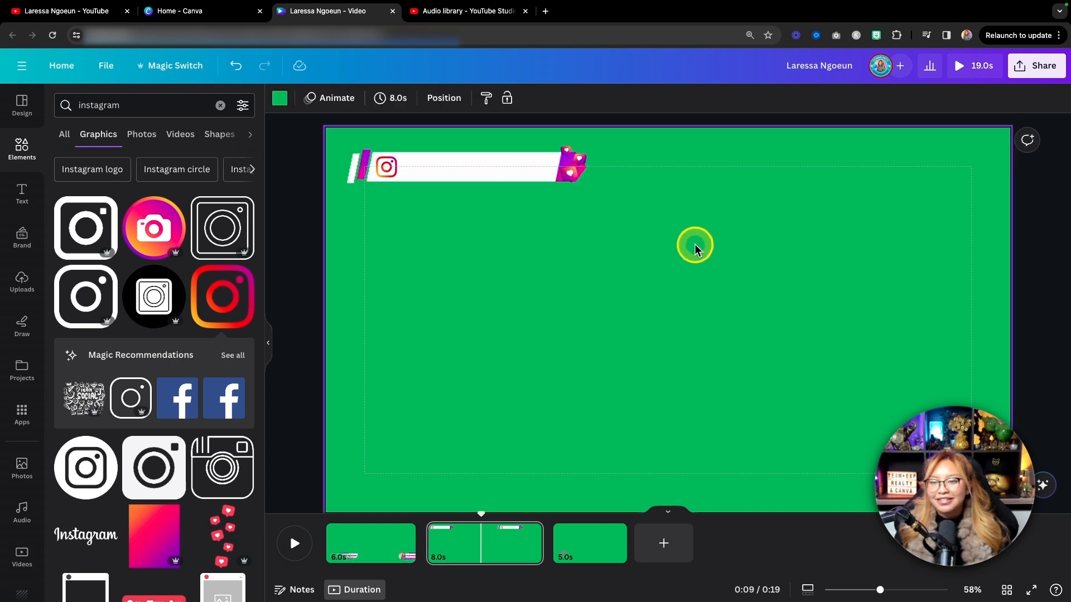
# Move the heart bubbles to the white banner's left end in place of the Instagram logo, and delete the logo.
pyautogui.moveTo(576, 174); pyautogui.dragTo(457, 171)
pyautogui.moveTo(386, 173); pyautogui.dragTo(388, 232)
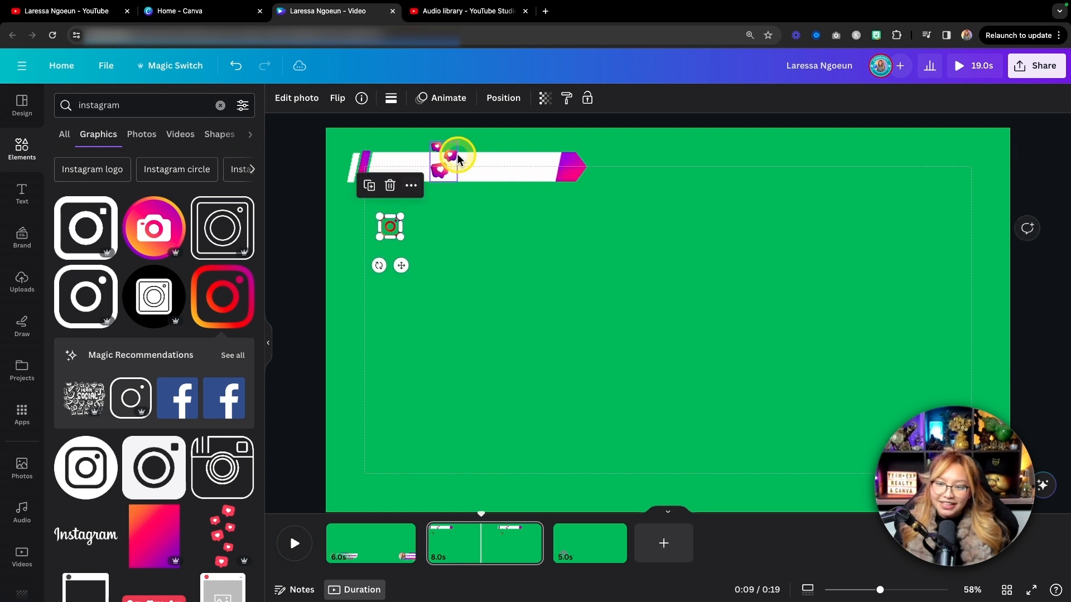
pyautogui.moveTo(454, 169); pyautogui.dragTo(394, 166)
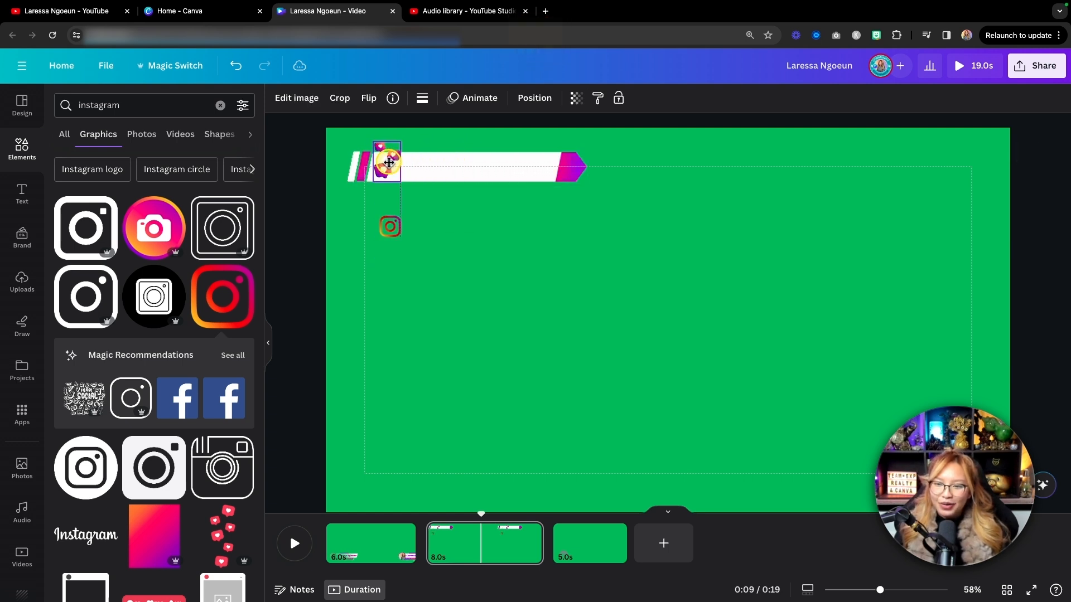
pyautogui.click(496, 234)
pyautogui.click(393, 162)
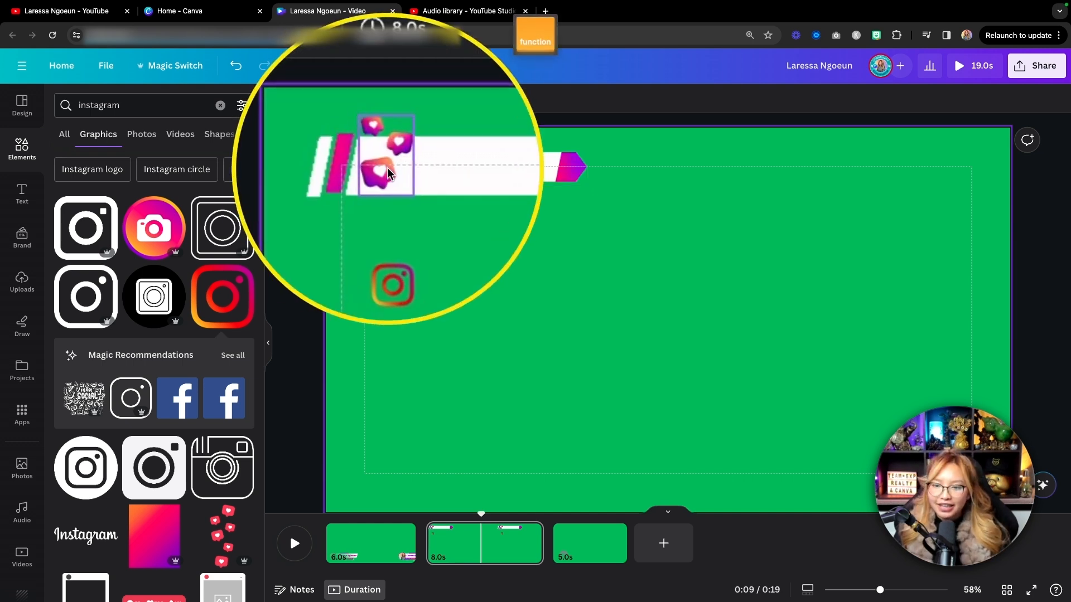
pyautogui.click(387, 166)
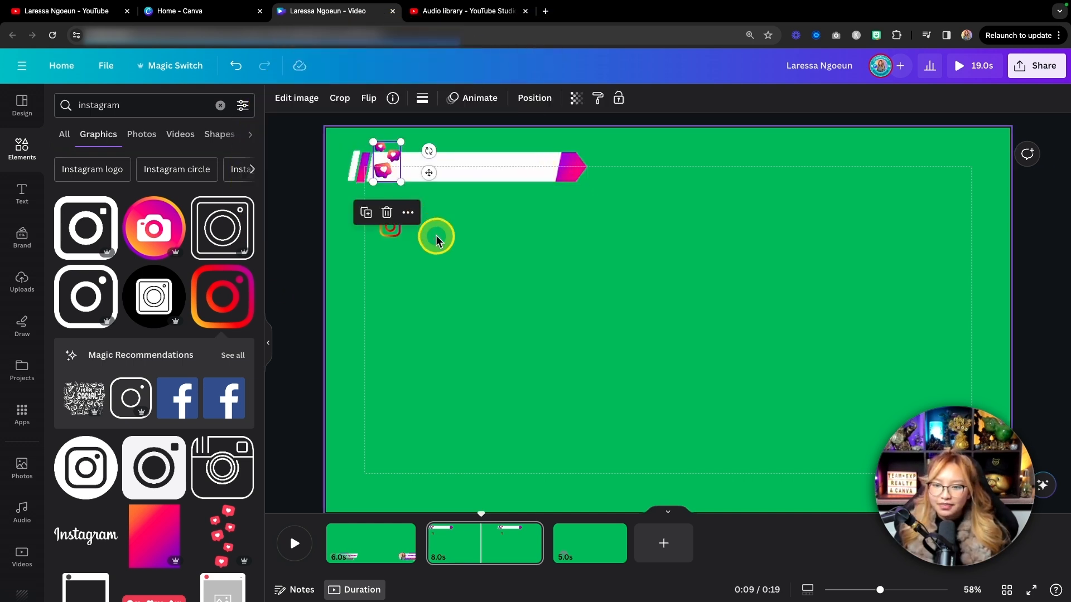
pyautogui.click(452, 251)
pyautogui.click(385, 232)
pyautogui.press('Delete')
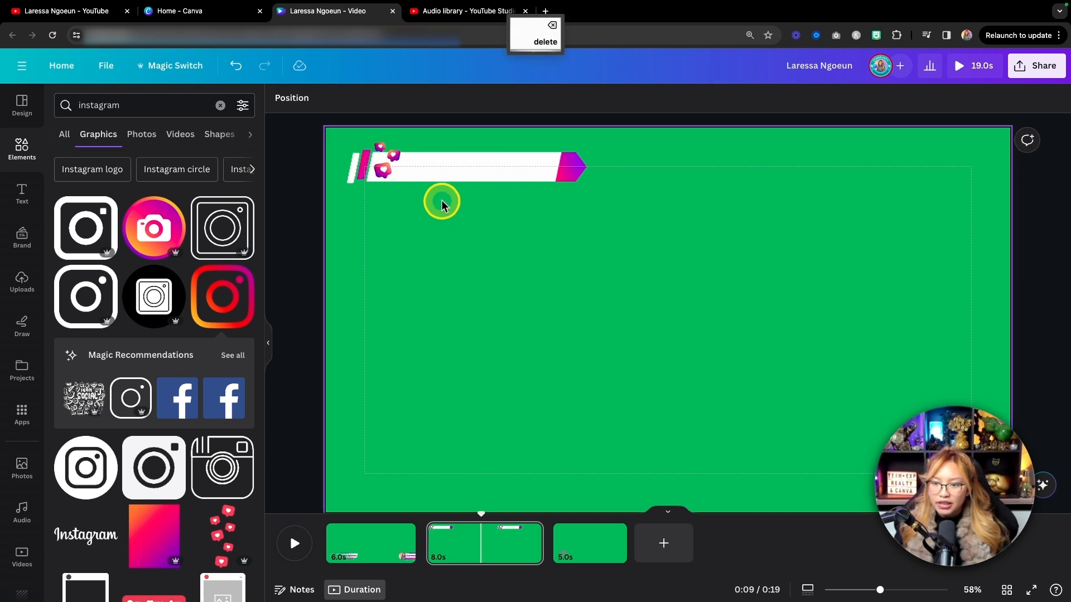
# Enlarge the heart bubbles slightly and shift them so they overlap the banner's left edge and slanted stripes.
pyautogui.click(385, 162)
pyautogui.moveTo(395, 184)
pyautogui.mouseDown()
pyautogui.moveTo(402, 191)
pyautogui.moveTo(381, 176)
pyautogui.mouseUp()
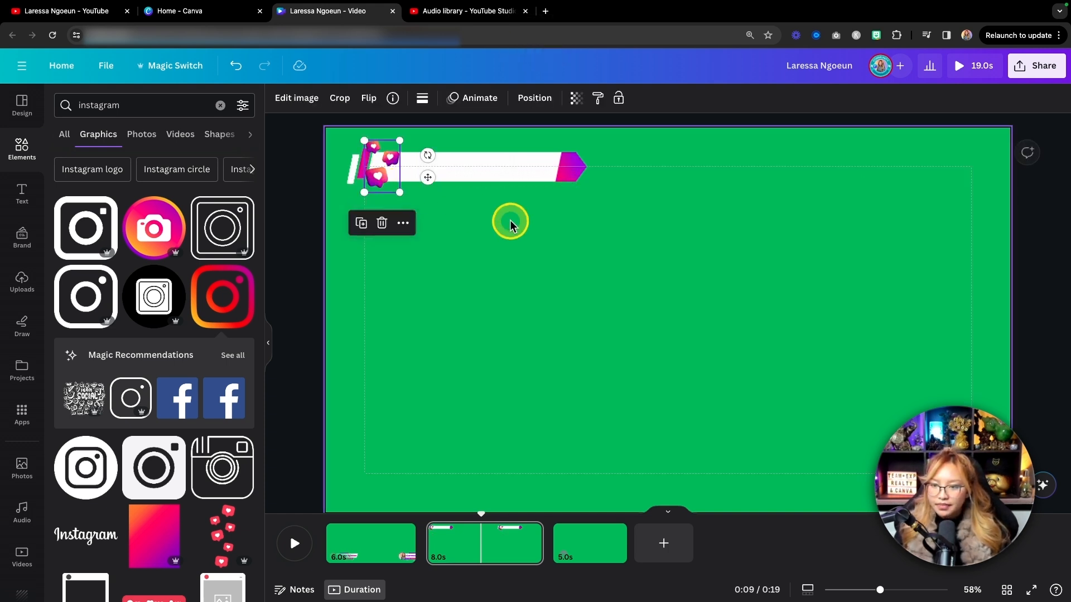
pyautogui.click(566, 222)
pyautogui.scroll(3, 566, 222)
pyautogui.scroll(2, 568, 225)
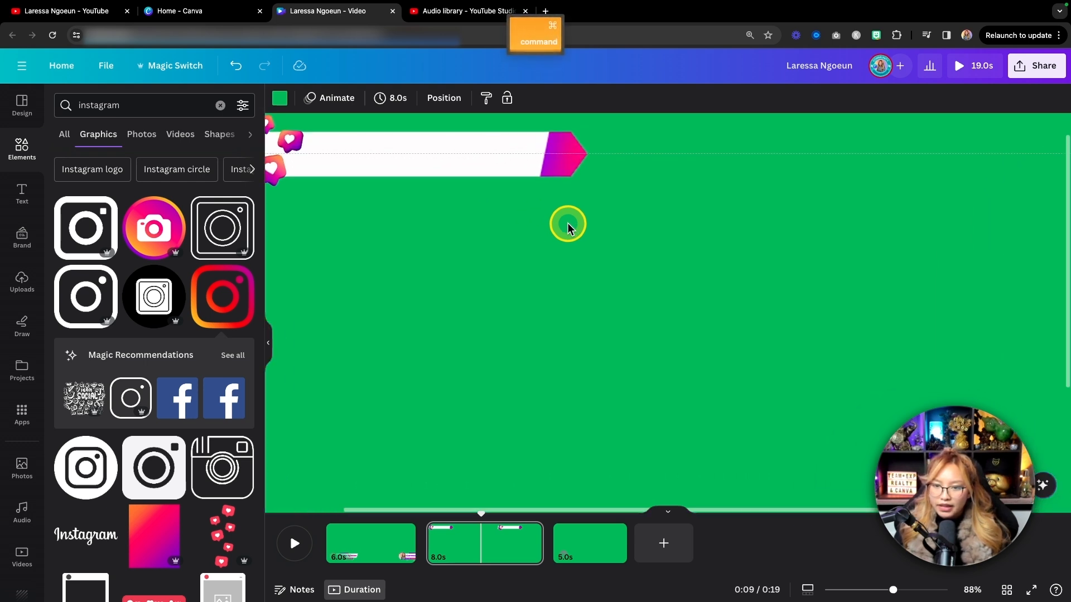
pyautogui.click(393, 208)
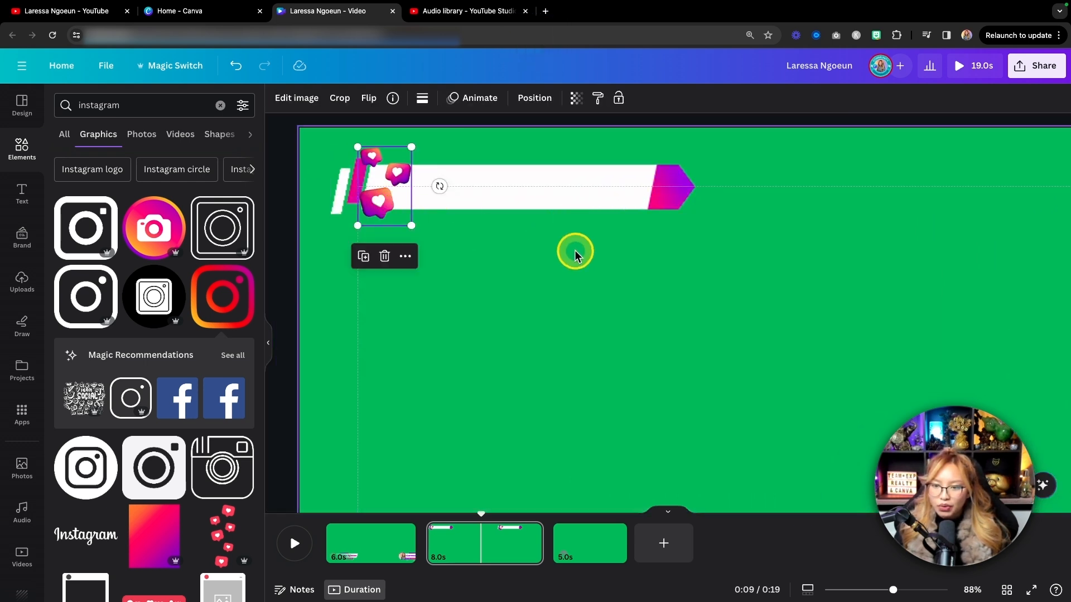
pyautogui.scroll(3, 574, 250)
pyautogui.hscroll(-2, 500, 238)
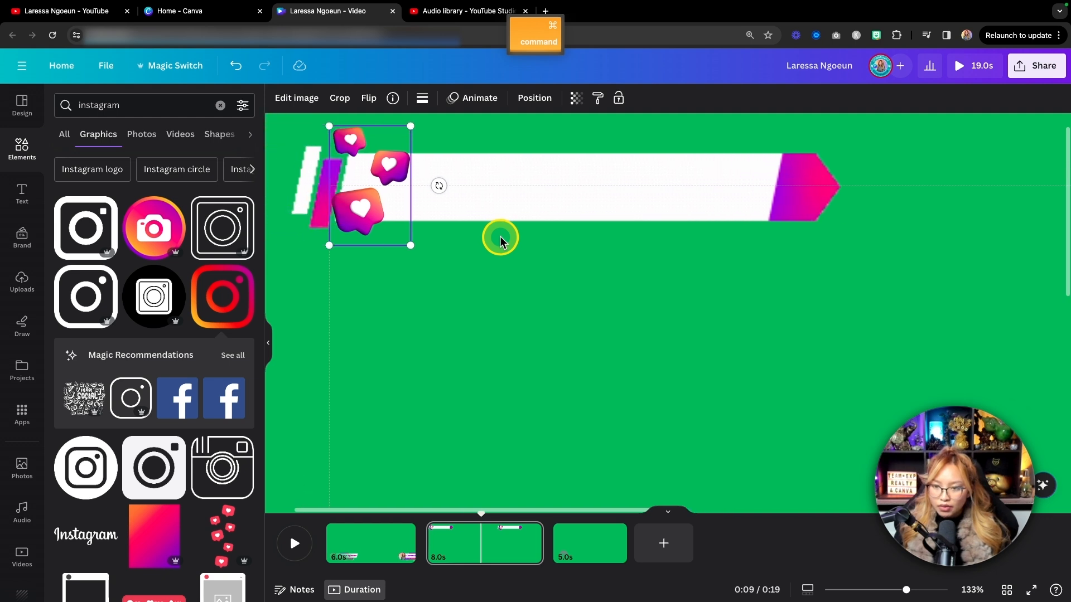
pyautogui.scroll(1, 500, 238)
pyautogui.click(425, 294)
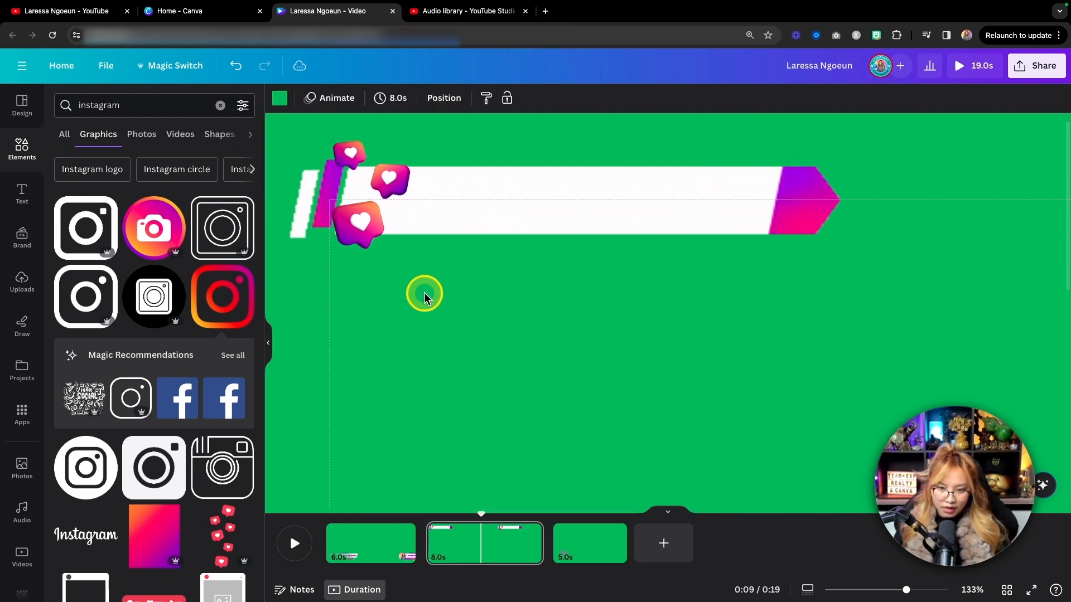
# Add a Muli Regular brand text box and place it on the middle of the white banner.
pyautogui.click(28, 199)
pyautogui.click(167, 276)
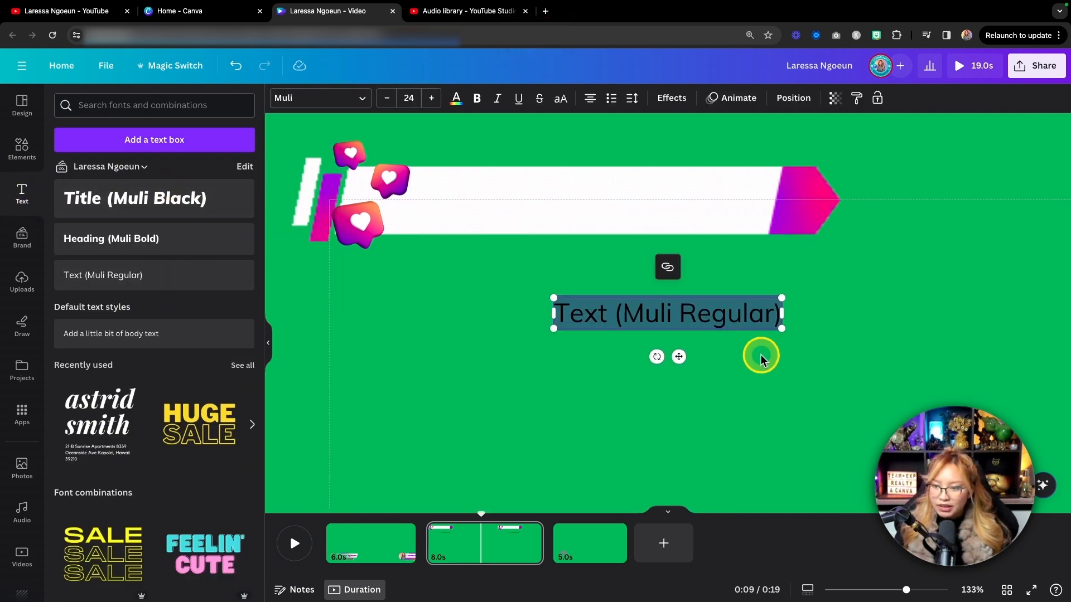
pyautogui.moveTo(674, 356); pyautogui.dragTo(555, 246)
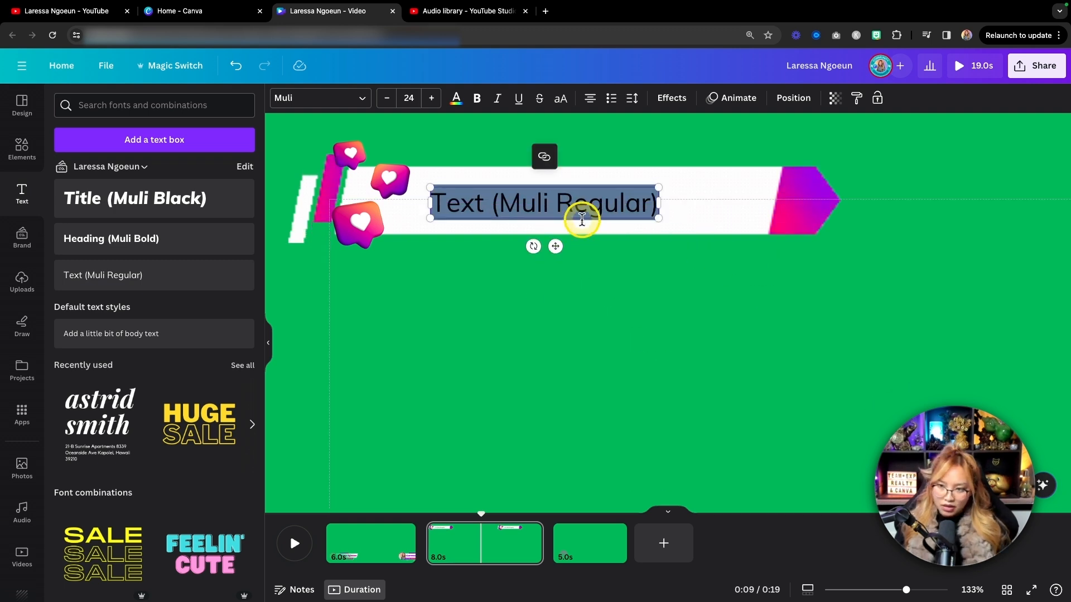
# Replace the banner's placeholder text with the creator's Instagram handle, correcting its spelling.
pyautogui.doubleClick(544, 215)
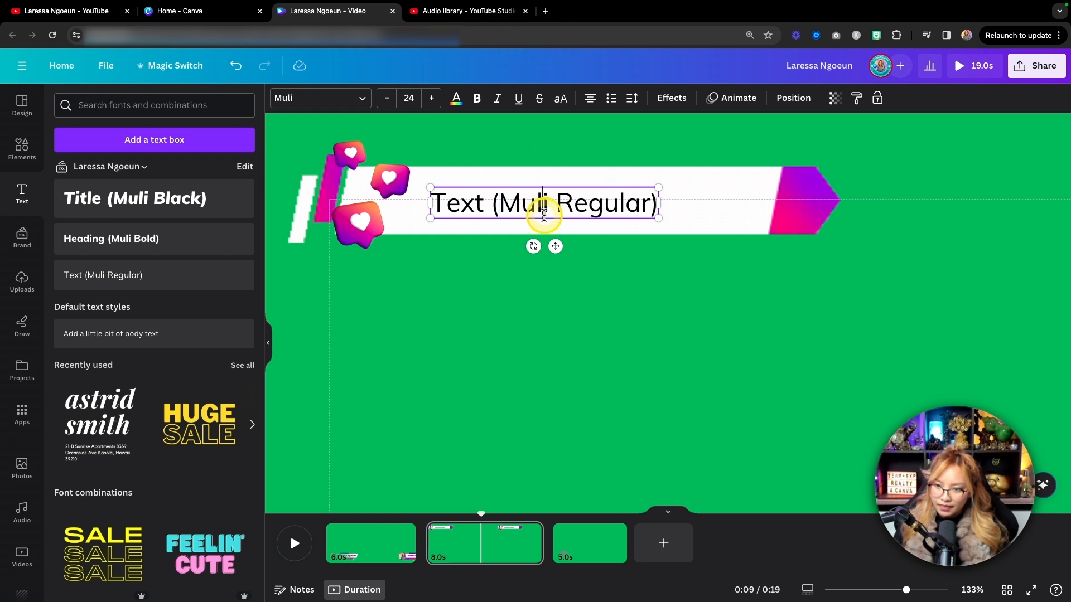
pyautogui.tripleClick(544, 215)
pyautogui.write('@')
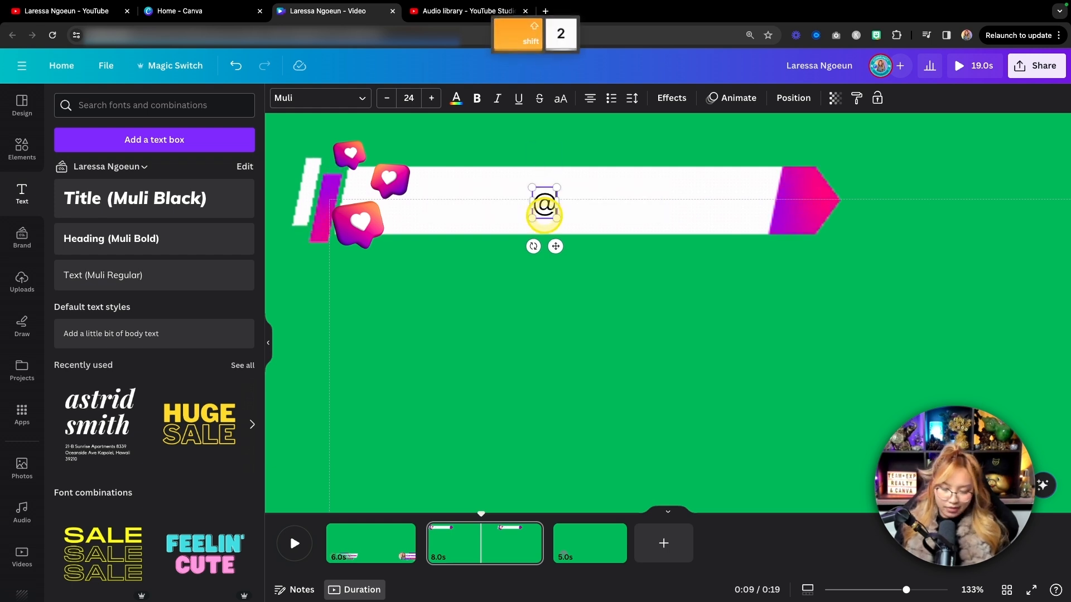
pyautogui.write('laressa')
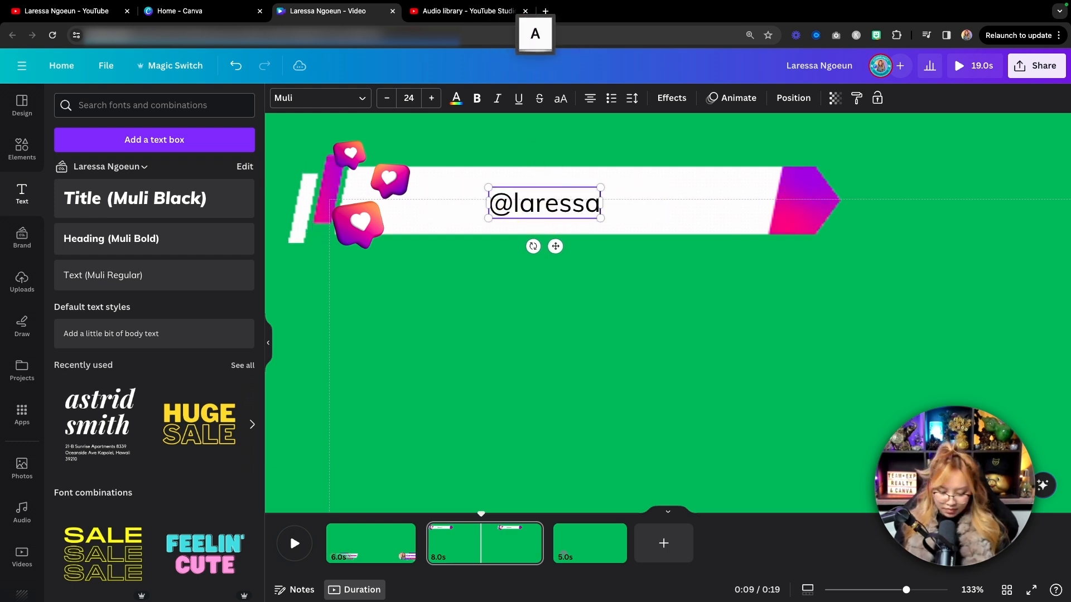
pyautogui.write('ngouen')
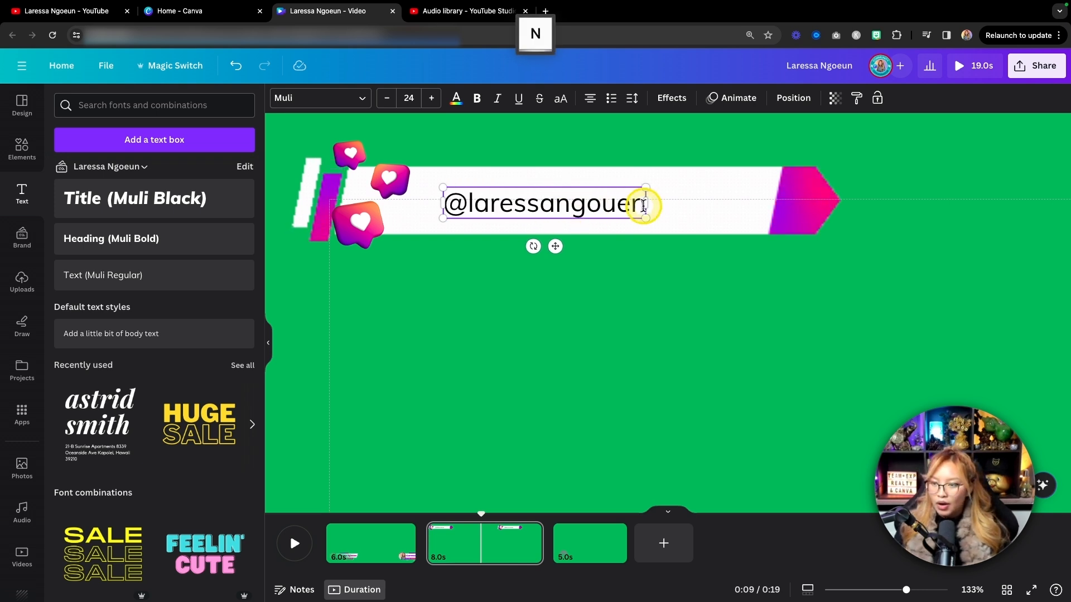
pyautogui.press('BackSpace')
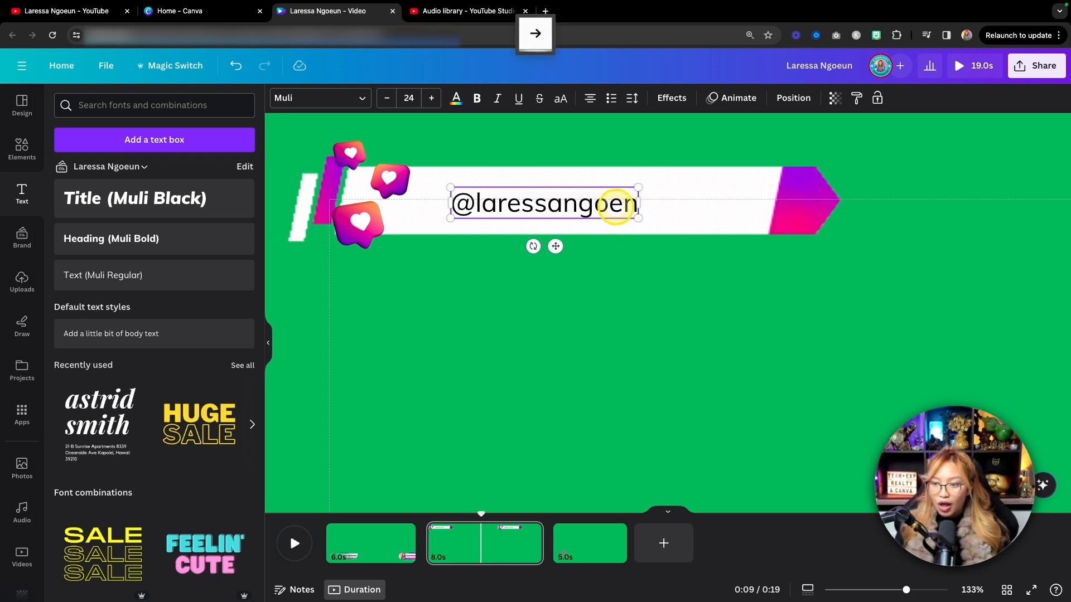
pyautogui.write('u')
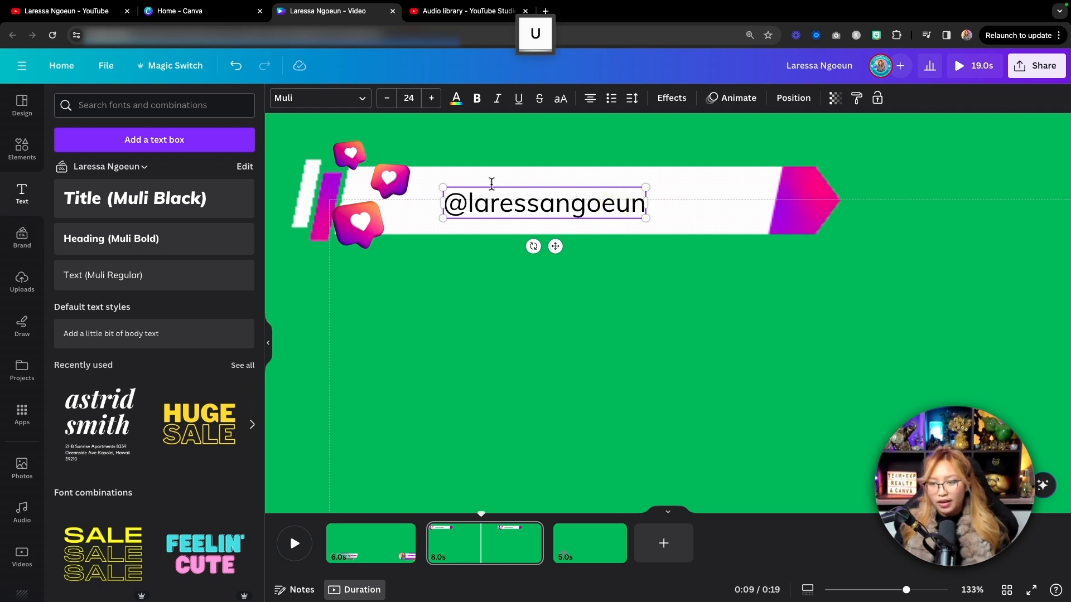
pyautogui.write('fp;;p')
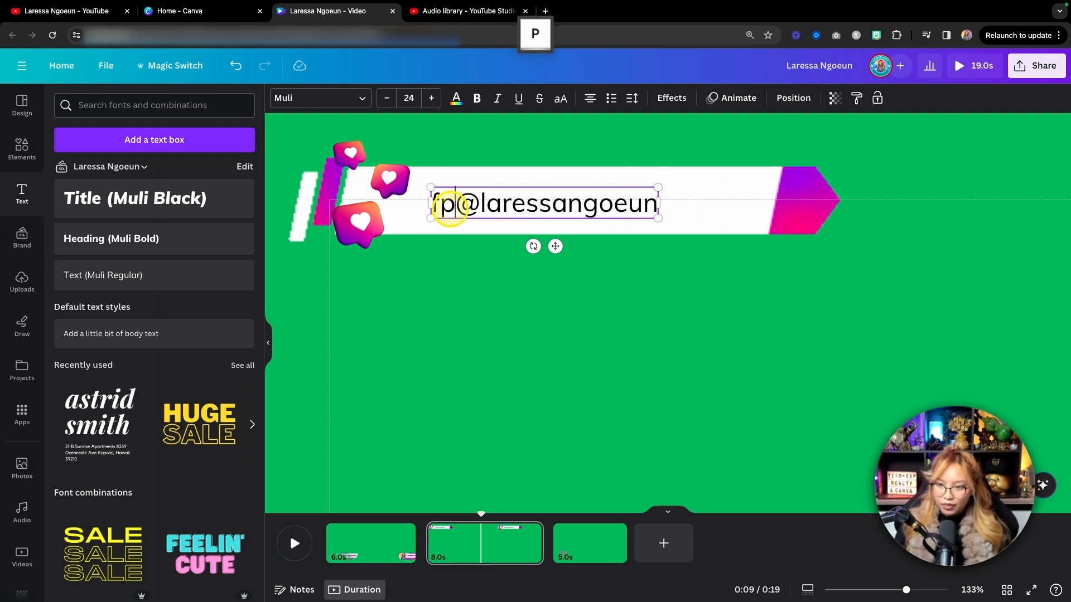
# Insert "follow on IG" before the Instagram handle in the white banner's text.
pyautogui.press('BackSpace')
pyautogui.press('BackSpace')
pyautogui.press('BackSpace')
pyautogui.press('BackSpace')
pyautogui.write('ollow ')
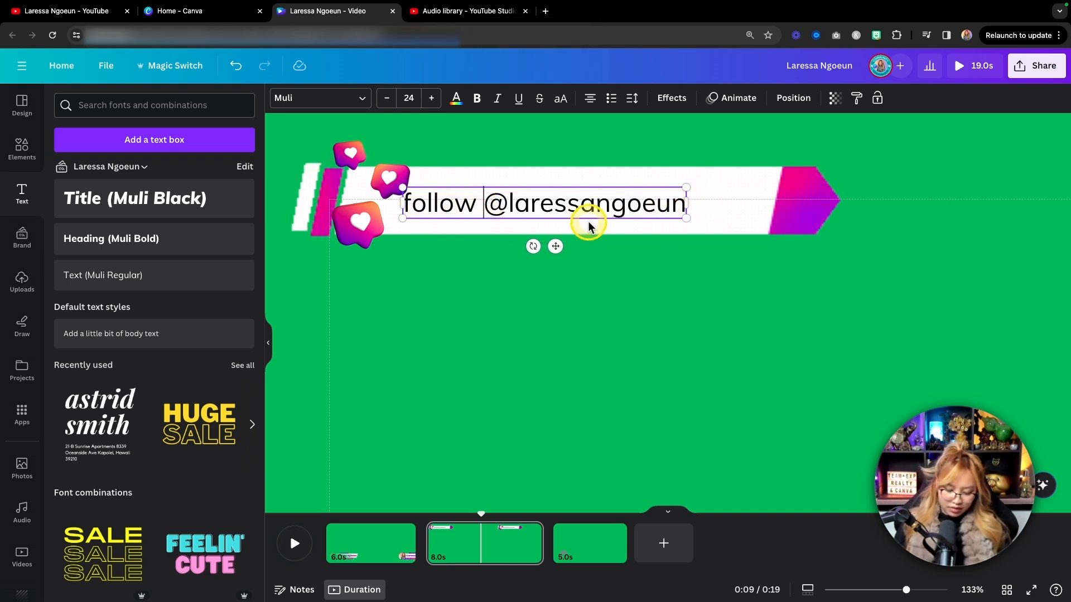
pyautogui.write('on IG')
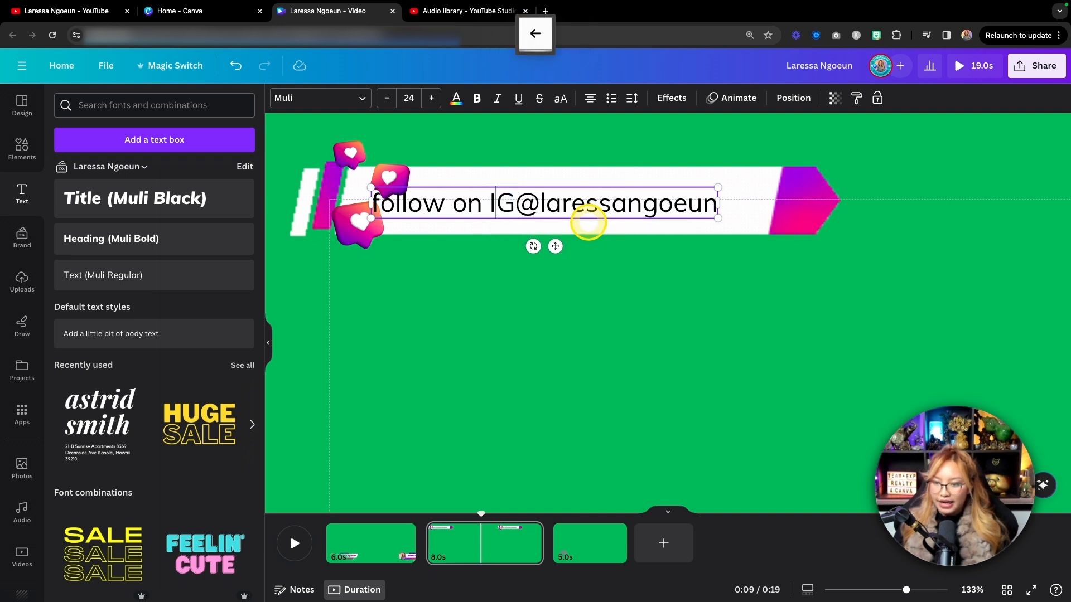
# Move the call-to-action text along the banner and enlarge it slightly, and shift the heart bubbles outward over the banner's left end.
pyautogui.moveTo(555, 246); pyautogui.dragTo(602, 243)
pyautogui.moveTo(419, 216); pyautogui.dragTo(392, 232)
pyautogui.click(354, 232)
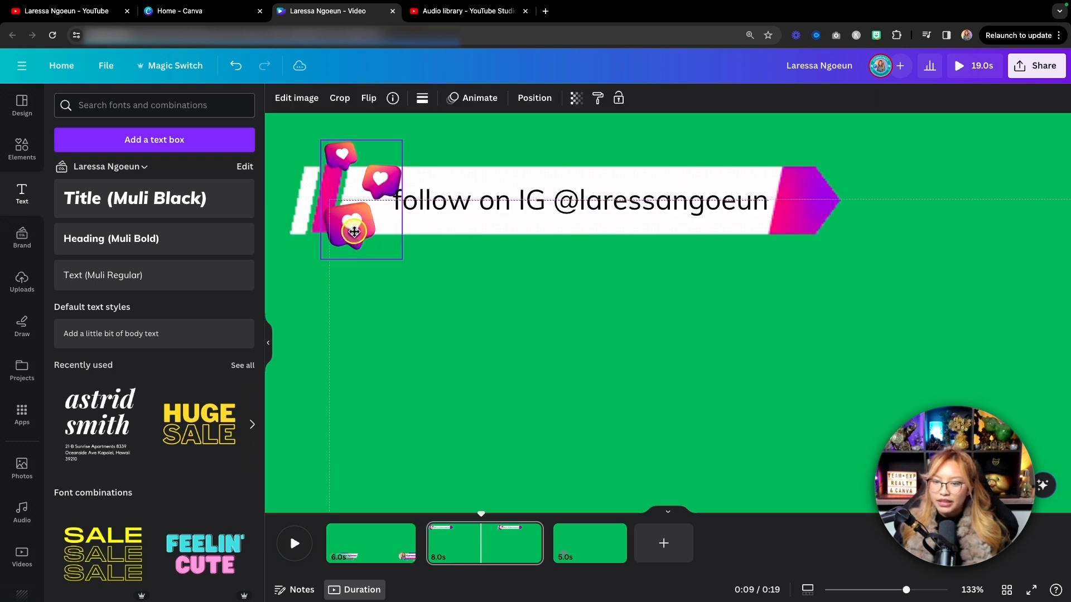
pyautogui.moveTo(325, 233); pyautogui.dragTo(318, 227)
# Enlarge the banner text to size 26.2, make it bold, and reposition it between the heart bubbles and the gradient arrow.
pyautogui.click(491, 203)
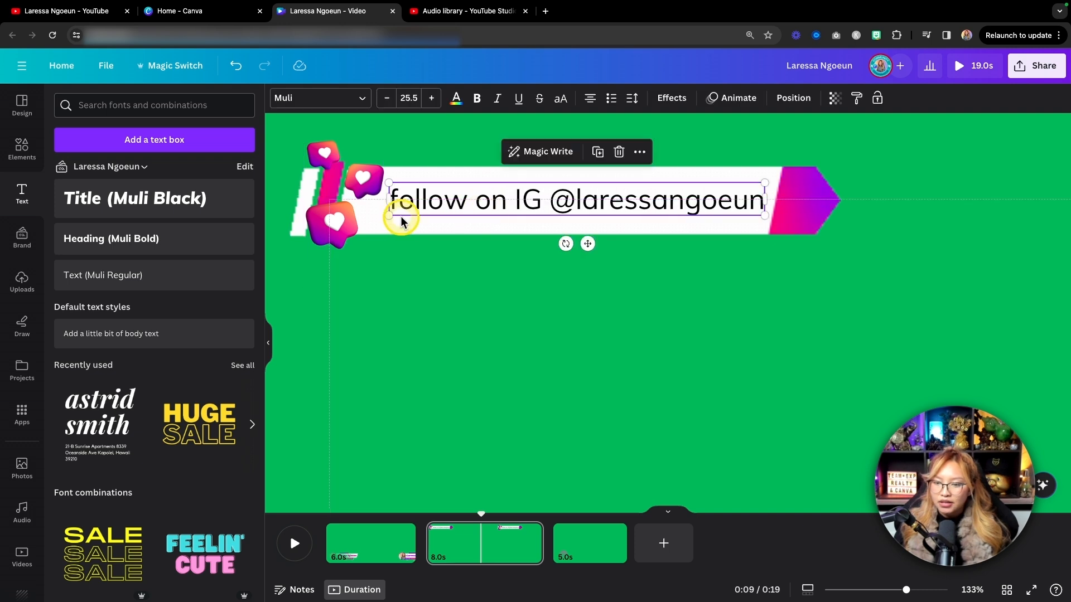
pyautogui.moveTo(387, 216)
pyautogui.mouseDown()
pyautogui.moveTo(364, 220)
pyautogui.moveTo(373, 217)
pyautogui.mouseUp()
pyautogui.moveTo(435, 201); pyautogui.dragTo(440, 202)
pyautogui.moveTo(377, 183); pyautogui.dragTo(385, 183)
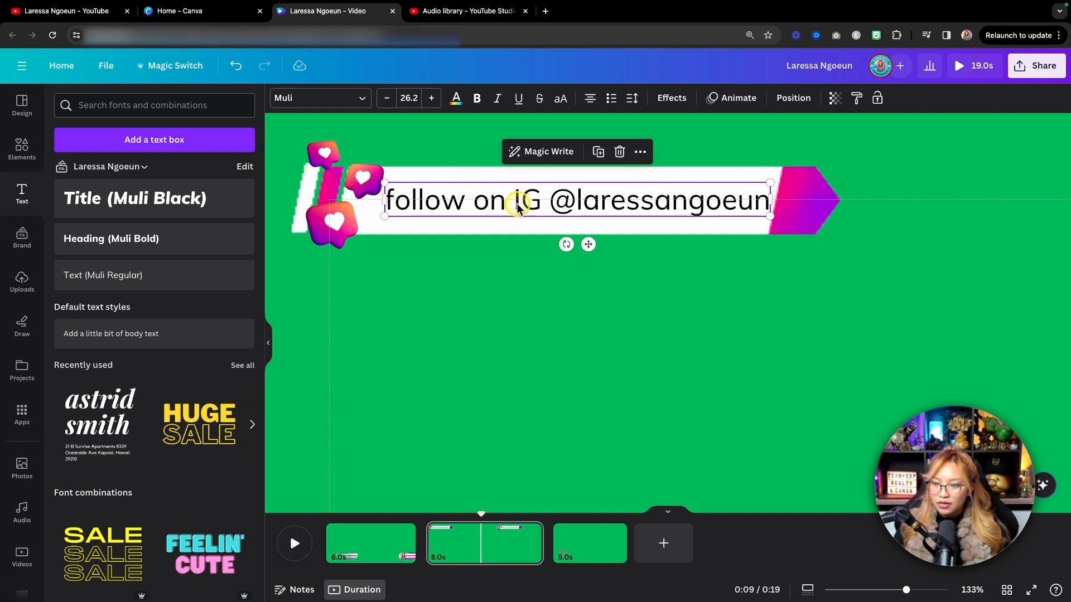
pyautogui.click(476, 100)
pyautogui.moveTo(564, 202); pyautogui.dragTo(554, 205)
pyautogui.moveTo(336, 174); pyautogui.dragTo(335, 172)
pyautogui.moveTo(569, 218); pyautogui.dragTo(563, 215)
# Tilt the heart bubbles counterclockwise at the banner's left end.
pyautogui.click(331, 235)
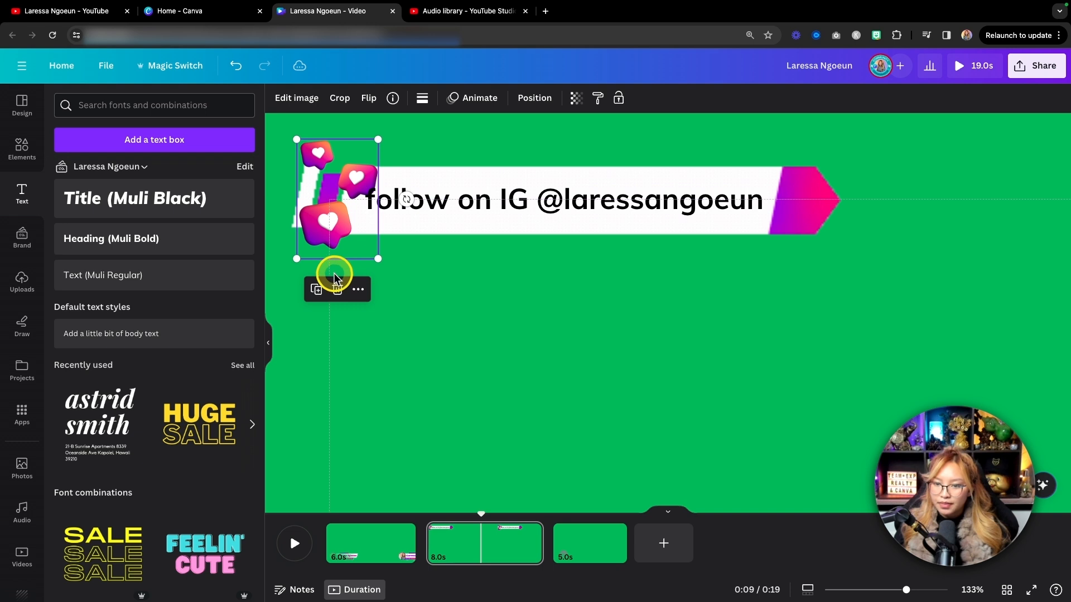
pyautogui.moveTo(402, 195); pyautogui.dragTo(397, 176)
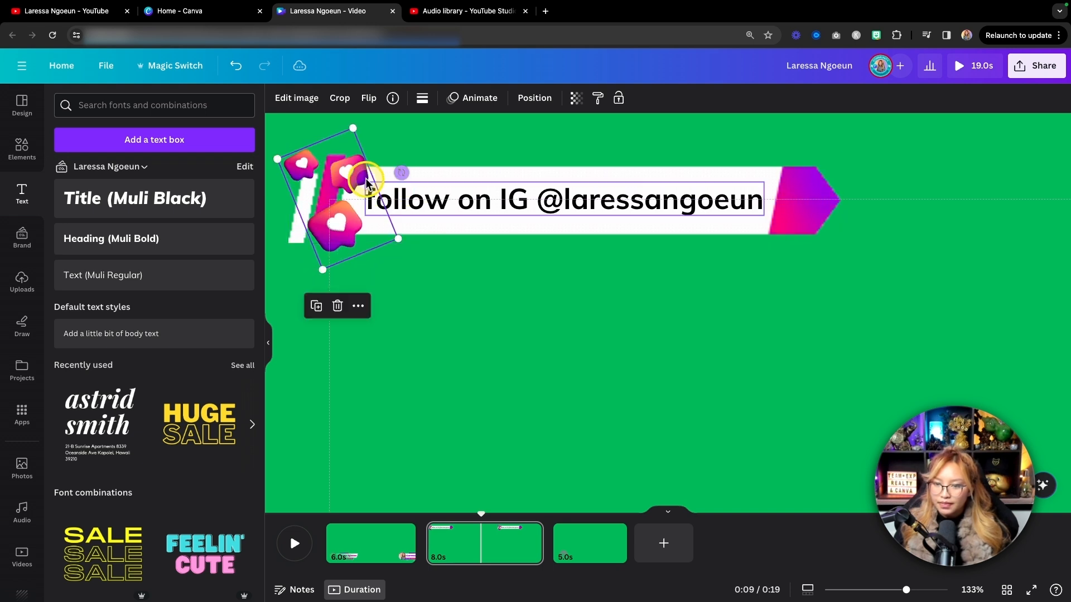
pyautogui.click(593, 210)
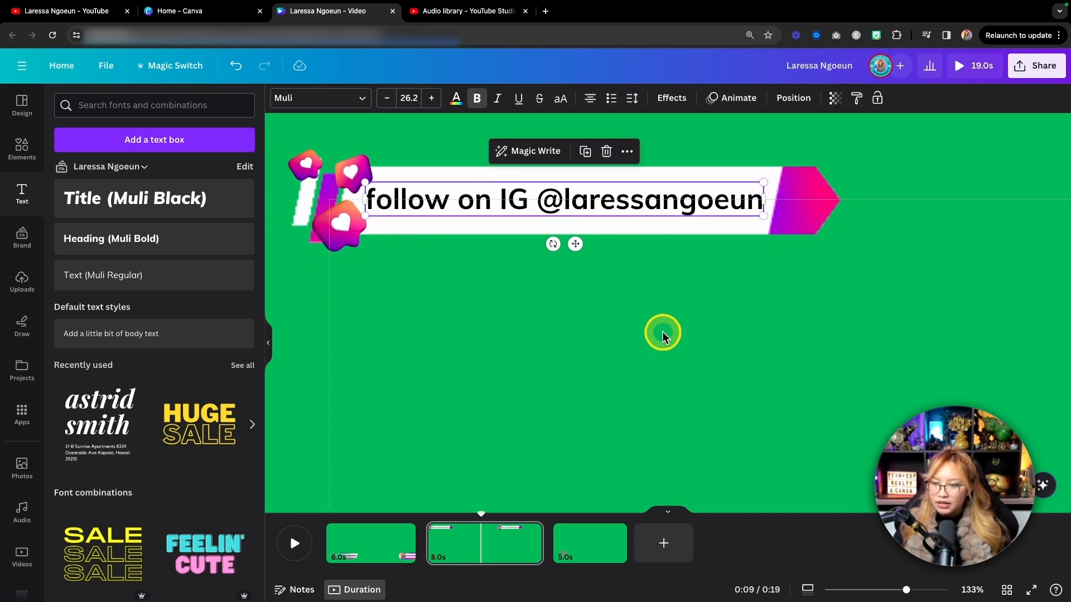
pyautogui.scroll(-10, 662, 331)
pyautogui.click(687, 246)
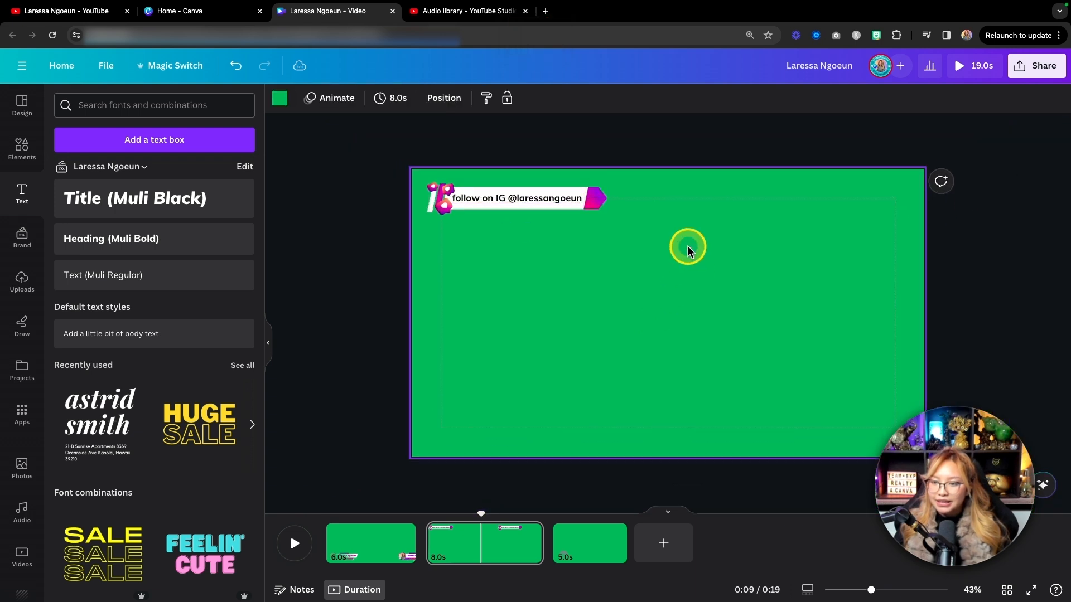
# Change the banner's "follow on IG" text color to purple.
pyautogui.scroll(8, 541, 218)
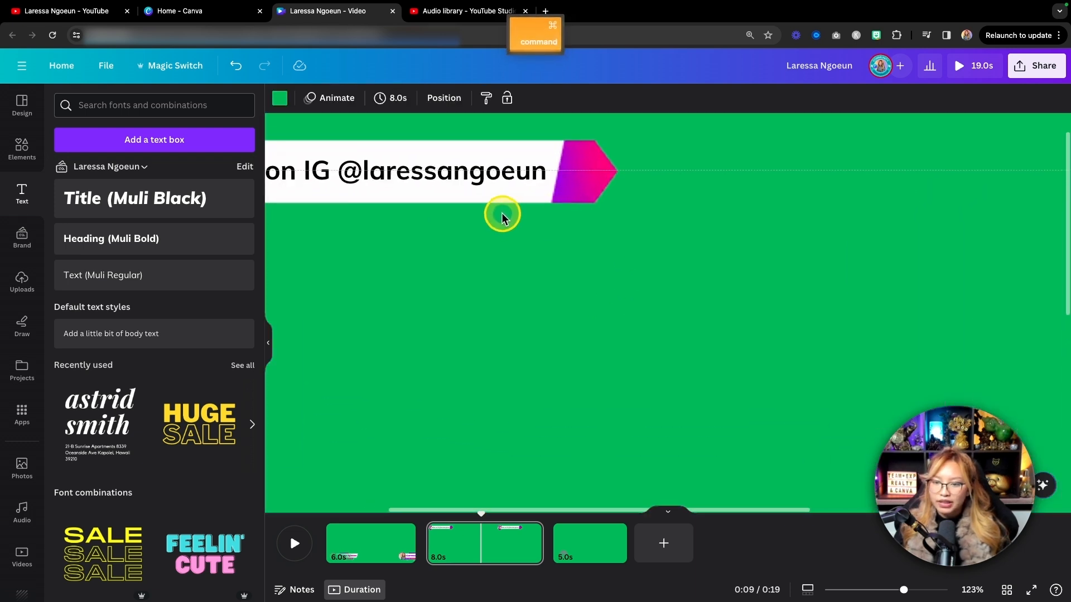
pyautogui.hscroll(-5, 500, 217)
pyautogui.click(468, 177)
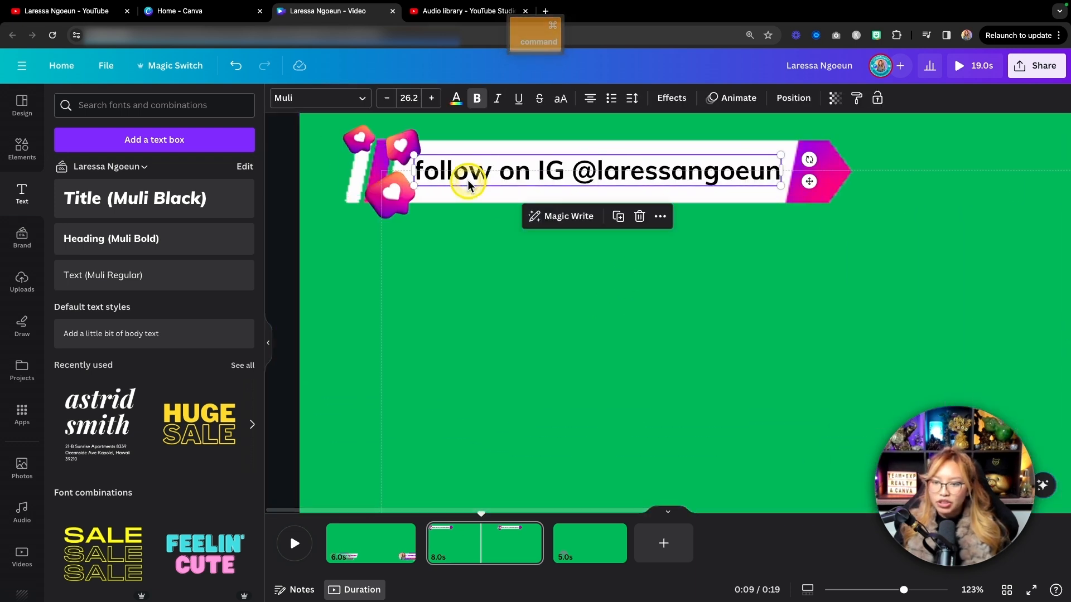
pyautogui.click(454, 99)
pyautogui.click(163, 169)
pyautogui.click(562, 291)
pyautogui.click(602, 174)
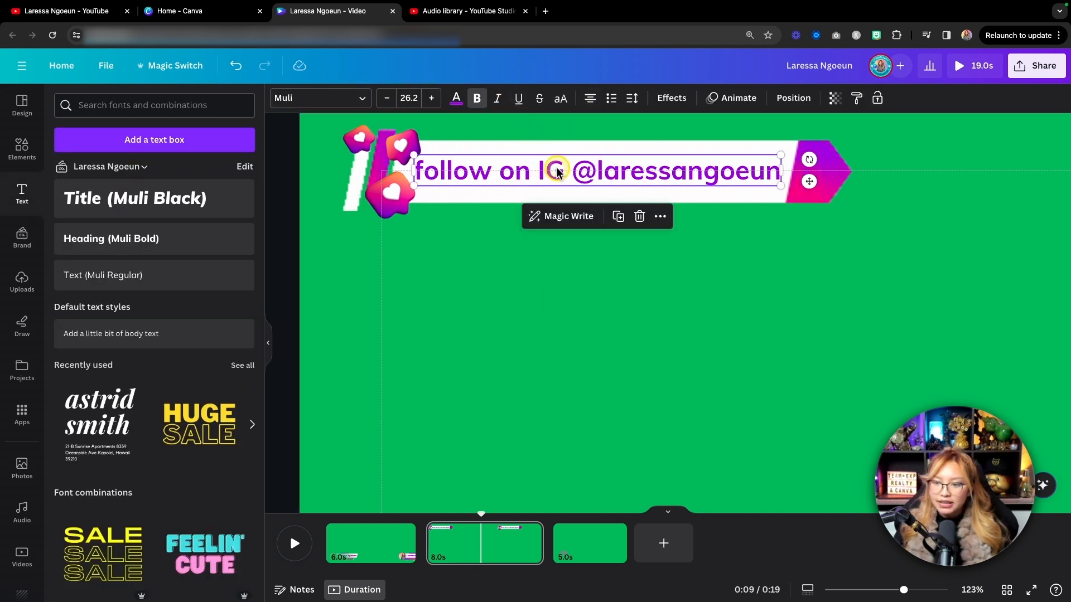
# Try the Lift effect on the banner text, and apply the Shadow effect instead.
pyautogui.click(674, 98)
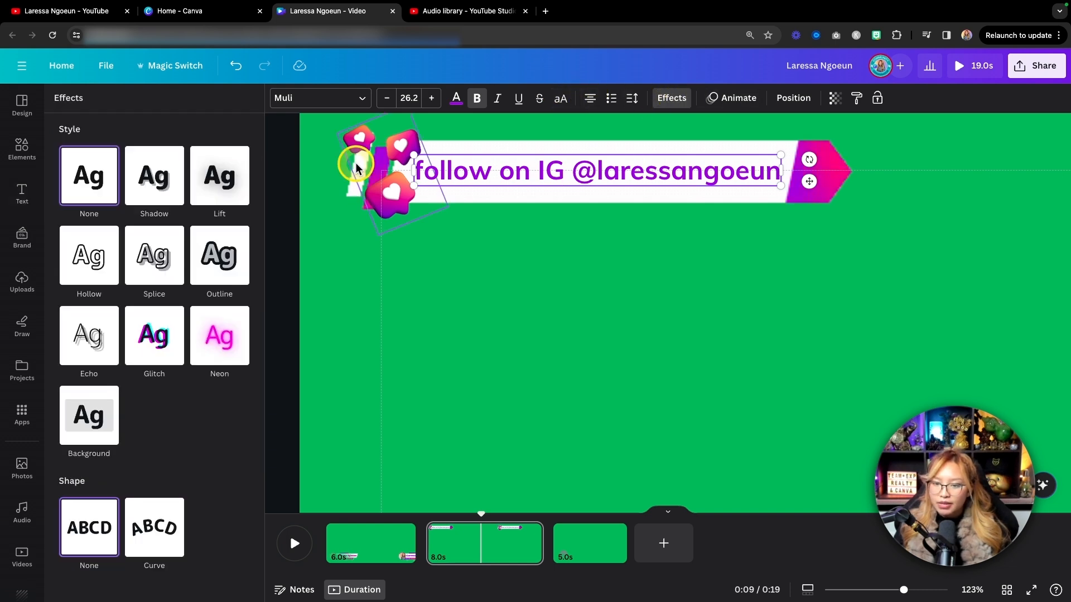
pyautogui.click(223, 180)
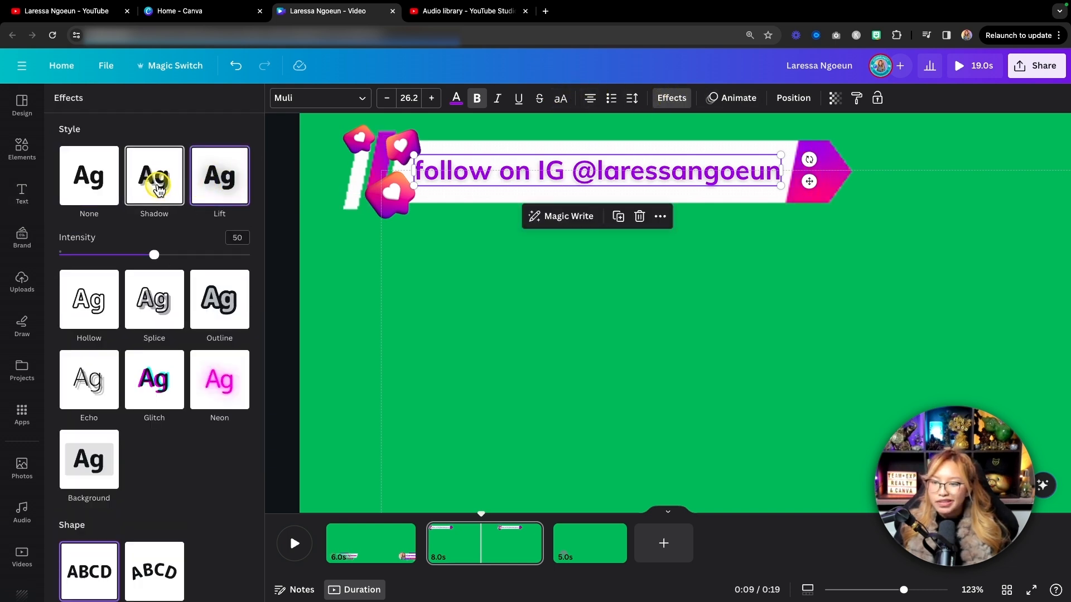
pyautogui.click(161, 188)
pyautogui.click(565, 328)
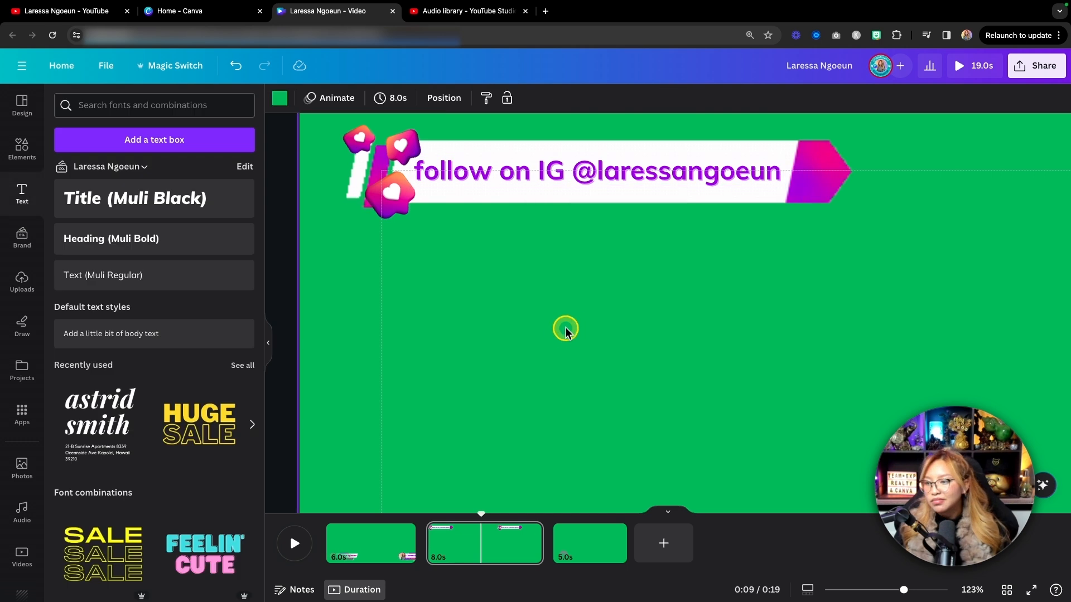
pyautogui.scroll(-5, 565, 328)
pyautogui.scroll(-1, 564, 326)
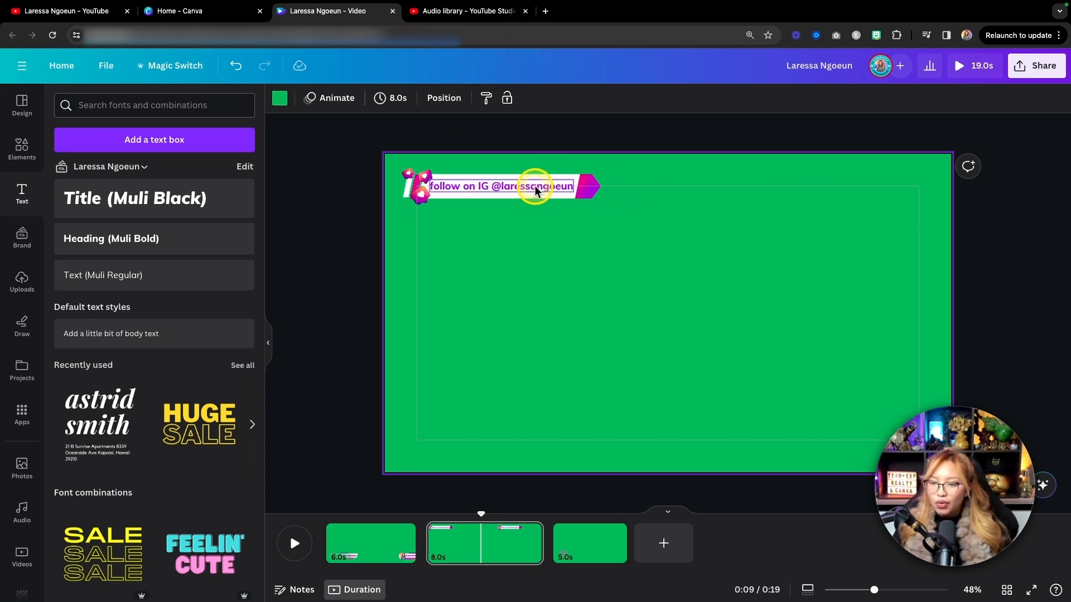
# Group the heart bubbles, banner graphic and call-to-action text.
pyautogui.scroll(4, 419, 200)
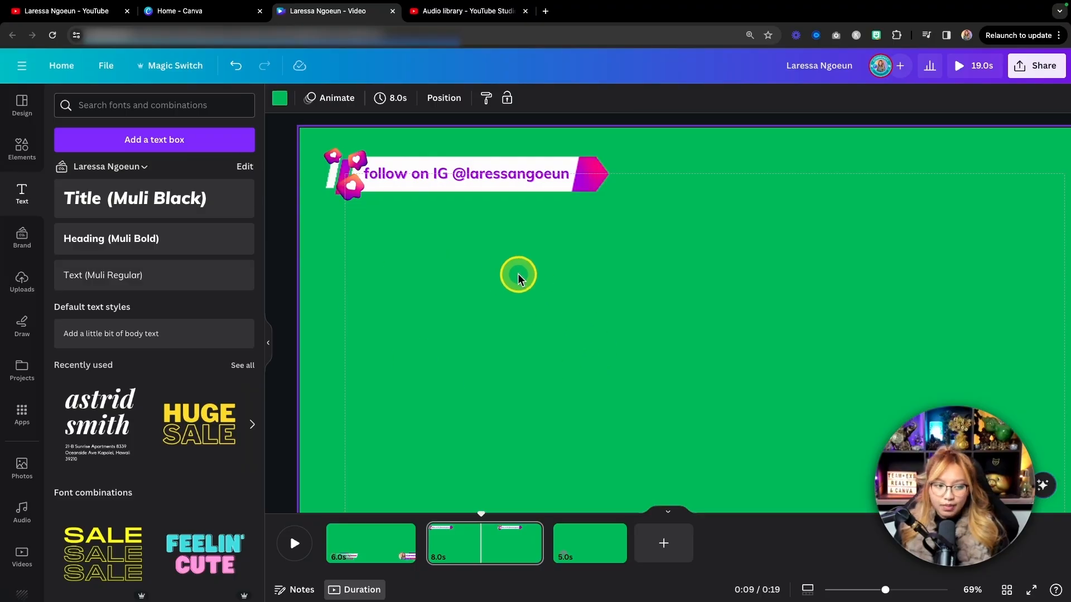
pyautogui.moveTo(648, 277); pyautogui.dragTo(311, 132)
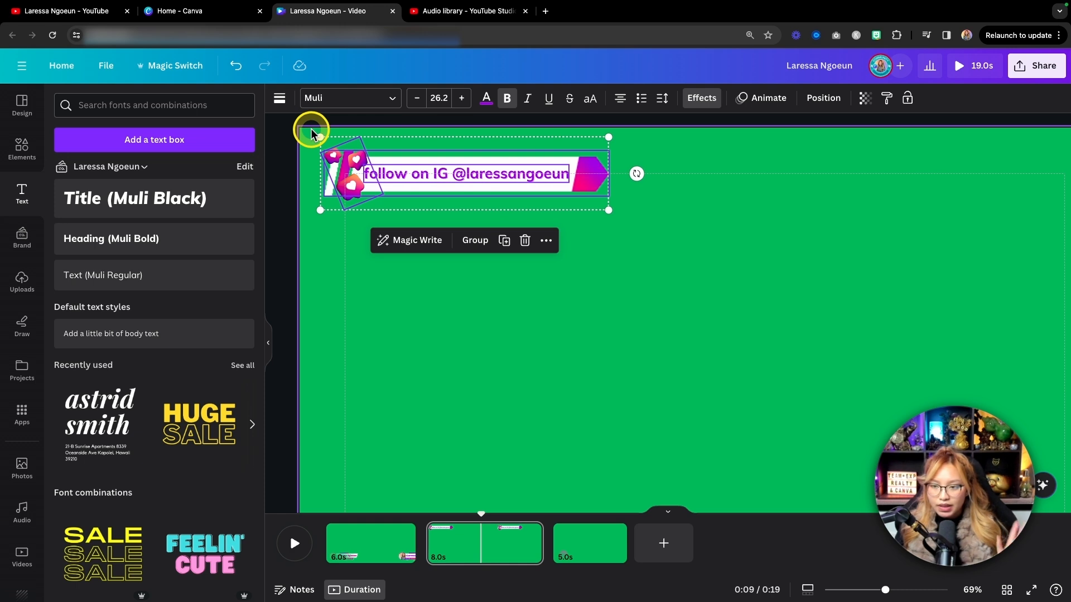
pyautogui.click(481, 244)
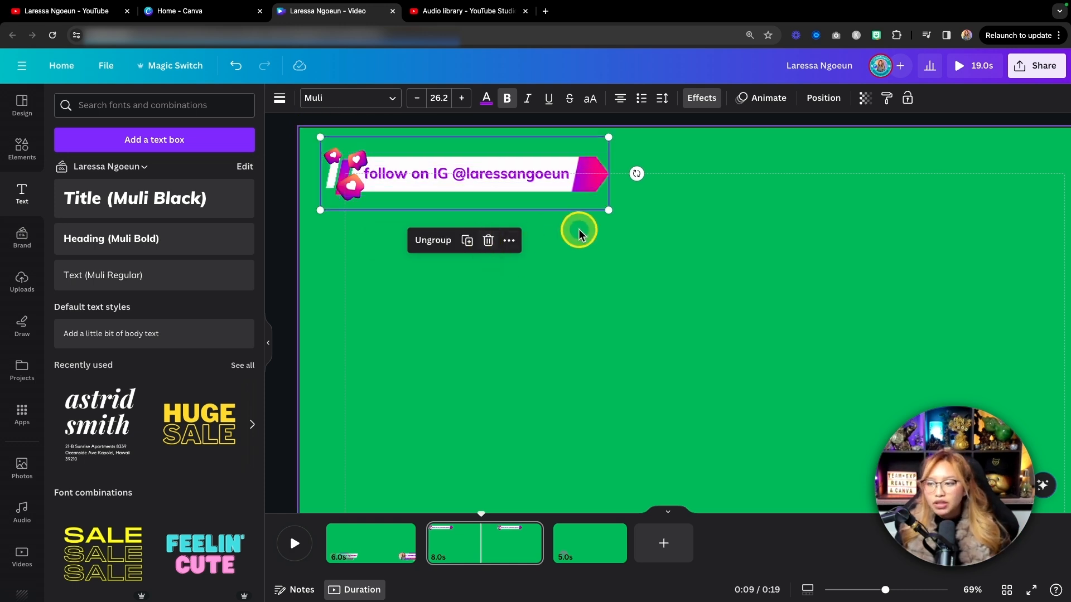
# Animate the banner group with Pan on both enter and exit, at a reduced speed and with the exit animation reversed.
pyautogui.click(761, 100)
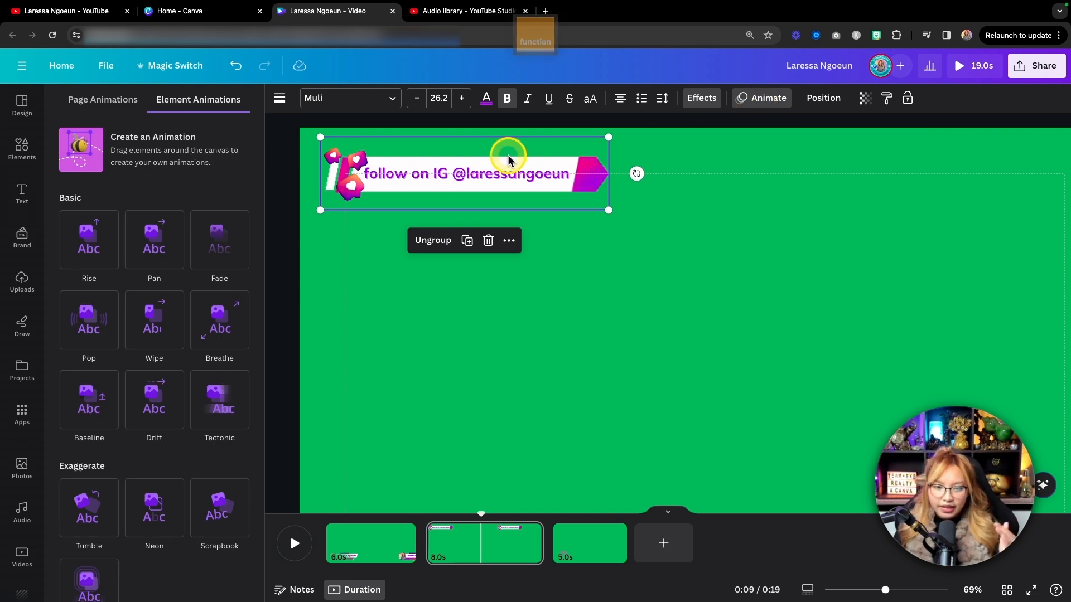
pyautogui.click(151, 243)
pyautogui.moveTo(148, 403); pyautogui.dragTo(109, 407)
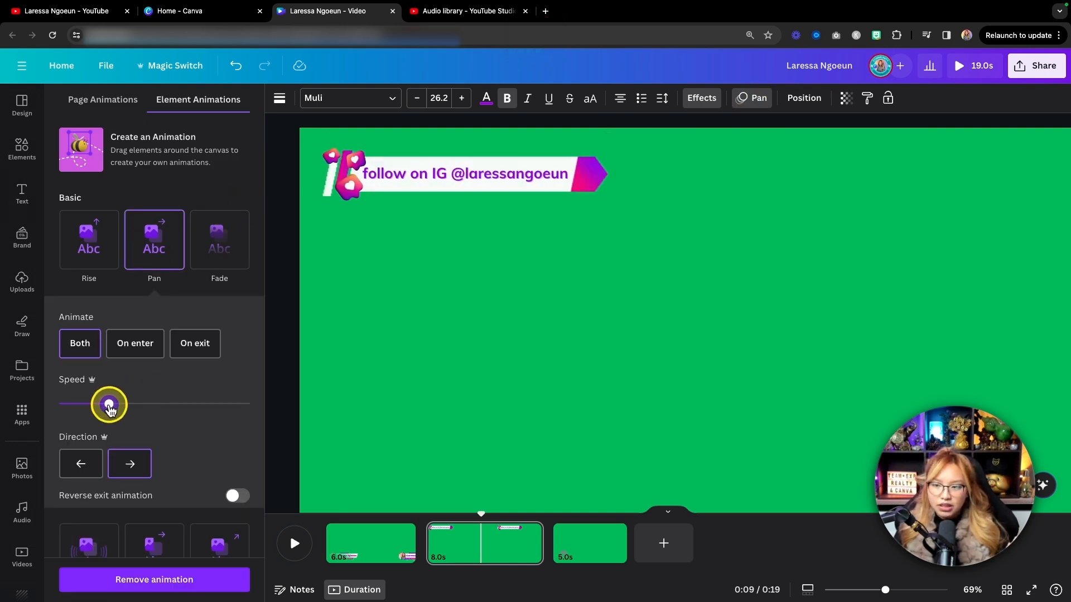
pyautogui.click(232, 496)
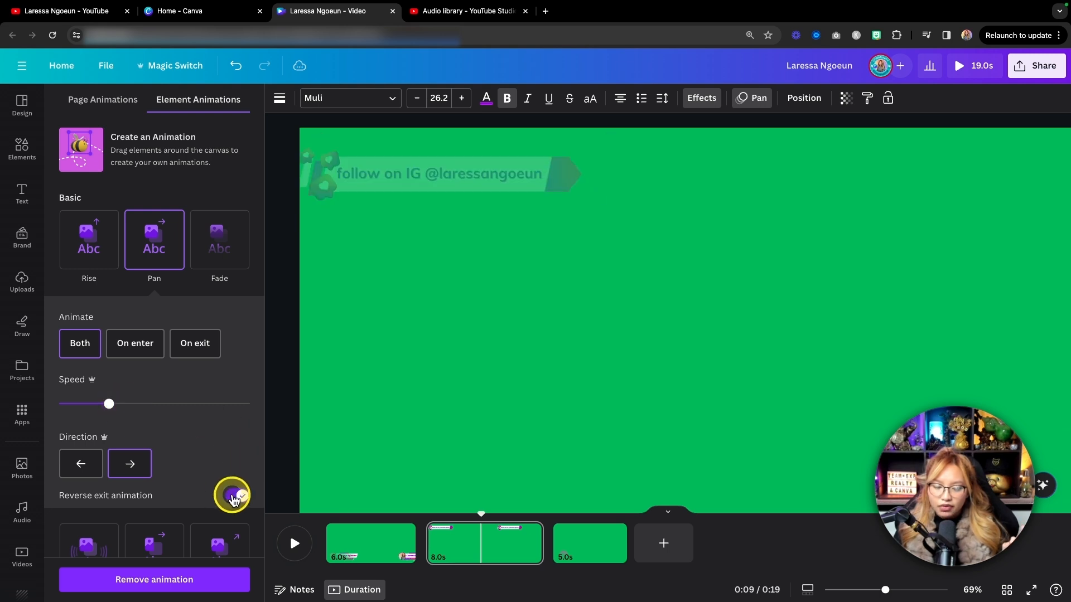
# Shorten page 2 to 5.5 seconds and play it back from its start.
pyautogui.moveTo(532, 553); pyautogui.dragTo(495, 552)
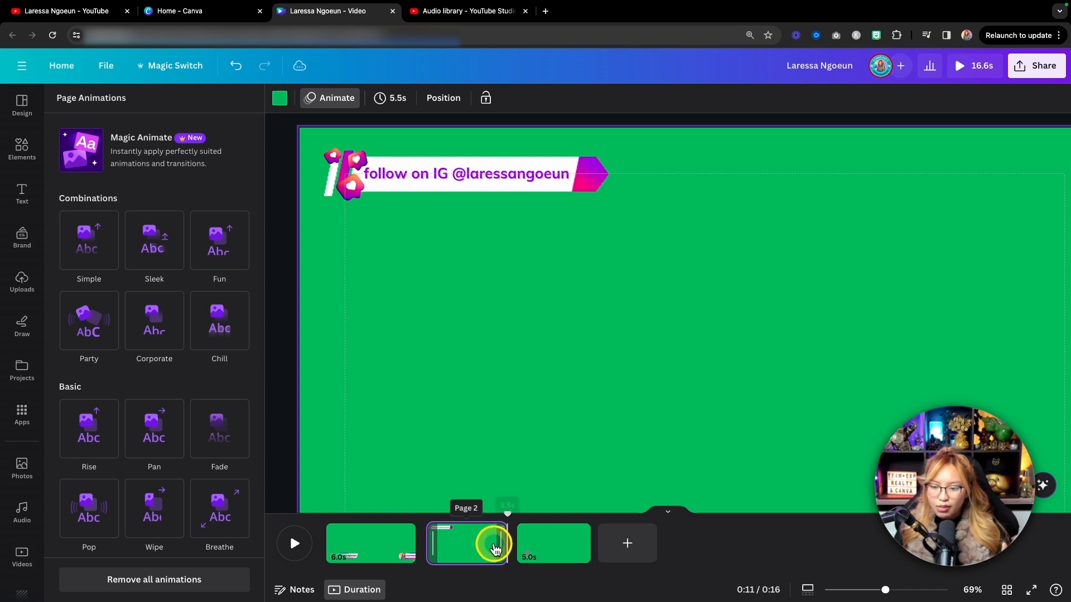
pyautogui.moveTo(507, 514); pyautogui.dragTo(421, 520)
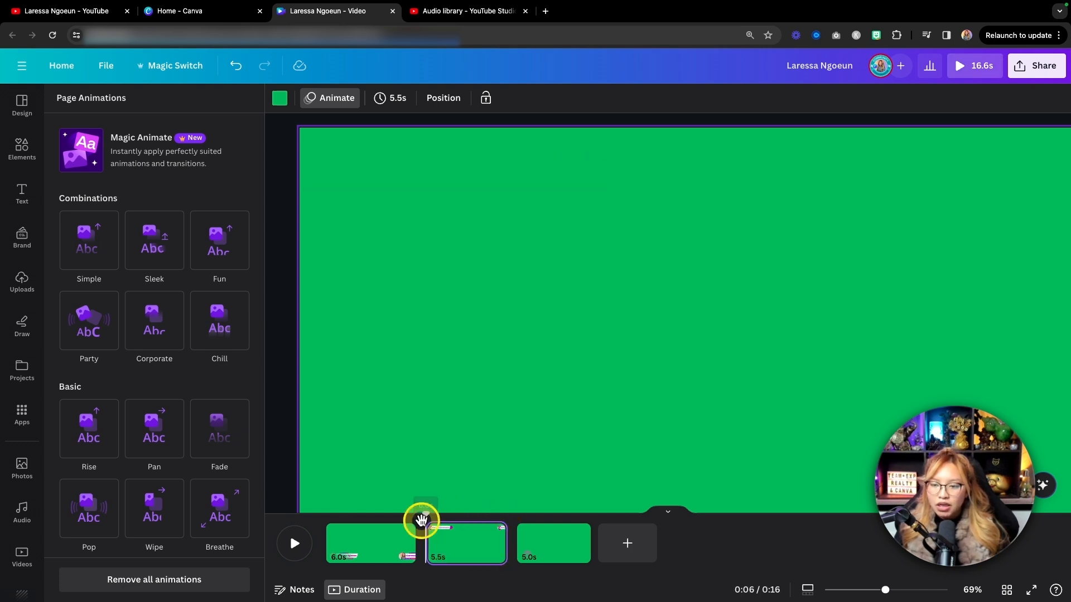
pyautogui.press('space')
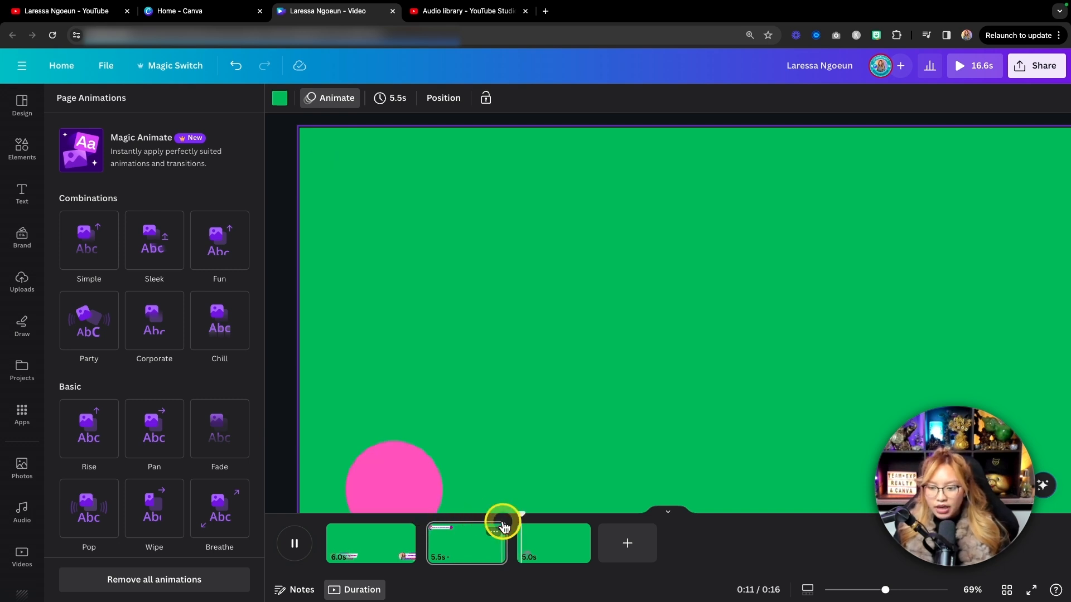
pyautogui.click(294, 544)
# Preview the Skate, Roll and Bounce text animations on the call-to-action text in the page 2 banner.
pyautogui.moveTo(541, 510); pyautogui.dragTo(457, 516)
pyautogui.click(409, 174)
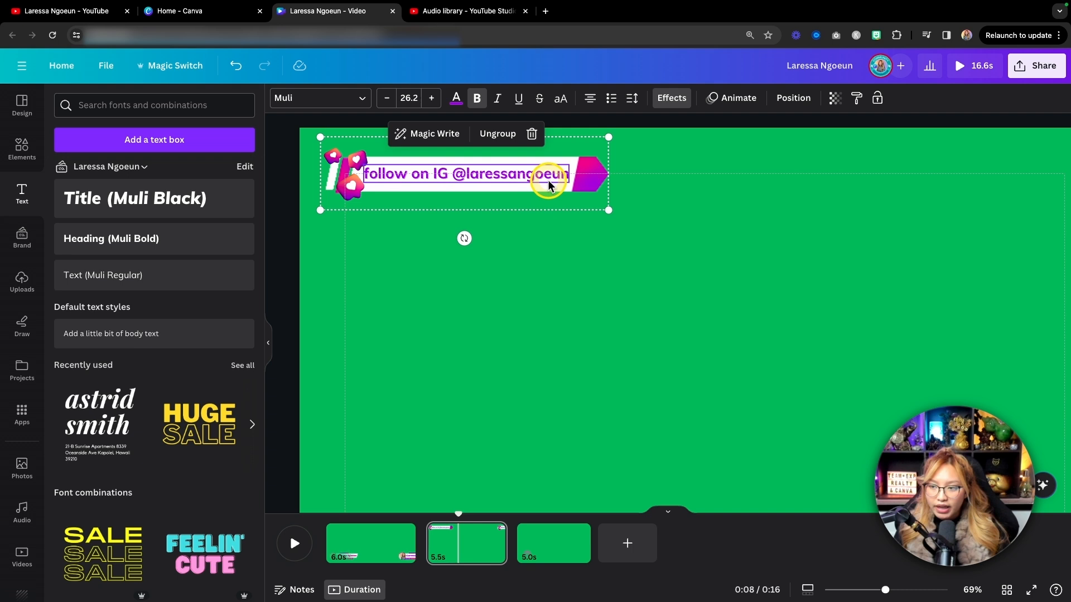
pyautogui.click(736, 103)
pyautogui.click(736, 103)
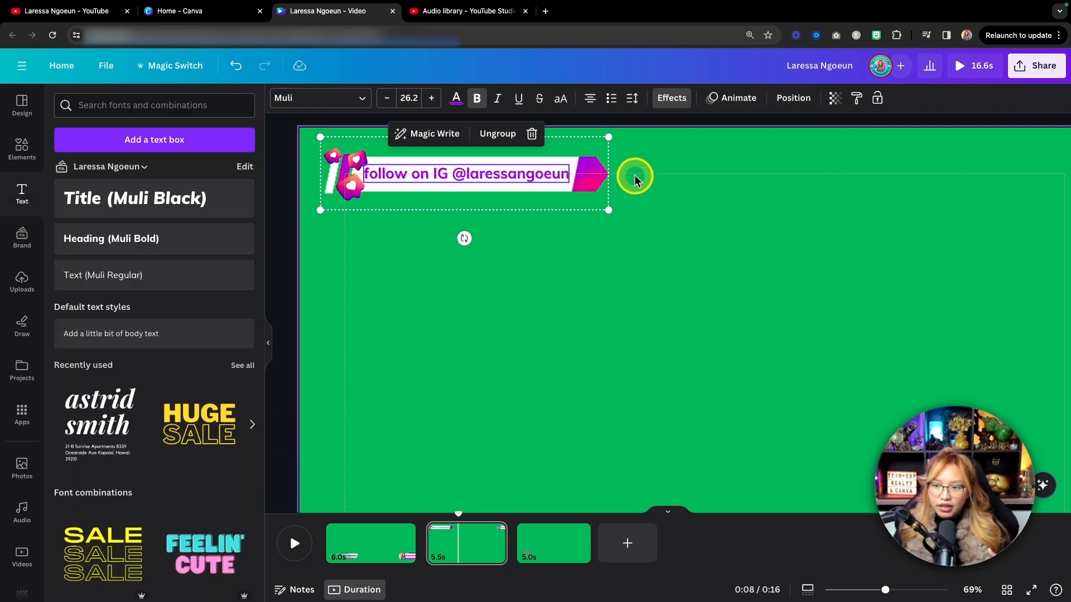
pyautogui.click(734, 98)
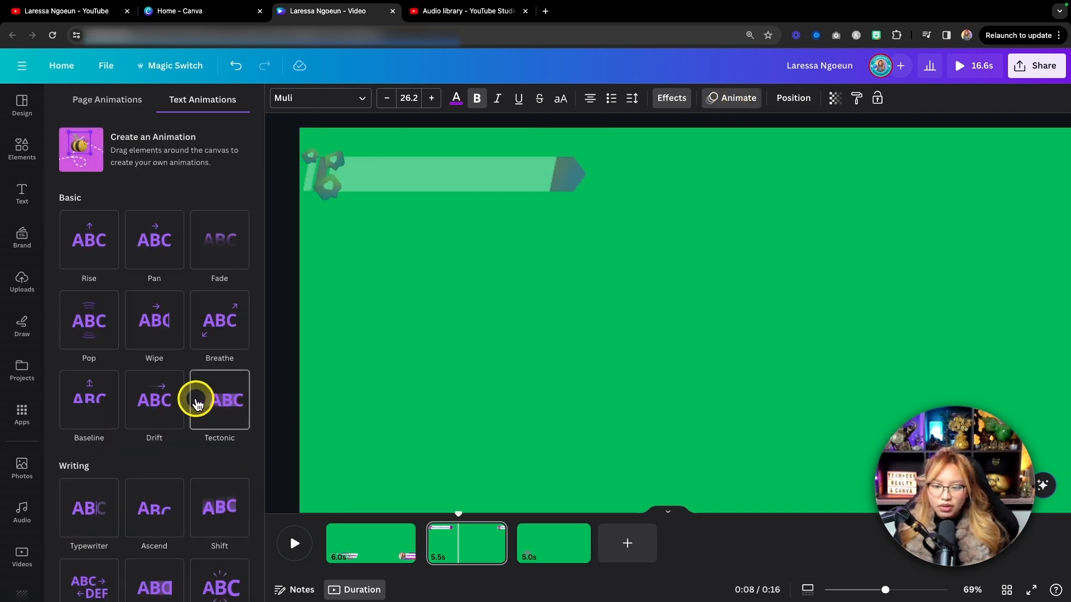
pyautogui.scroll(-4, 196, 404)
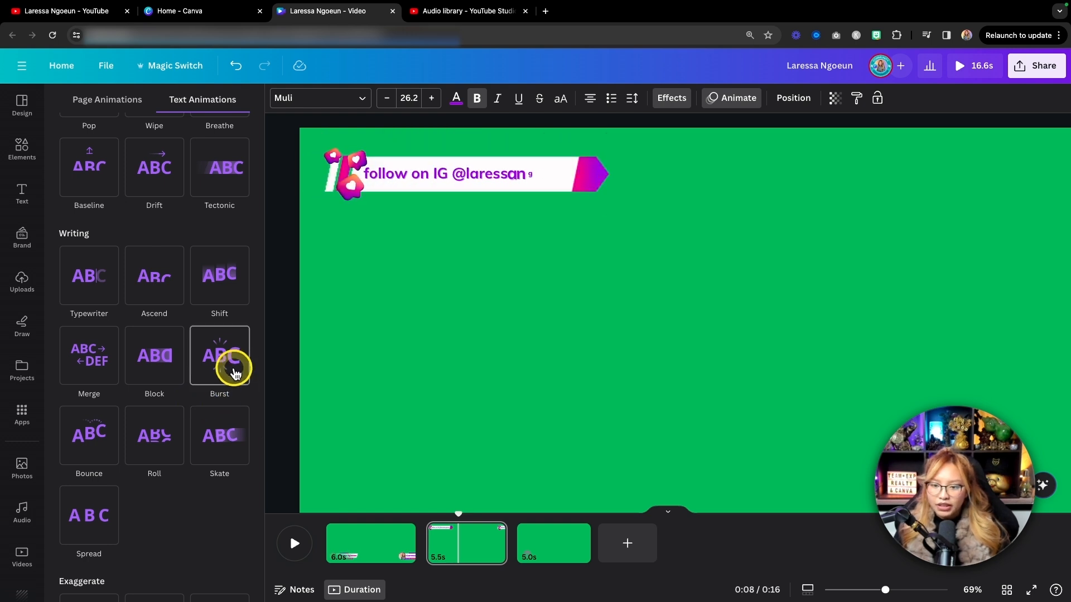
pyautogui.click(223, 431)
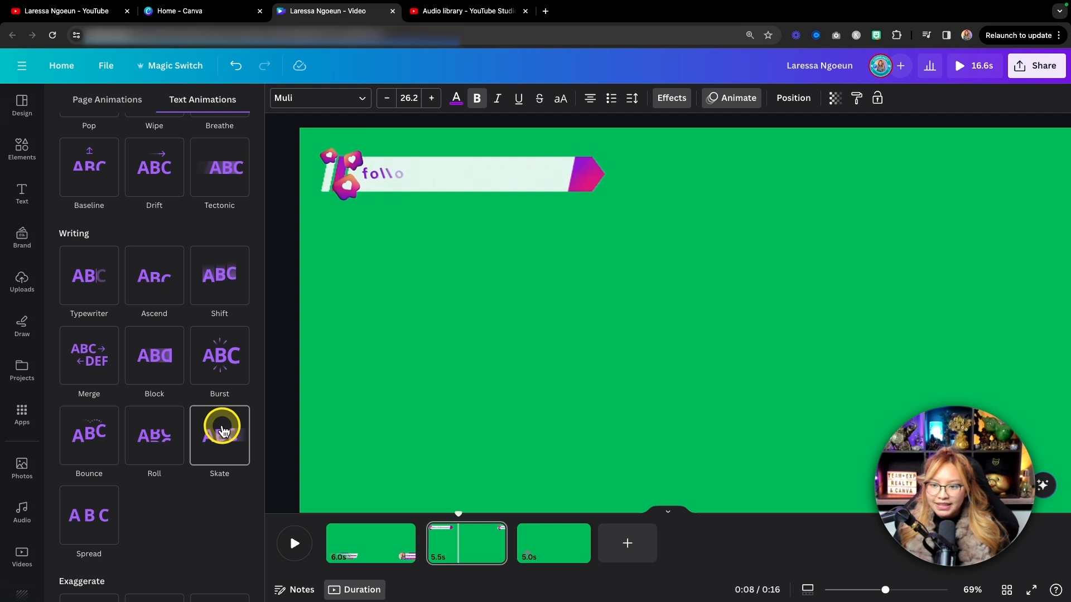
pyautogui.click(159, 451)
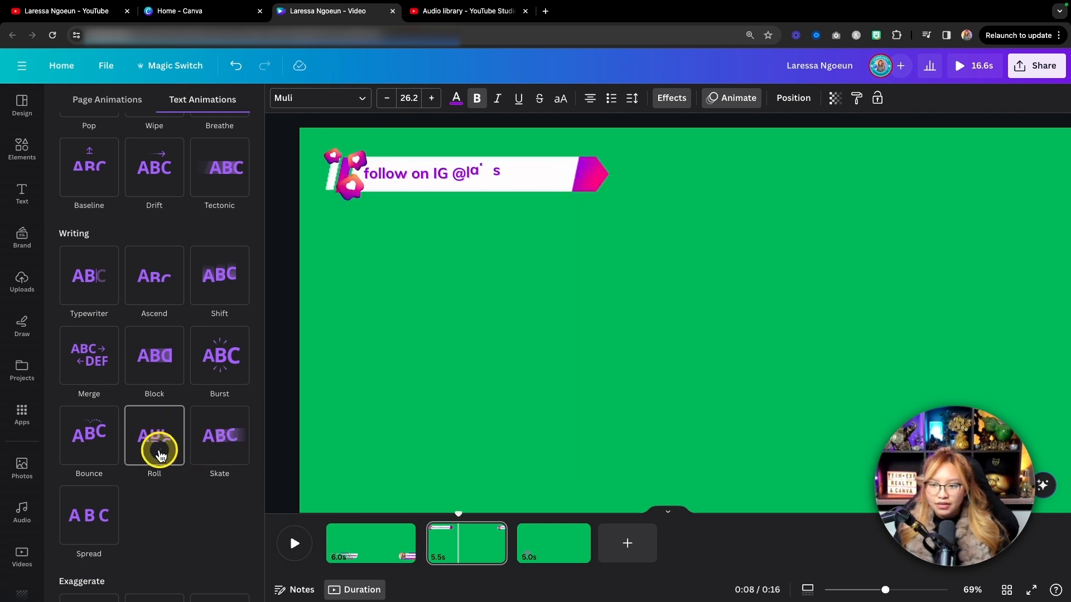
pyautogui.click(107, 451)
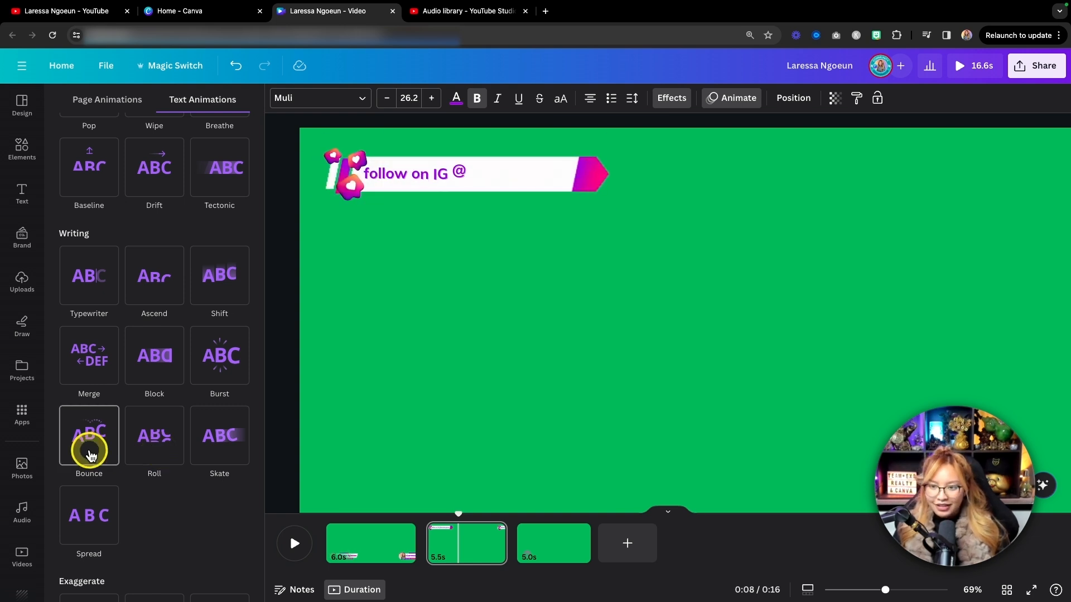
# Compare the Merge, Block and Burst animations on the call-to-action text, and apply Block.
pyautogui.click(95, 365)
pyautogui.click(127, 365)
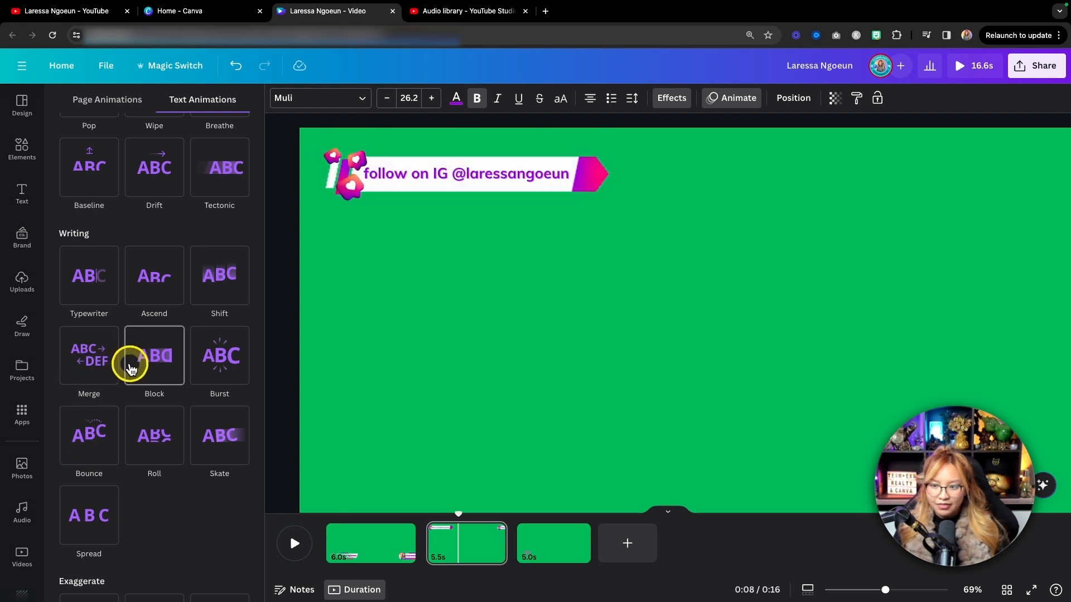
pyautogui.click(216, 357)
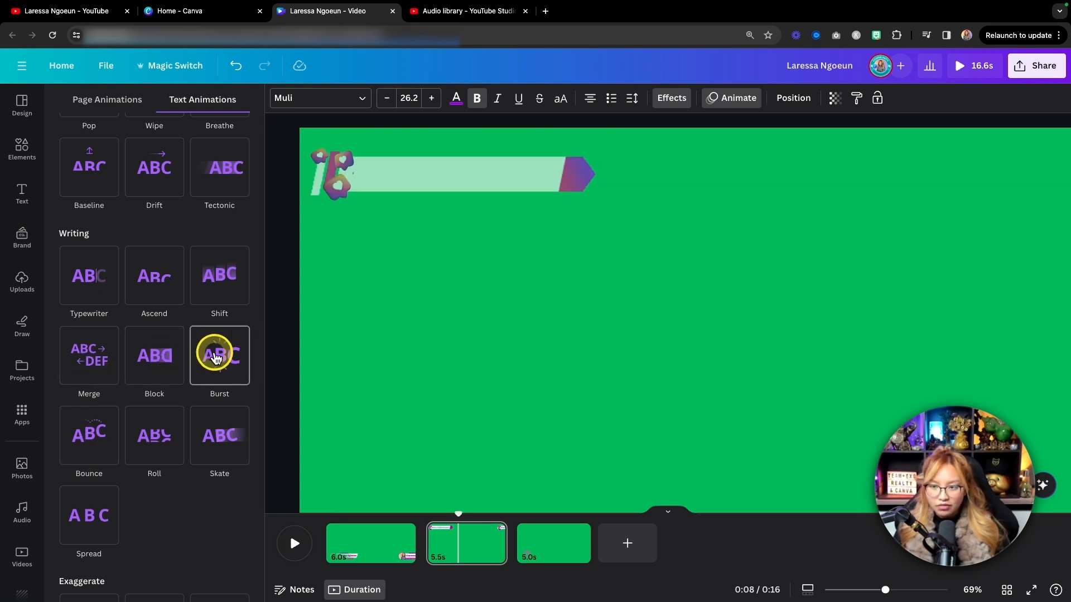
pyautogui.click(179, 359)
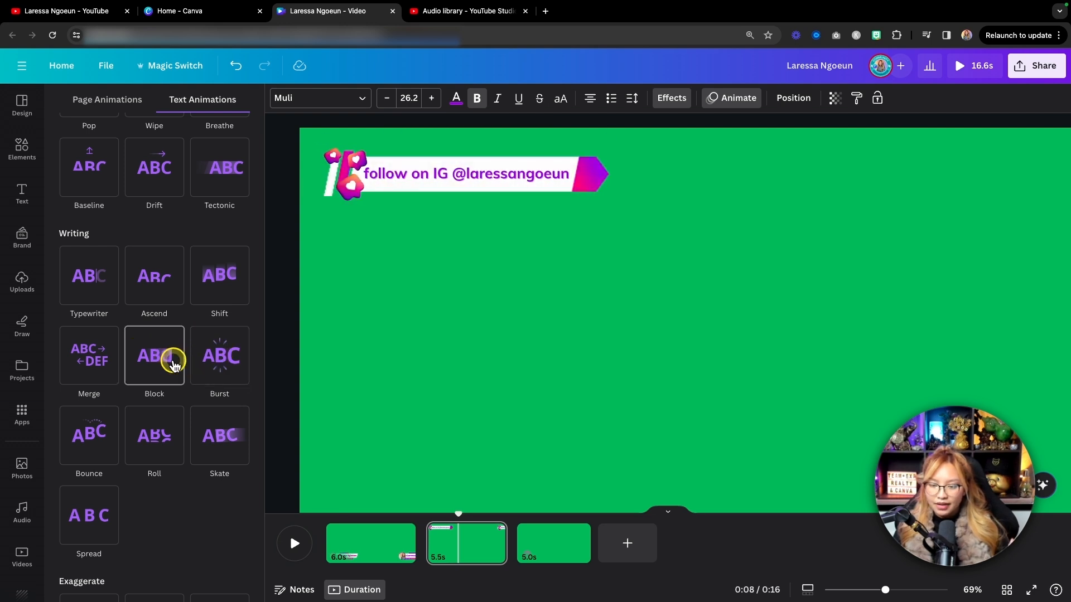
pyautogui.click(175, 364)
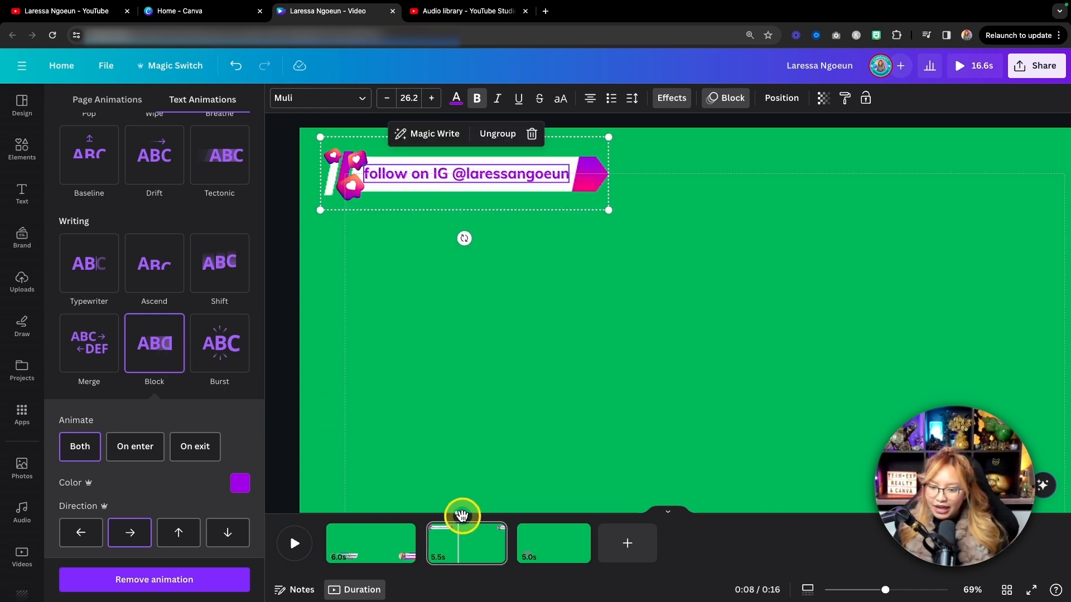
# Extend page 2 to 6.0 seconds and play it back from its start.
pyautogui.moveTo(504, 542); pyautogui.dragTo(511, 542)
pyautogui.click(419, 518)
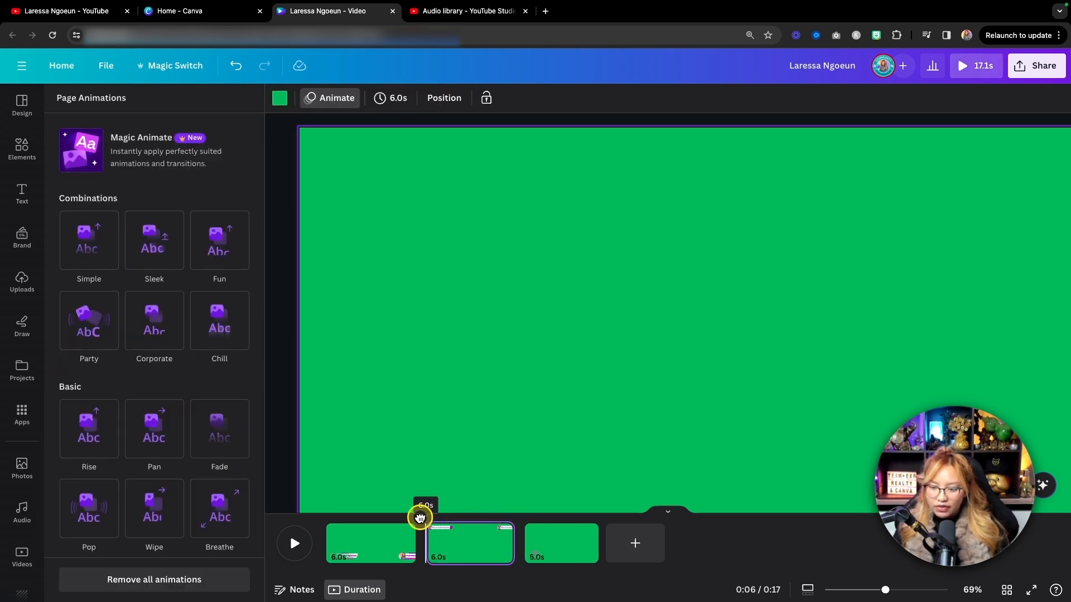
pyautogui.click(300, 543)
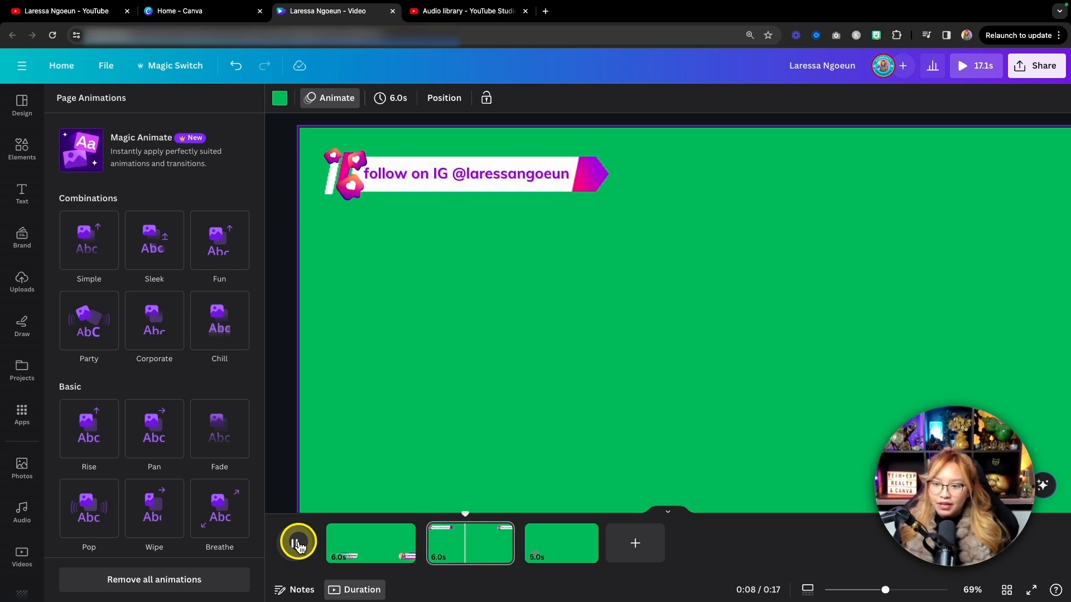
pyautogui.moveTo(471, 516); pyautogui.dragTo(423, 521)
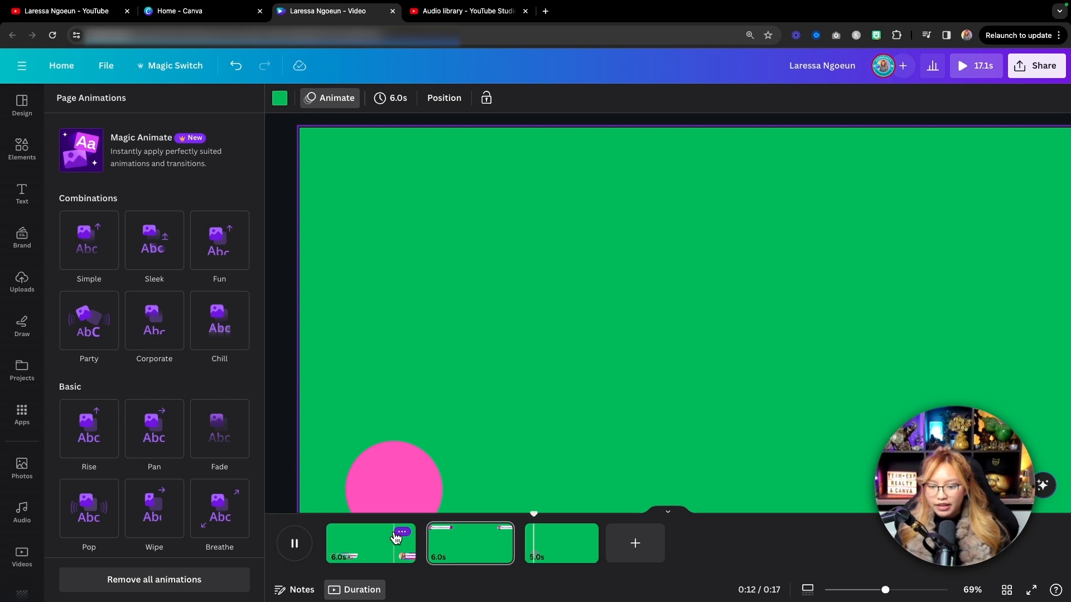
pyautogui.click(294, 544)
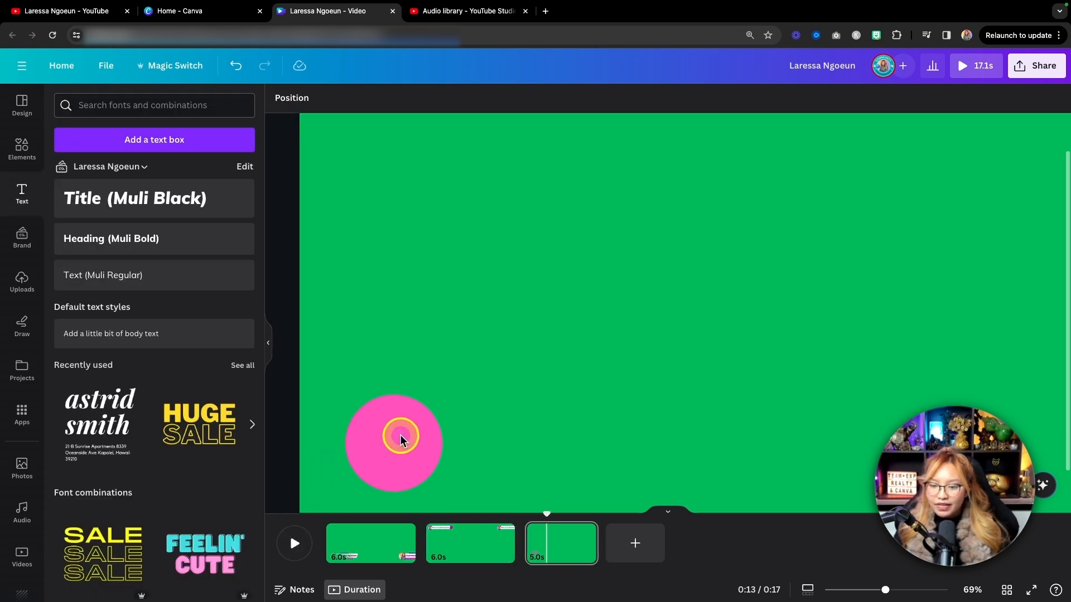
# Search the graphics library for "thumb up" for the page with the pink circle.
pyautogui.scroll(-2, 454, 401)
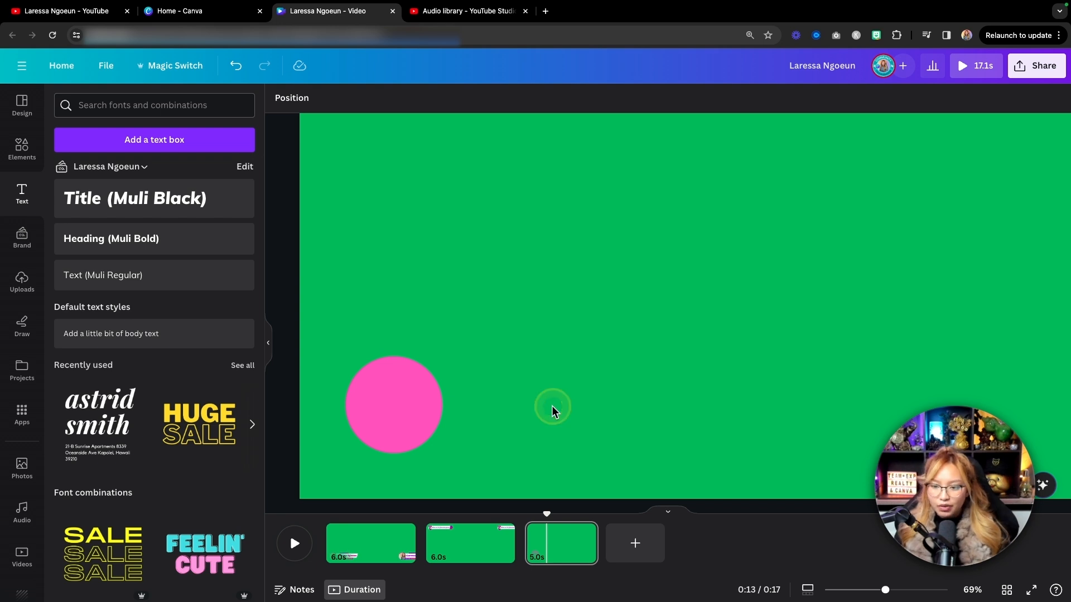
pyautogui.click(23, 149)
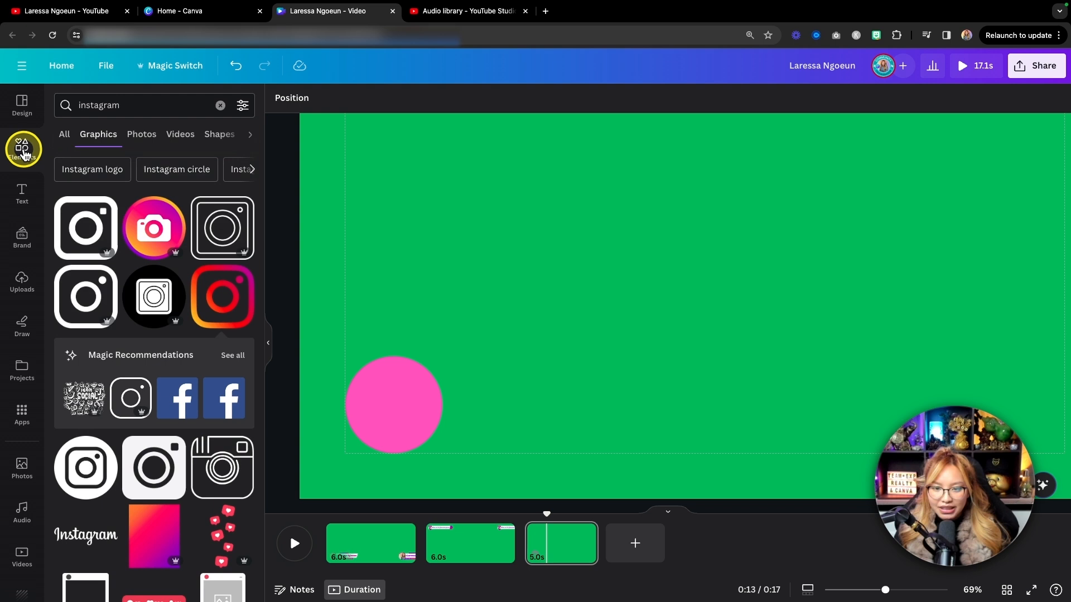
pyautogui.click(136, 105)
pyautogui.write('thumb')
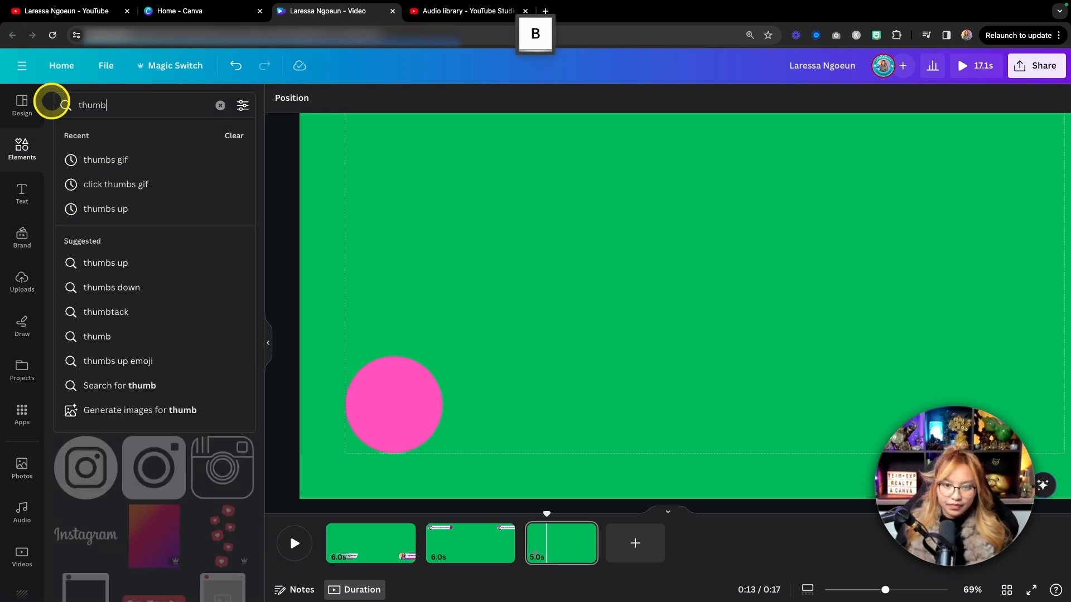
pyautogui.write(' up')
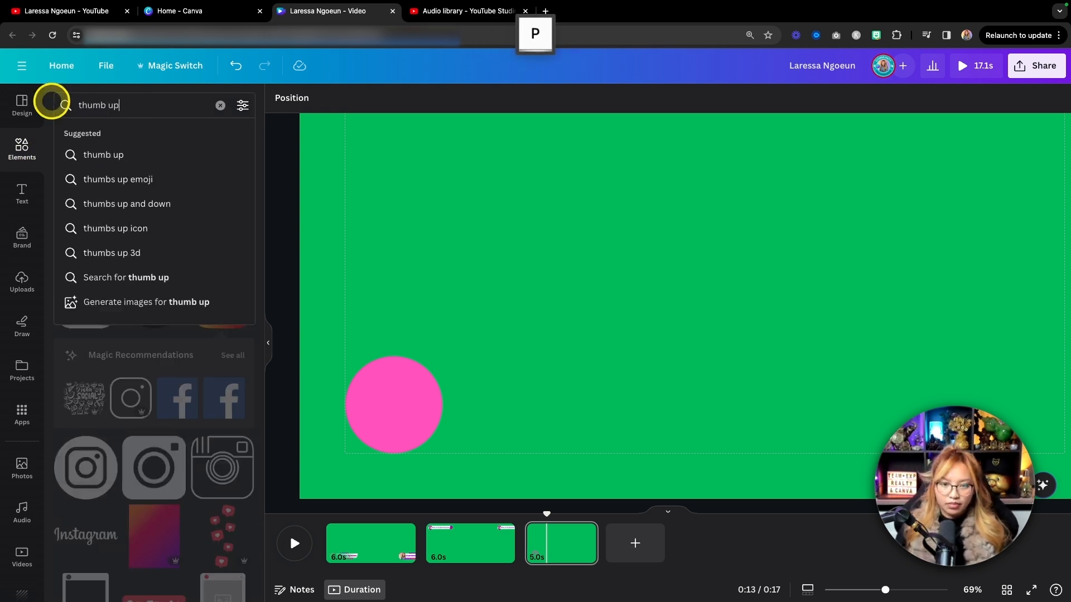
pyautogui.press('Return')
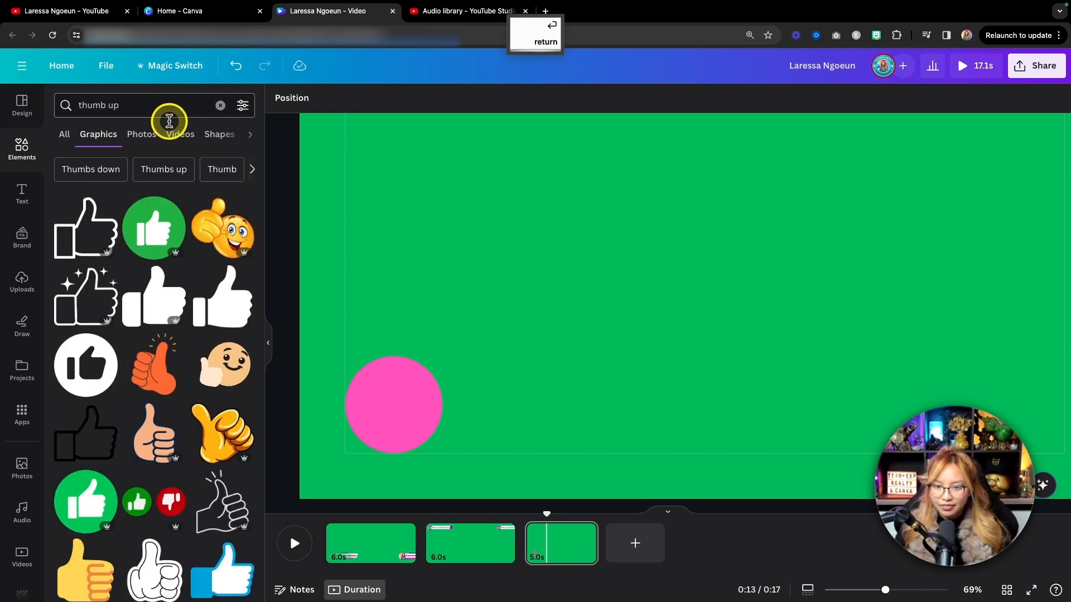
# Add the outlined thumb with sparkles and the solid thumb, and shrink the solid one to fit inside the pink circle.
pyautogui.click(86, 296)
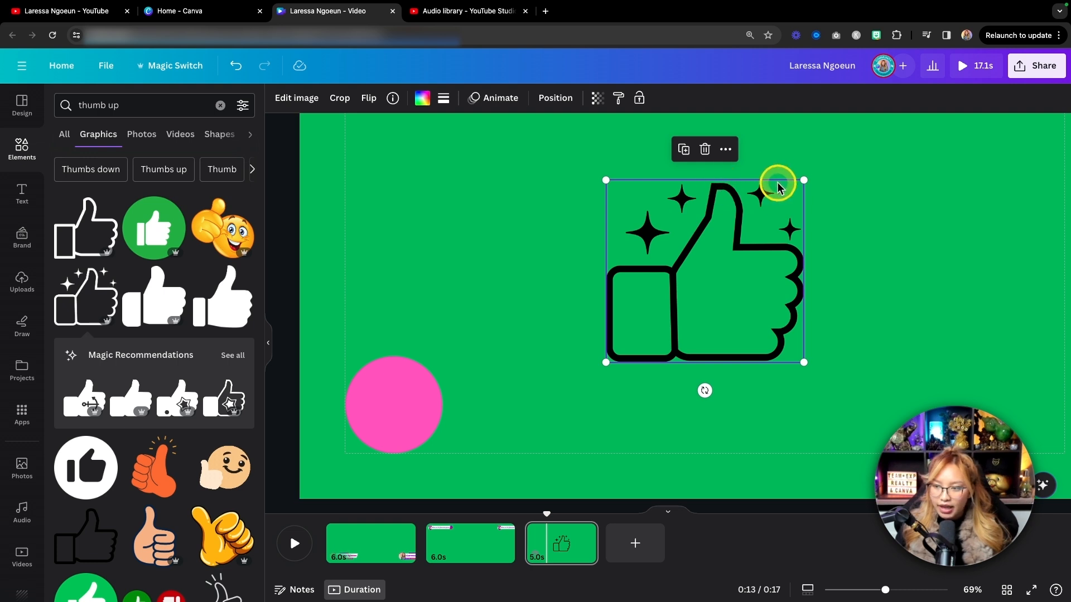
pyautogui.click(177, 297)
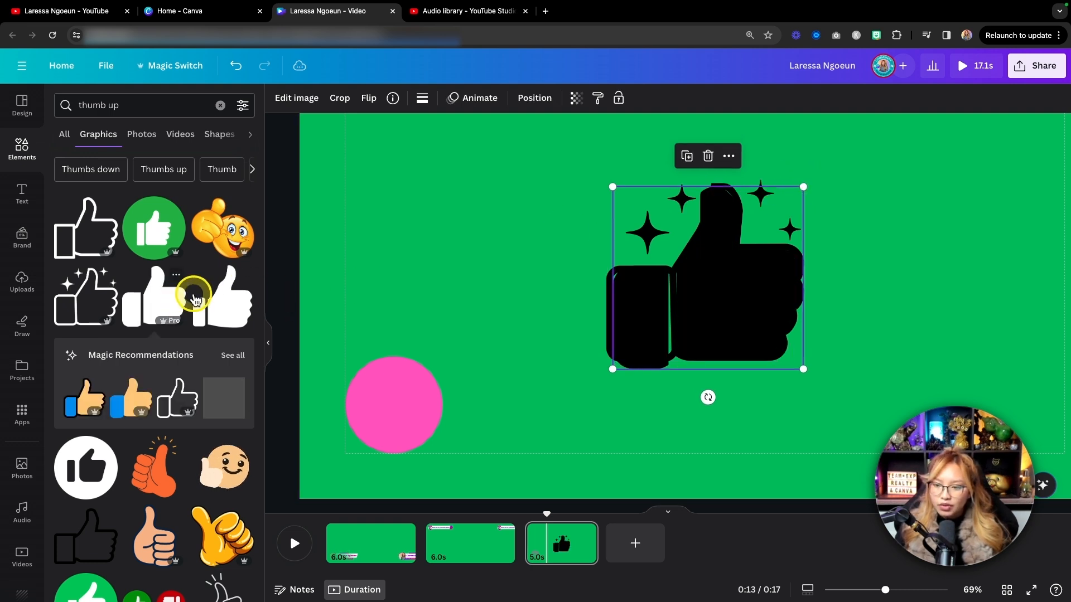
pyautogui.moveTo(728, 286); pyautogui.dragTo(466, 359)
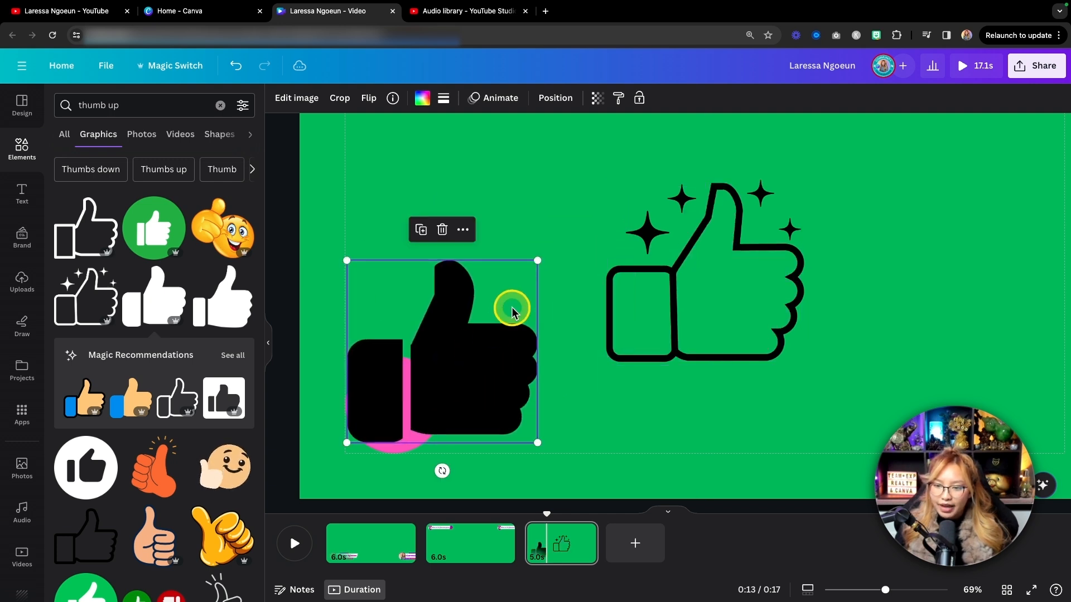
pyautogui.moveTo(538, 263); pyautogui.dragTo(400, 398)
# Recolour the circle behind the solid thumb to the document pink #ff1aa7.
pyautogui.click(404, 360)
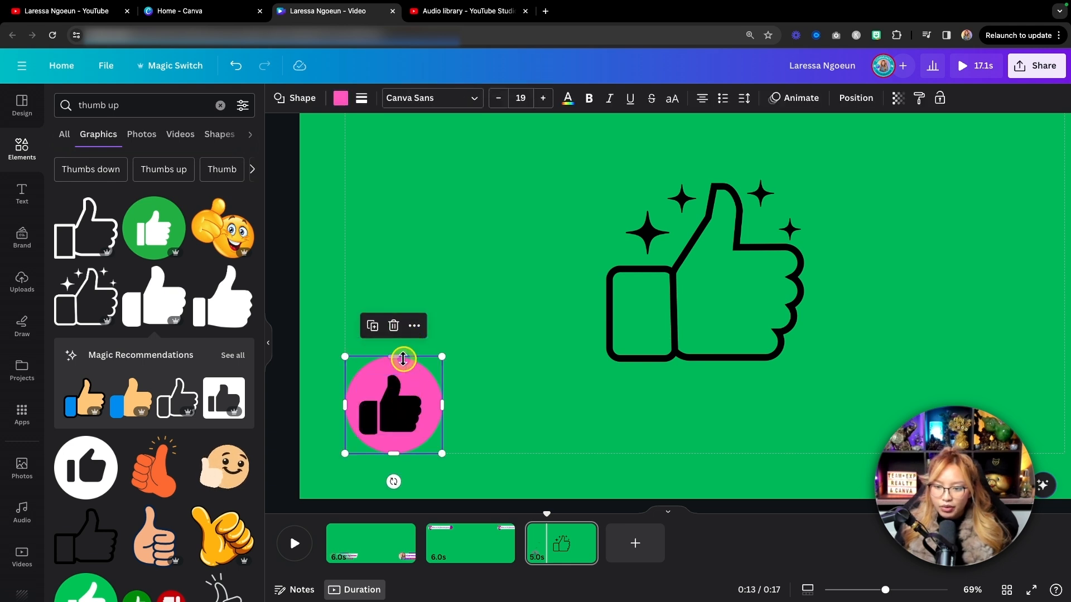
pyautogui.click(337, 100)
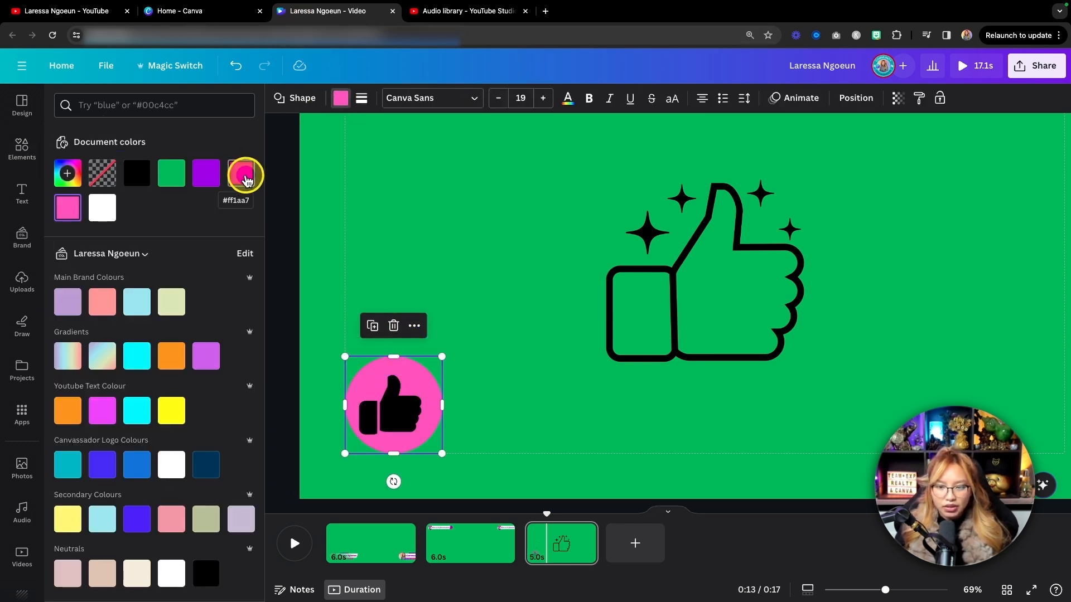
pyautogui.click(241, 173)
# Try purple on the solid thumb, recolour it white (#ffffff) instead, and slightly enlarge and centre it in the circle.
pyautogui.click(383, 401)
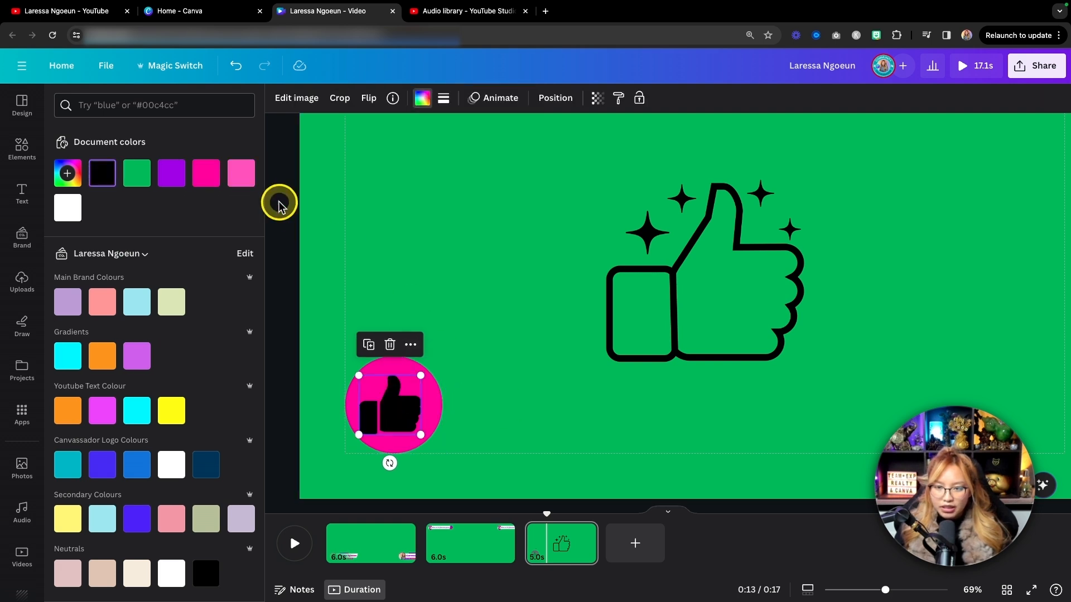
pyautogui.click(177, 172)
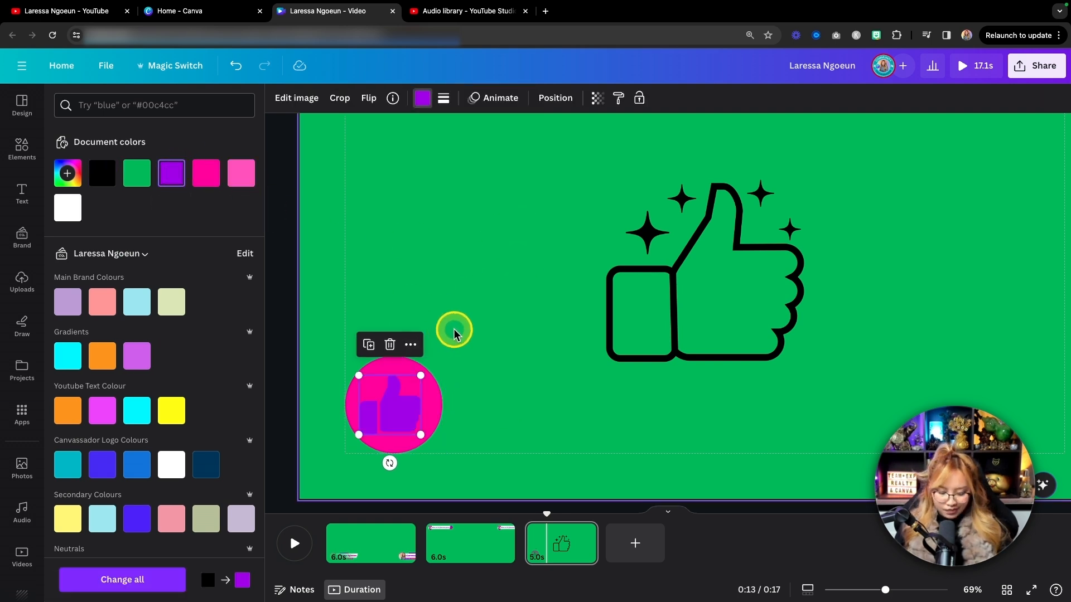
pyautogui.press('super+z')
pyautogui.click(66, 209)
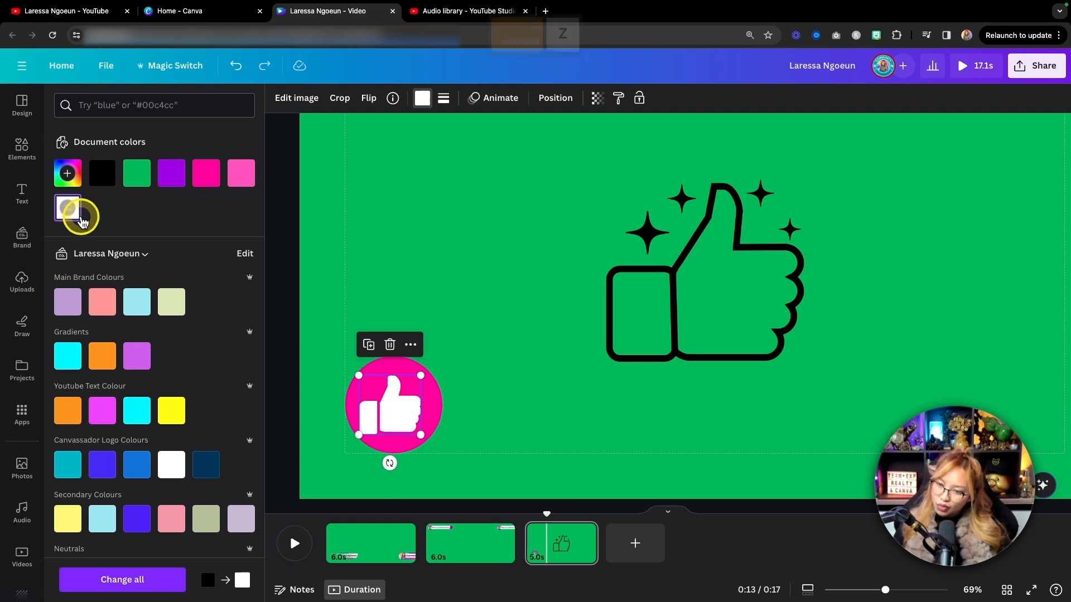
pyautogui.moveTo(422, 373); pyautogui.dragTo(428, 366)
pyautogui.moveTo(397, 393); pyautogui.dragTo(399, 392)
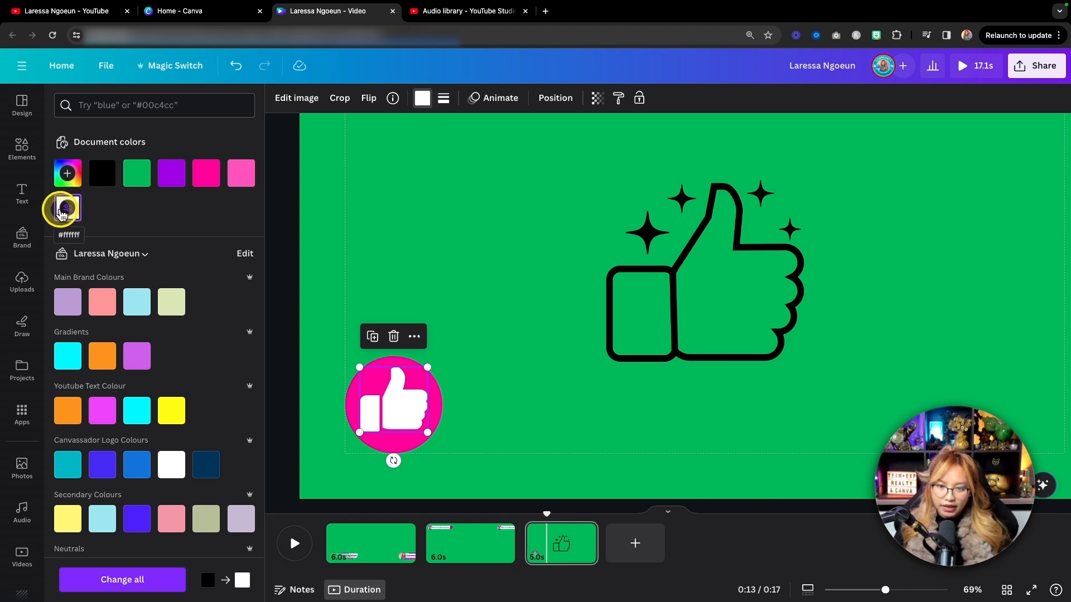
pyautogui.click(62, 212)
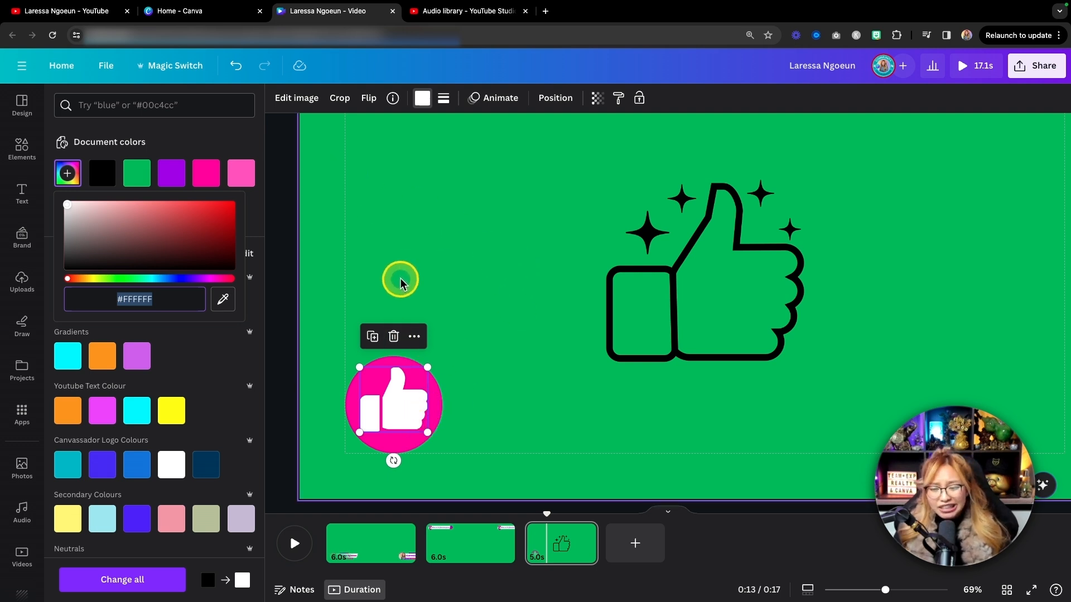
# Fill the circle with a pink-to-purple gradient, using the radial style that spreads from the upper-left corner.
pyautogui.click(403, 449)
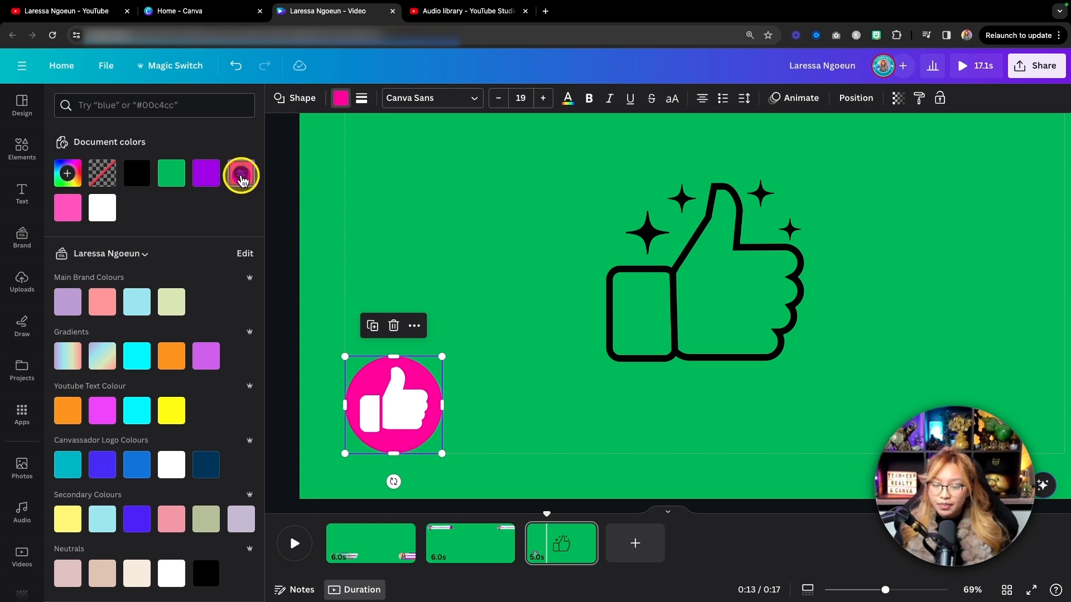
pyautogui.press('fn')
pyautogui.click(241, 177)
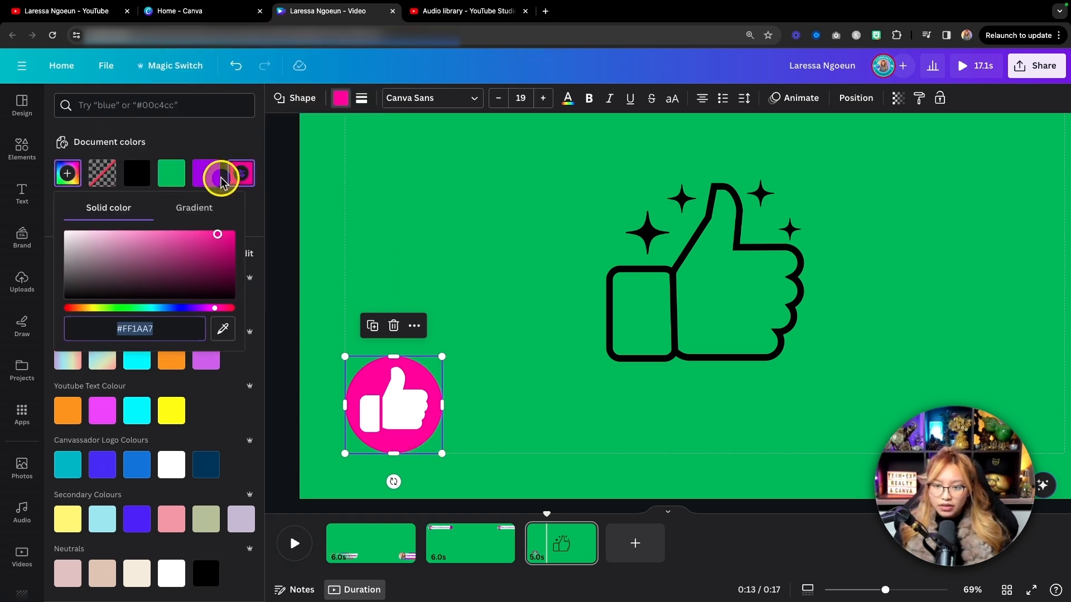
pyautogui.click(192, 208)
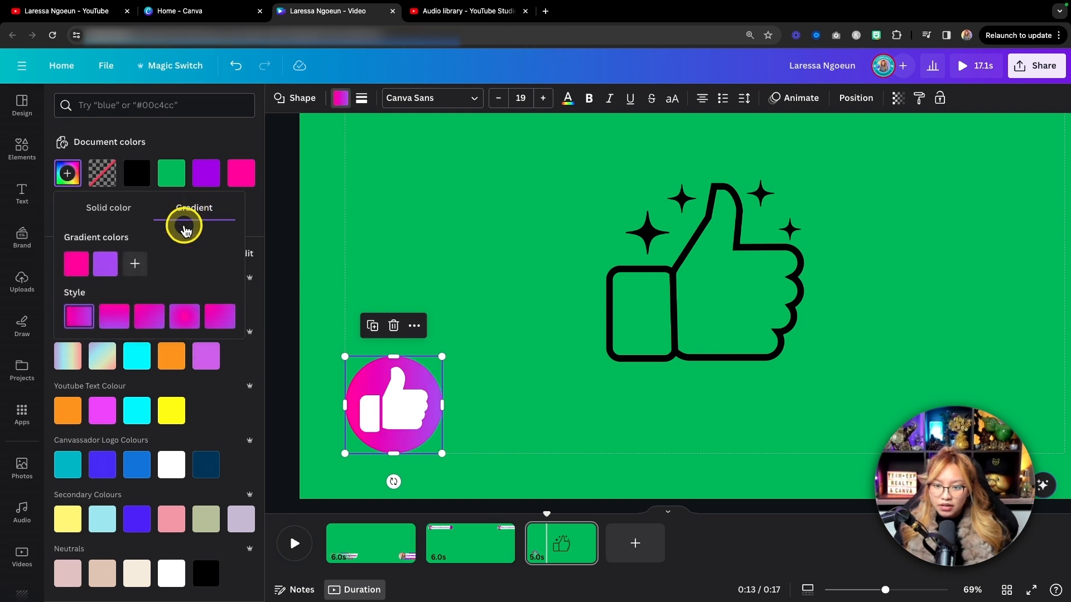
pyautogui.press('fn')
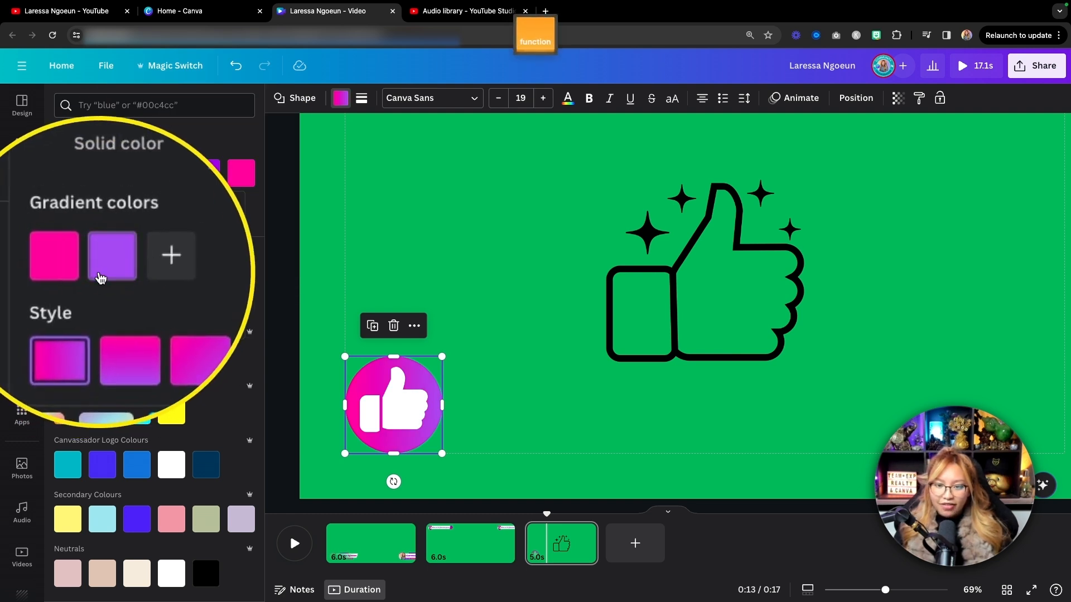
pyautogui.click(182, 317)
pyautogui.click(215, 318)
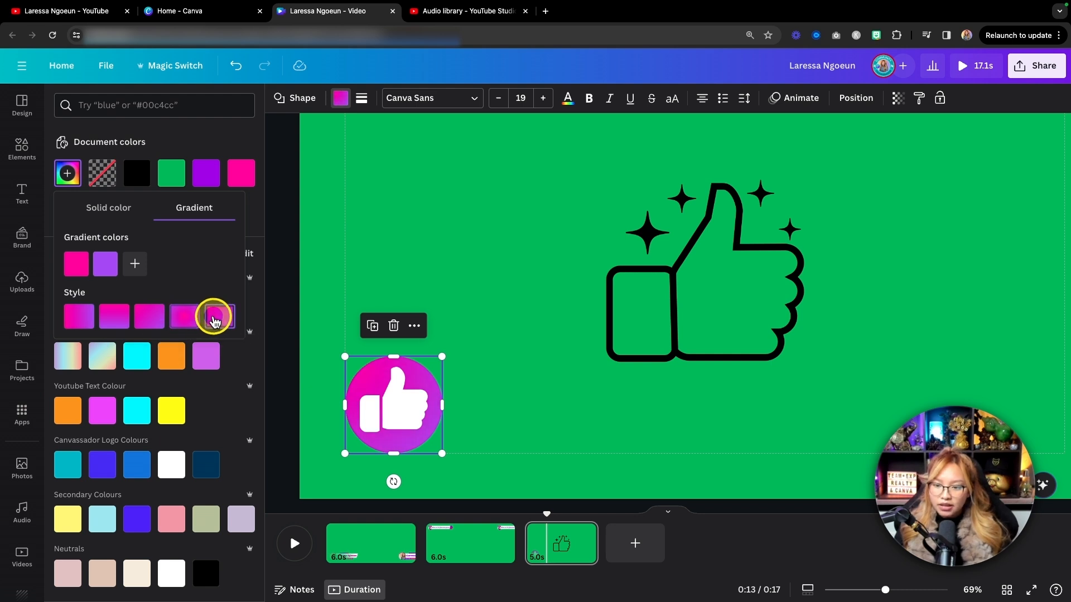
# Switch the circle's gradient to the horizontal linear style and delete the black outlined thumb with sparkles.
pyautogui.click(150, 316)
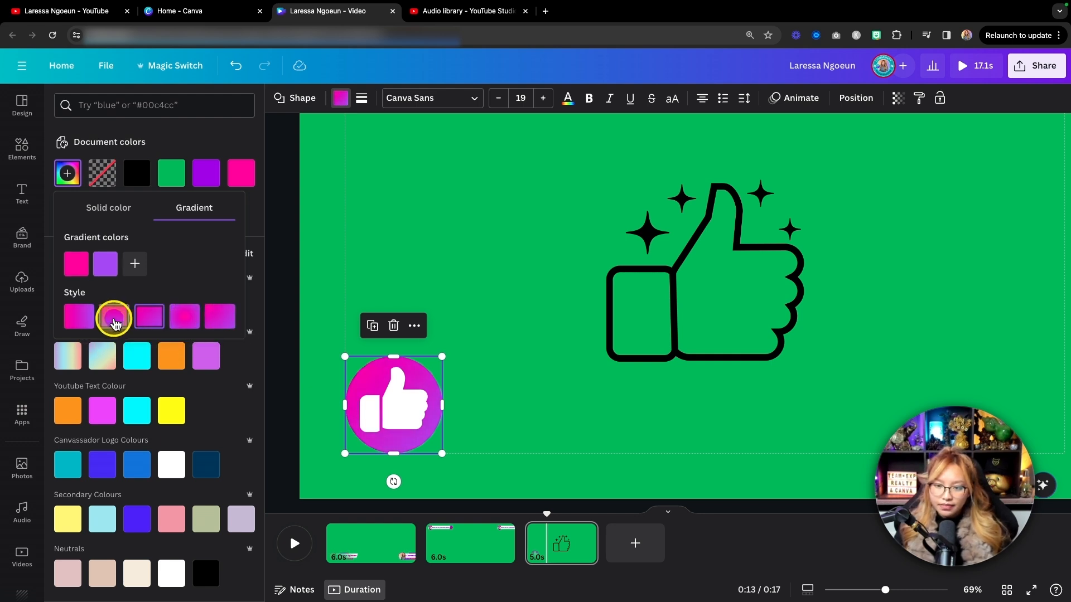
pyautogui.click(78, 321)
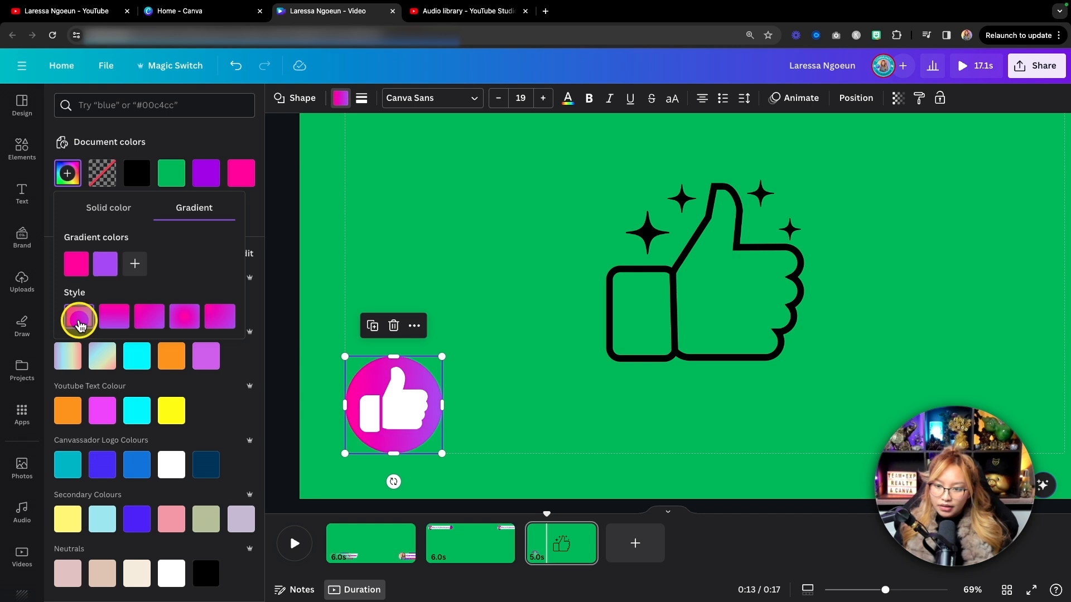
pyautogui.click(667, 255)
pyautogui.press('BackSpace')
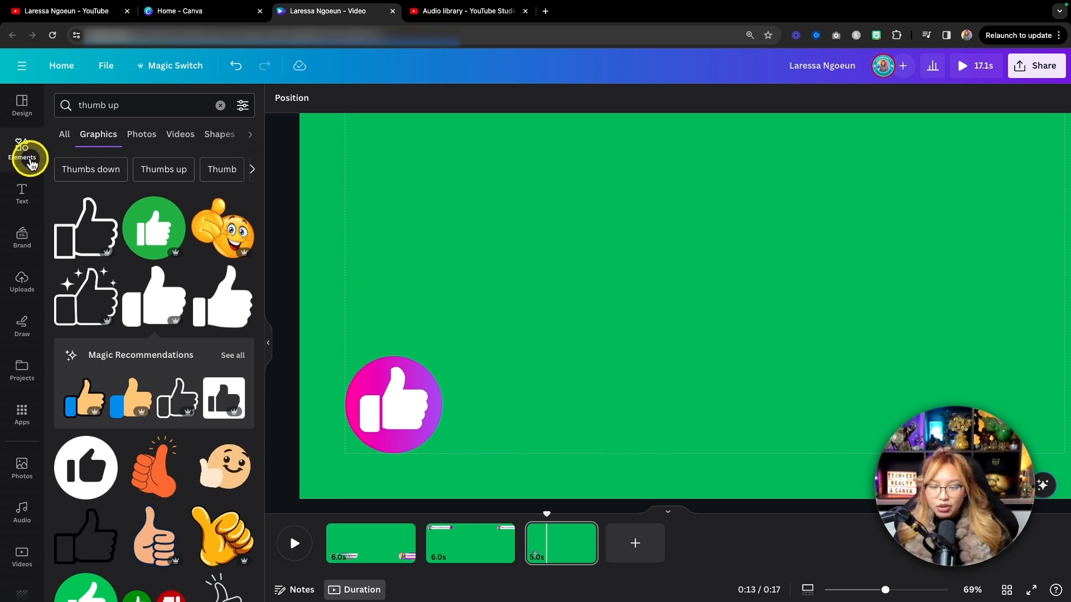
# Search the graphics for "hearts", filtered to animated elements only.
pyautogui.moveTo(156, 114); pyautogui.dragTo(99, 109)
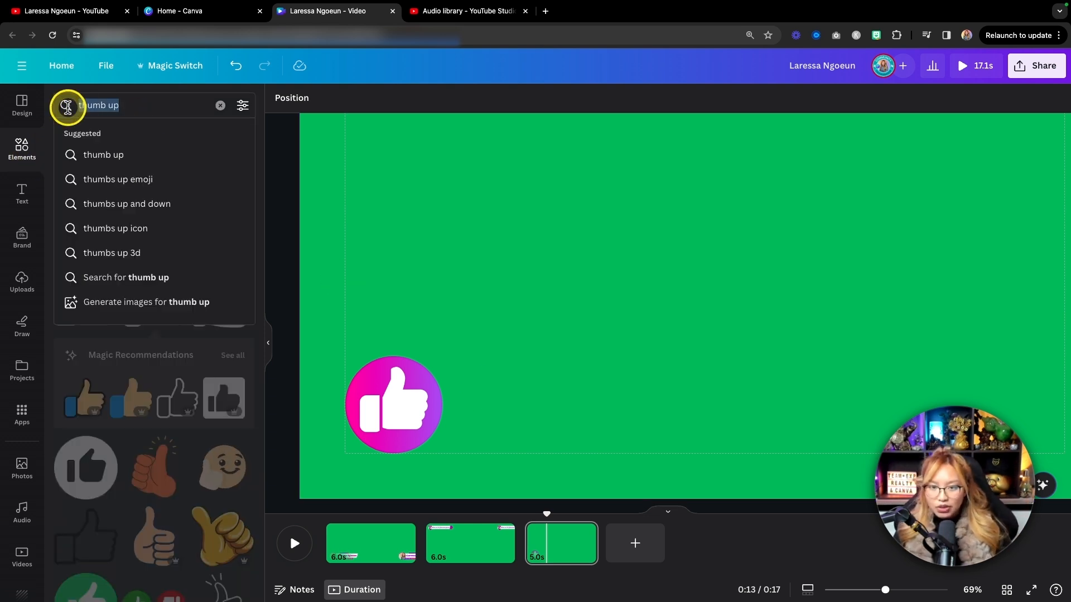
pyautogui.click(156, 108)
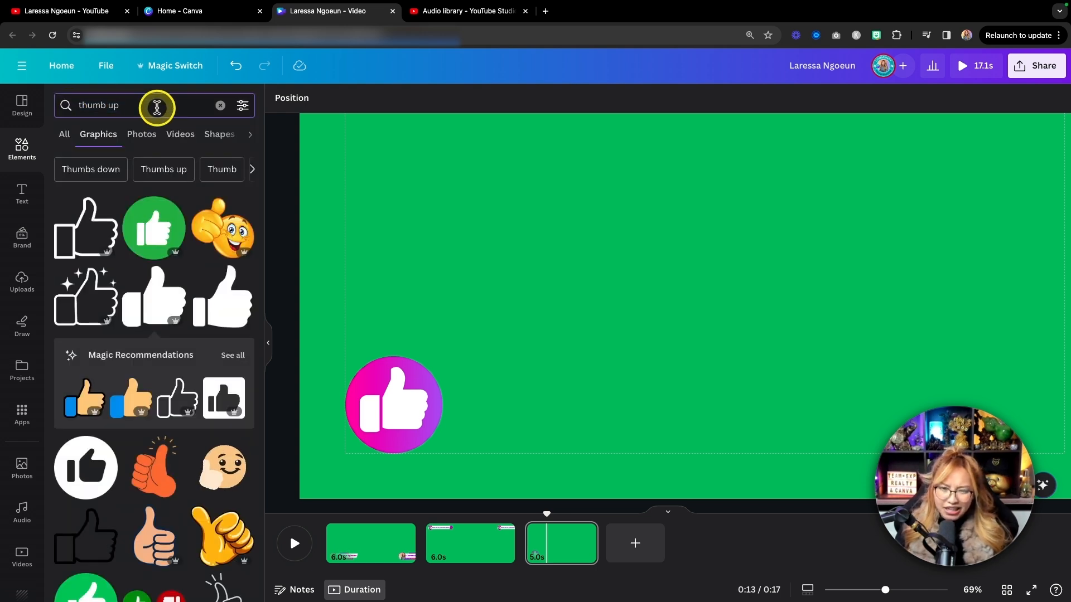
pyautogui.press('BackSpace')
pyautogui.press('BackSpace')
pyautogui.press('BackSpace')
pyautogui.press('BackSpace')
pyautogui.press('BackSpace')
pyautogui.press('BackSpace')
pyautogui.press('BackSpace')
pyautogui.press('BackSpace')
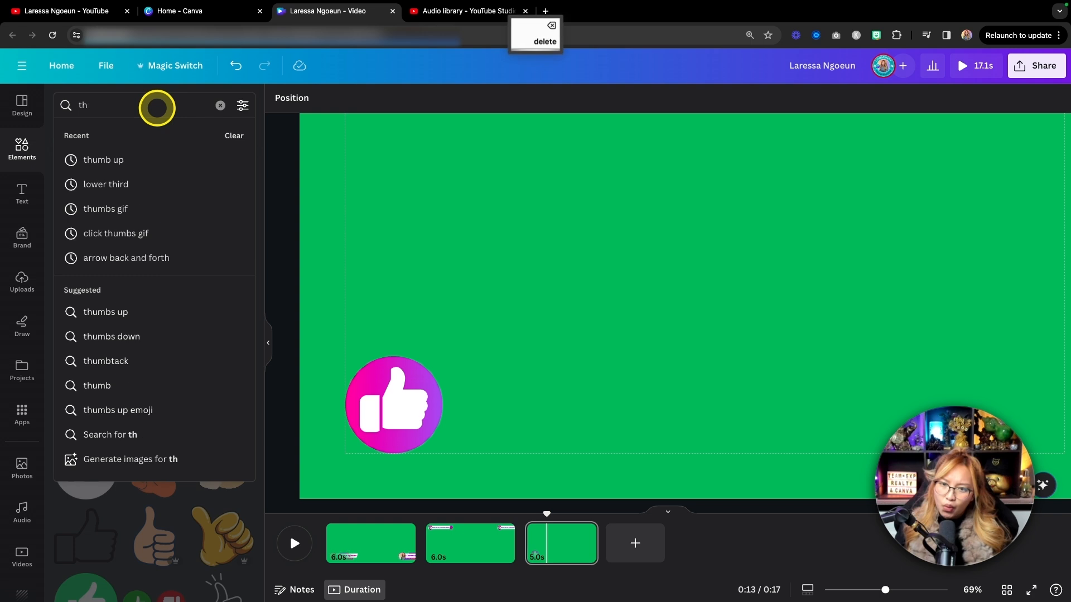
pyautogui.write('hearts')
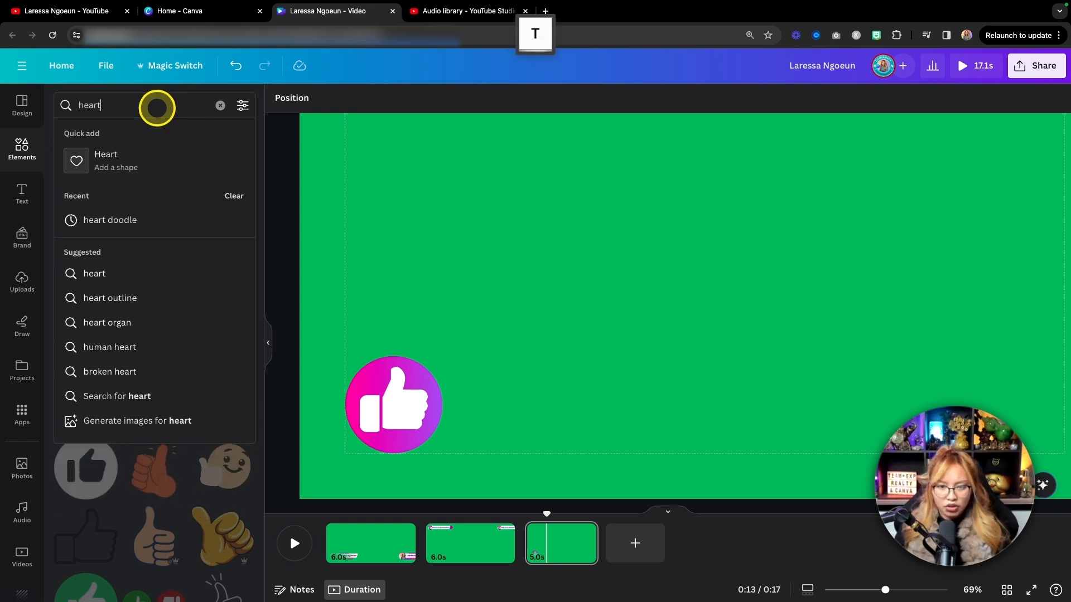
pyautogui.click(243, 104)
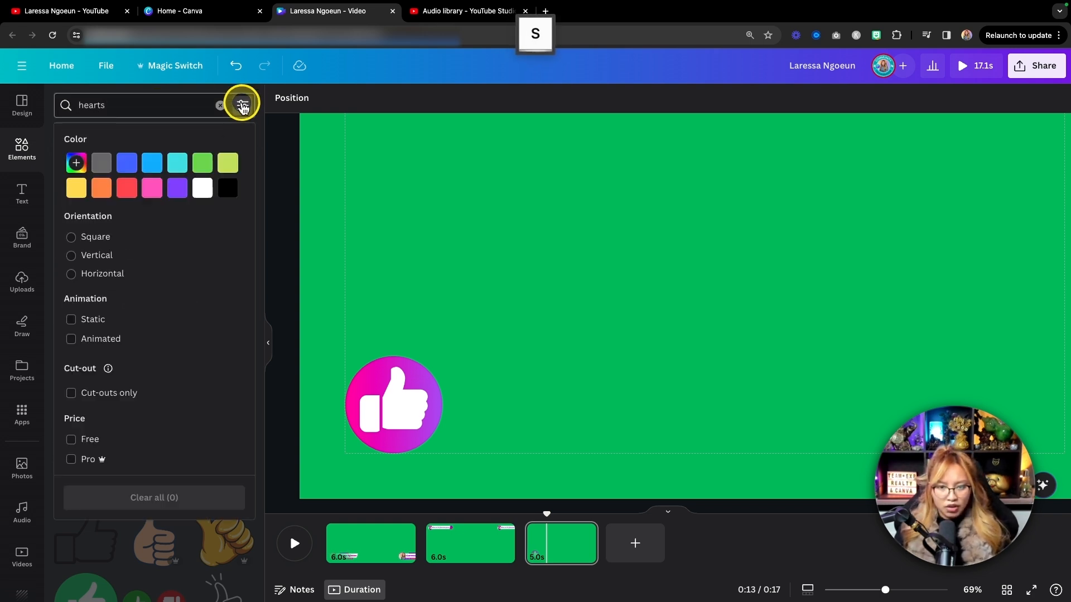
pyautogui.click(106, 341)
pyautogui.click(125, 101)
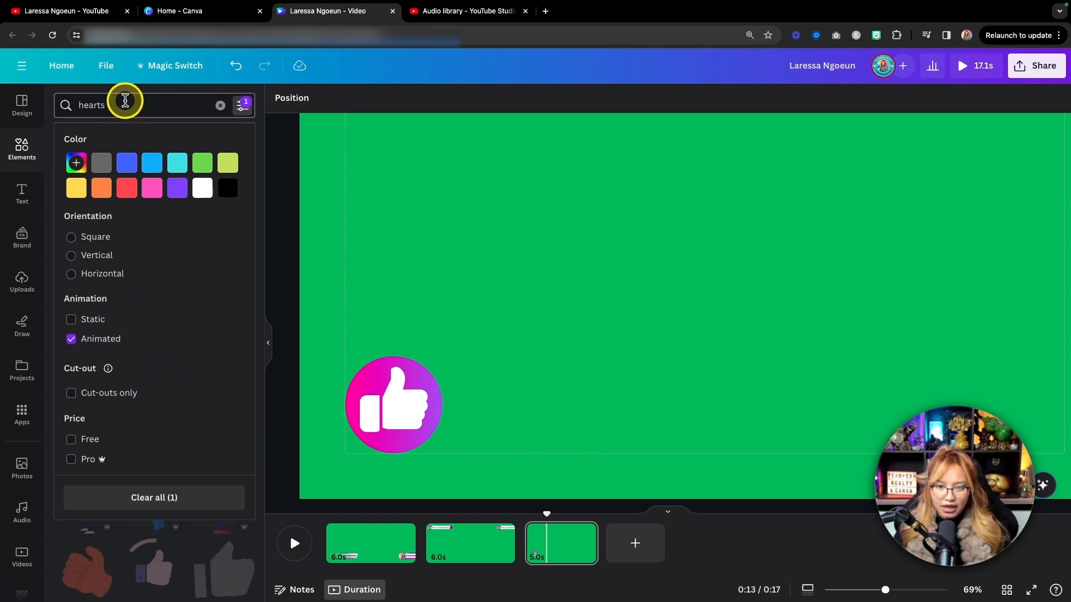
pyautogui.press('Return')
pyautogui.click(126, 103)
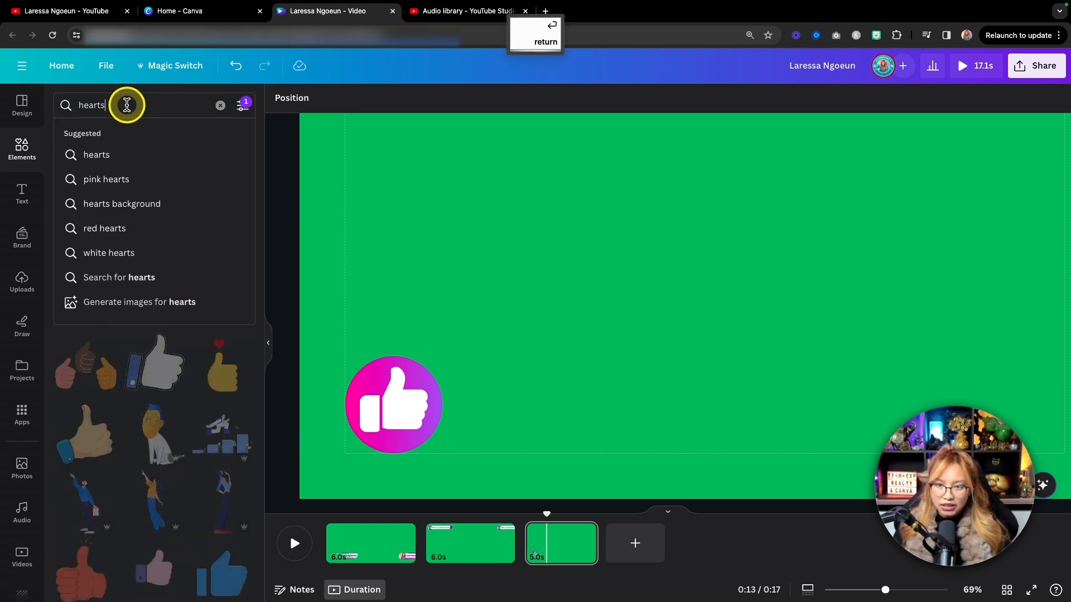
pyautogui.press('Return')
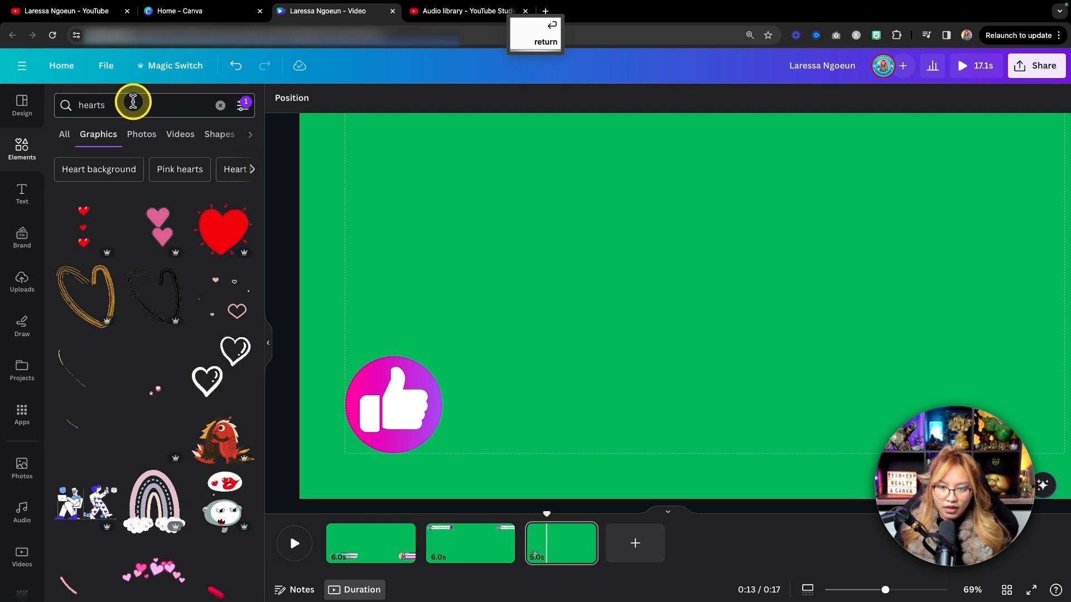
# Add the animated column of white hearts in red circles to the page and browse its recommended matching stickers.
pyautogui.scroll(-2, 212, 267)
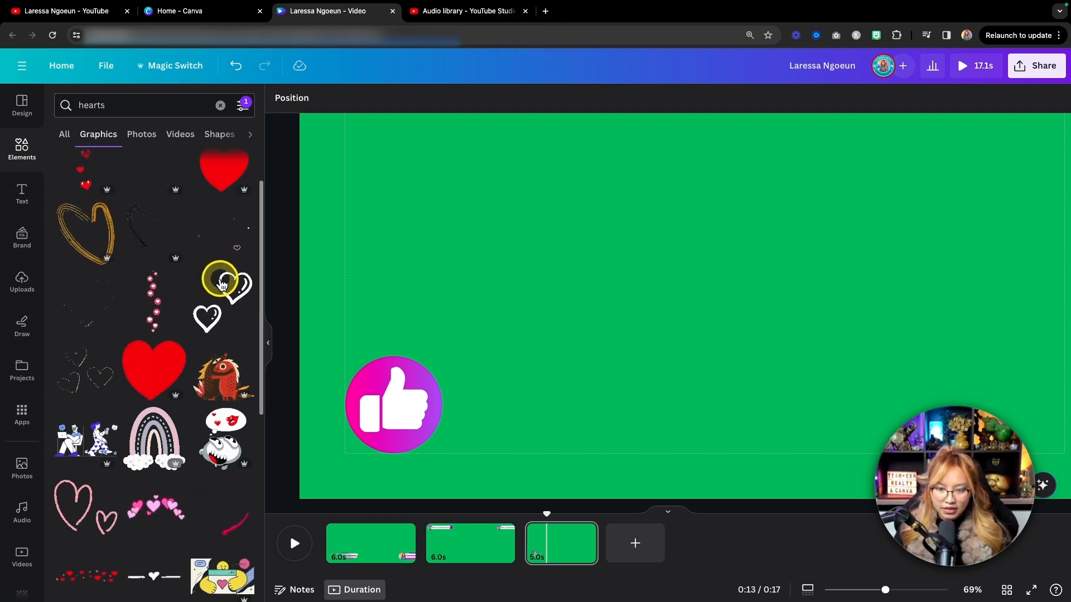
pyautogui.click(155, 318)
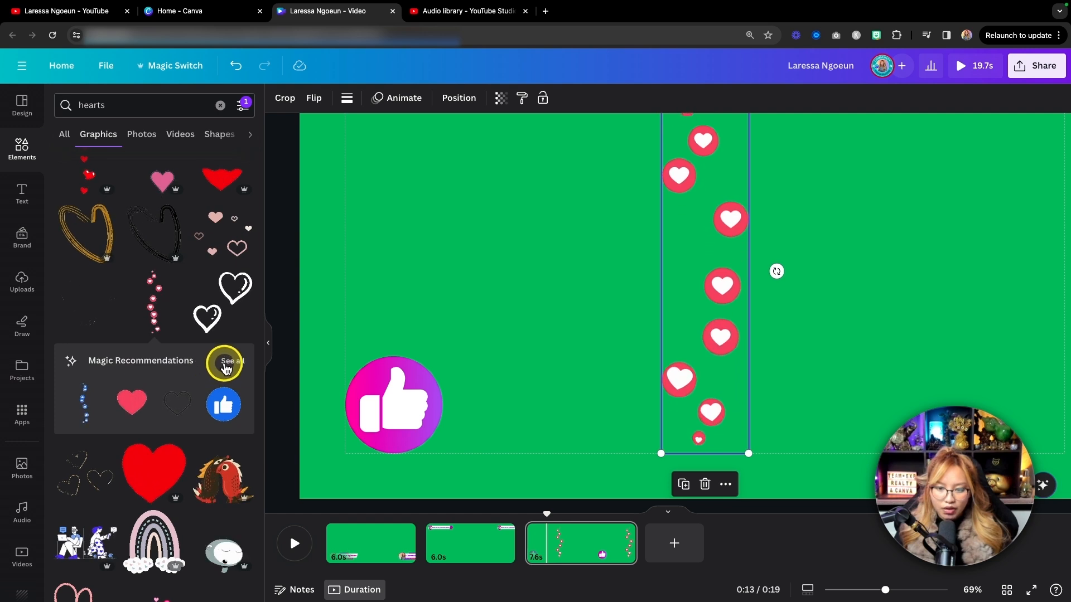
pyautogui.click(226, 365)
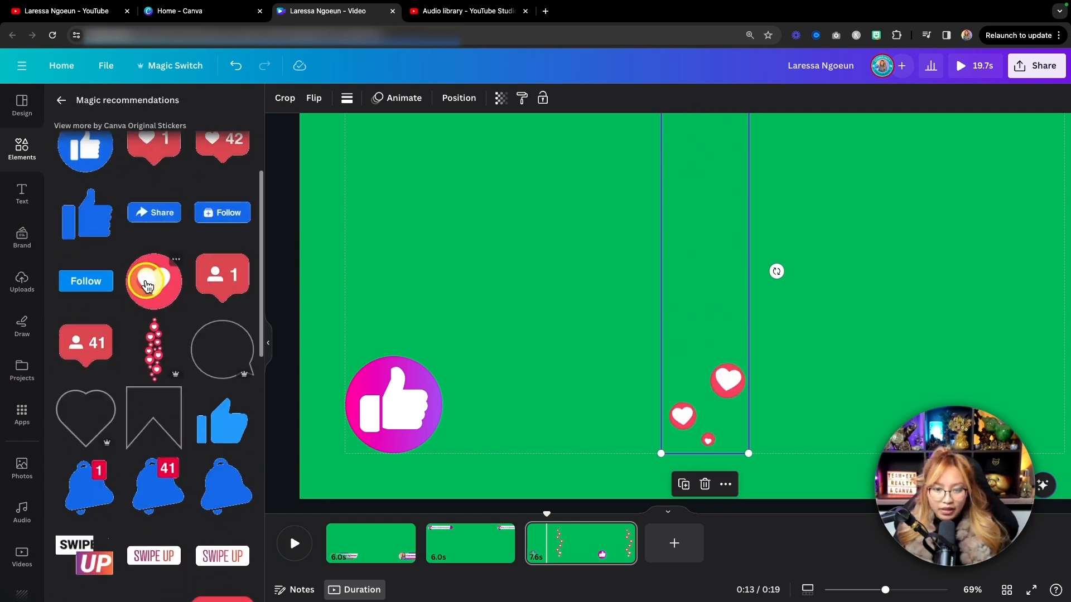
pyautogui.scroll(-2, 148, 290)
pyautogui.scroll(3, 147, 276)
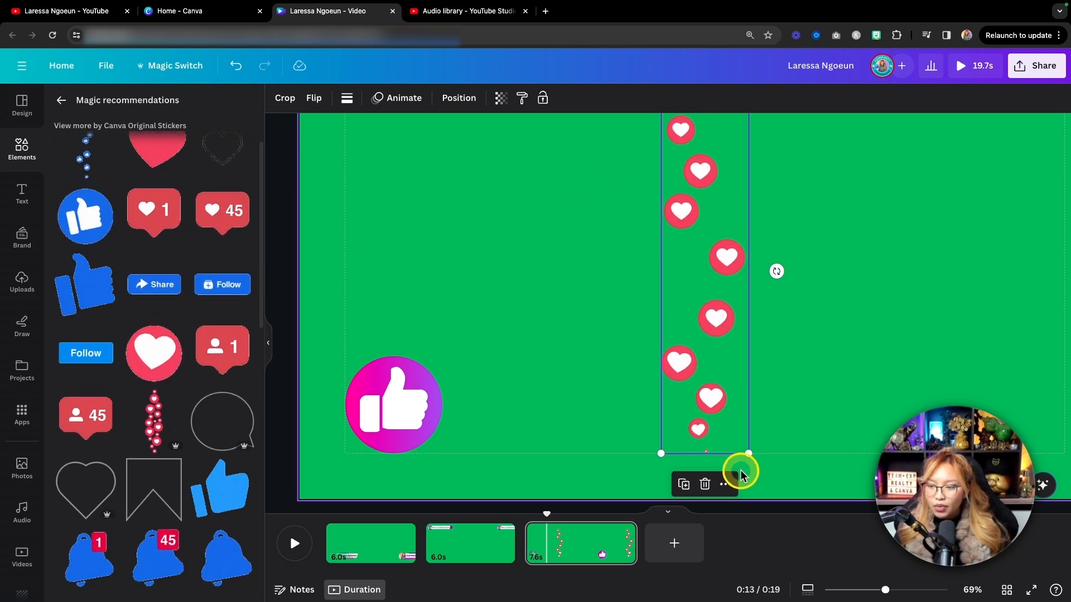
# Shrink the hearts column to less than half the circle's width and centre it over the thumb, rising above the circle.
pyautogui.moveTo(748, 453); pyautogui.dragTo(608, 254)
pyautogui.moveTo(694, 149); pyautogui.dragTo(399, 333)
pyautogui.moveTo(411, 272)
pyautogui.mouseDown()
pyautogui.moveTo(430, 254)
pyautogui.moveTo(406, 284)
pyautogui.mouseUp()
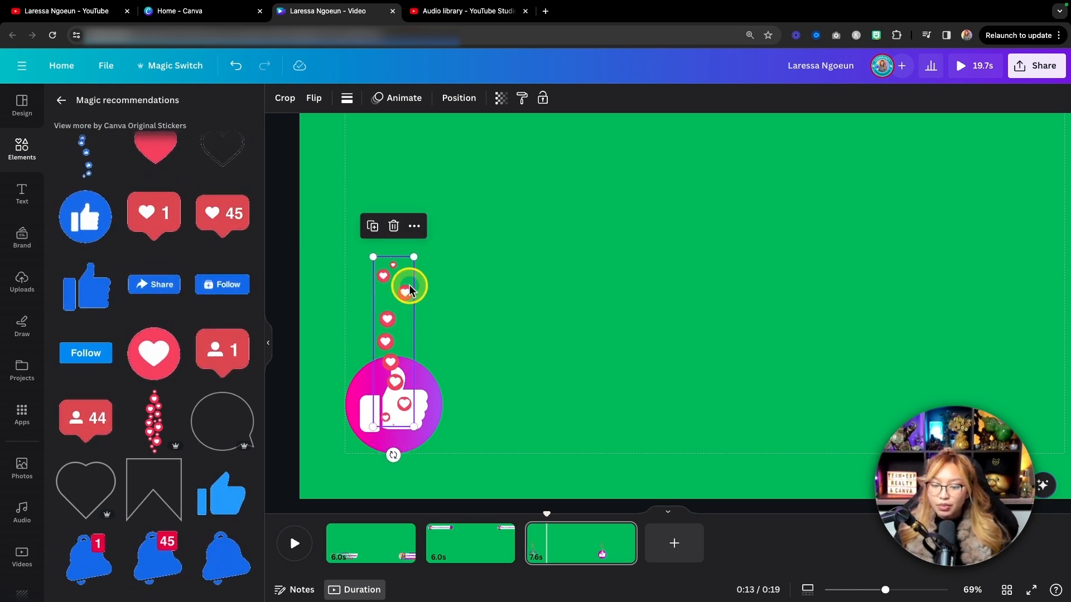
# Move the hearts layer behind the thumb and gradient circle, and nudge the hearts slightly upwards.
pyautogui.click(460, 100)
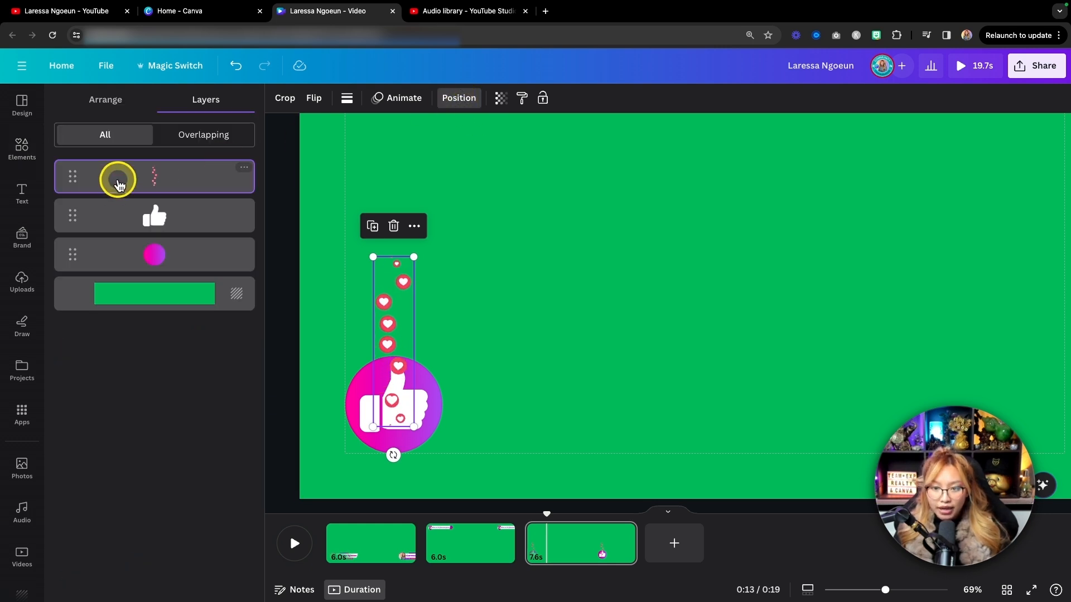
pyautogui.moveTo(142, 183); pyautogui.dragTo(139, 268)
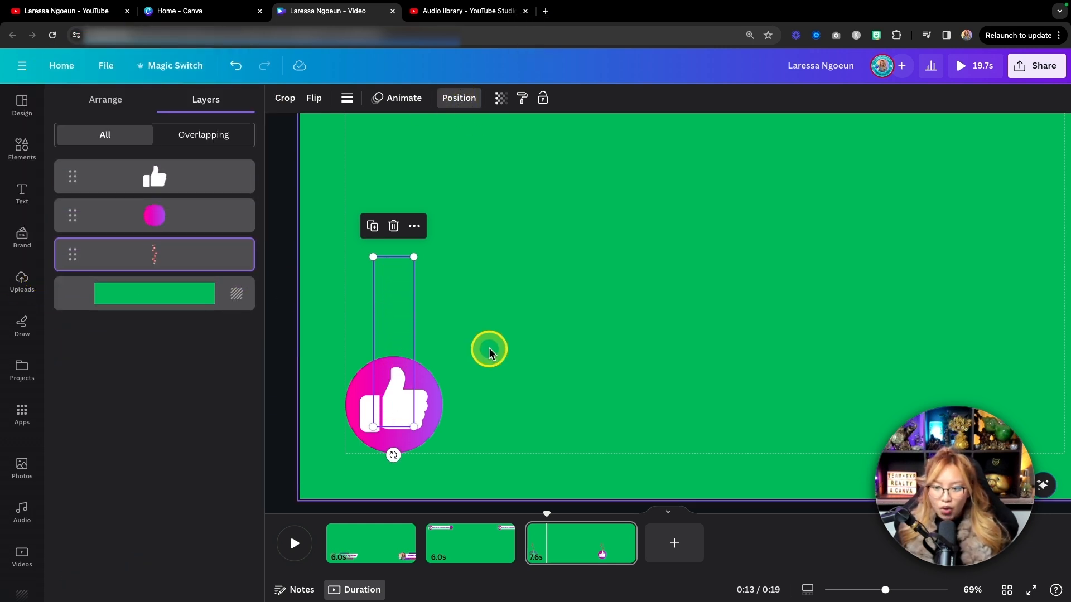
pyautogui.click(515, 336)
pyautogui.moveTo(402, 278); pyautogui.dragTo(371, 251)
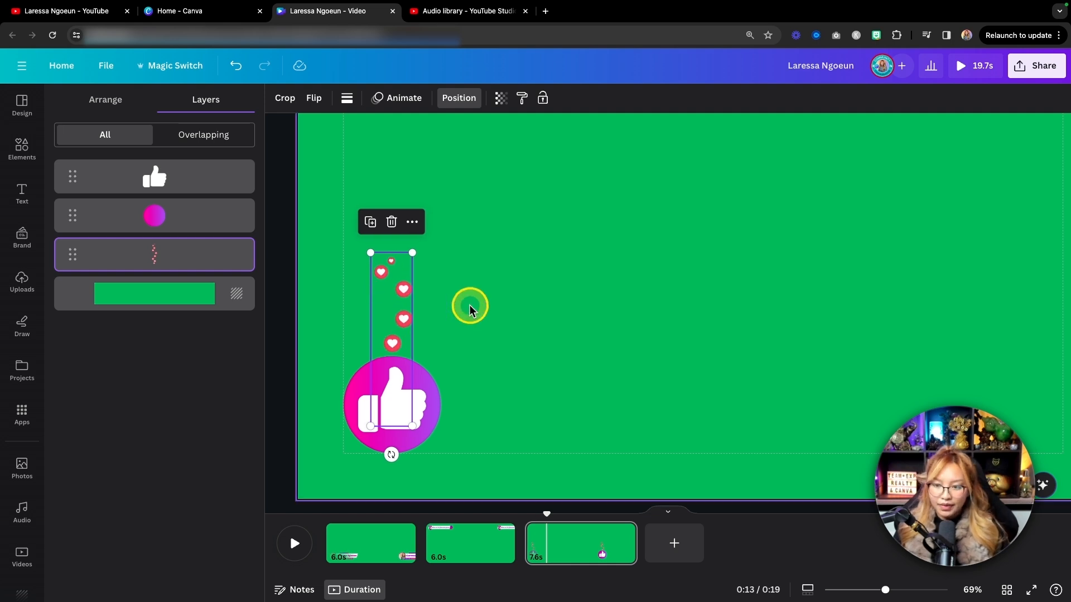
# Group the thumb, circle and hearts, and apply a slowed-down Pop entrance animation to the group.
pyautogui.moveTo(535, 436); pyautogui.dragTo(331, 267)
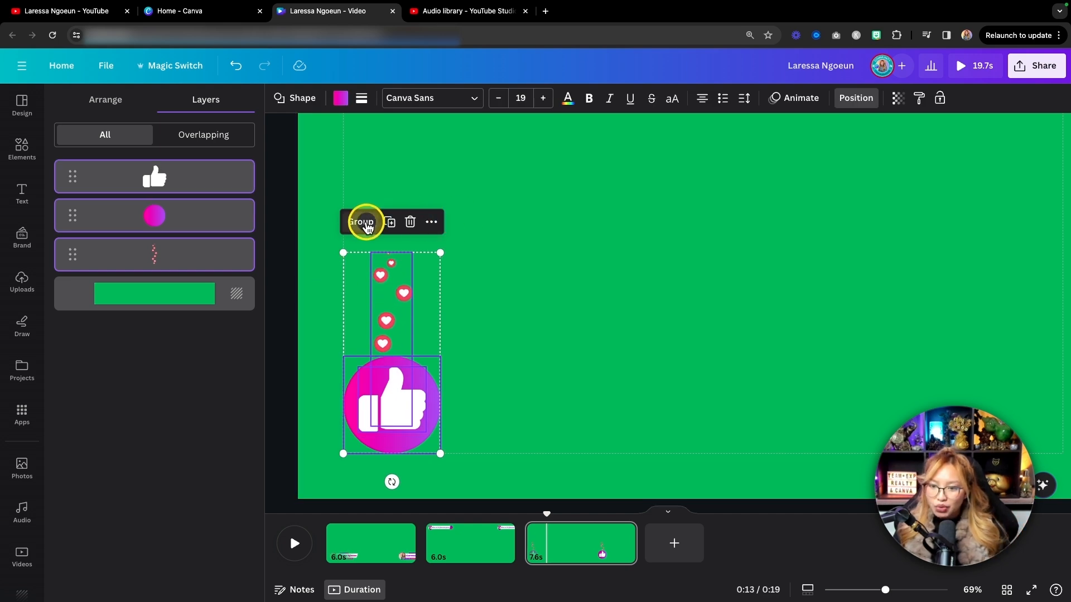
pyautogui.click(361, 221)
pyautogui.click(752, 106)
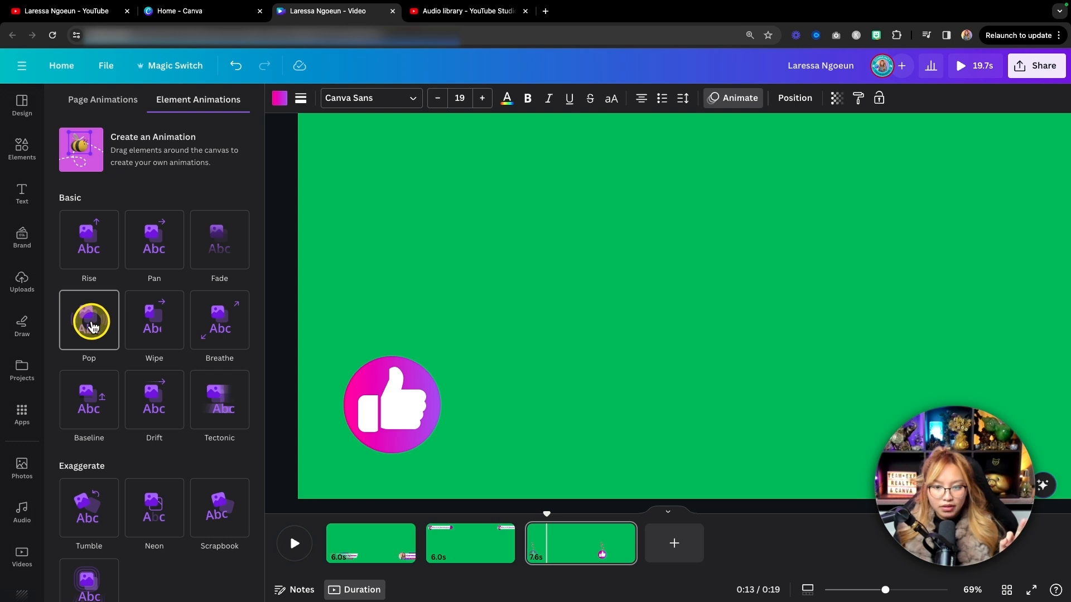
pyautogui.click(92, 327)
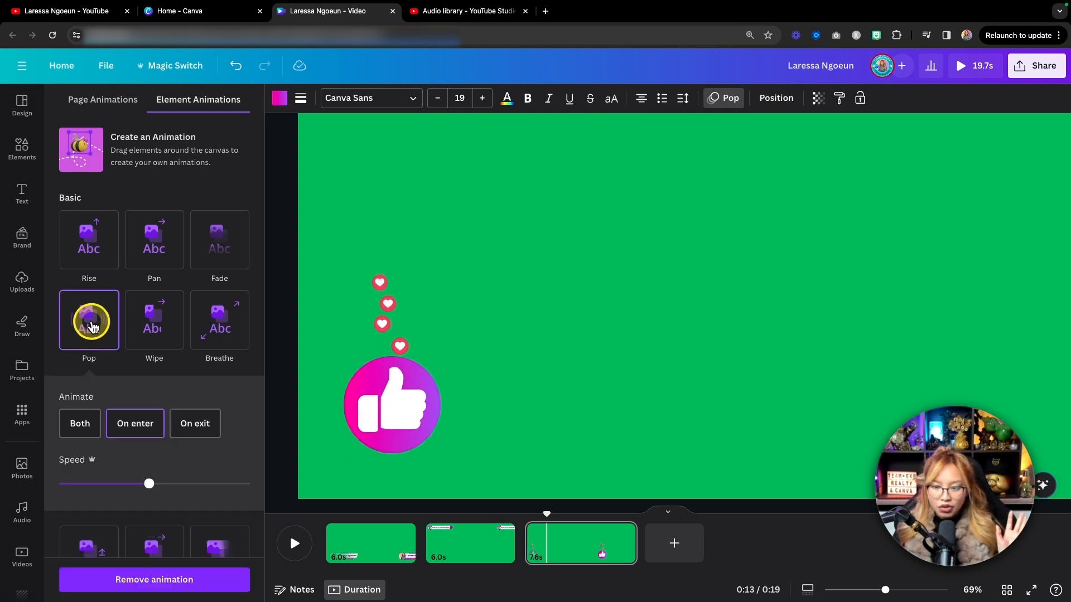
pyautogui.click(111, 484)
pyautogui.moveTo(112, 484); pyautogui.dragTo(90, 483)
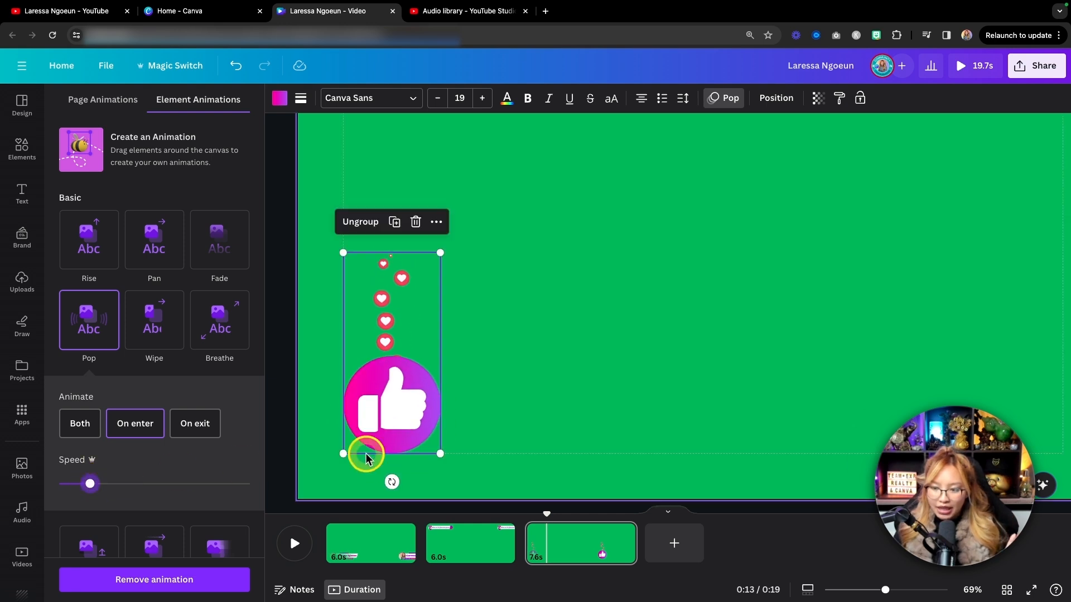
# Trim the thumbs-up page to 5.0 seconds and play the full preview of the design.
pyautogui.moveTo(632, 550); pyautogui.dragTo(518, 519)
pyautogui.press('space')
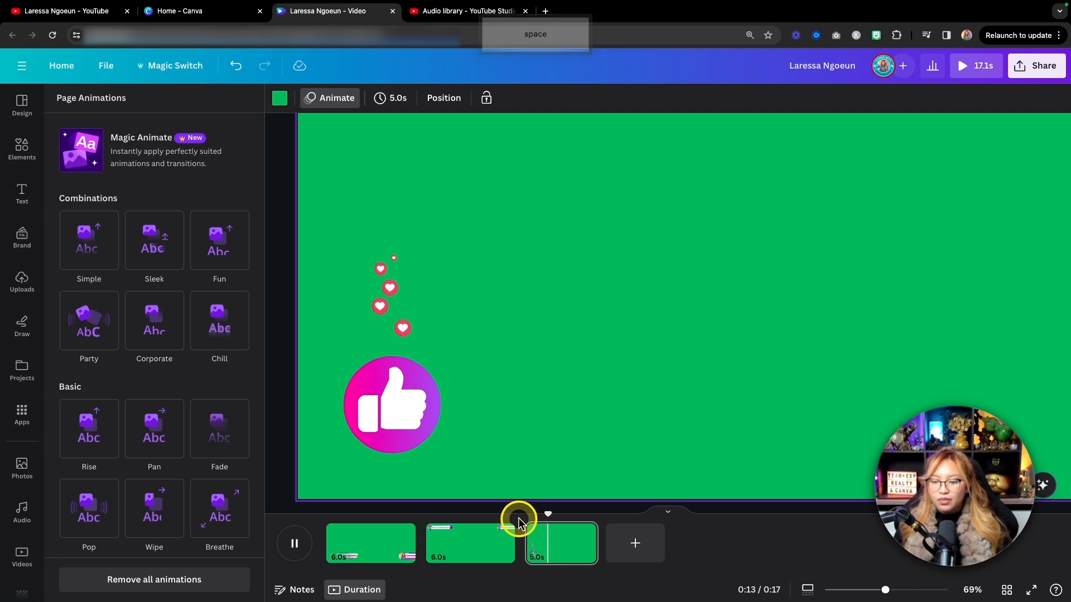
pyautogui.click(961, 71)
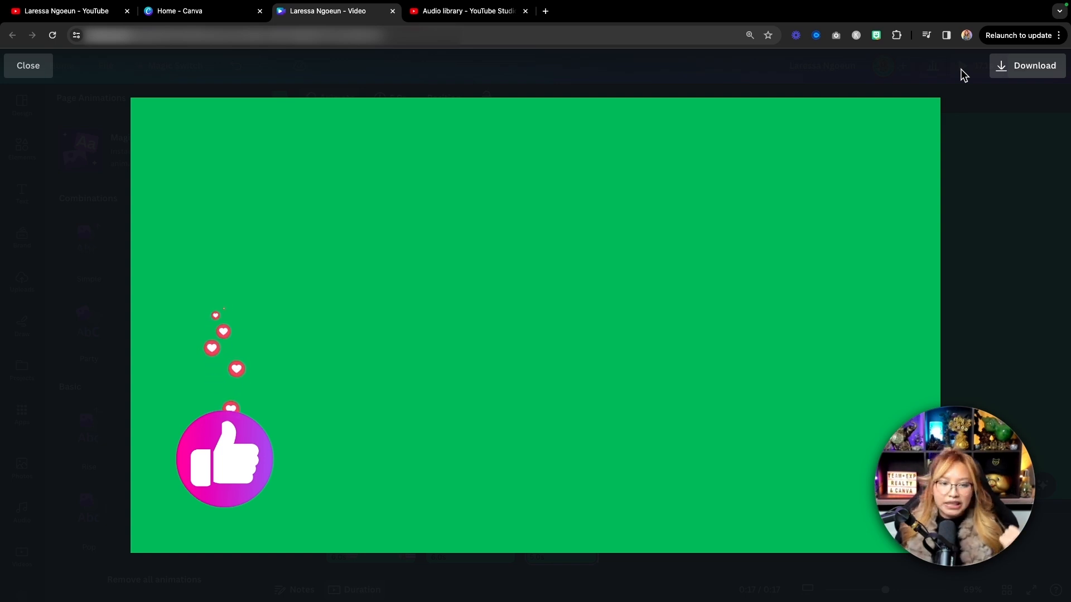
pyautogui.click(993, 119)
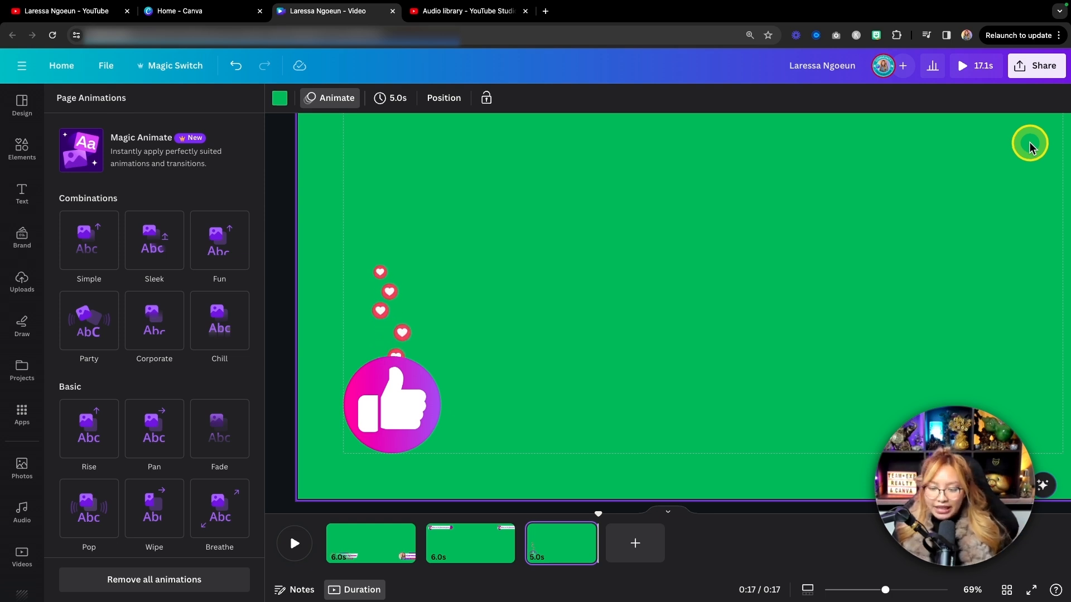
# Download all three pages as separate MP4 video files at 1080p (HD) quality.
pyautogui.press('fn')
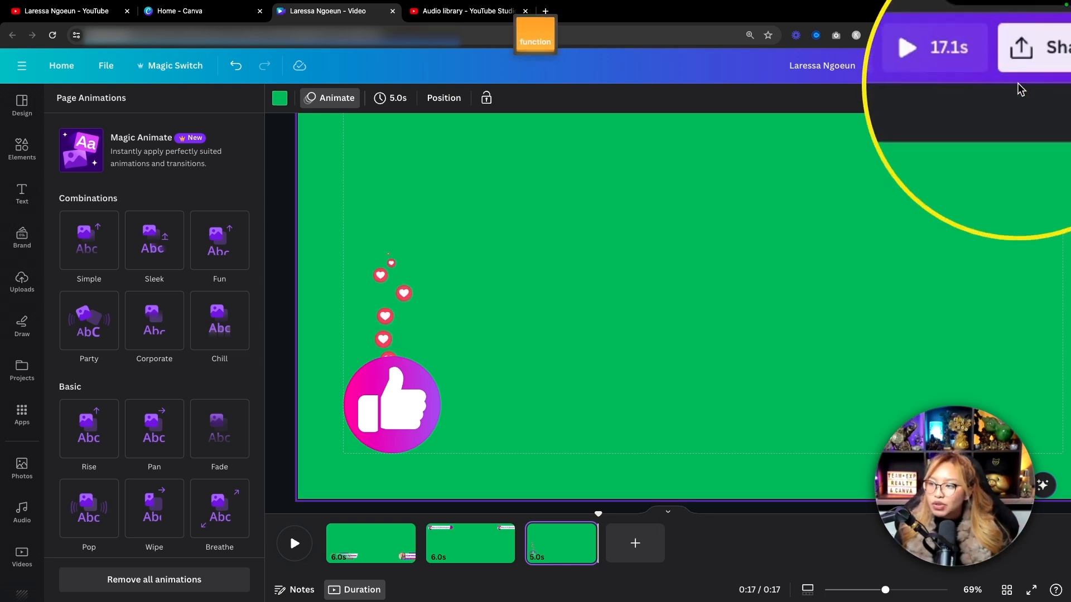
pyautogui.click(1035, 65)
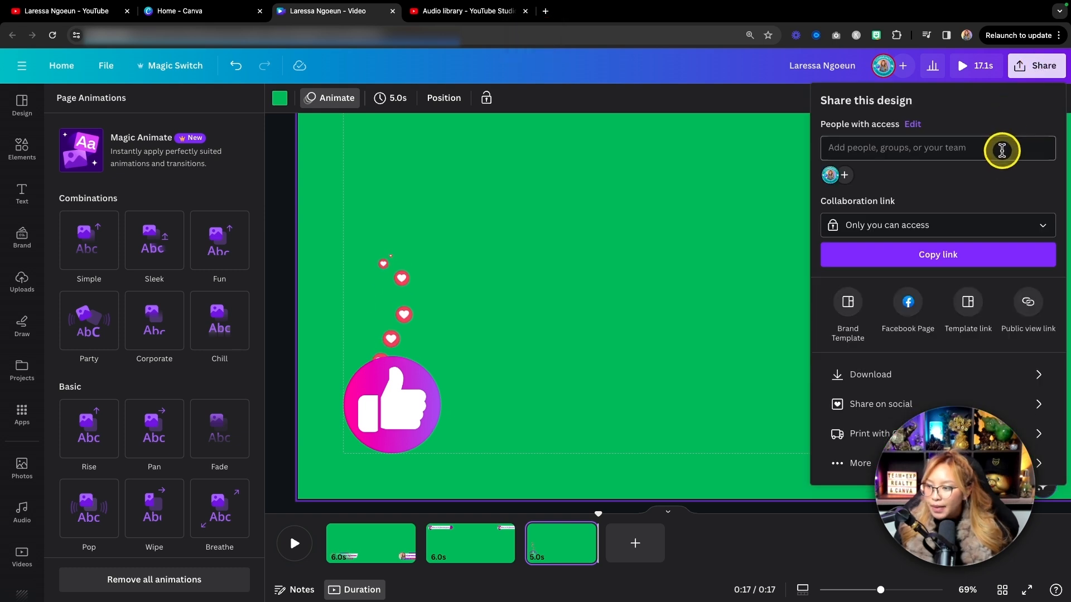
pyautogui.press('fn')
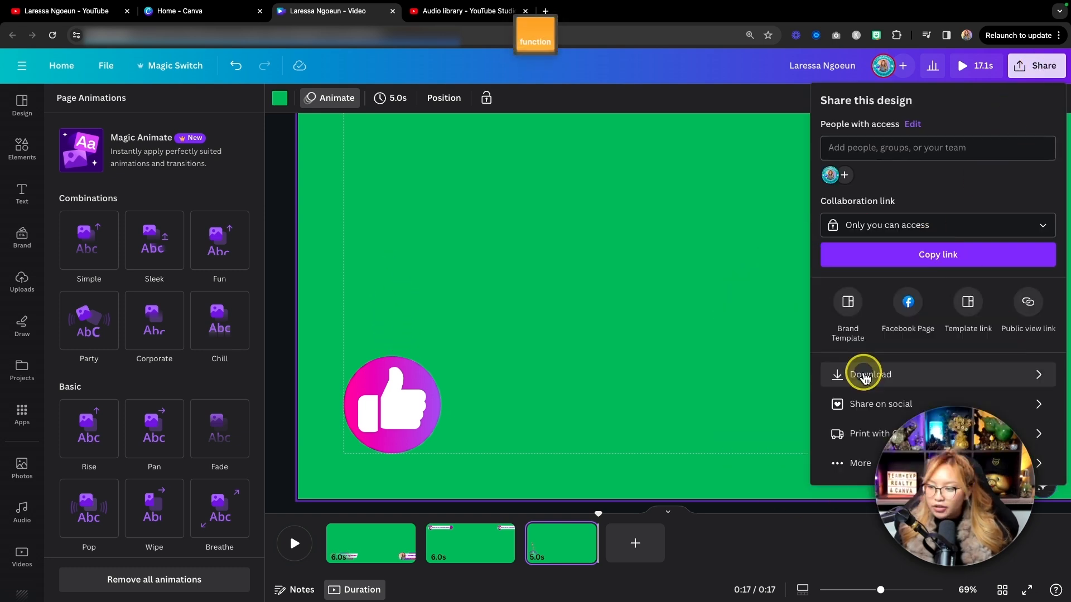
pyautogui.click(865, 377)
pyautogui.press('fn')
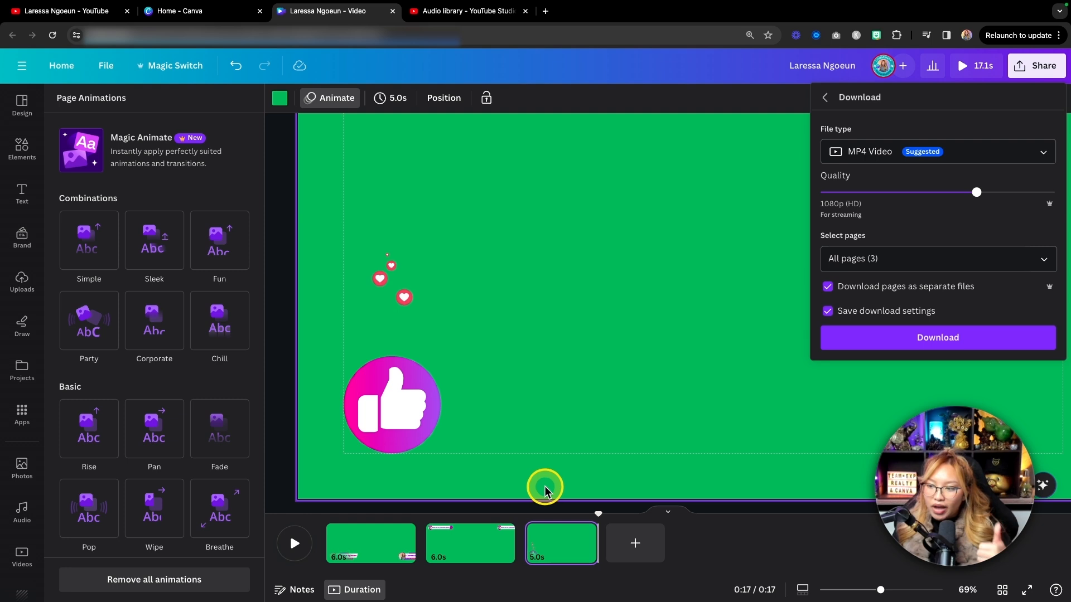
pyautogui.click(873, 347)
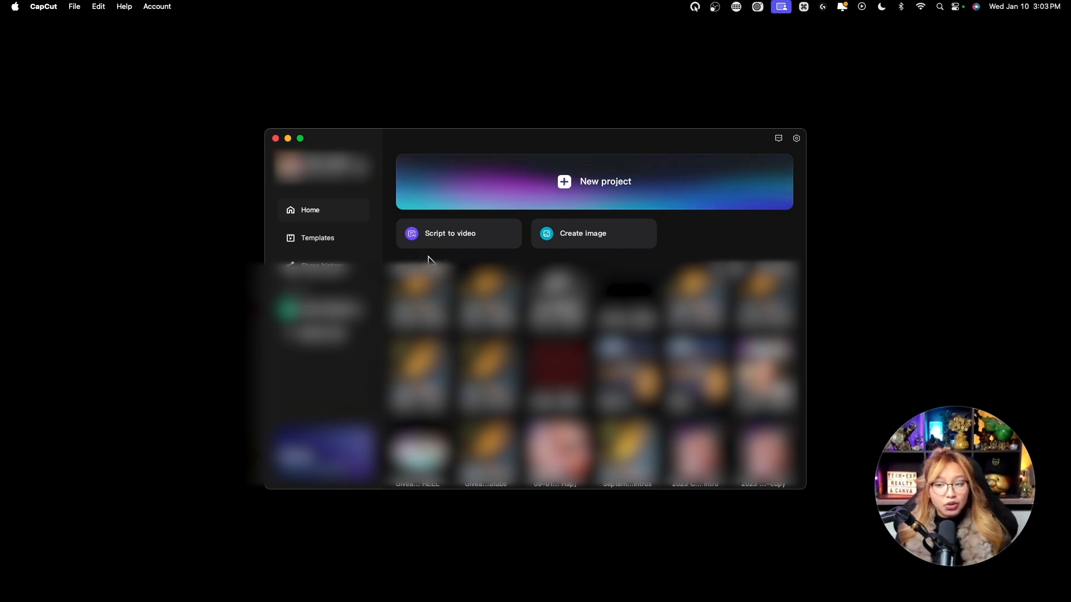
# Switch to CapCut, create a new project and import the folder of downloaded green-screen clips.
pyautogui.click(615, 184)
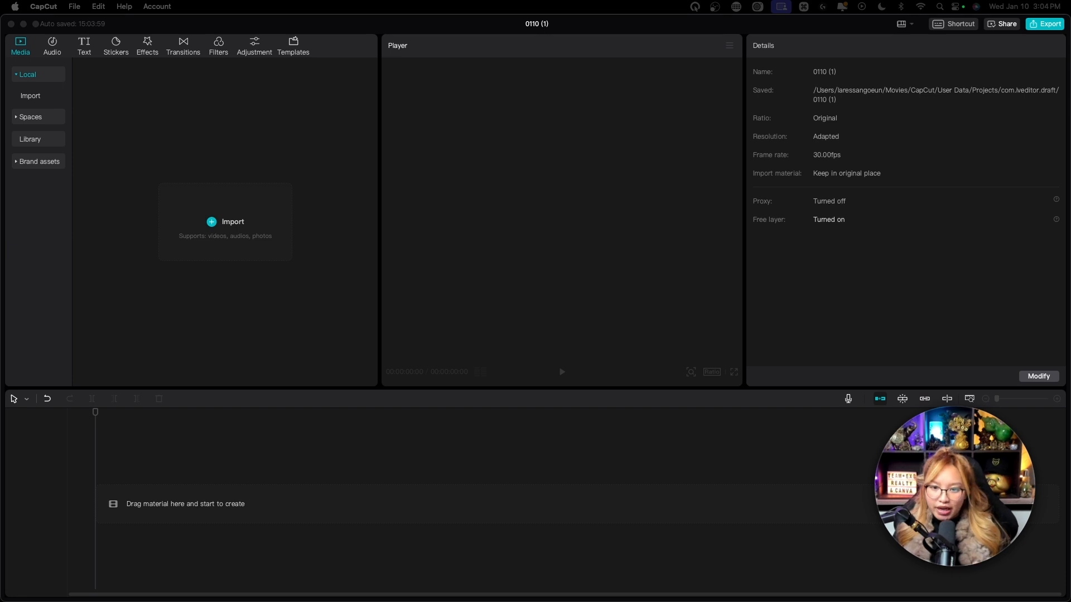
pyautogui.moveTo(262, 193); pyautogui.dragTo(267, 193)
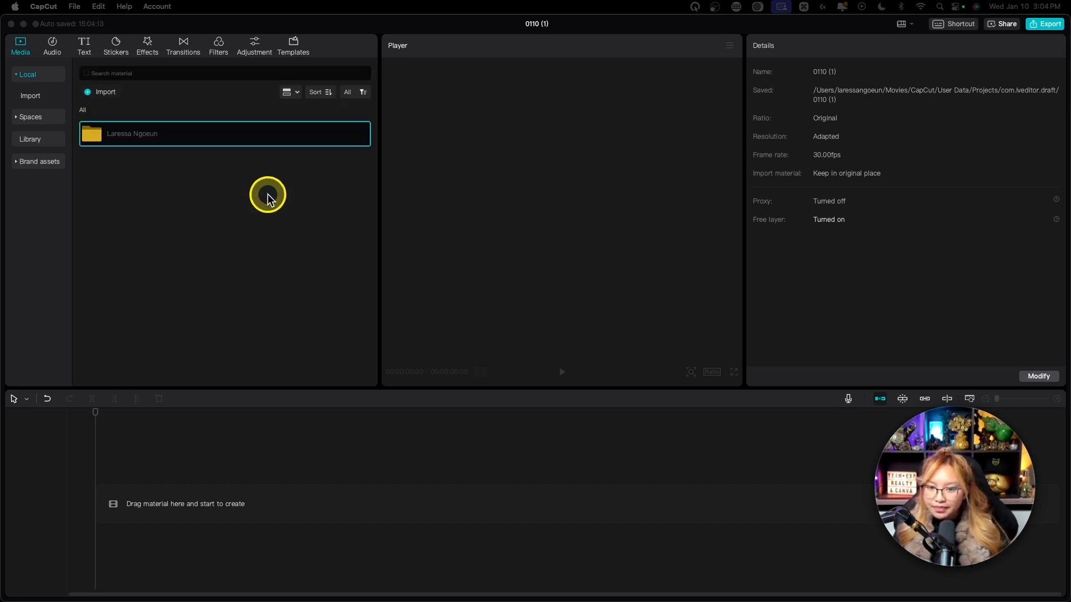
# Open the imported folder and place 1.mp4 at the start of the timeline.
pyautogui.doubleClick(160, 137)
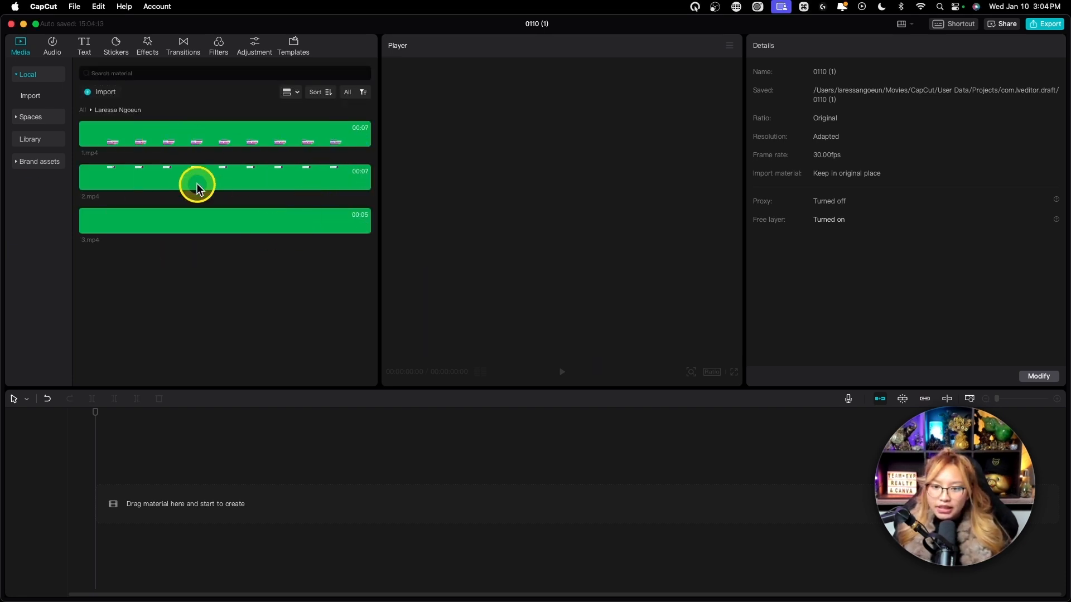
pyautogui.moveTo(175, 179); pyautogui.dragTo(118, 504)
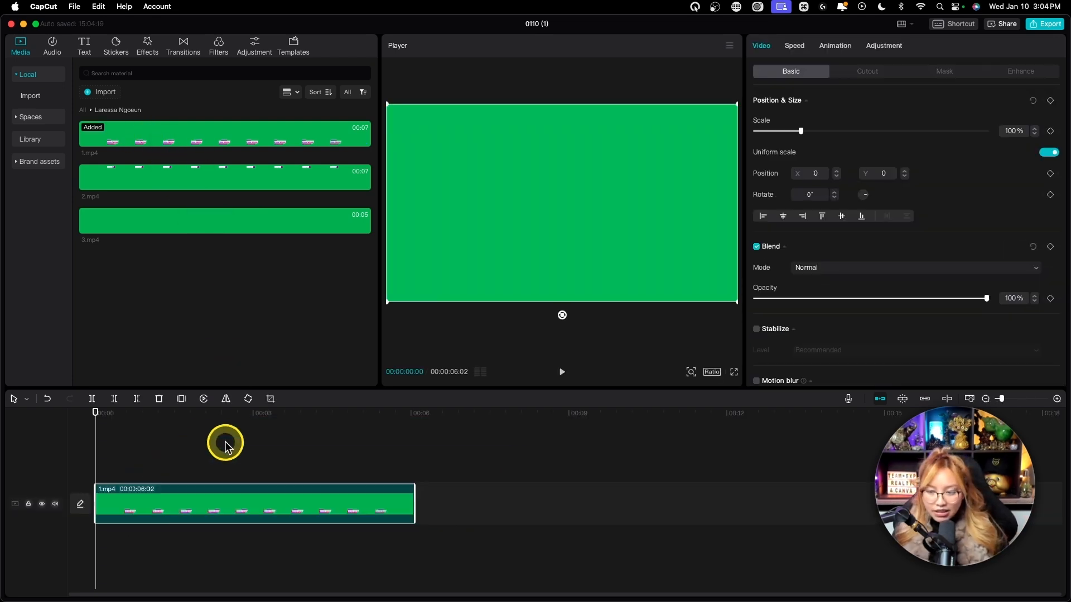
# Play 1.mp4 through to its end and open the sound effects in the audio library.
pyautogui.press('space')
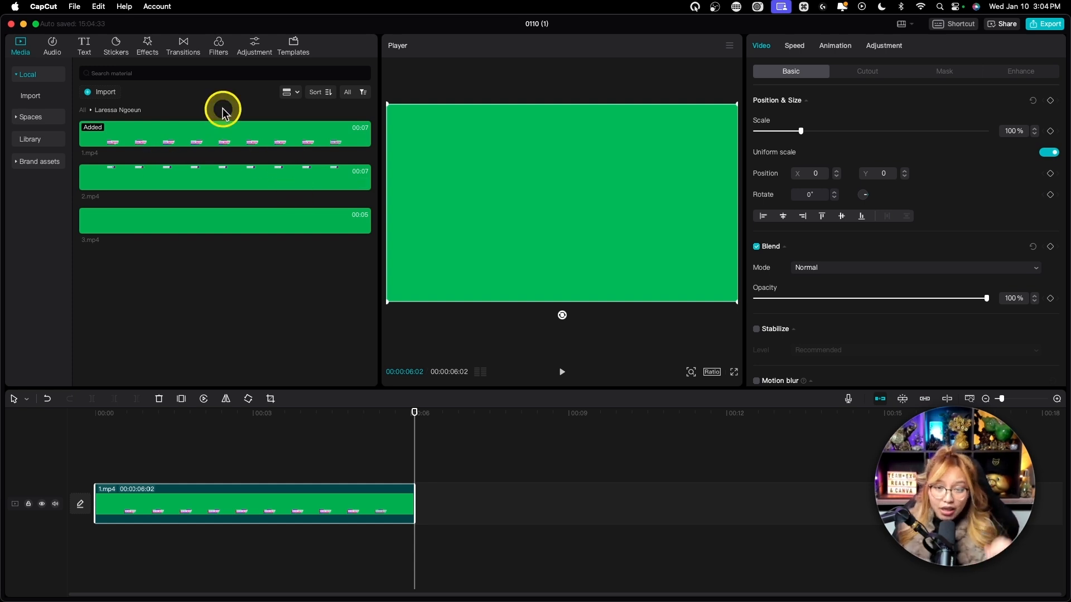
pyautogui.press('fn')
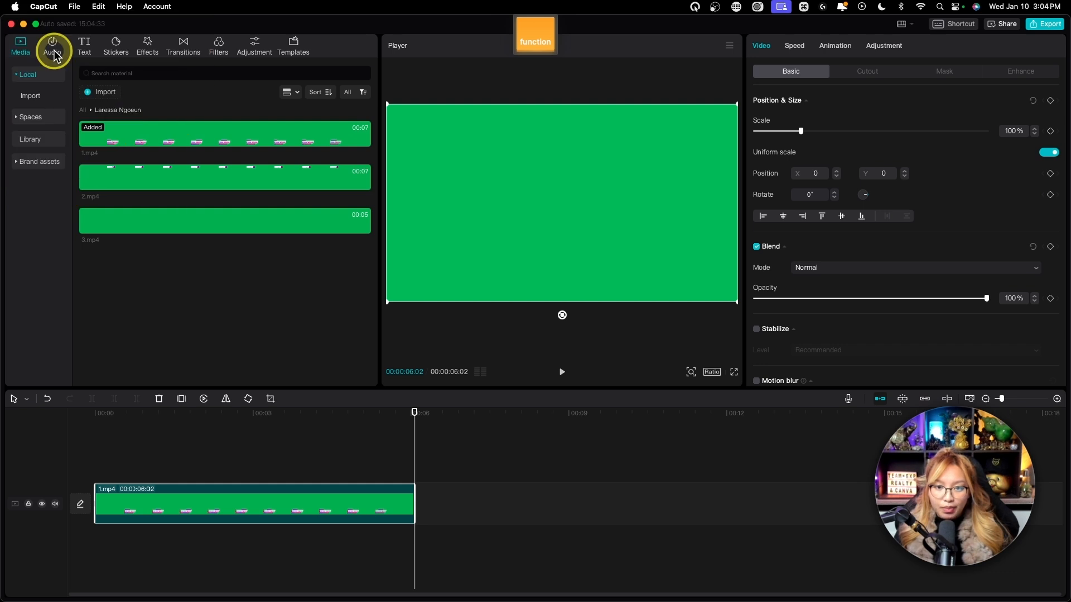
pyautogui.click(52, 46)
pyautogui.press('fn')
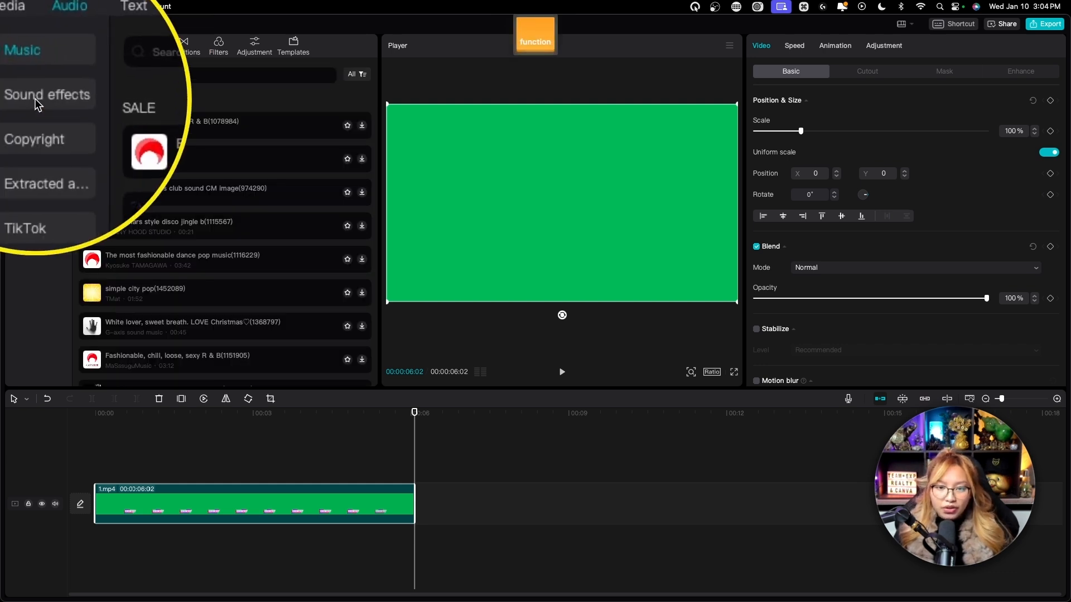
pyautogui.click(35, 101)
pyautogui.press('fn')
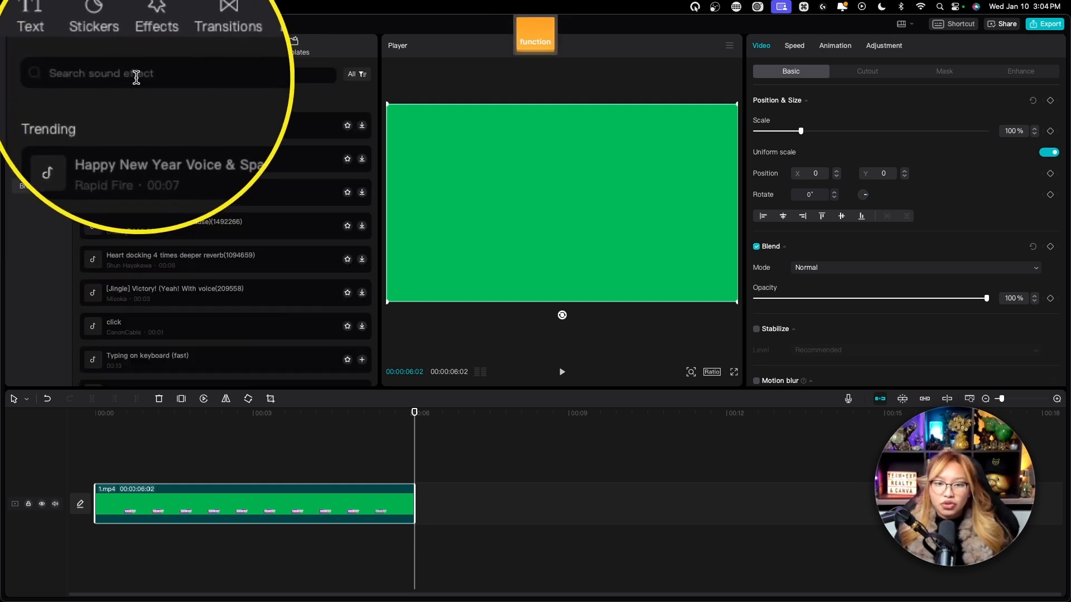
pyautogui.click(139, 75)
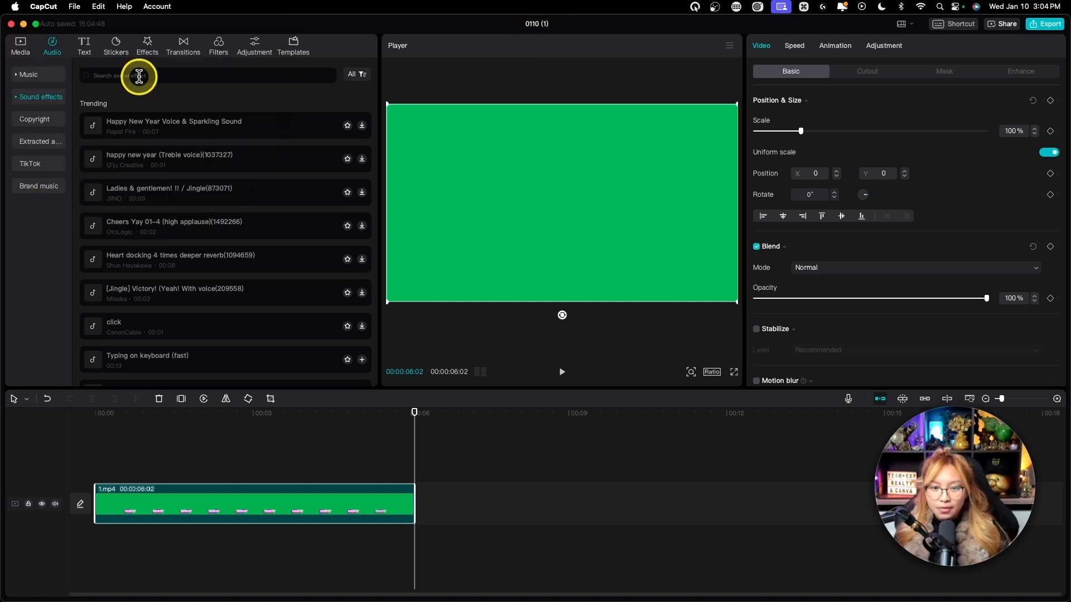
pyautogui.click(35, 75)
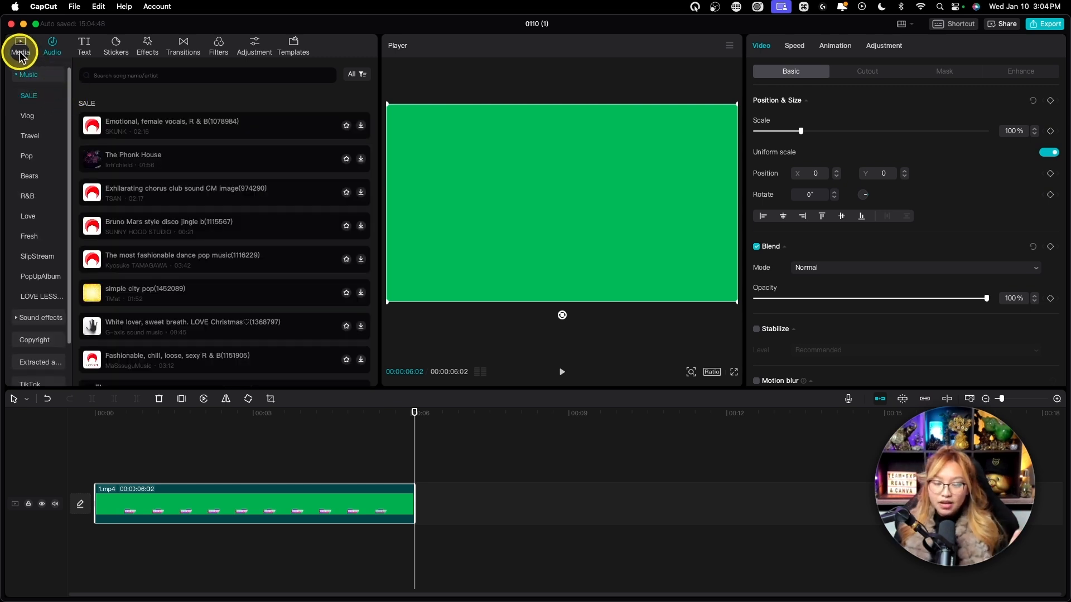
pyautogui.click(20, 52)
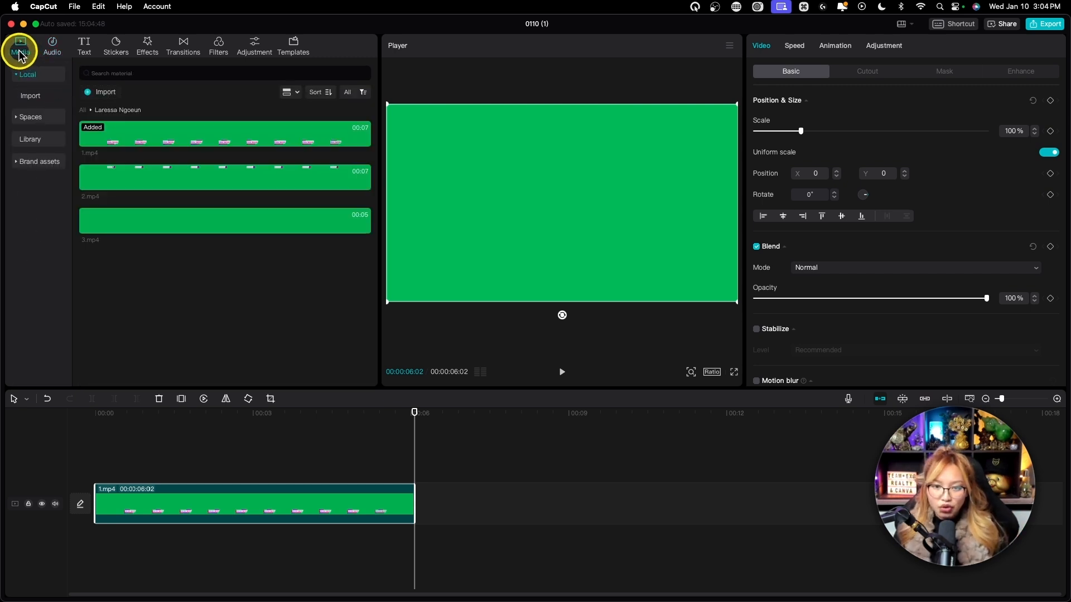
pyautogui.click(51, 48)
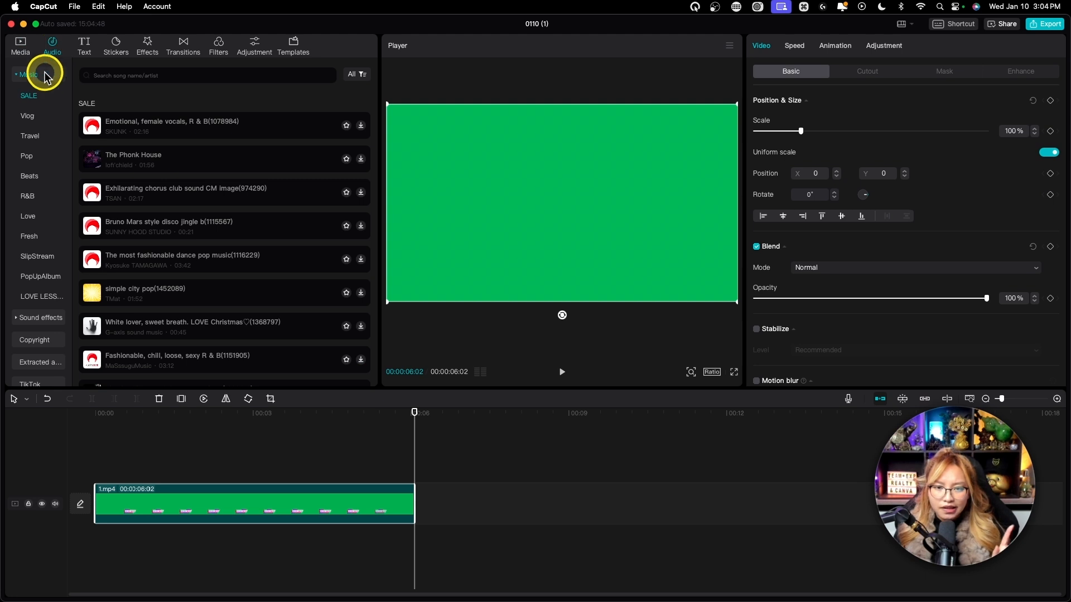
pyautogui.click(16, 77)
pyautogui.click(20, 97)
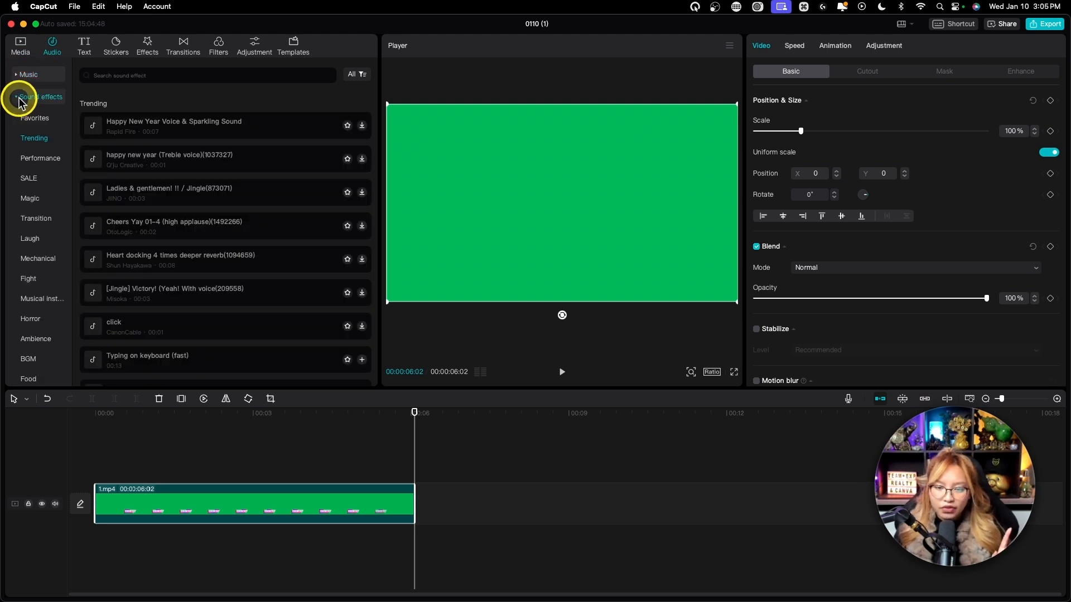
# Browse the trending sound effects and preview Deep woosh.
pyautogui.scroll(-3, 187, 191)
pyautogui.scroll(-6, 189, 196)
pyautogui.scroll(-5, 188, 196)
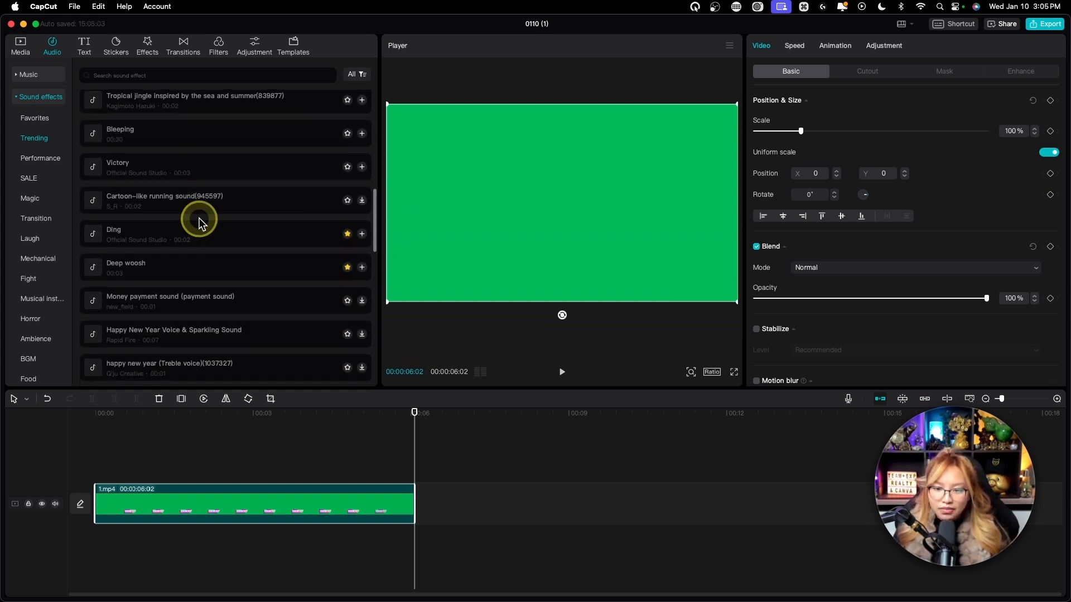
pyautogui.click(96, 273)
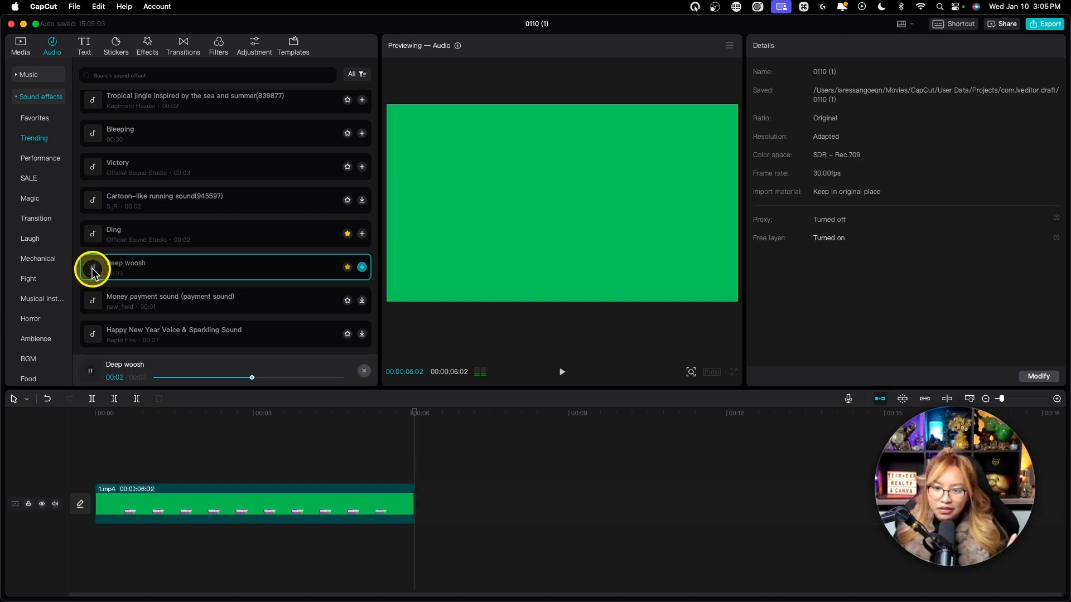
pyautogui.scroll(-2, 258, 267)
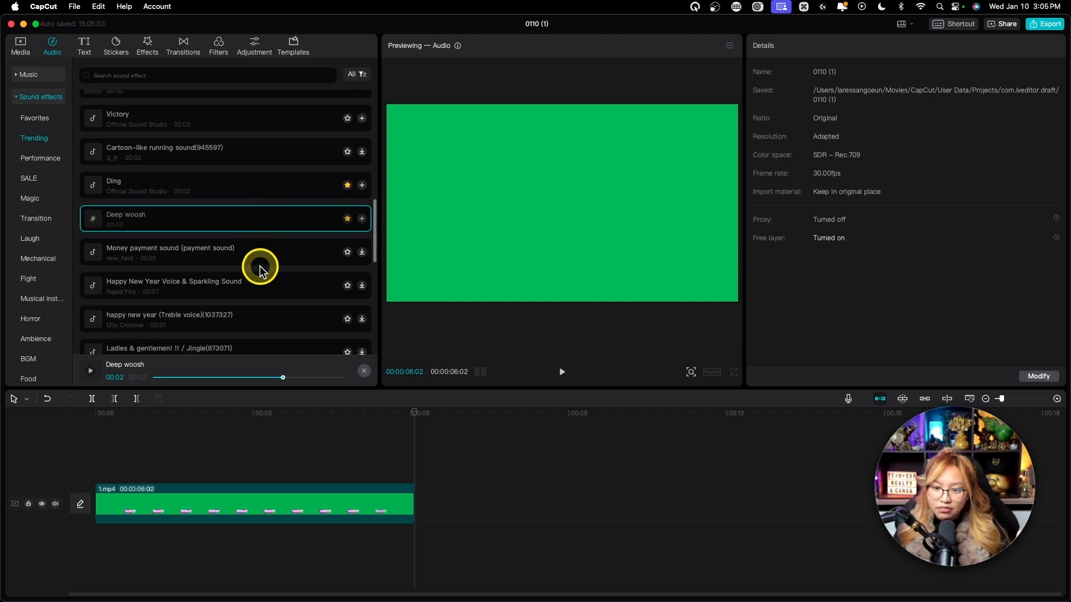
pyautogui.scroll(-3, 260, 268)
pyautogui.scroll(6, 260, 267)
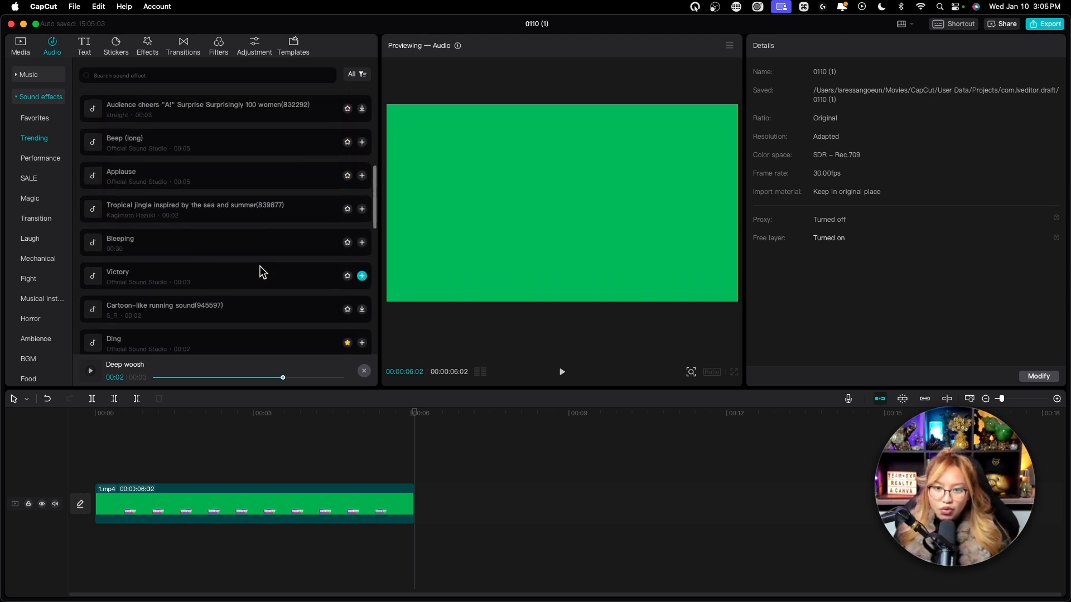
pyautogui.scroll(2, 263, 272)
# Search the sound effects for "woosh".
pyautogui.click(132, 73)
pyautogui.write('w')
pyautogui.press('BackSpace')
pyautogui.write('oosh')
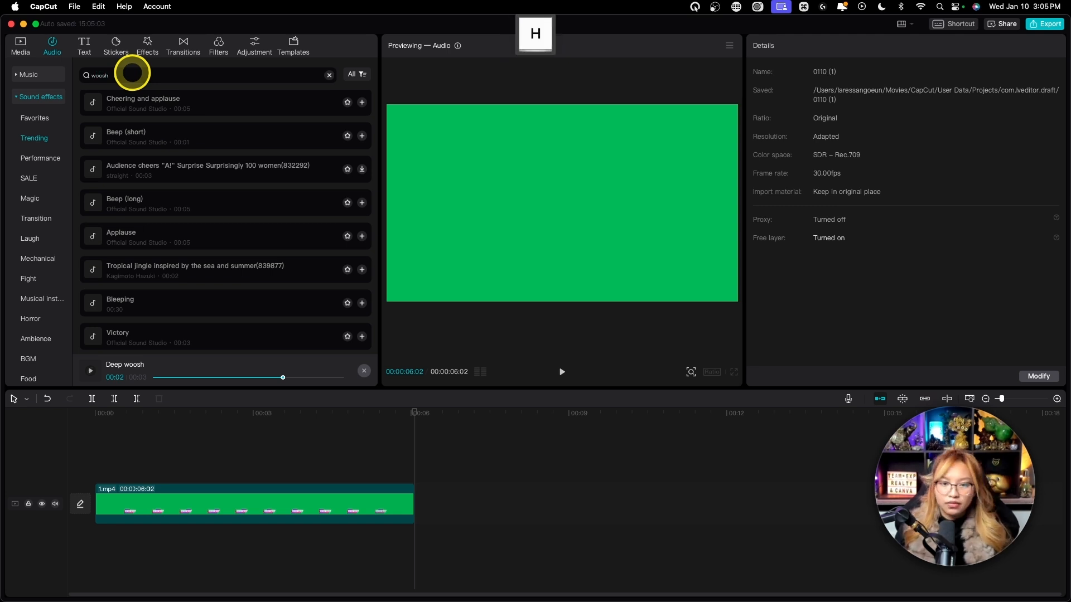
pyautogui.press('Return')
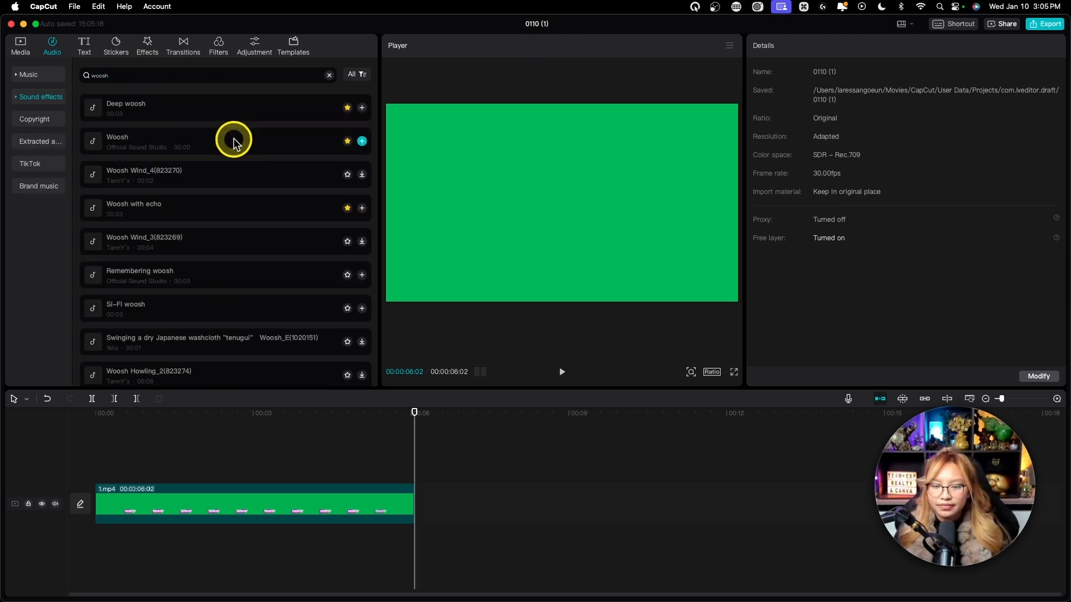
# Preview the sound effects Woosh, Woosh Wind_4(823270), Woosh with echo and Deep woosh.
pyautogui.click(89, 142)
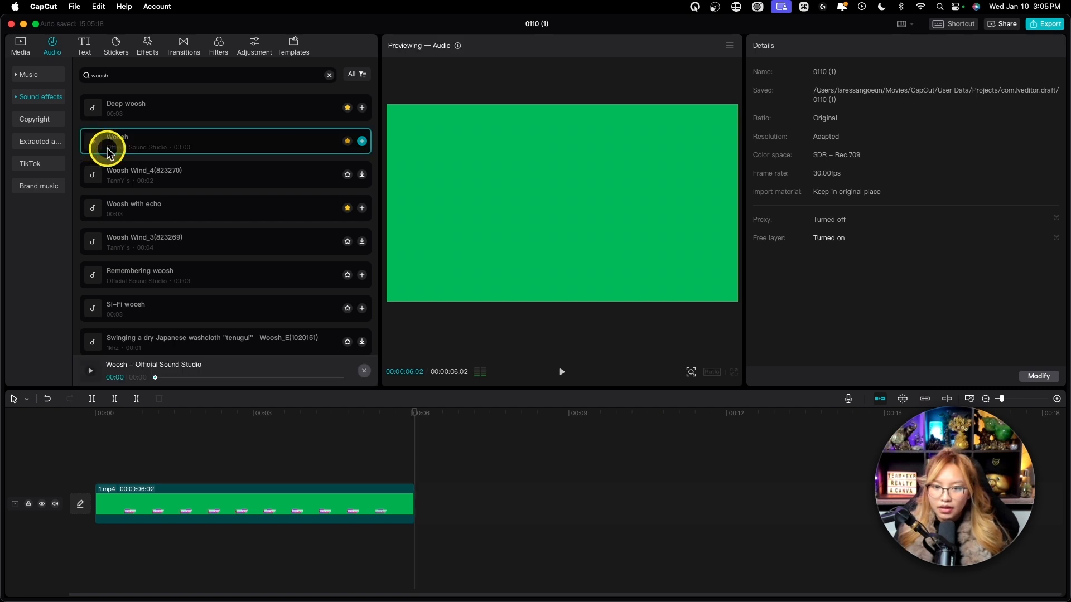
pyautogui.click(99, 176)
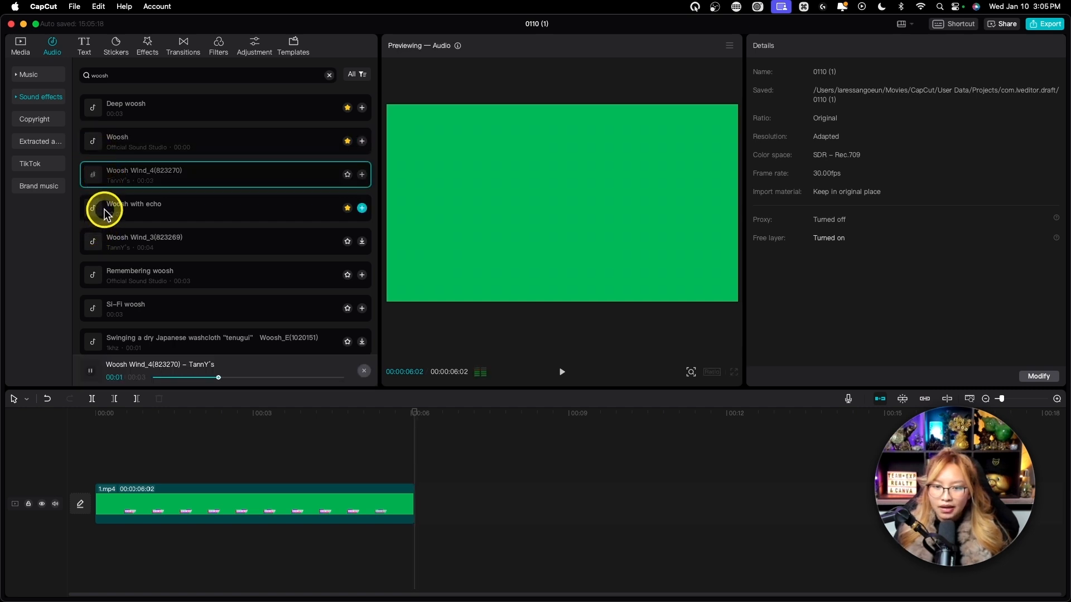
pyautogui.click(104, 213)
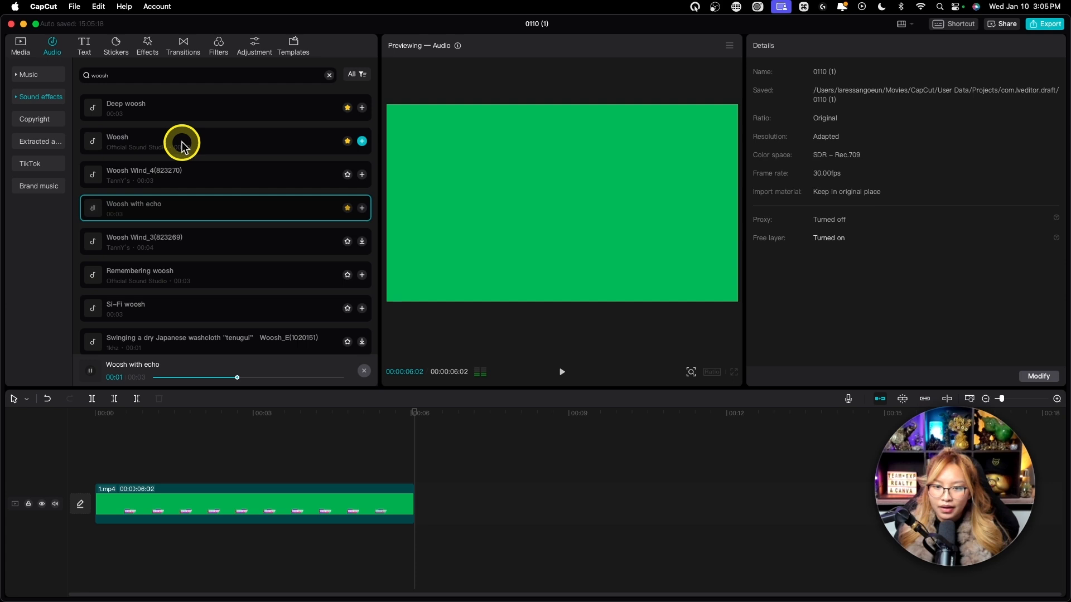
pyautogui.click(96, 113)
pyautogui.click(96, 216)
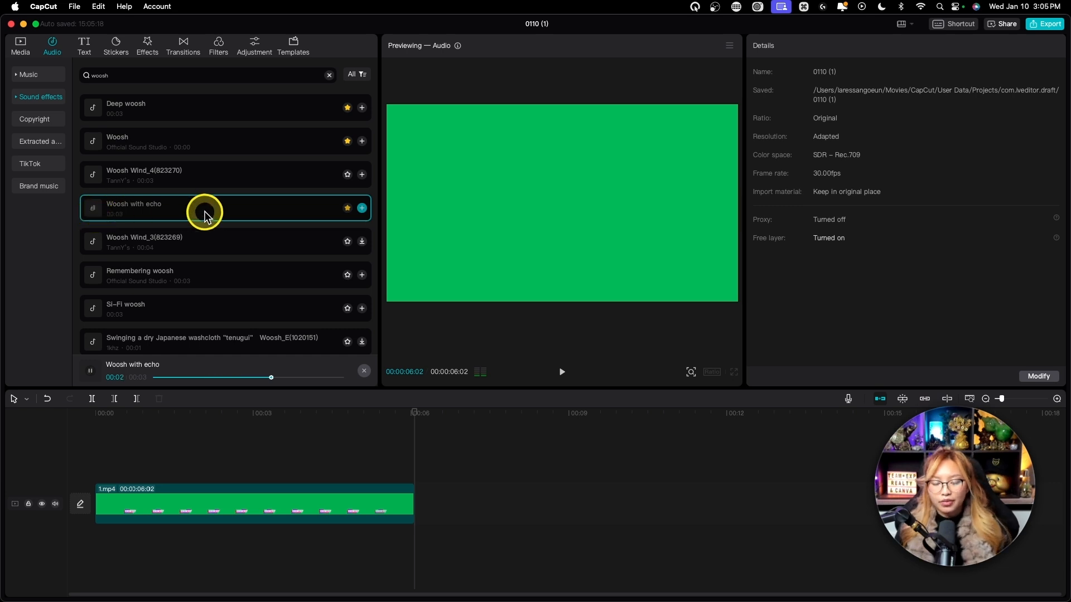
# Add the Woosh Wind_3(823269) sound effect beneath the 1.mp4 clip and align it with the start of the timeline.
pyautogui.moveTo(408, 413); pyautogui.dragTo(116, 413)
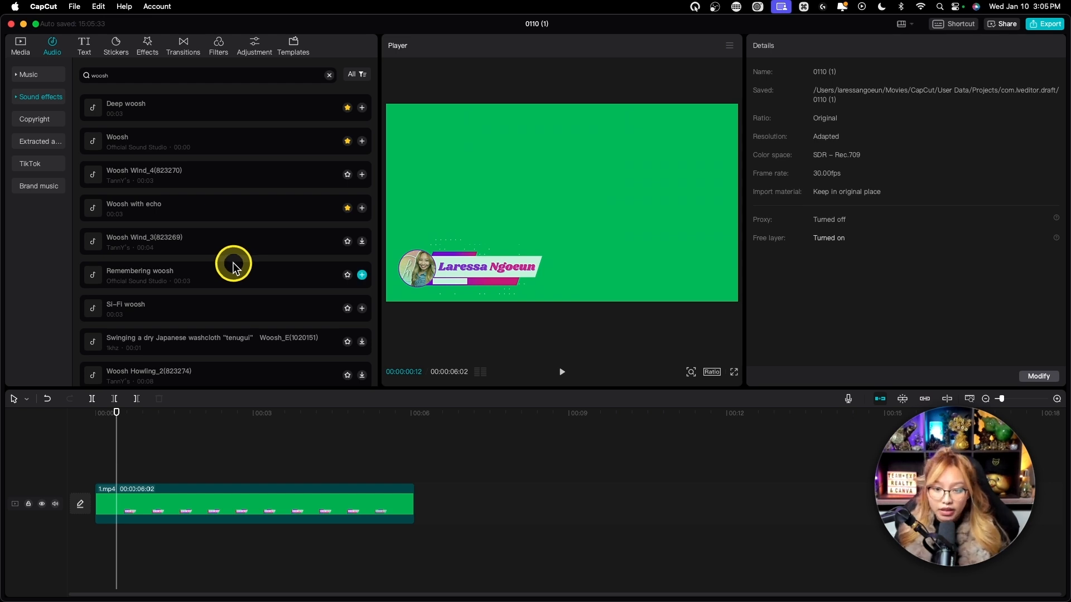
pyautogui.moveTo(140, 244); pyautogui.dragTo(118, 538)
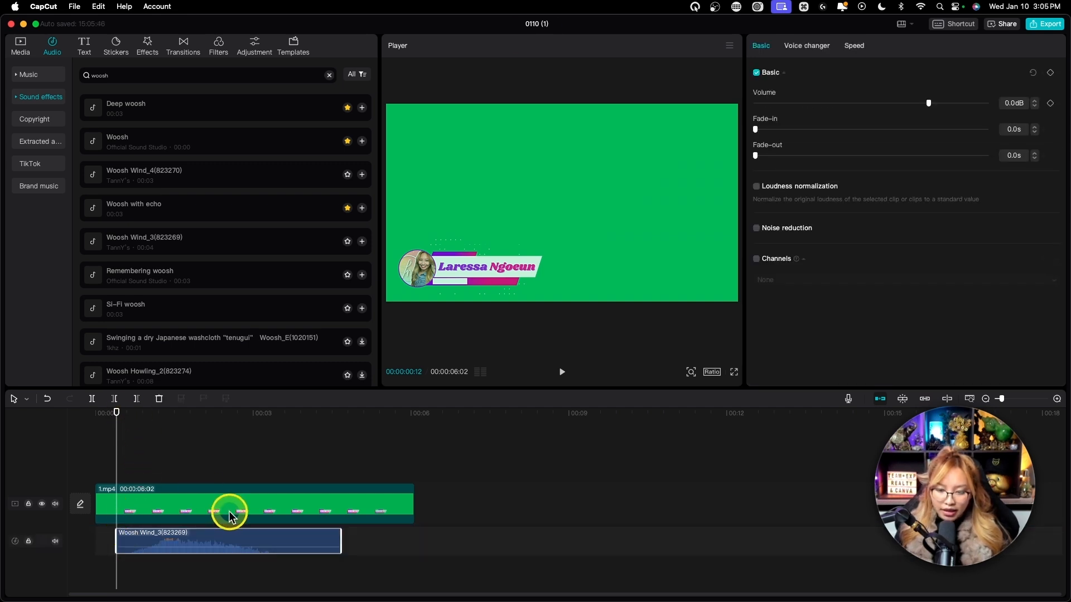
pyautogui.scroll(5, 229, 516)
pyautogui.moveTo(138, 413)
pyautogui.mouseDown()
pyautogui.moveTo(177, 412)
pyautogui.moveTo(138, 413)
pyautogui.mouseUp()
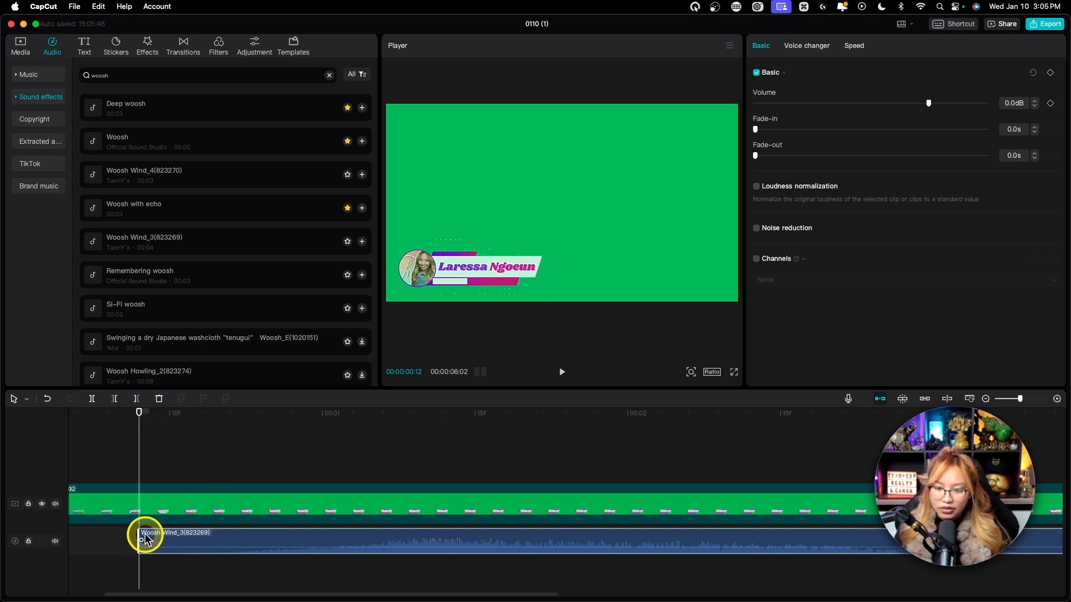
pyautogui.moveTo(139, 538)
pyautogui.mouseDown()
pyautogui.moveTo(210, 535)
pyautogui.moveTo(72, 545)
pyautogui.moveTo(126, 552)
pyautogui.moveTo(100, 535)
pyautogui.moveTo(167, 530)
pyautogui.moveTo(296, 535)
pyautogui.moveTo(142, 537)
pyautogui.mouseUp()
# Play the lower third with its sound effect twice from the start of the timeline.
pyautogui.moveTo(131, 418); pyautogui.dragTo(95, 414)
pyautogui.press('space')
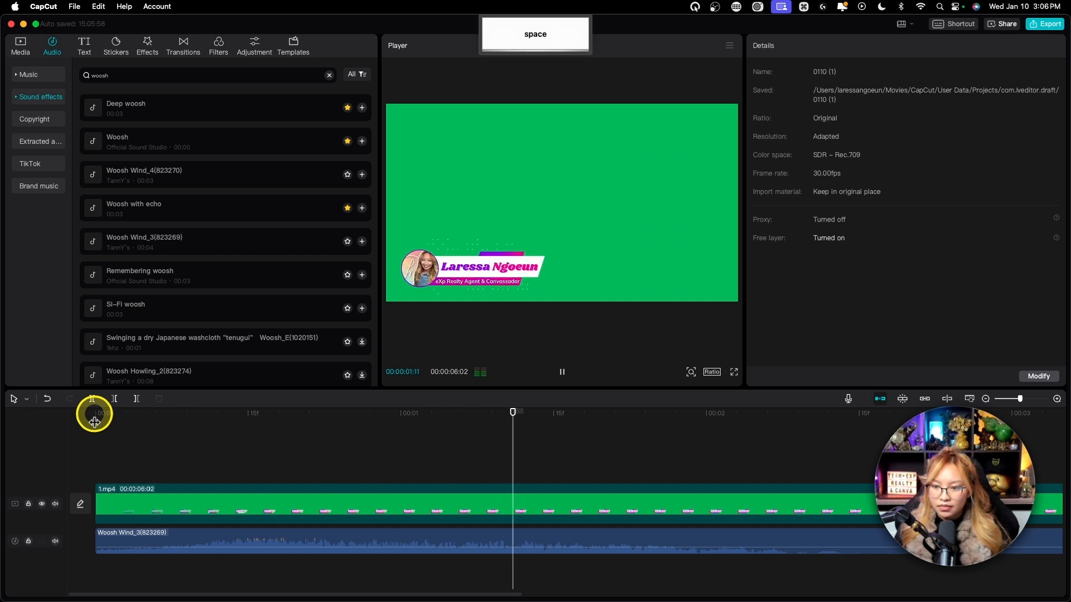
pyautogui.press('space')
pyautogui.click(100, 413)
pyautogui.press('space')
pyautogui.press('space')
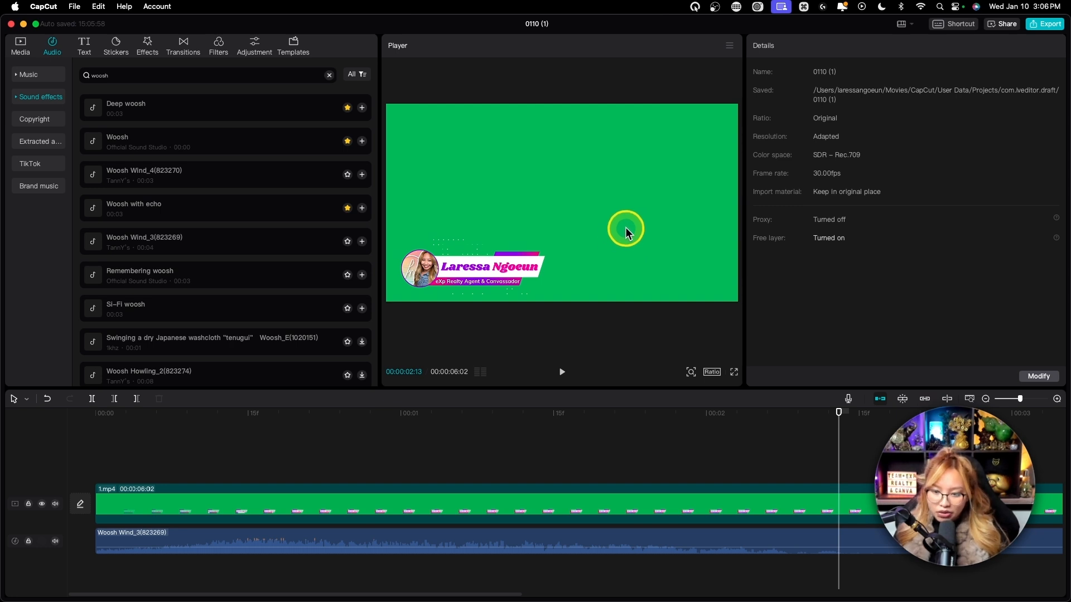
# Turn on the chroma key for the 1.mp4 clip, pick its green background as key colour and set the strength to 17.
pyautogui.click(208, 498)
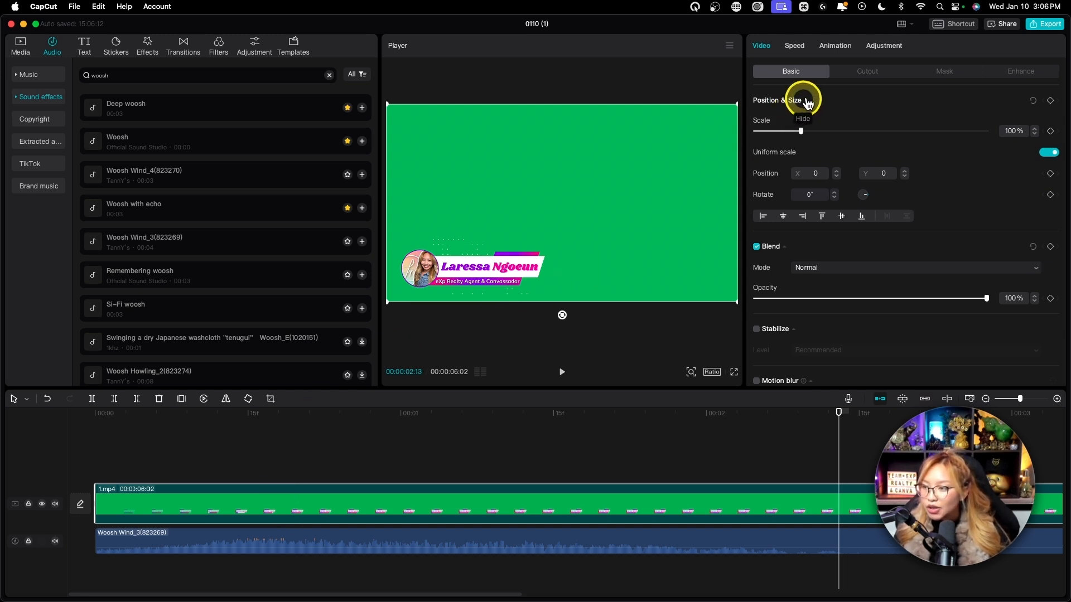
pyautogui.press('fn')
pyautogui.click(868, 73)
pyautogui.press('fn')
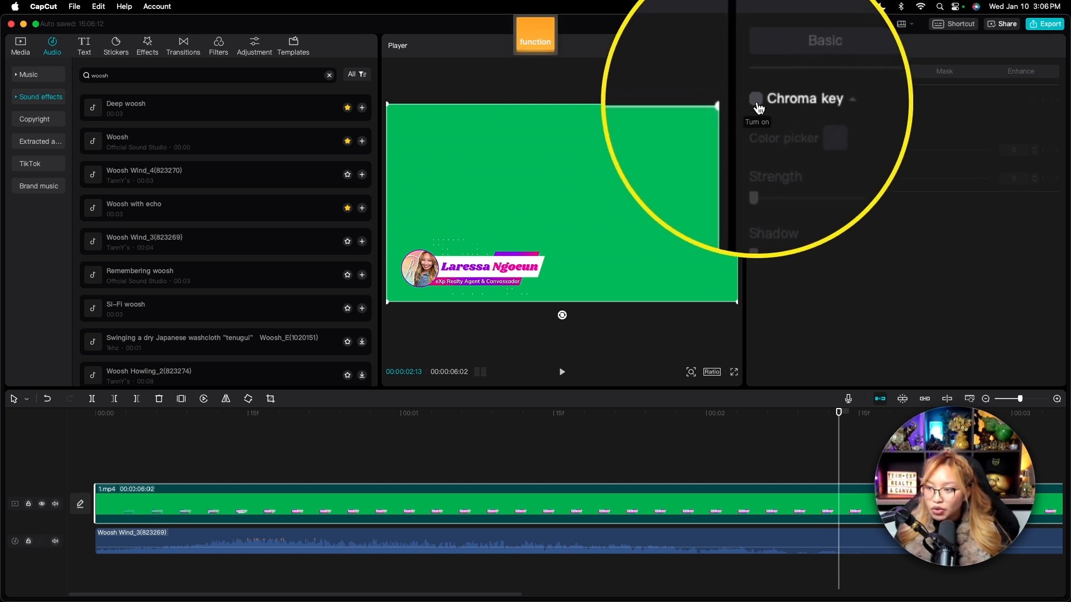
pyautogui.click(756, 100)
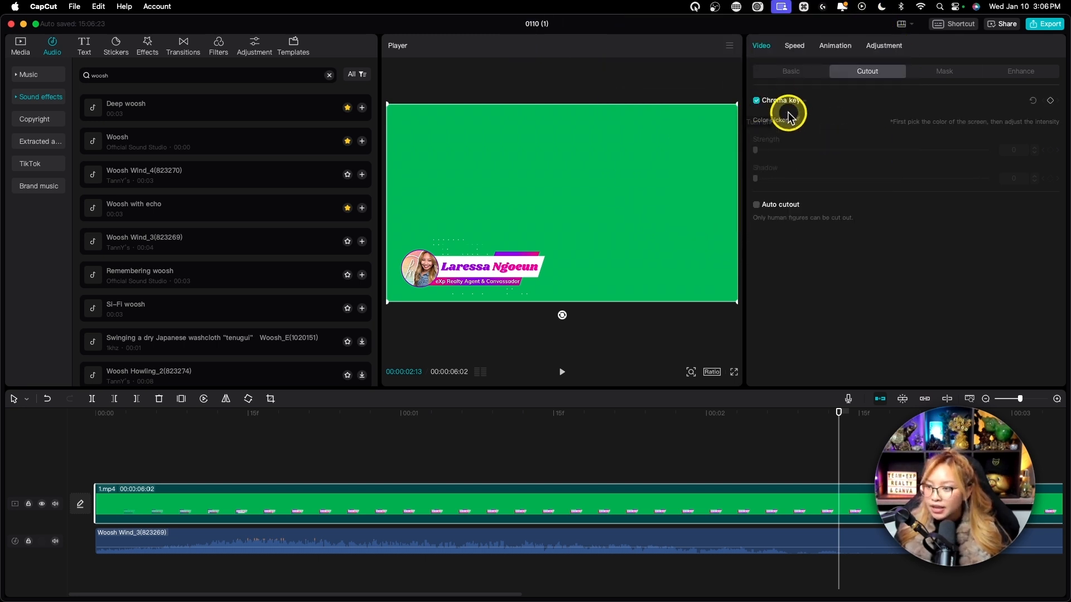
pyautogui.press('fn')
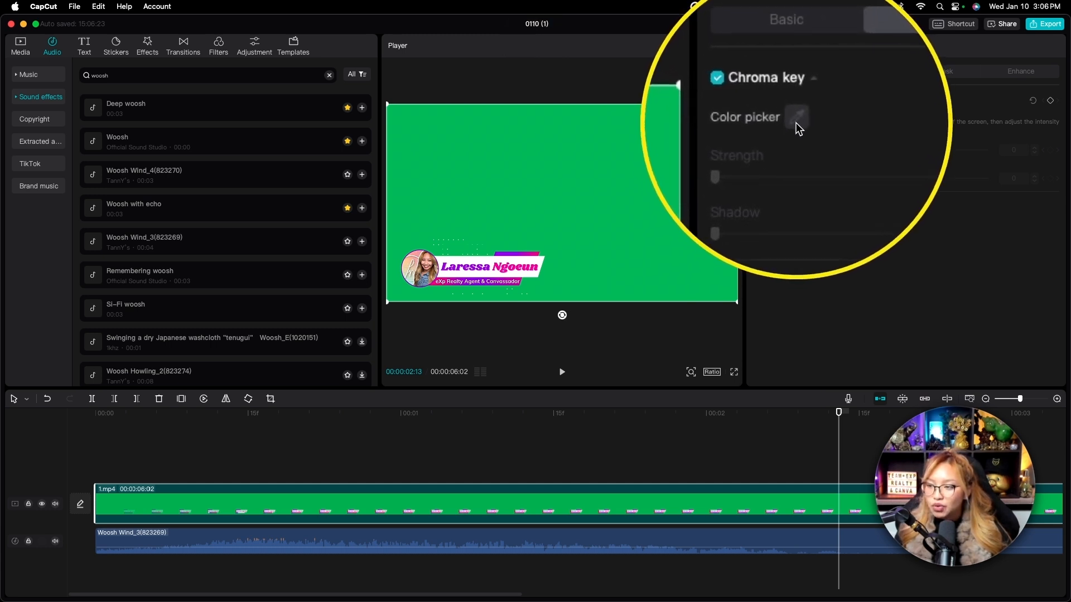
pyautogui.click(797, 121)
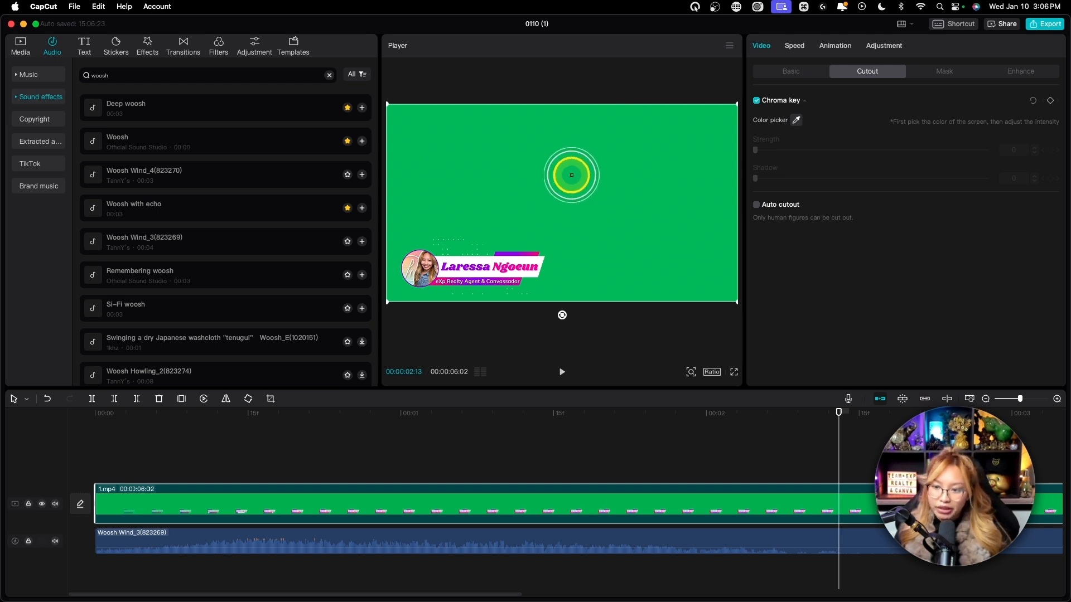
pyautogui.click(571, 175)
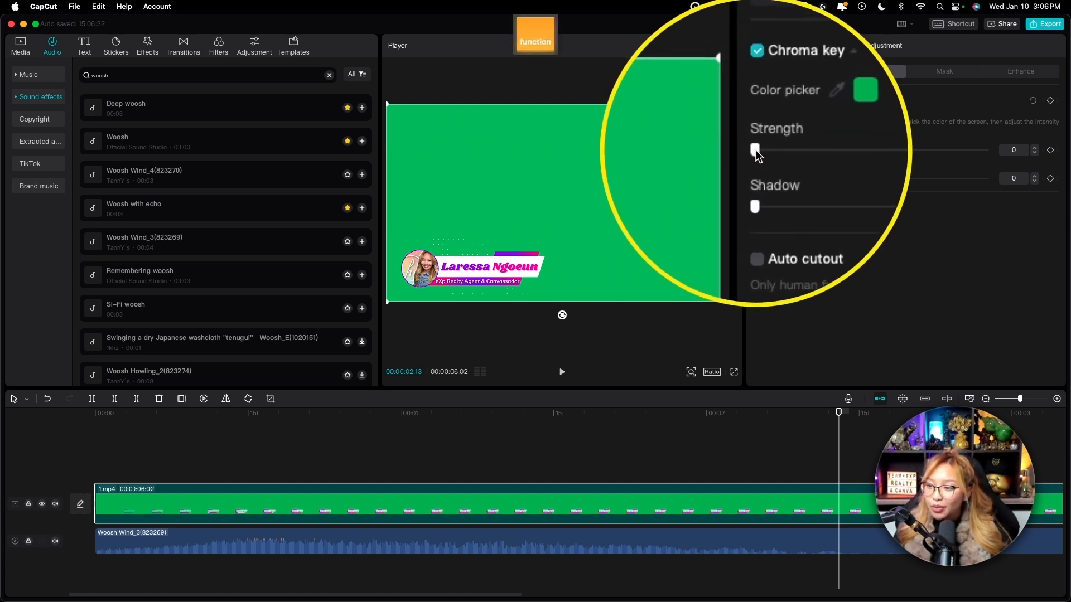
pyautogui.moveTo(755, 150); pyautogui.dragTo(727, 180)
pyautogui.moveTo(792, 150); pyautogui.dragTo(795, 150)
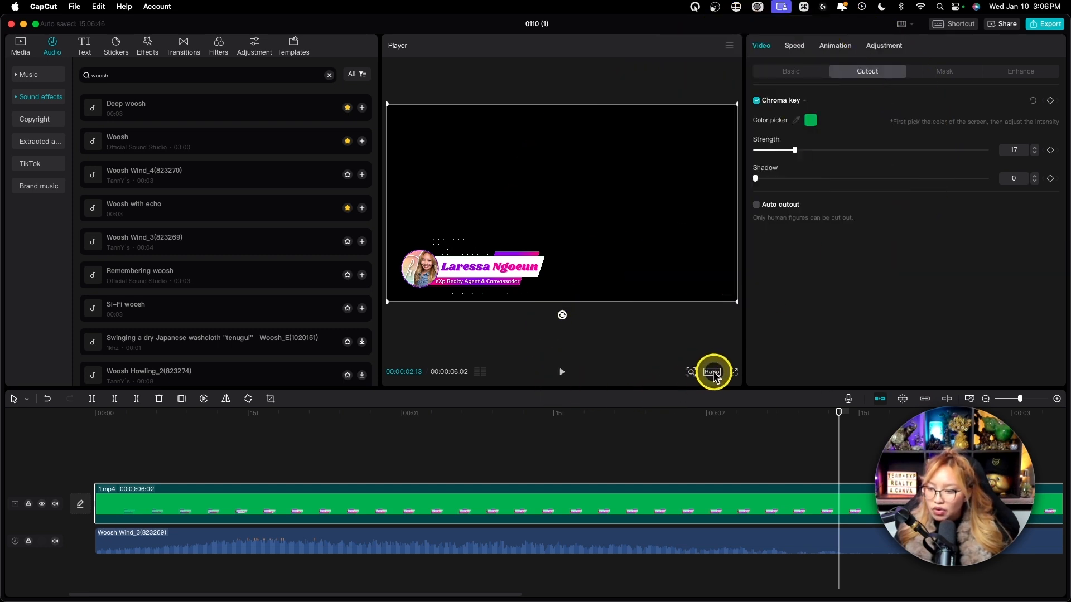
# Check the keyed lower third up close and set the chroma key strength to 14.
pyautogui.click(714, 373)
pyautogui.click(690, 372)
pyautogui.click(691, 372)
pyautogui.moveTo(669, 390); pyautogui.dragTo(692, 390)
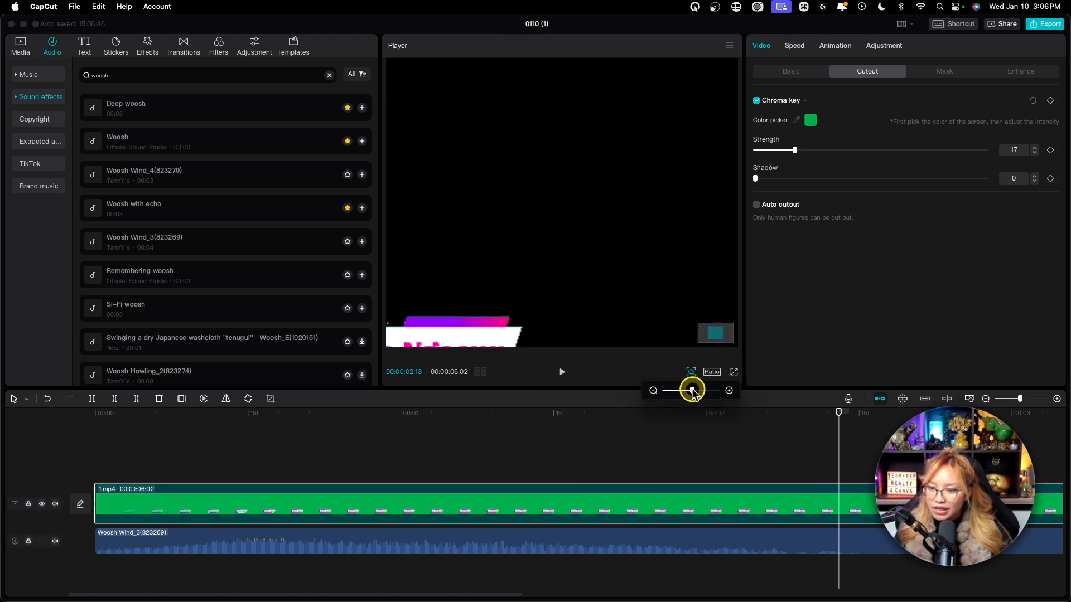
pyautogui.scroll(-3, 587, 306)
pyautogui.hscroll(-5, 587, 305)
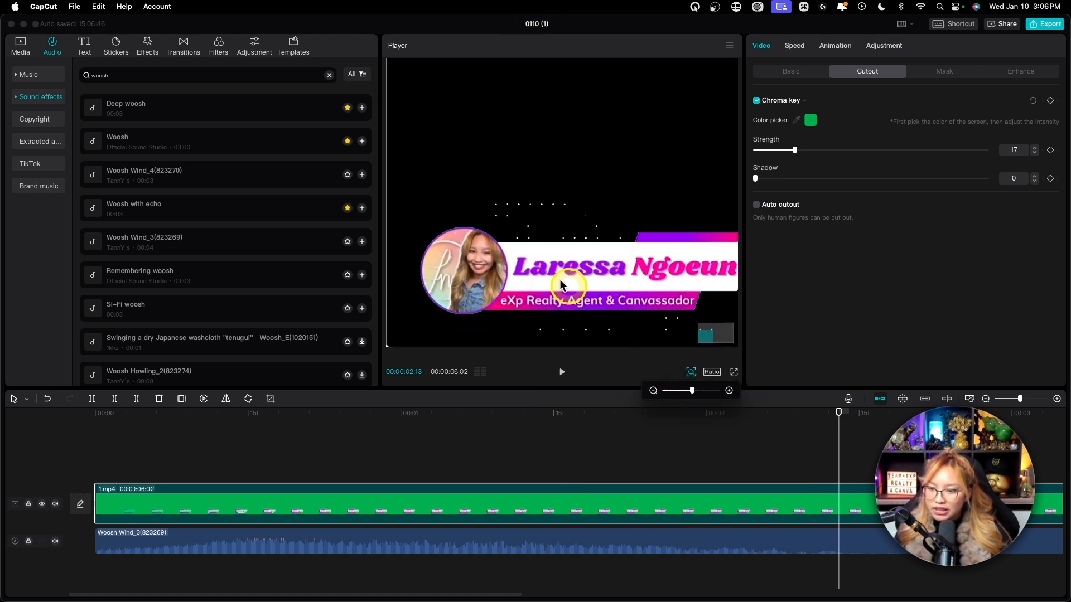
pyautogui.moveTo(693, 390); pyautogui.dragTo(699, 390)
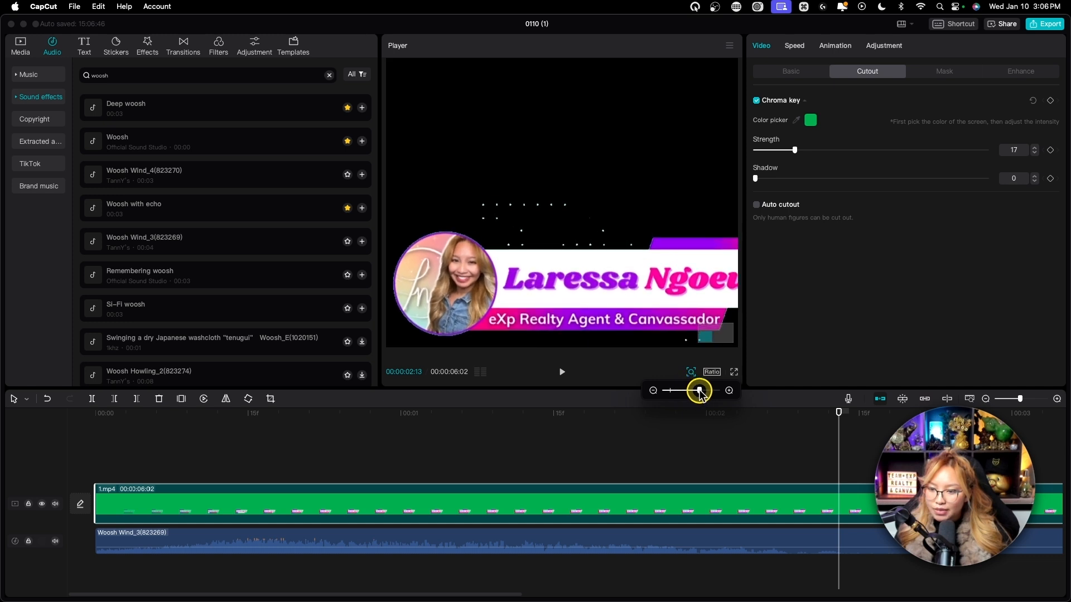
pyautogui.moveTo(795, 149)
pyautogui.mouseDown()
pyautogui.moveTo(1013, 136)
pyautogui.moveTo(741, 142)
pyautogui.moveTo(788, 134)
pyautogui.mouseUp()
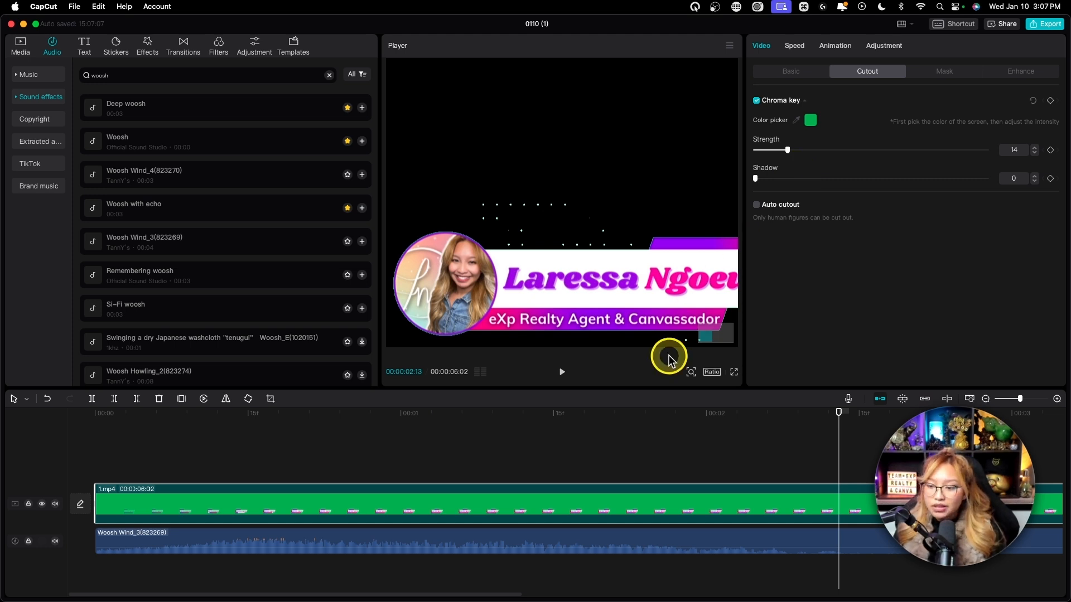
# Show the whole frame in the preview and inspect the opening frames of the keyed lower third during playback.
pyautogui.click(690, 372)
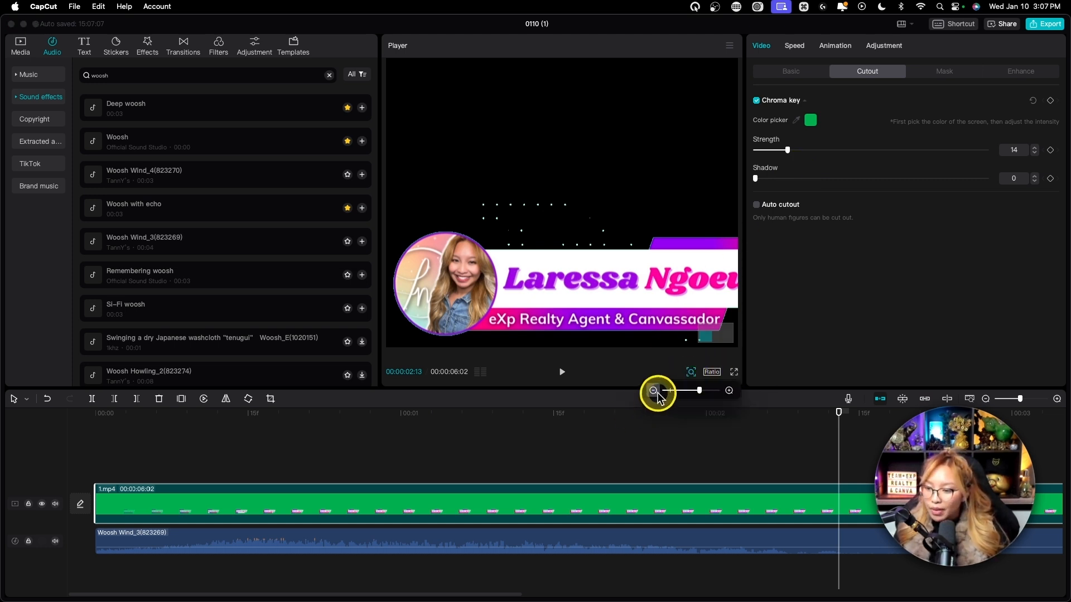
pyautogui.click(671, 390)
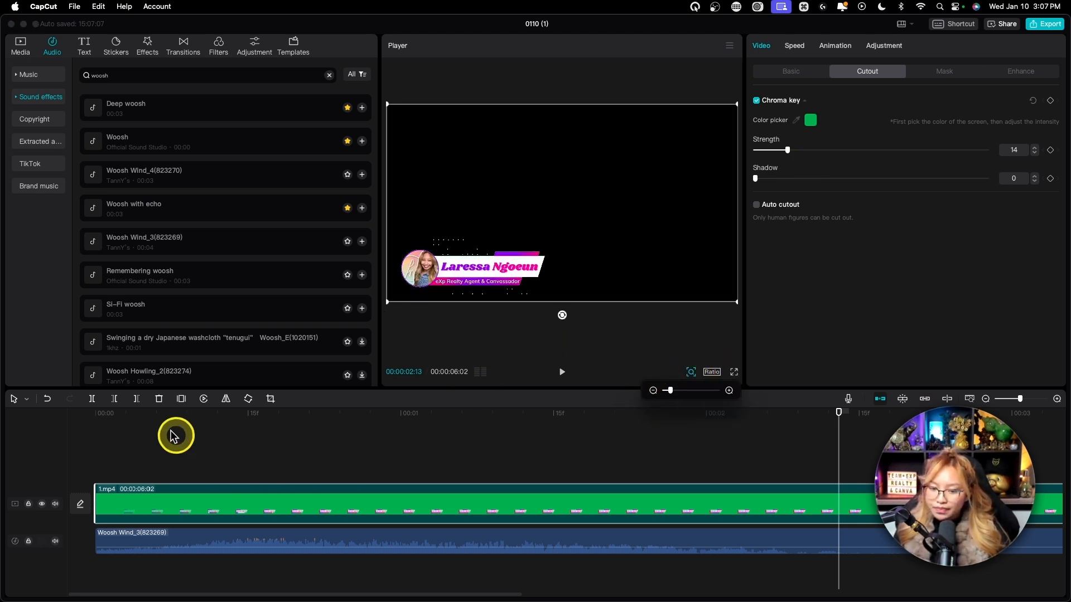
pyautogui.click(106, 413)
pyautogui.press('space')
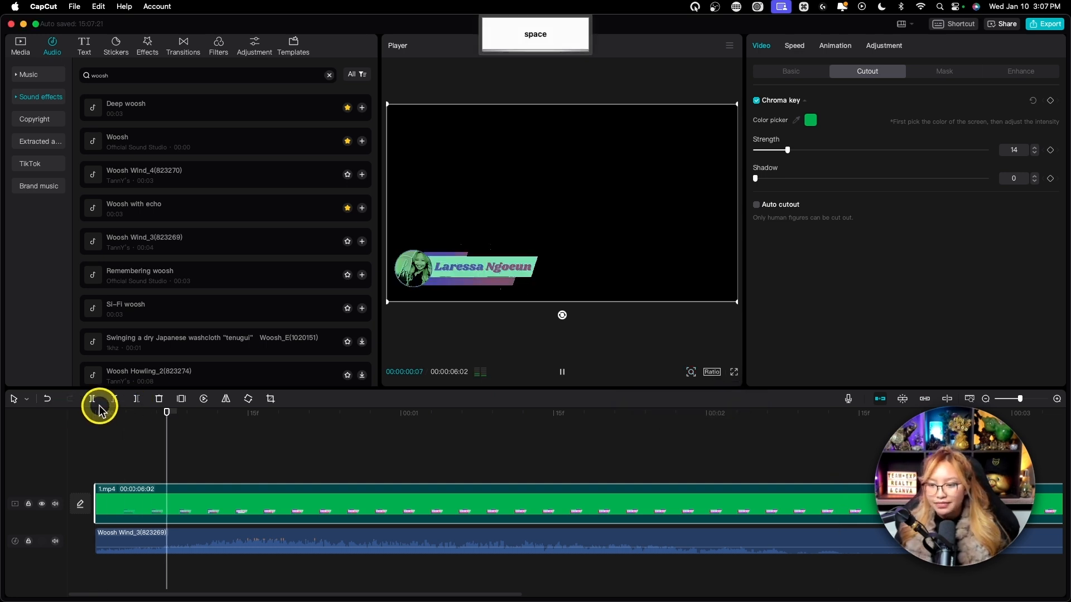
pyautogui.click(106, 413)
pyautogui.moveTo(109, 416); pyautogui.dragTo(144, 416)
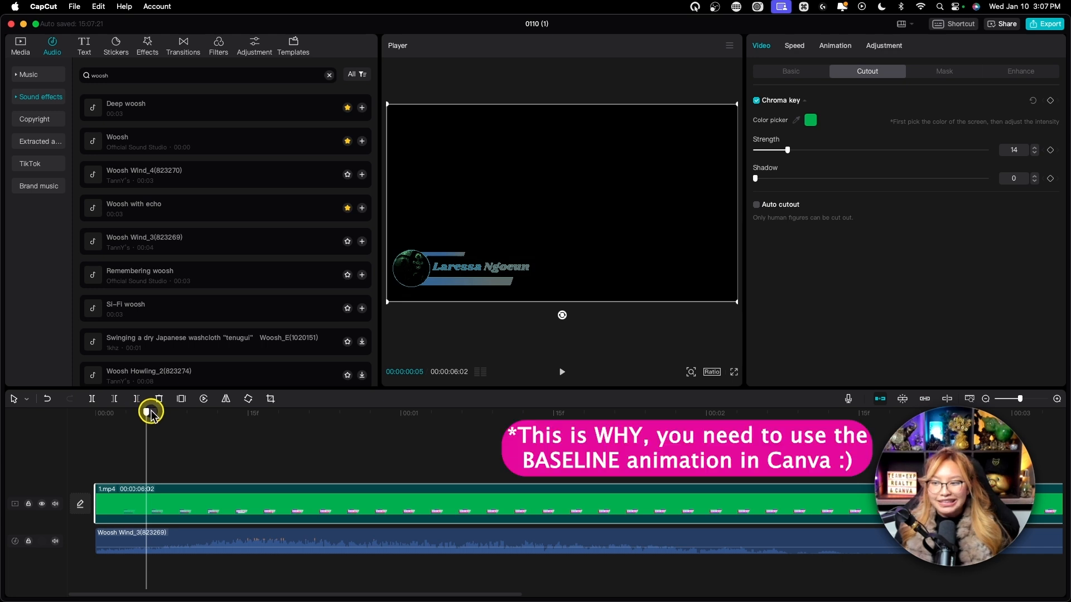
pyautogui.press('space')
pyautogui.press('space')
# Set the chroma key strength to 13 and replay the lower third from the start to check the key.
pyautogui.moveTo(785, 150); pyautogui.dragTo(782, 151)
pyautogui.moveTo(124, 414); pyautogui.dragTo(80, 417)
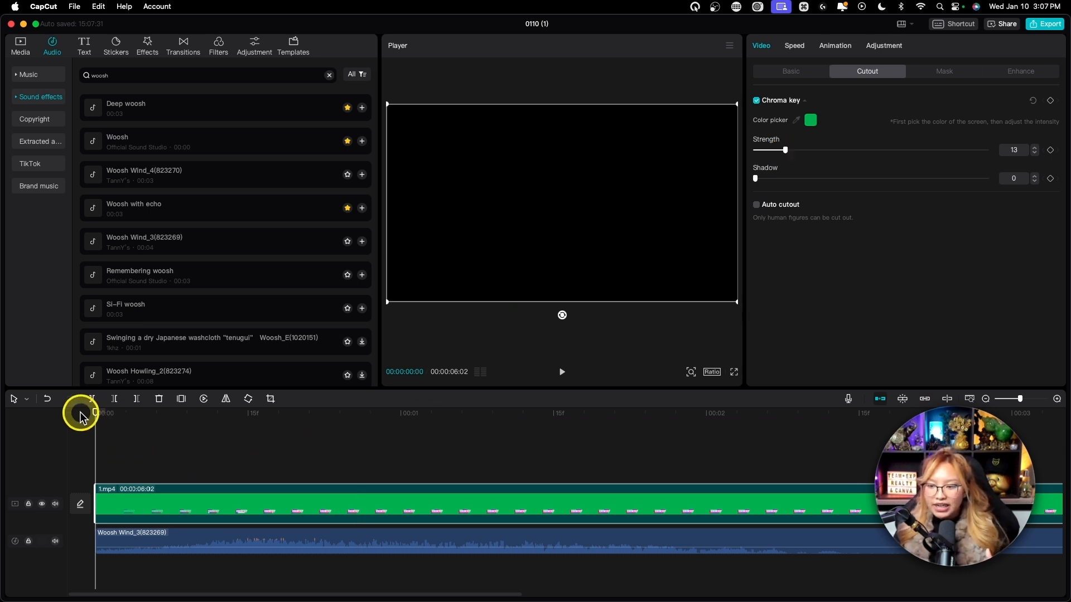
pyautogui.press('space')
pyautogui.press('space')
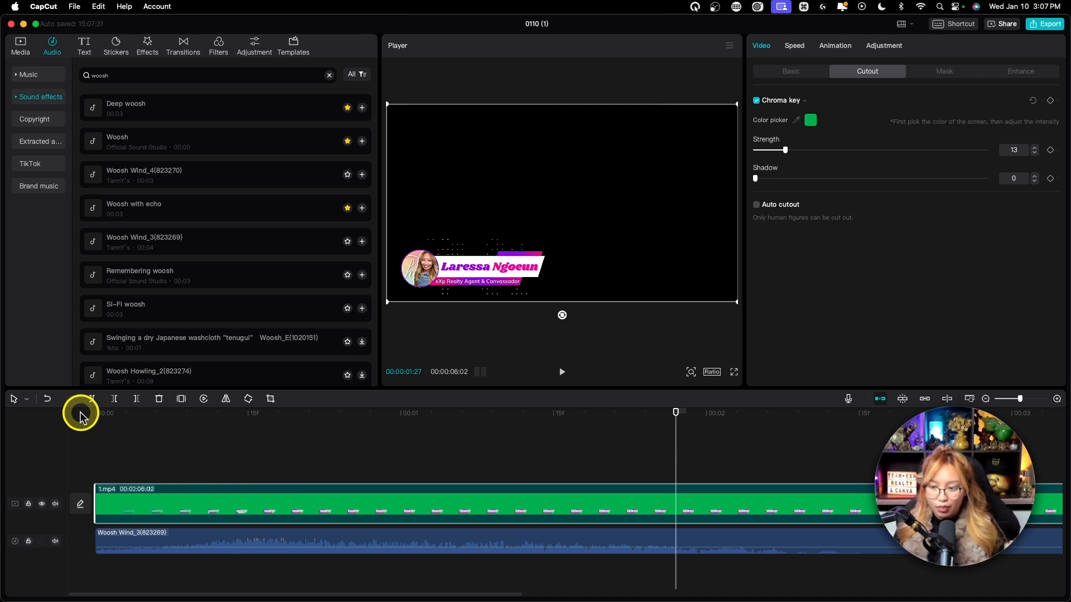
pyautogui.moveTo(673, 418); pyautogui.dragTo(375, 430)
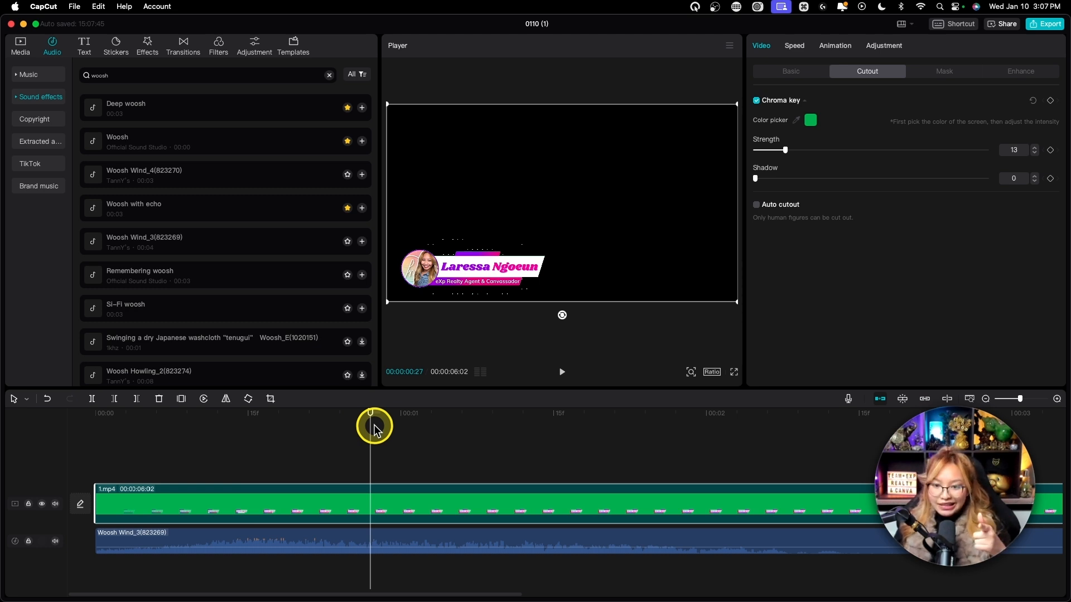
pyautogui.moveTo(374, 430); pyautogui.dragTo(374, 430)
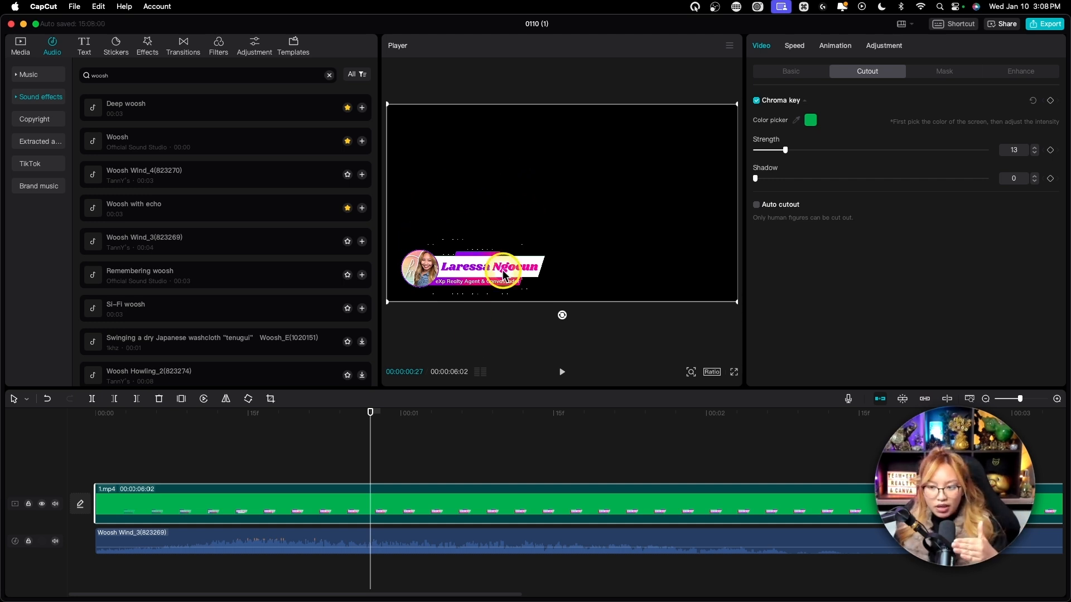
pyautogui.moveTo(370, 413); pyautogui.dragTo(593, 424)
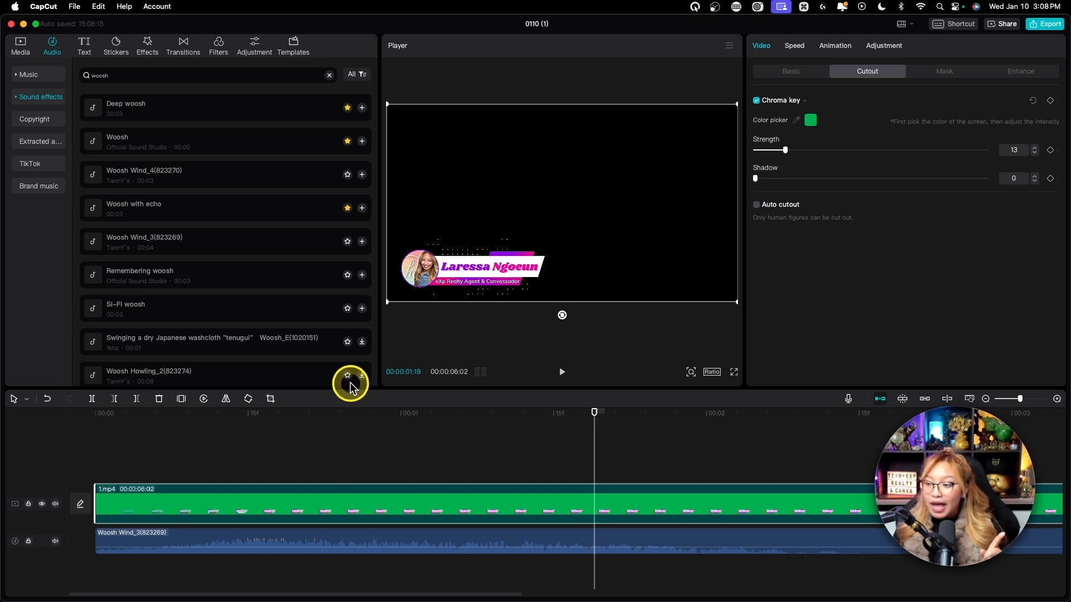
# Switch to Adobe Premiere Pro and create a new project named Practice CTA.
pyautogui.hotkey('ctrl', 'Left')
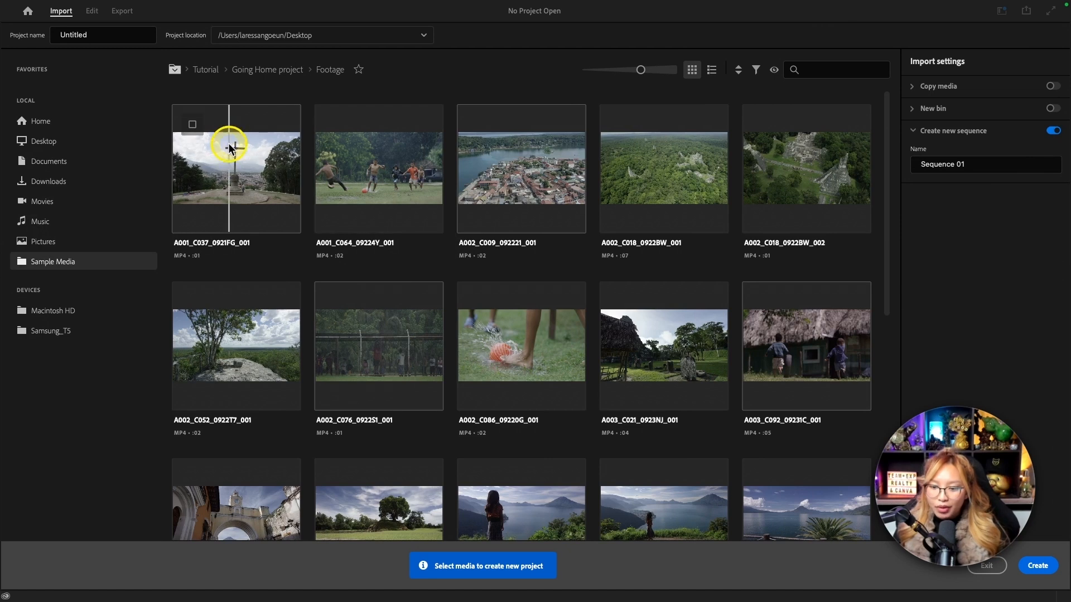
pyautogui.click(114, 42)
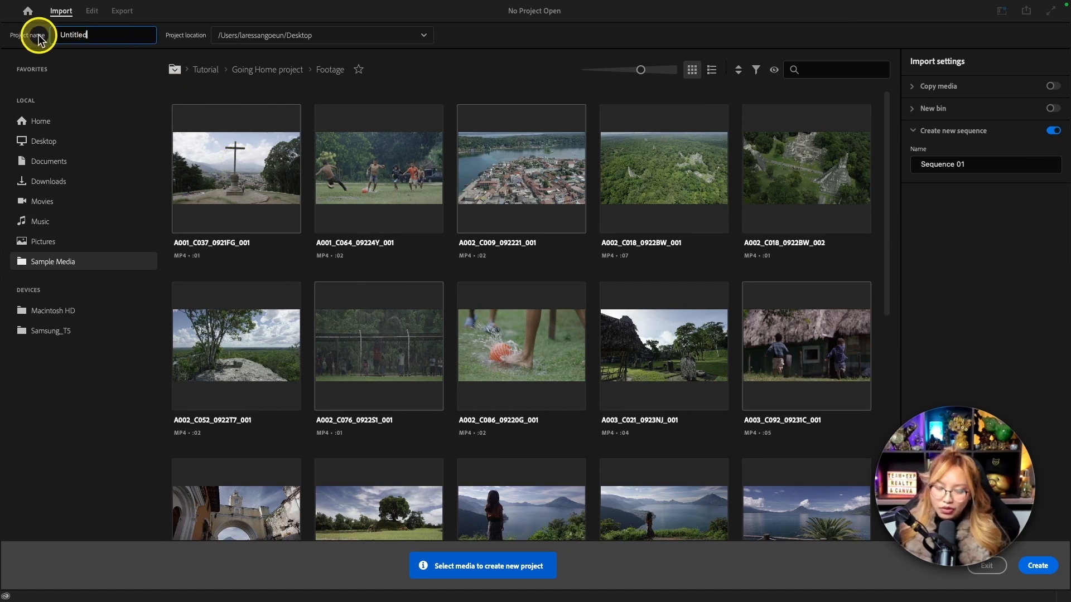
pyautogui.doubleClick(73, 35)
pyautogui.write('Practoce')
pyautogui.press('BackSpace')
pyautogui.press('BackSpace')
pyautogui.press('BackSpace')
pyautogui.press('BackSpace')
pyautogui.write('ice CTA')
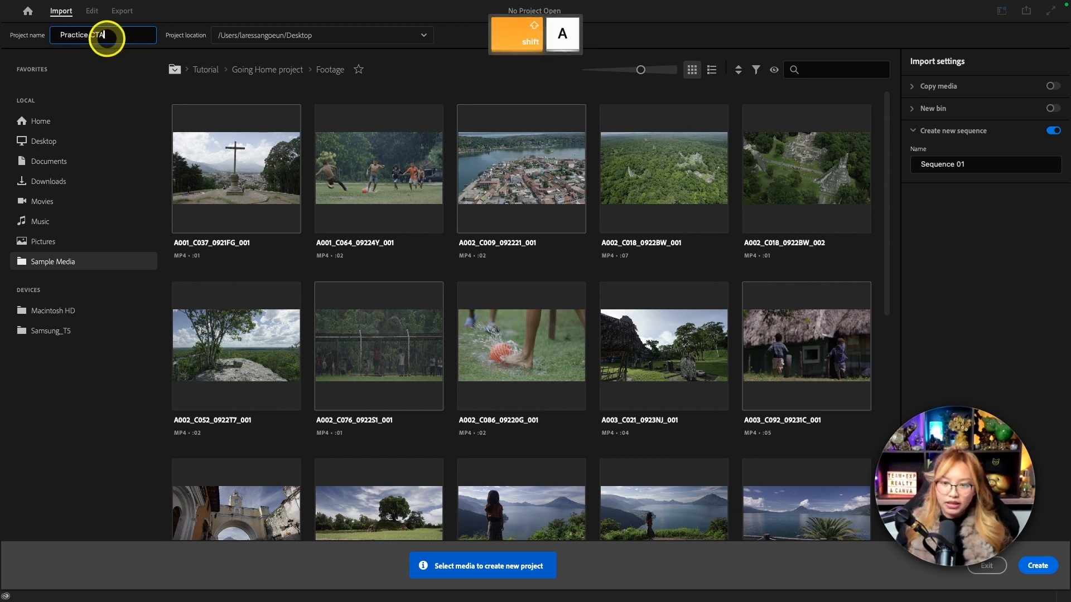
pyautogui.click(1047, 566)
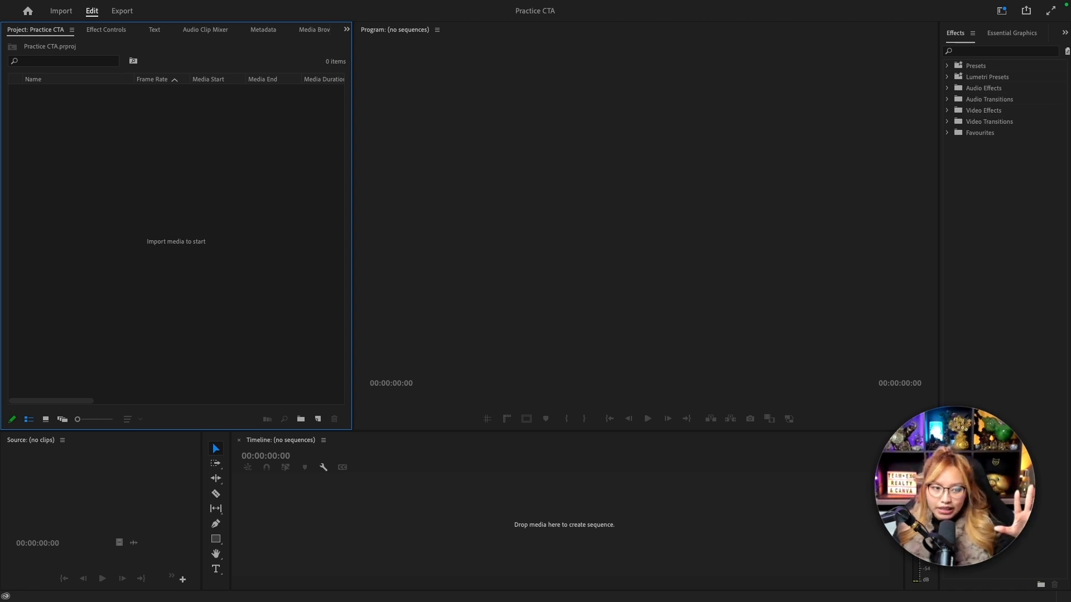
# Import 1.mp4 into the project, create a sequence from it on the empty timeline and play it.
pyautogui.moveTo(1, 172); pyautogui.dragTo(91, 172)
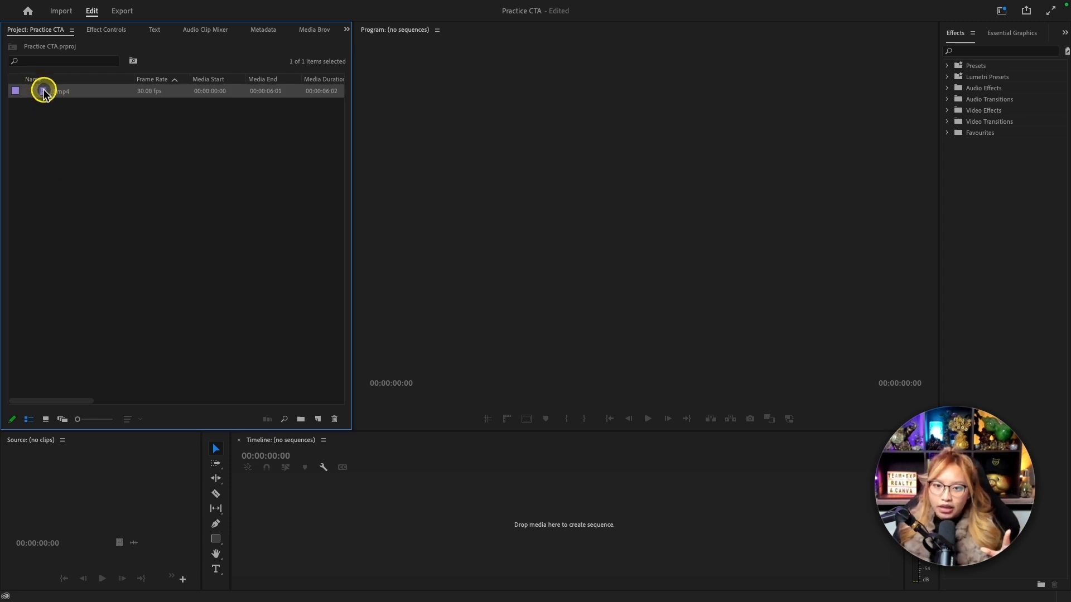
pyautogui.moveTo(69, 92); pyautogui.dragTo(289, 543)
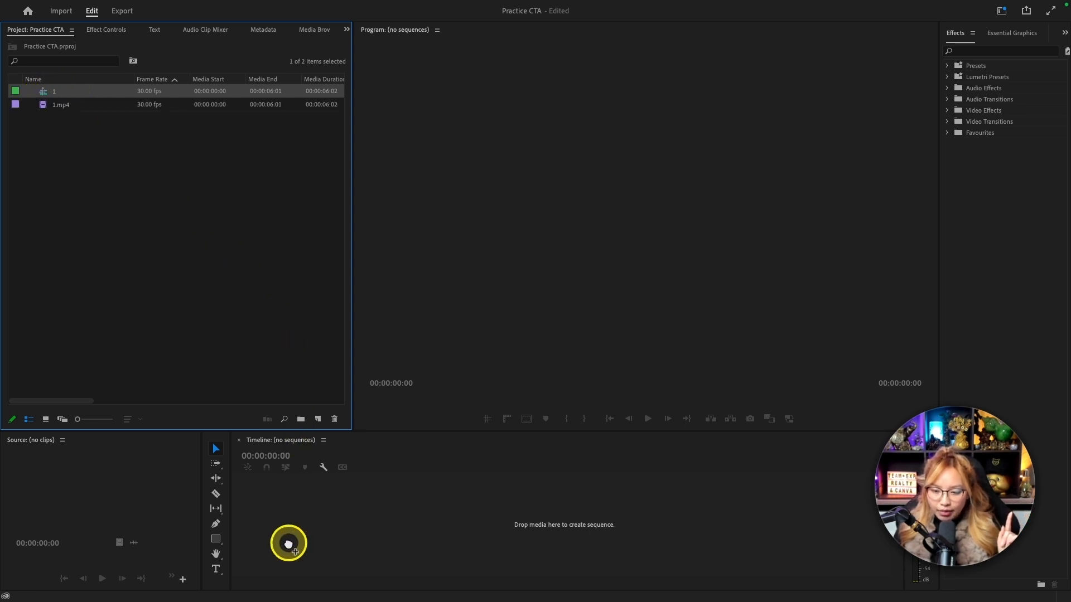
pyautogui.press('space')
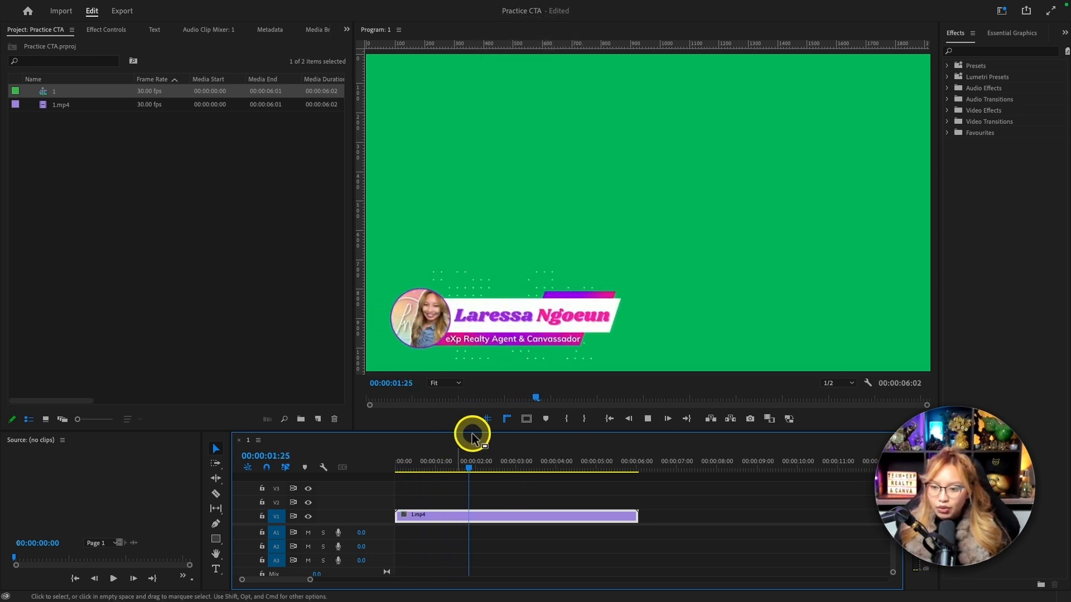
pyautogui.press('space')
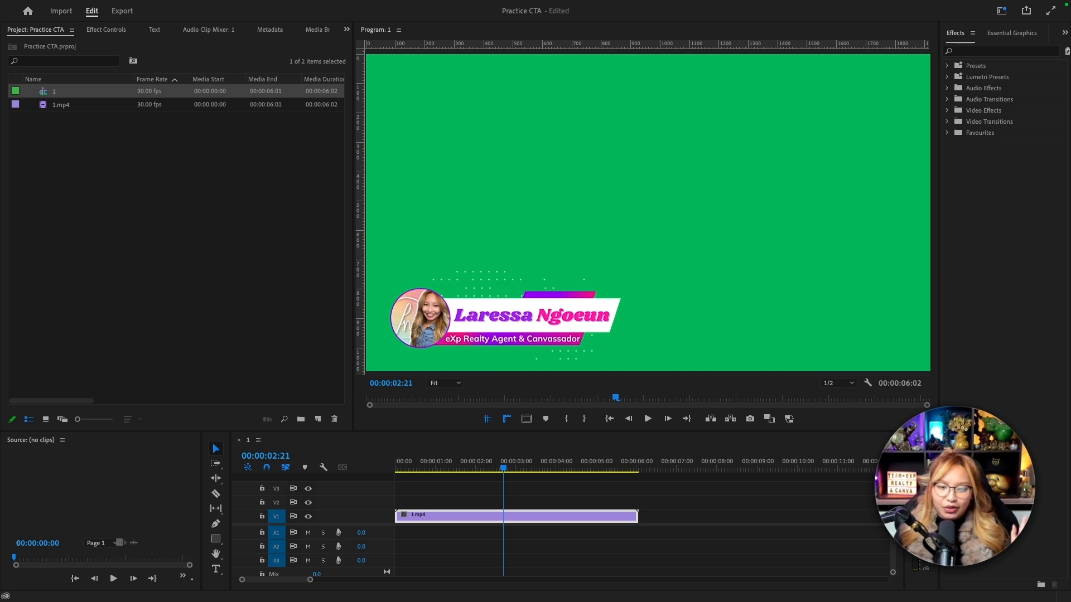
# Import Quick Swoosh.m4a and place it on audio track A1 at the start of the sequence beneath 1.mp4.
pyautogui.moveTo(2, 229); pyautogui.dragTo(121, 234)
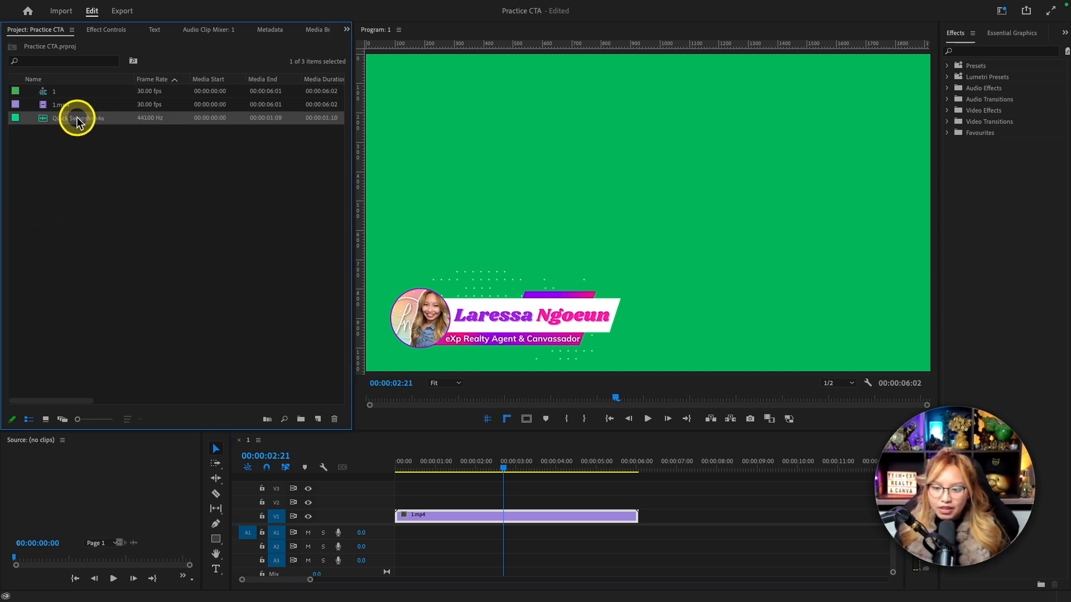
pyautogui.moveTo(444, 467); pyautogui.dragTo(411, 469)
pyautogui.moveTo(52, 118); pyautogui.dragTo(396, 537)
# Play the lower third with the swoosh sound from the start to check their timing.
pyautogui.moveTo(310, 580); pyautogui.dragTo(261, 579)
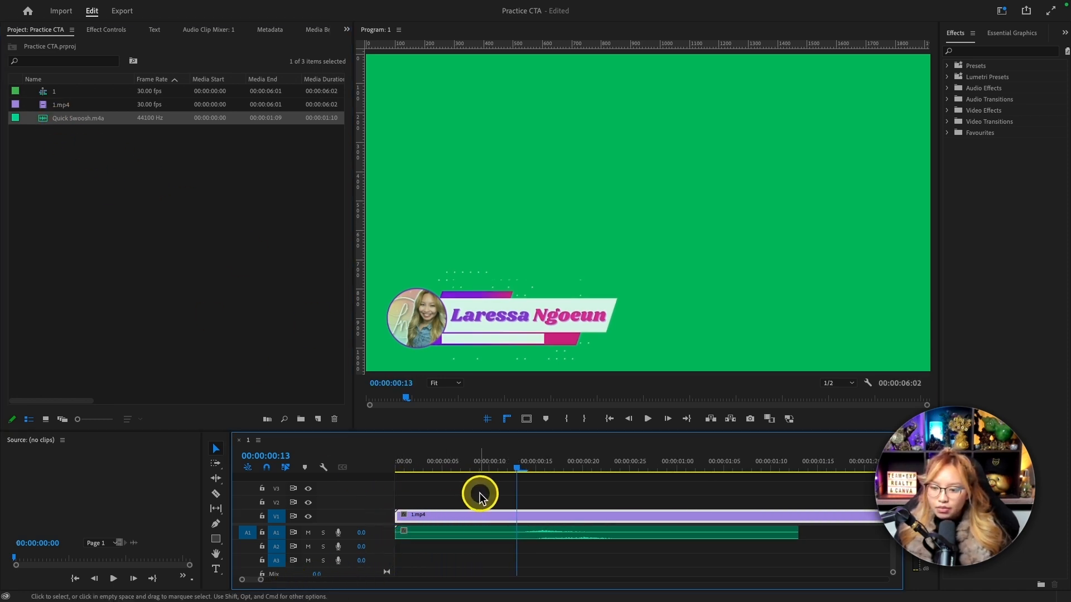
pyautogui.moveTo(468, 473); pyautogui.dragTo(408, 468)
pyautogui.press('space')
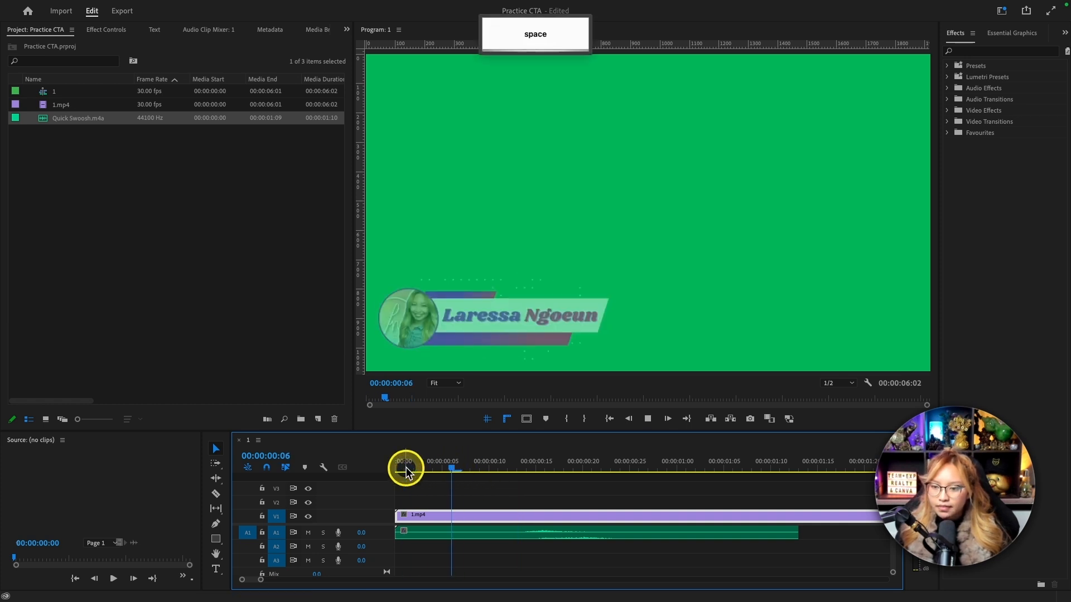
pyautogui.press('space')
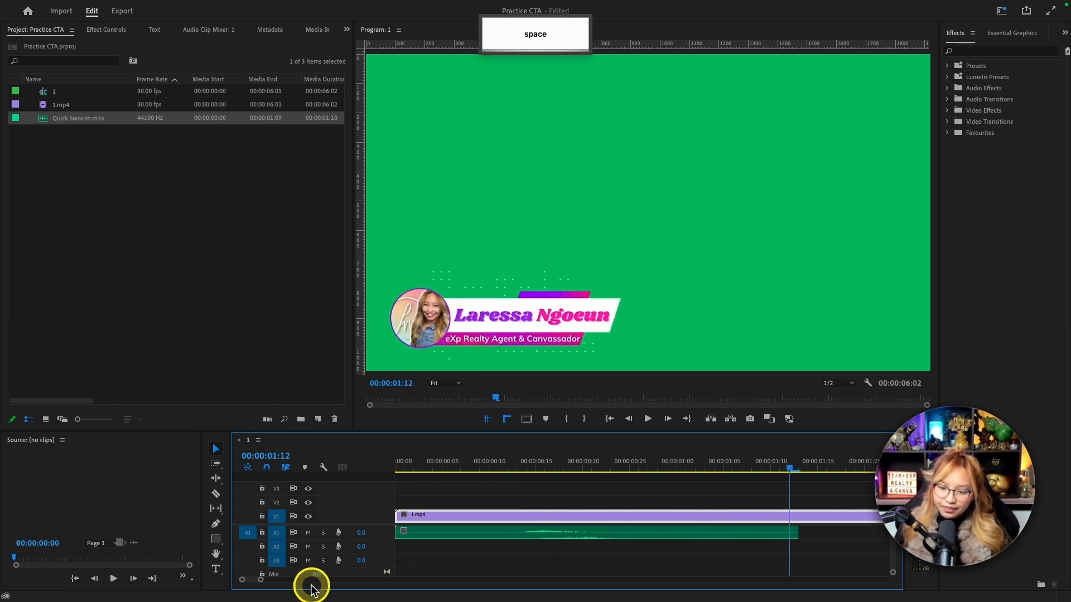
pyautogui.moveTo(270, 580); pyautogui.dragTo(310, 577)
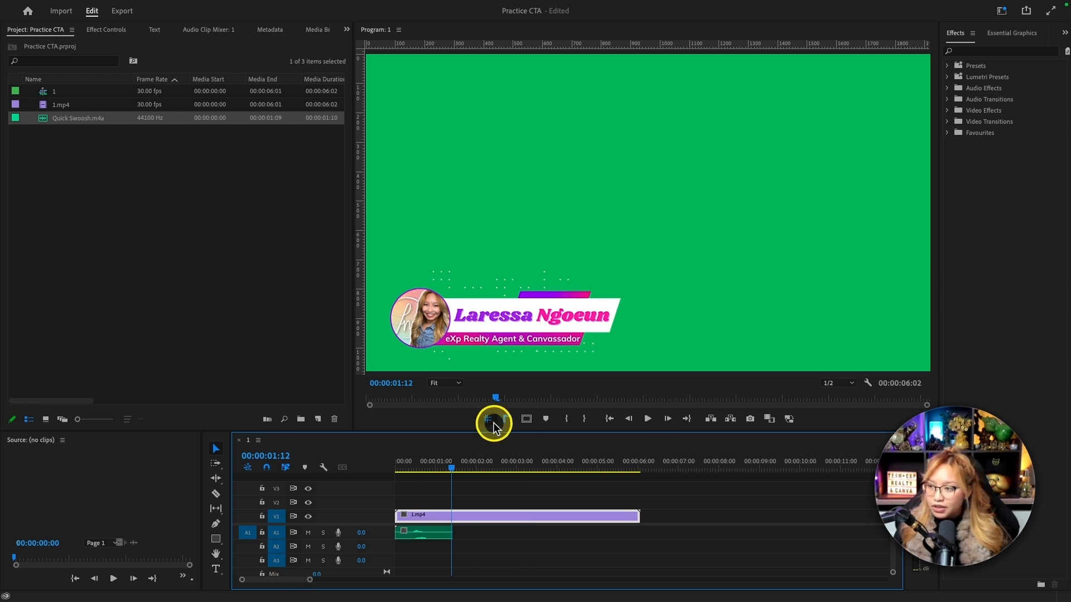
# Find the Ultra Key effect with the search term "ultra" and apply it to the 1.mp4 clip on V1.
pyautogui.click(987, 52)
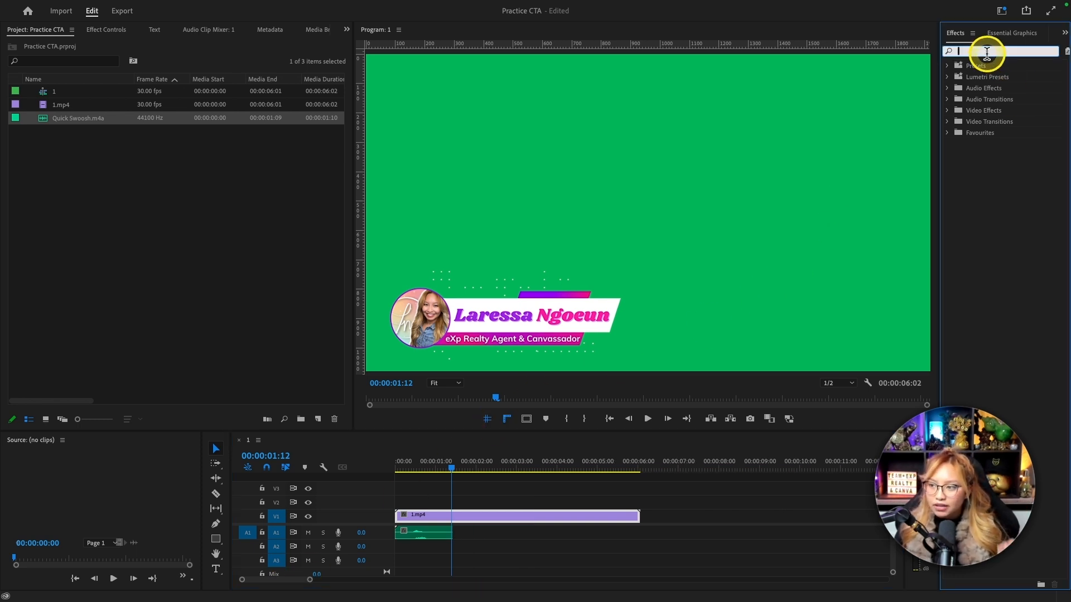
pyautogui.write('ultra')
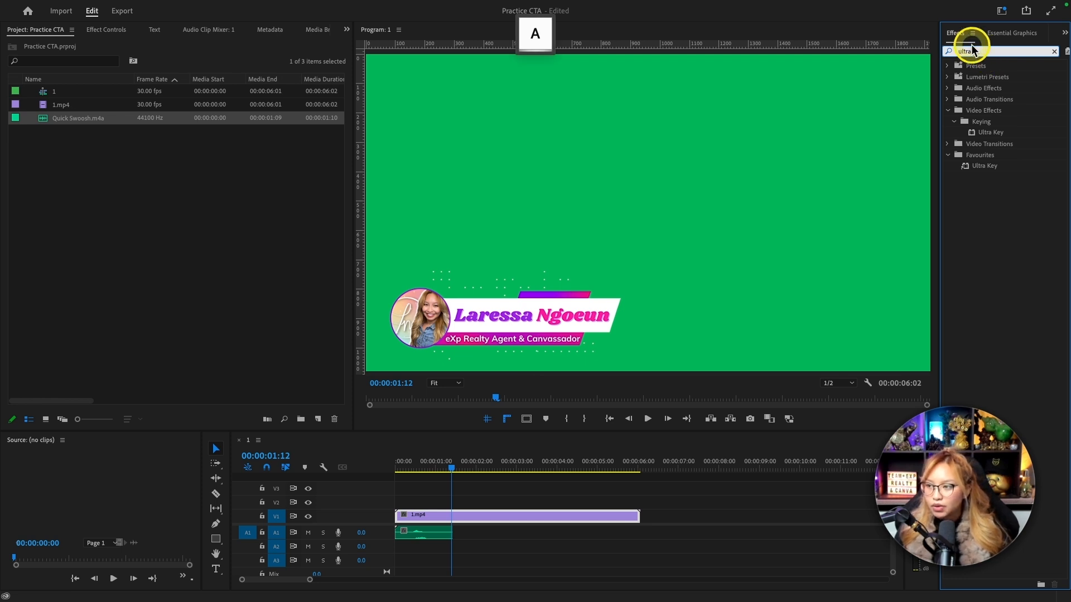
pyautogui.press('fn')
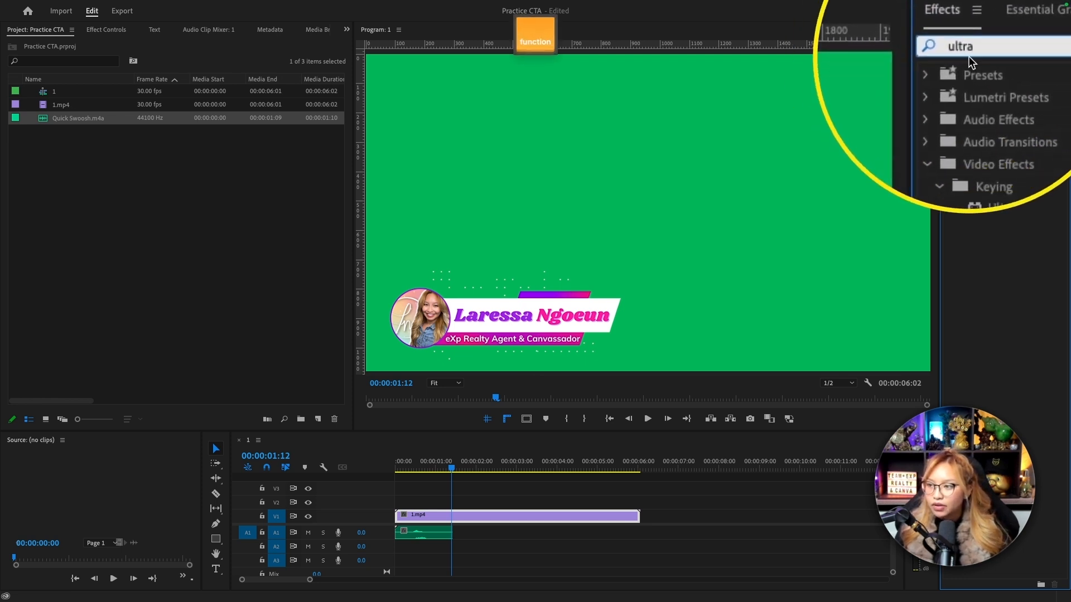
pyautogui.click(995, 166)
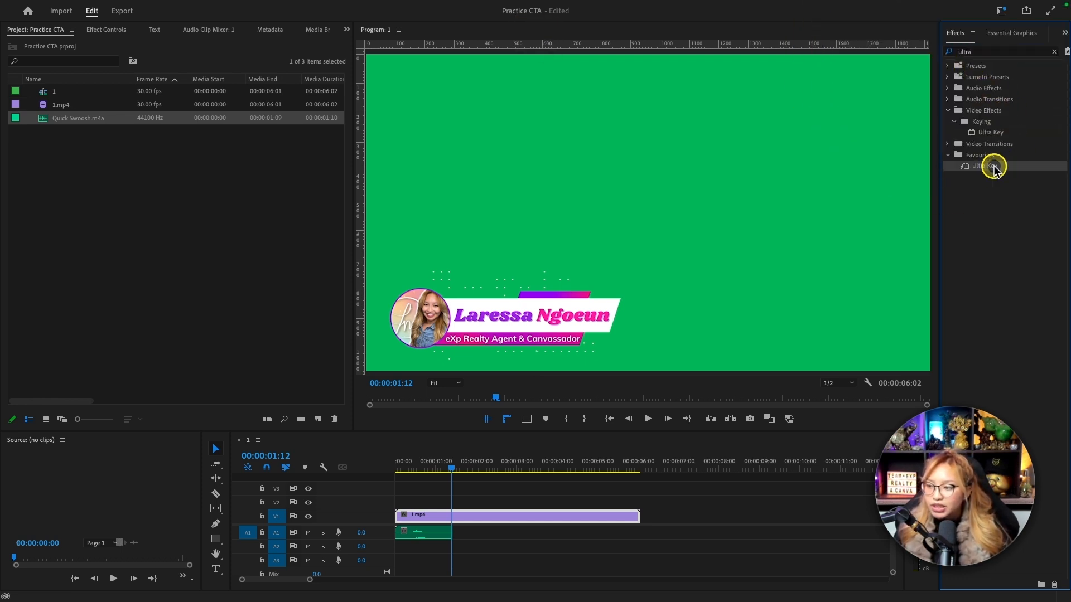
pyautogui.moveTo(995, 167); pyautogui.dragTo(535, 522)
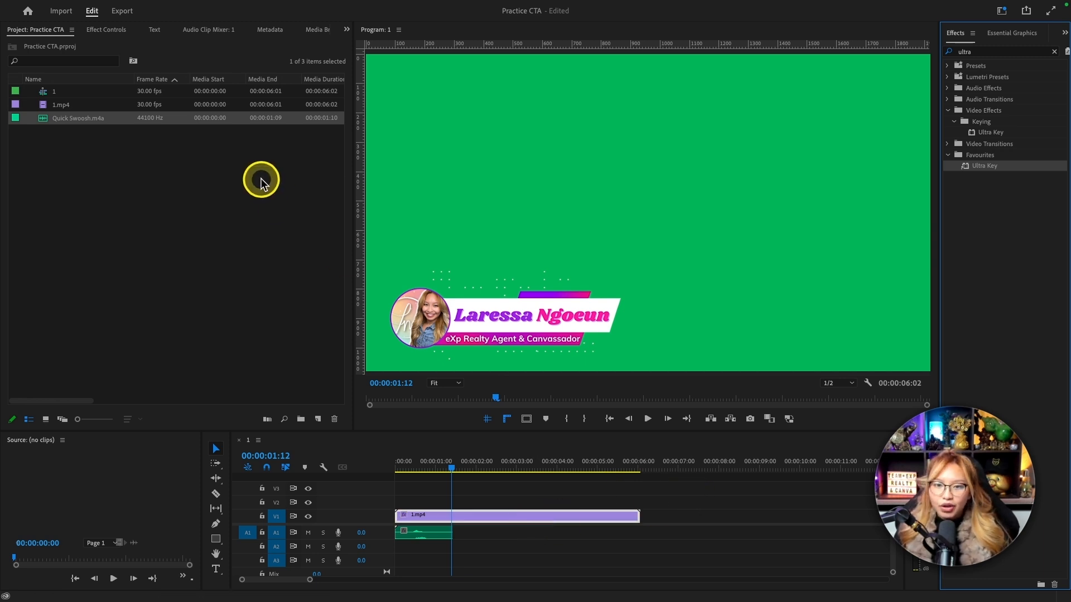
# Sample the clip's green background as the Ultra Key key colour.
pyautogui.click(109, 31)
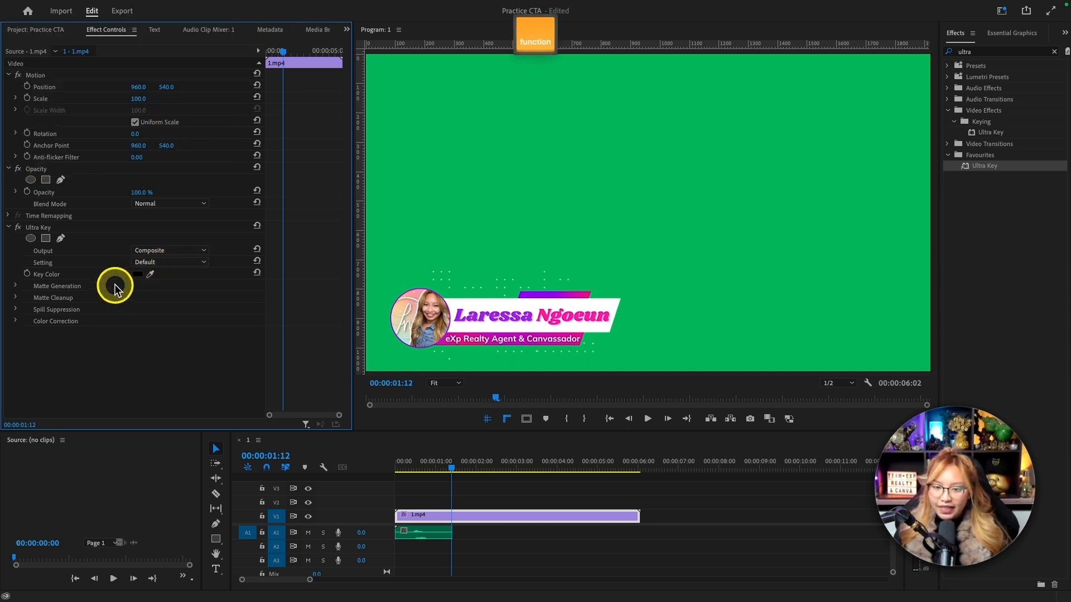
pyautogui.click(149, 274)
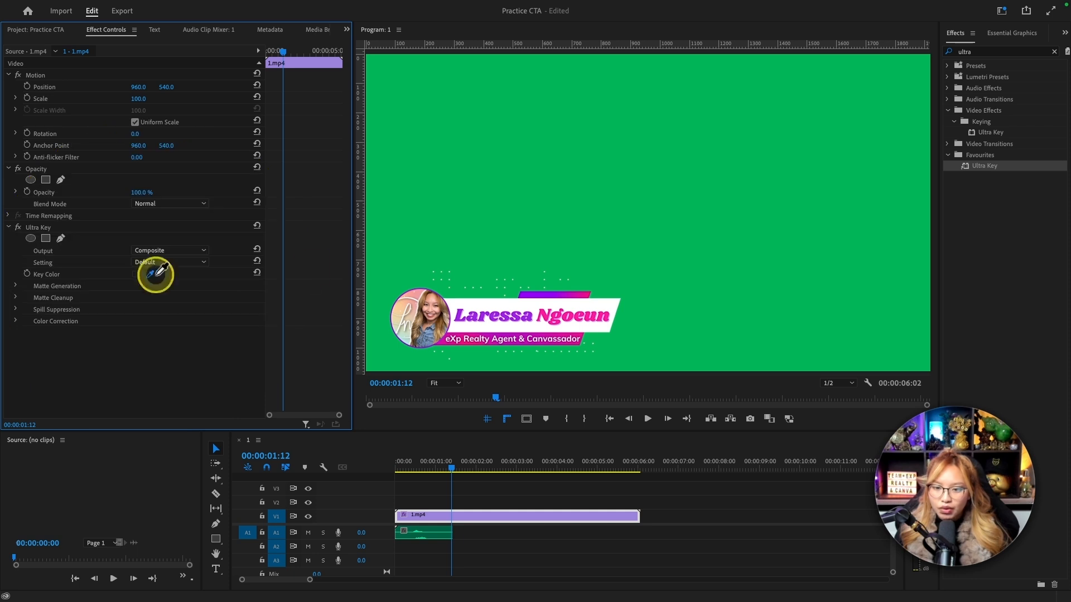
pyautogui.click(582, 218)
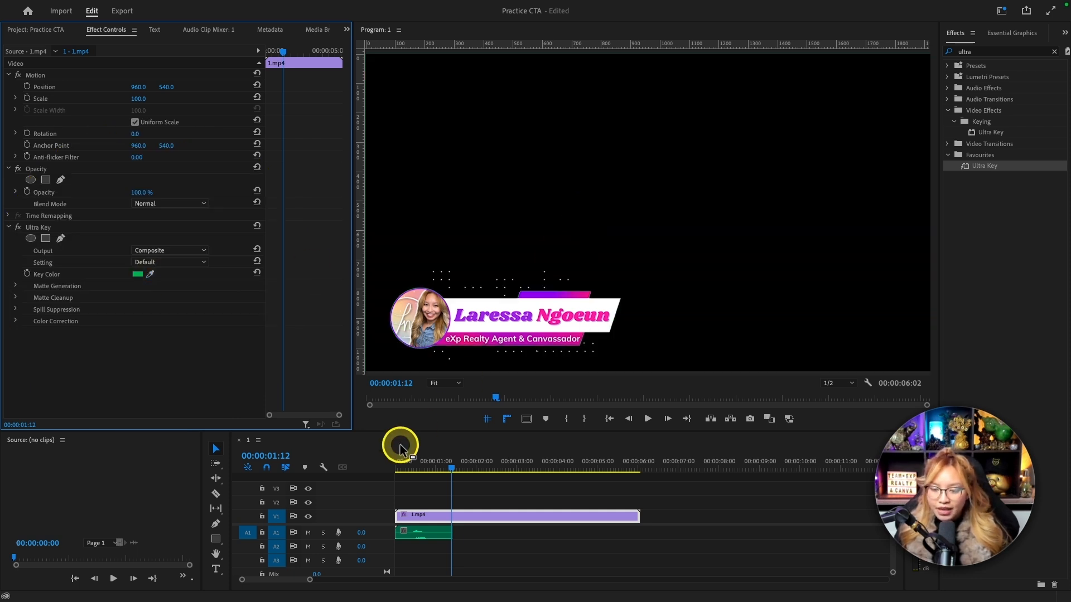
# Play the keyed lower third with its swoosh twice from the start and return to the beginning of the sequence.
pyautogui.moveTo(449, 468); pyautogui.dragTo(382, 471)
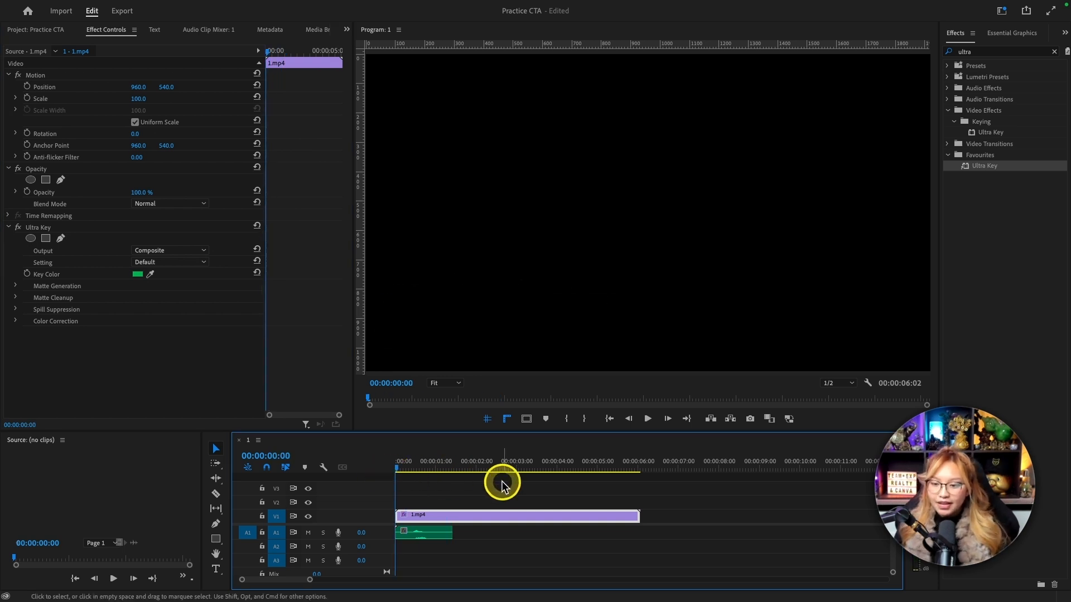
pyautogui.press('space')
pyautogui.press('space')
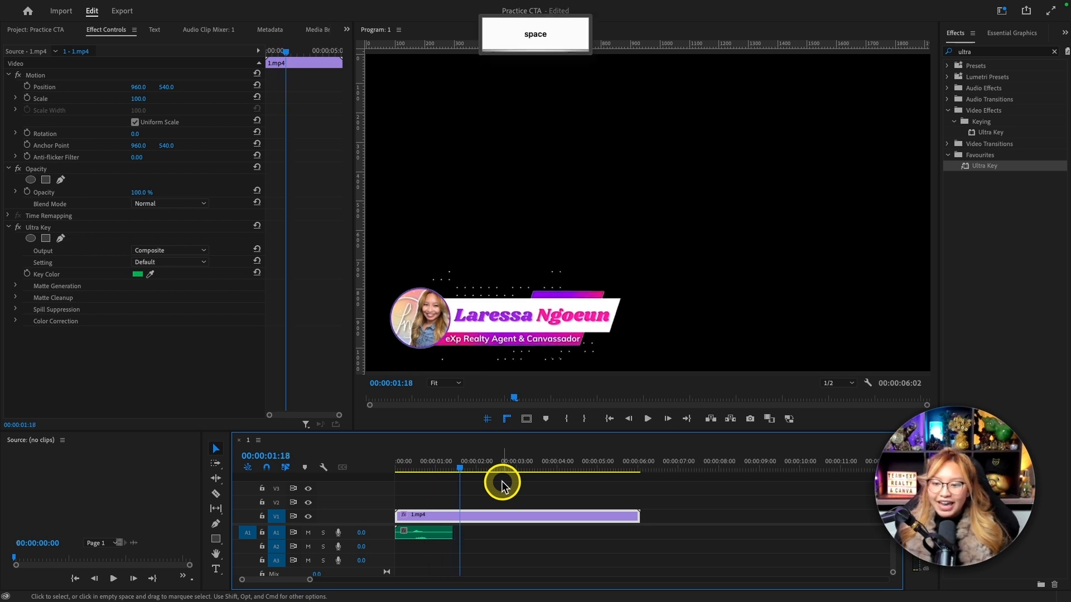
pyautogui.moveTo(460, 468); pyautogui.dragTo(365, 475)
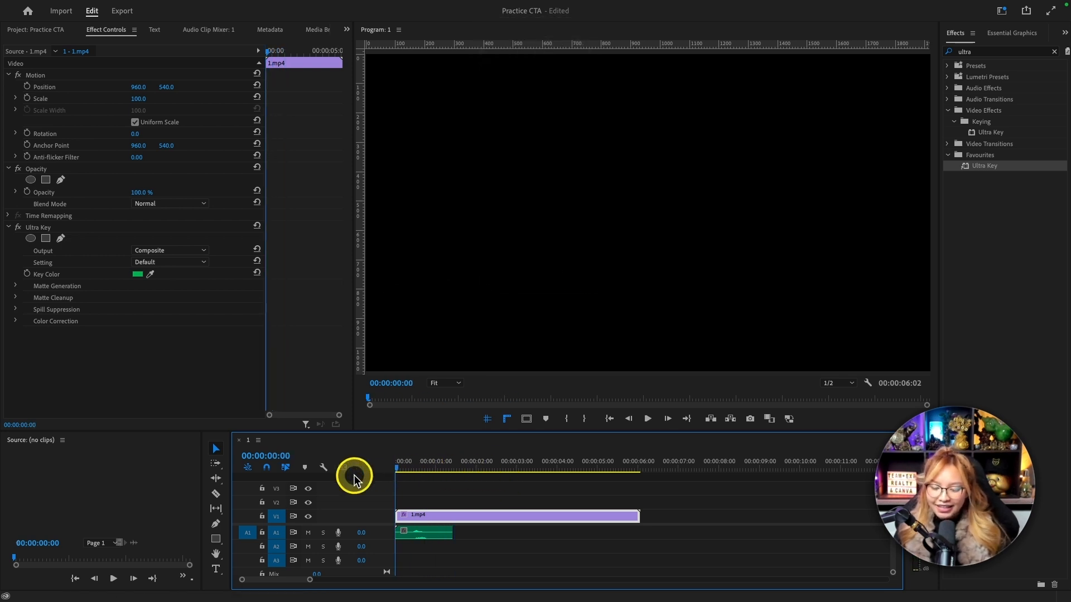
pyautogui.press('space')
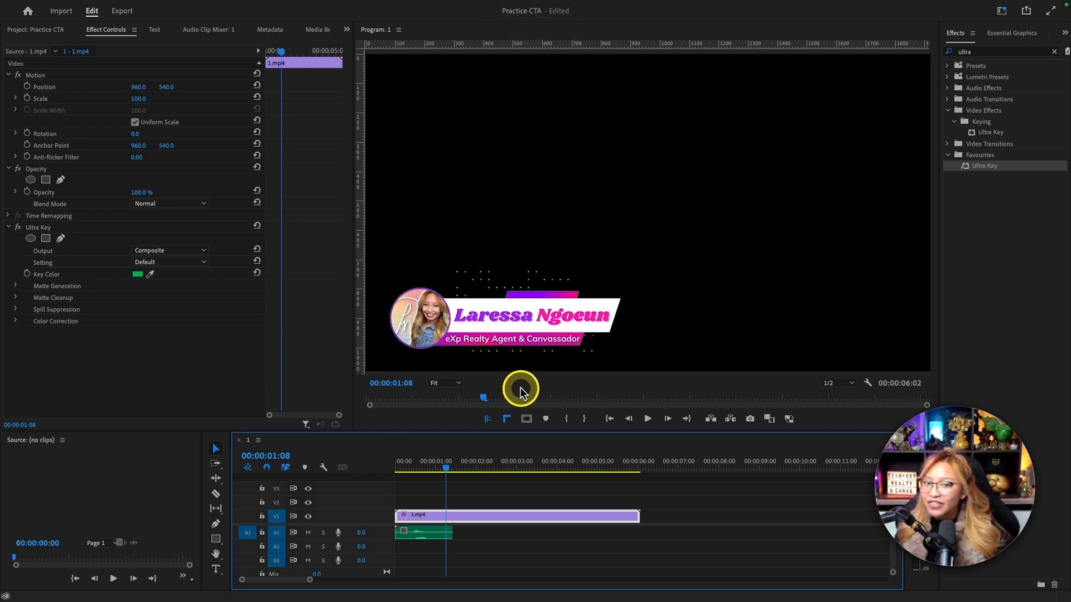
pyautogui.moveTo(411, 472); pyautogui.dragTo(372, 473)
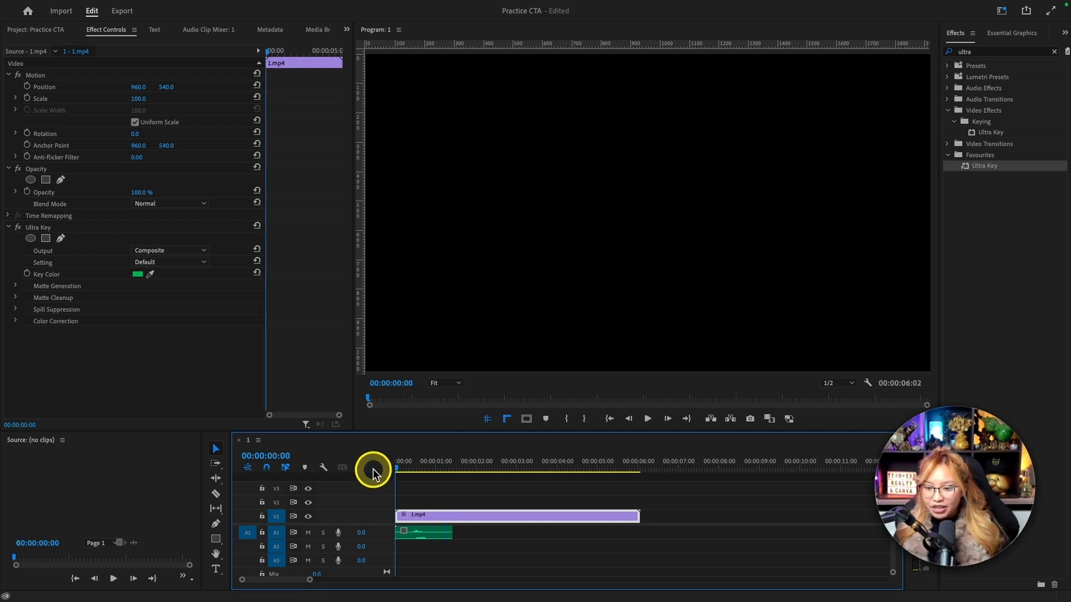
# Play the keyed lower third from the start and park the playhead just past the clip's end at 00:00:06:15.
pyautogui.press('space')
pyautogui.press('space')
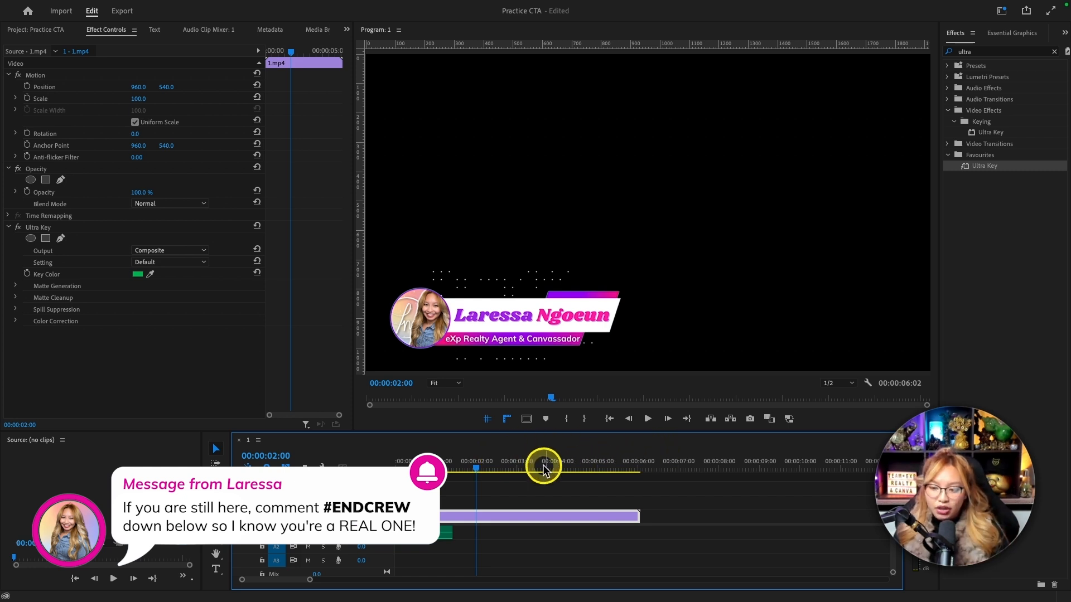
pyautogui.click(659, 467)
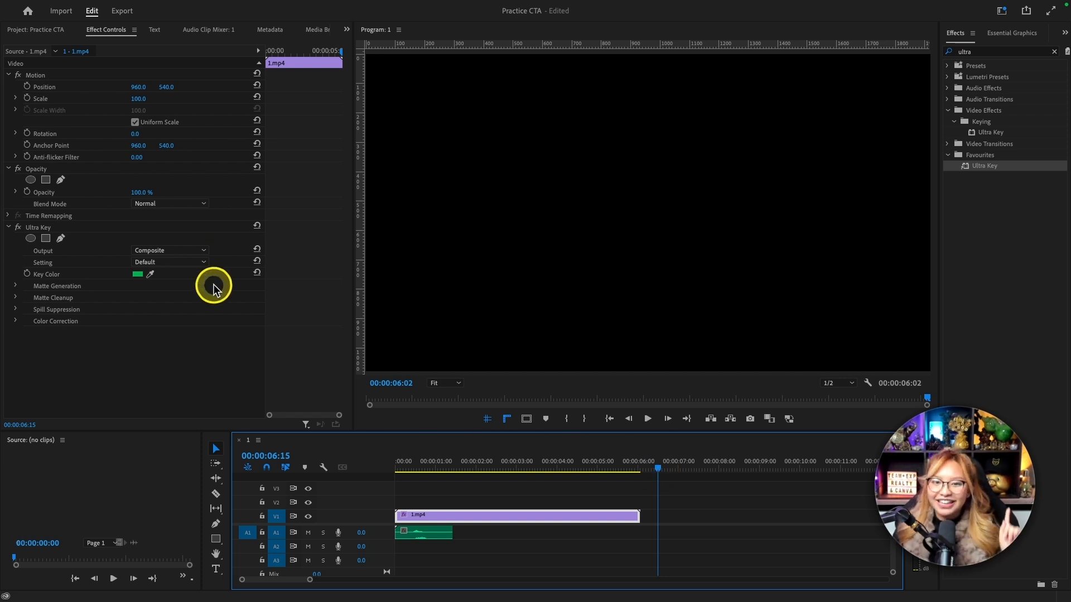
# Open the media export settings for the sequence and set the save location to the Desktop.
pyautogui.moveTo(187, 7)
pyautogui.click(92, 6)
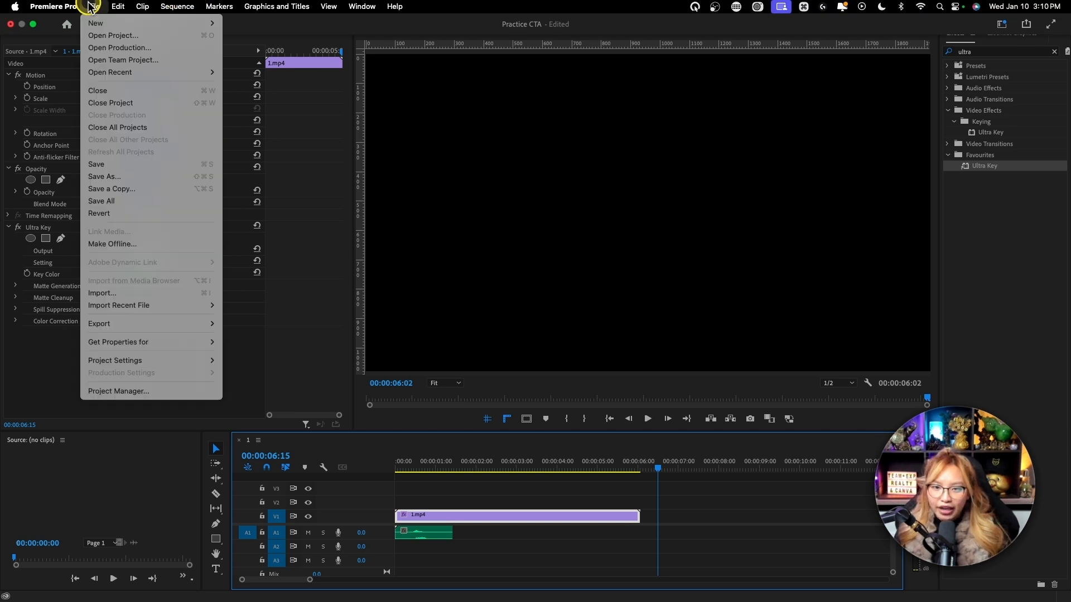
pyautogui.moveTo(155, 324)
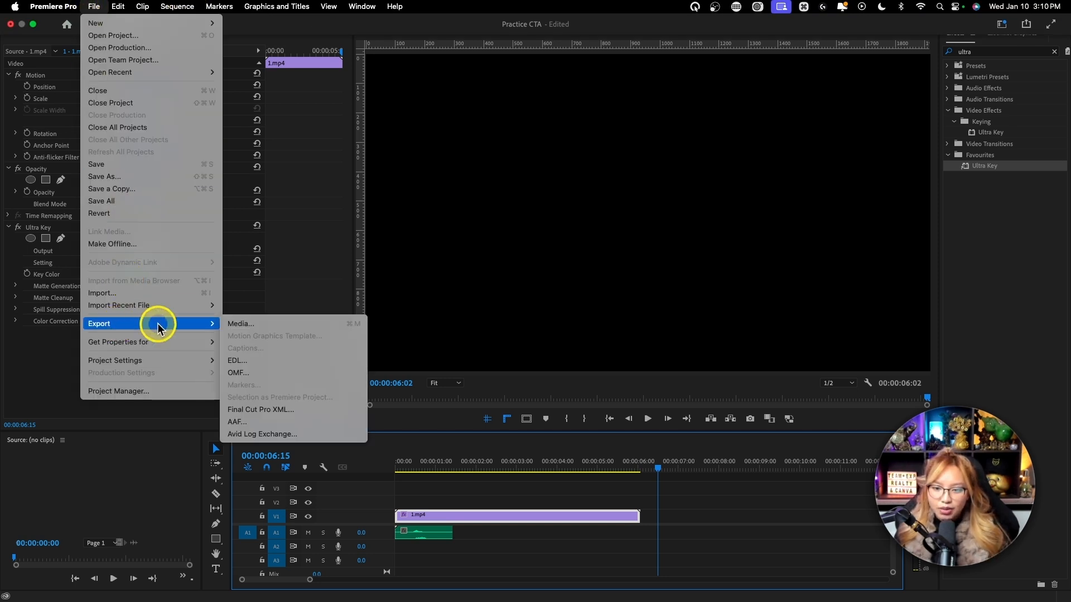
pyautogui.click(264, 328)
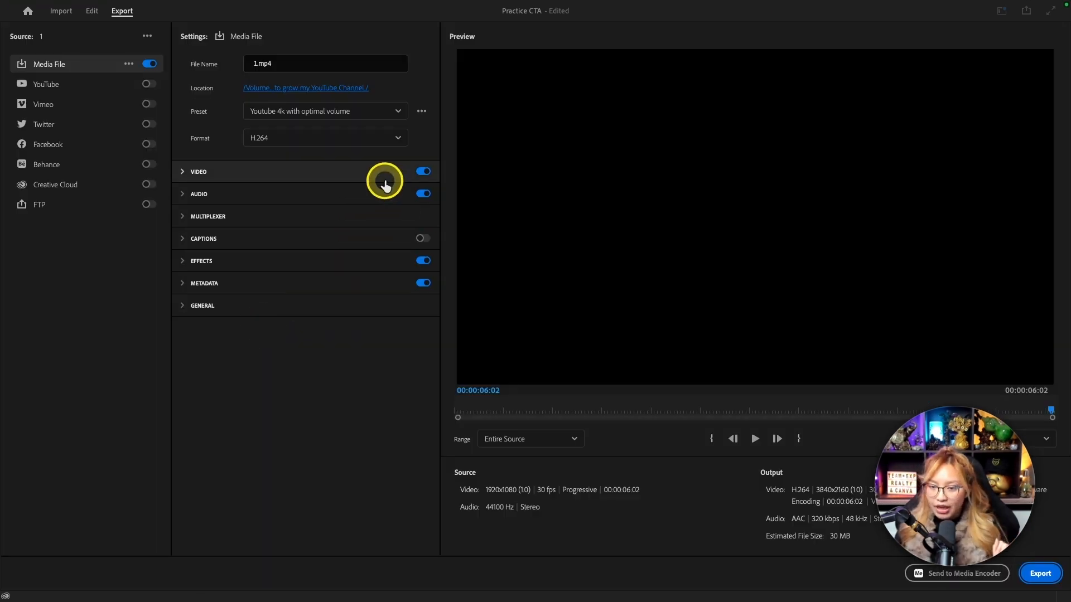
pyautogui.click(311, 89)
pyautogui.click(324, 124)
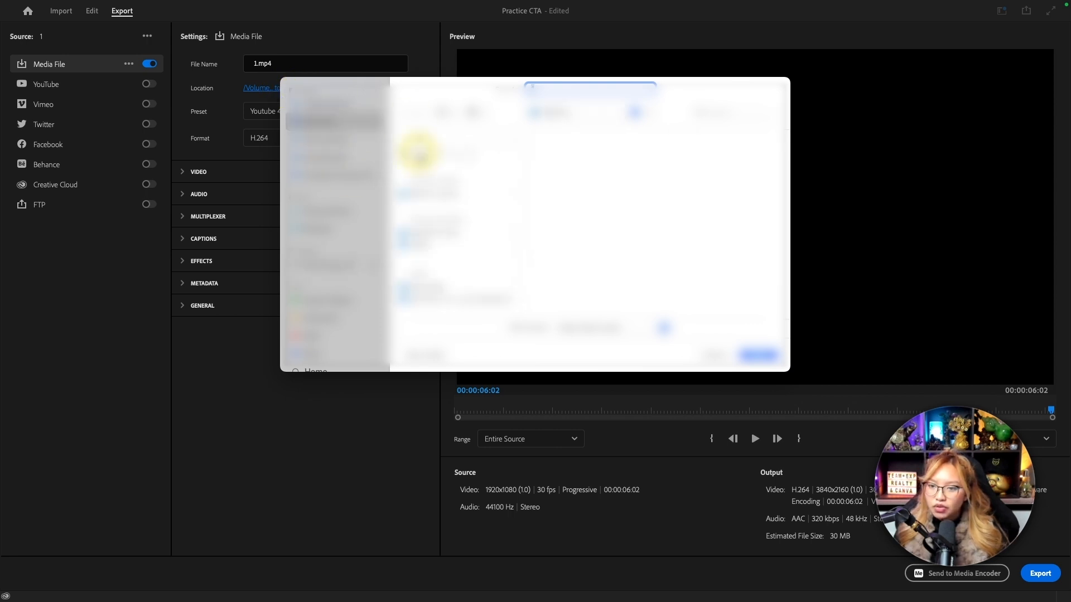
pyautogui.click(755, 355)
# Name the export file Test1.
pyautogui.click(259, 63)
pyautogui.press('Left')
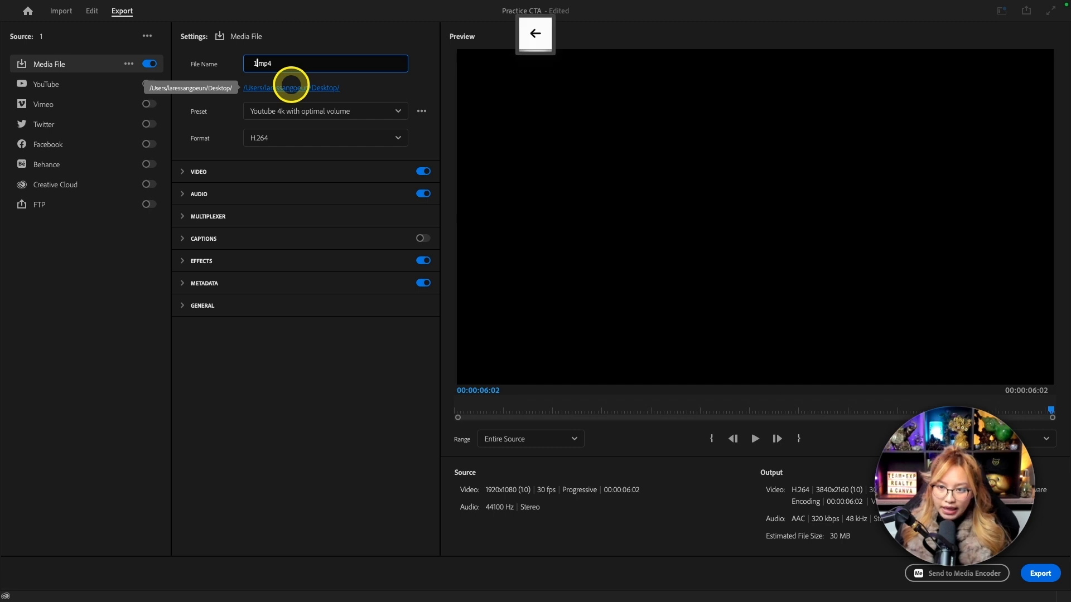
pyautogui.write('Ts')
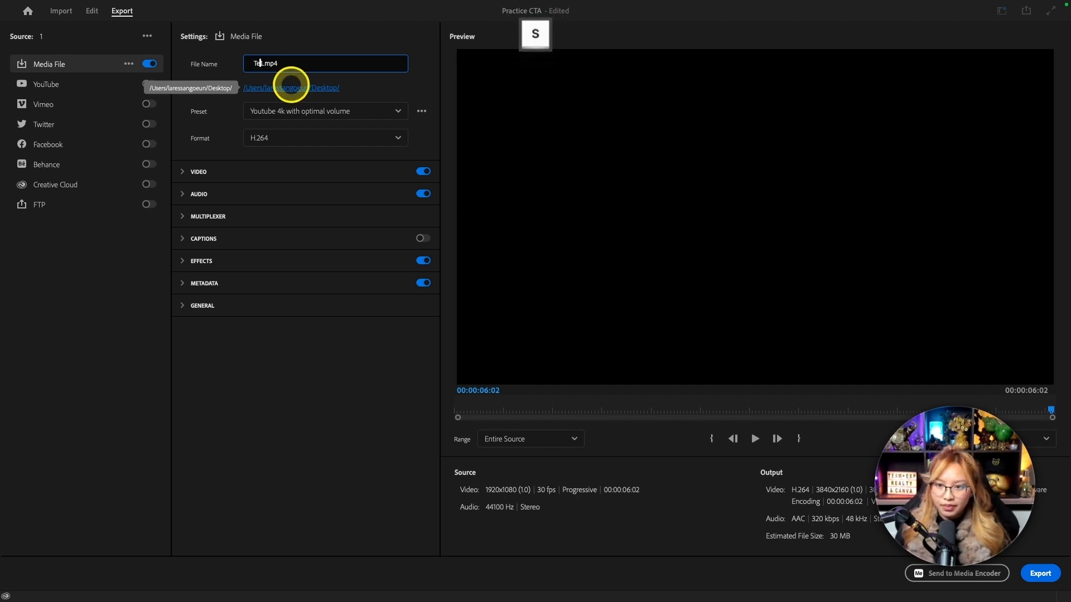
pyautogui.click(410, 83)
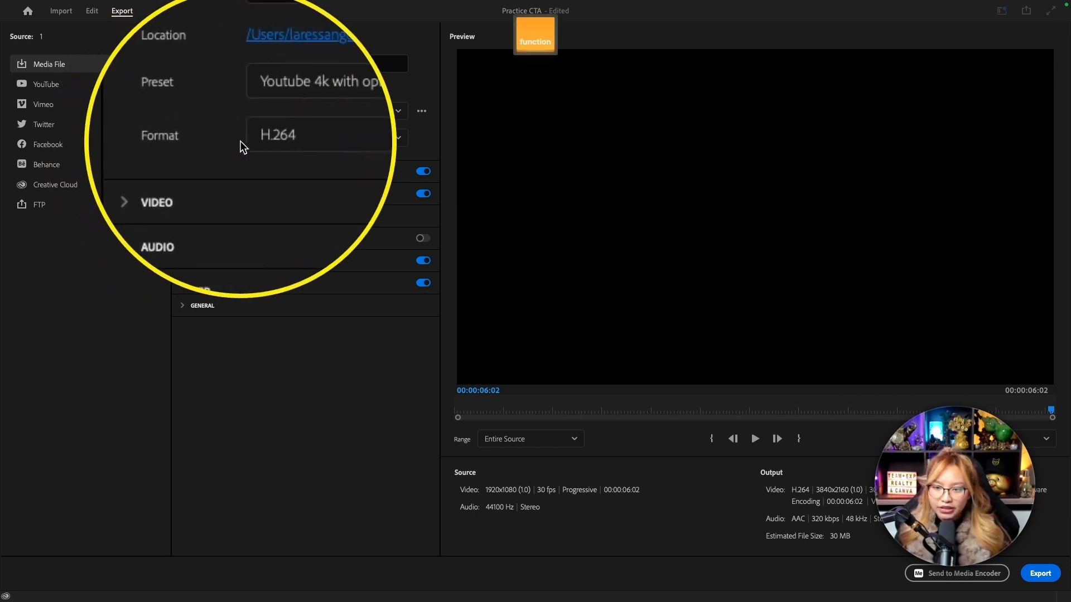
# Set the export format to QuickTime and the video codec to Animation.
pyautogui.click(289, 139)
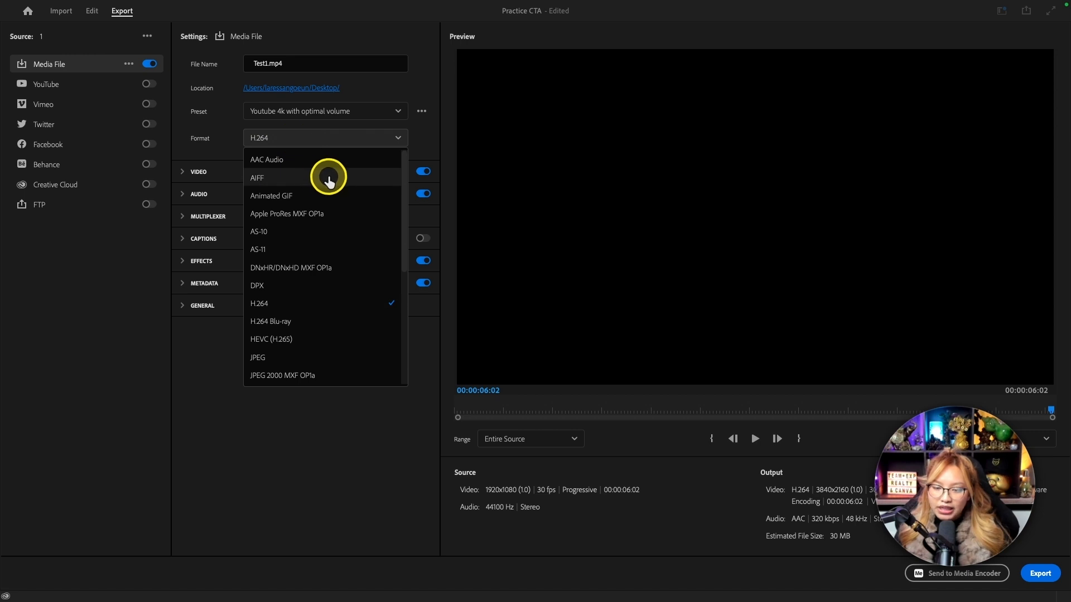
pyautogui.scroll(-5, 329, 179)
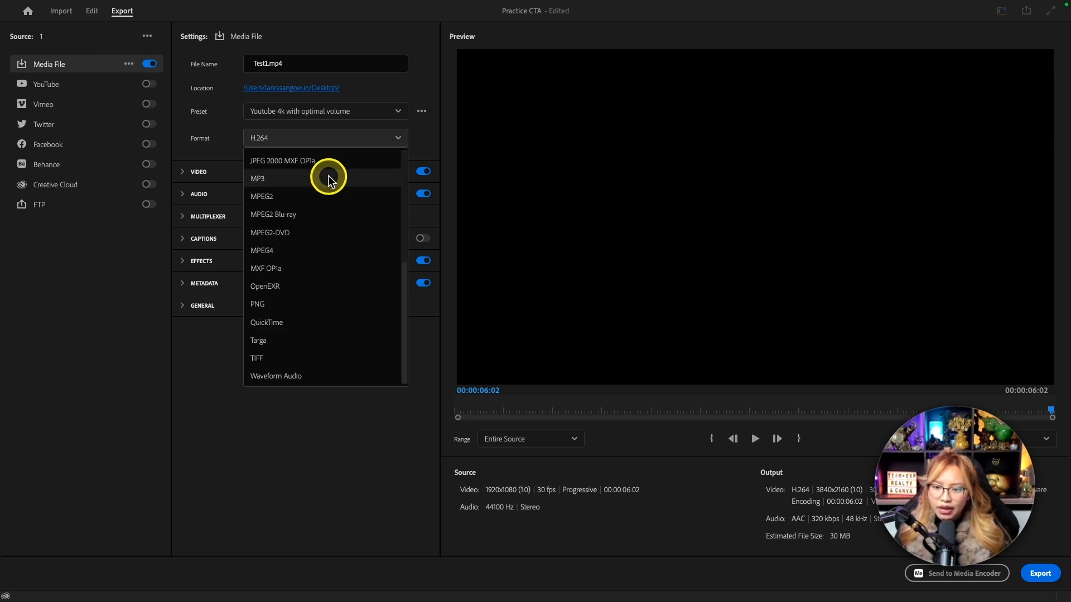
pyautogui.click(283, 321)
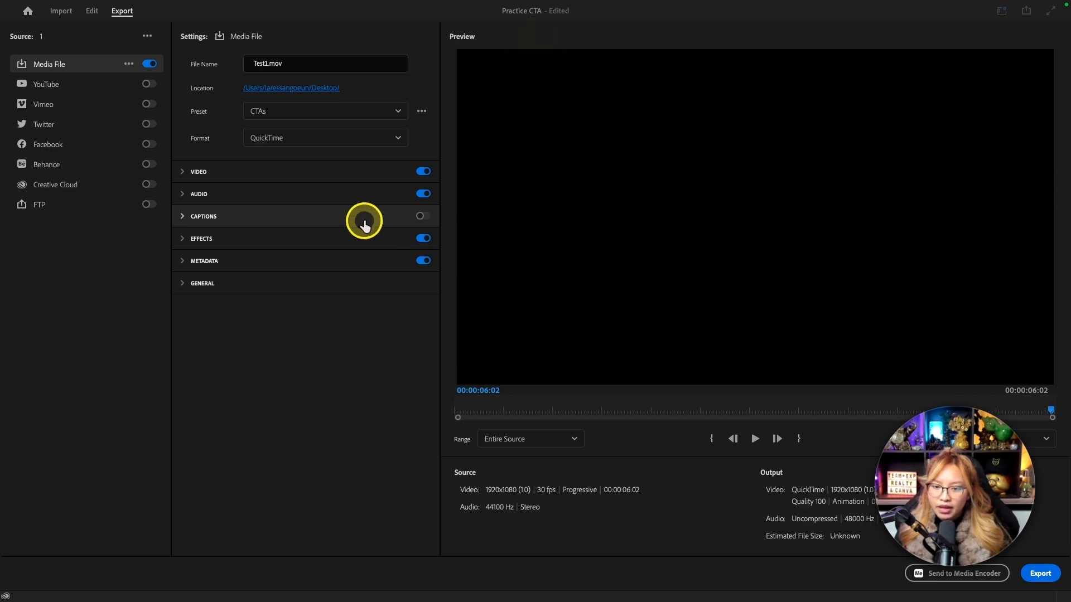
pyautogui.click(183, 173)
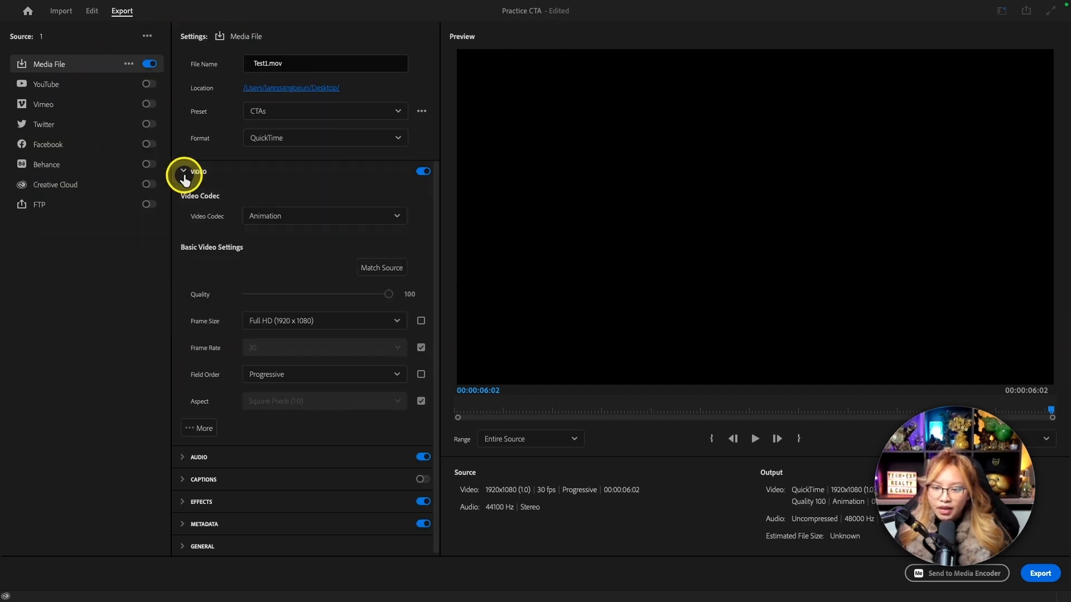
pyautogui.click(289, 216)
pyautogui.click(318, 192)
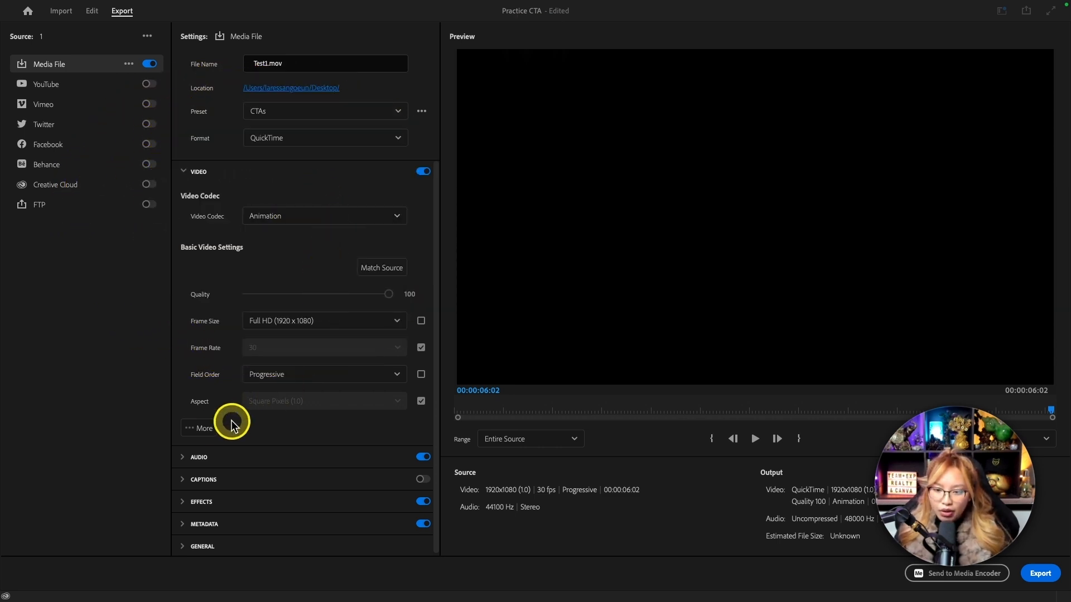
# Expand the additional video settings and set the depth to 8-bpc + alpha to include transparency.
pyautogui.click(203, 432)
pyautogui.scroll(-4, 258, 429)
pyautogui.scroll(-1, 258, 429)
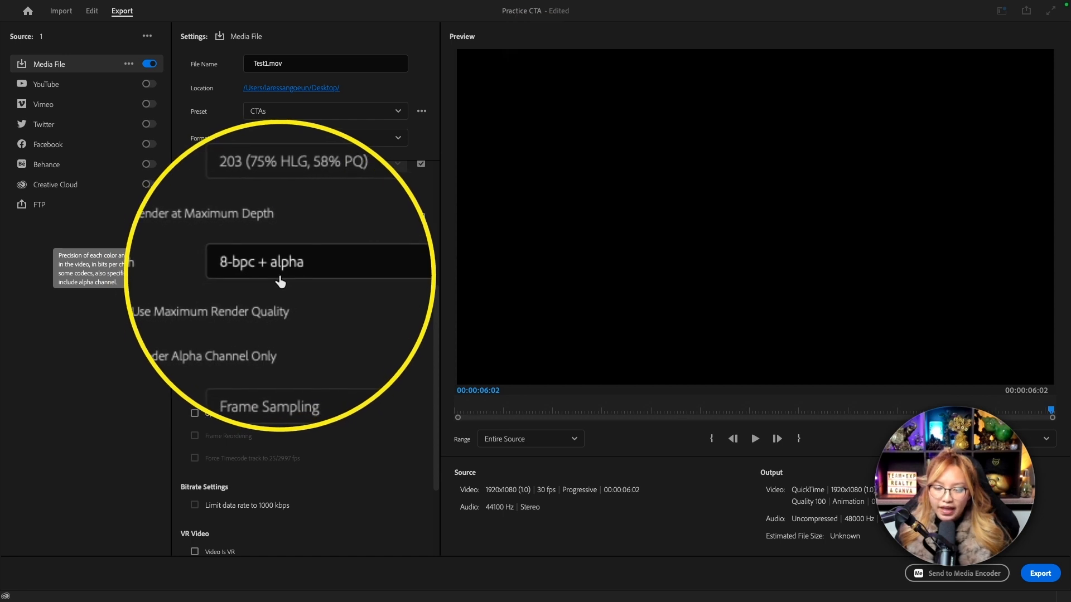
pyautogui.click(319, 270)
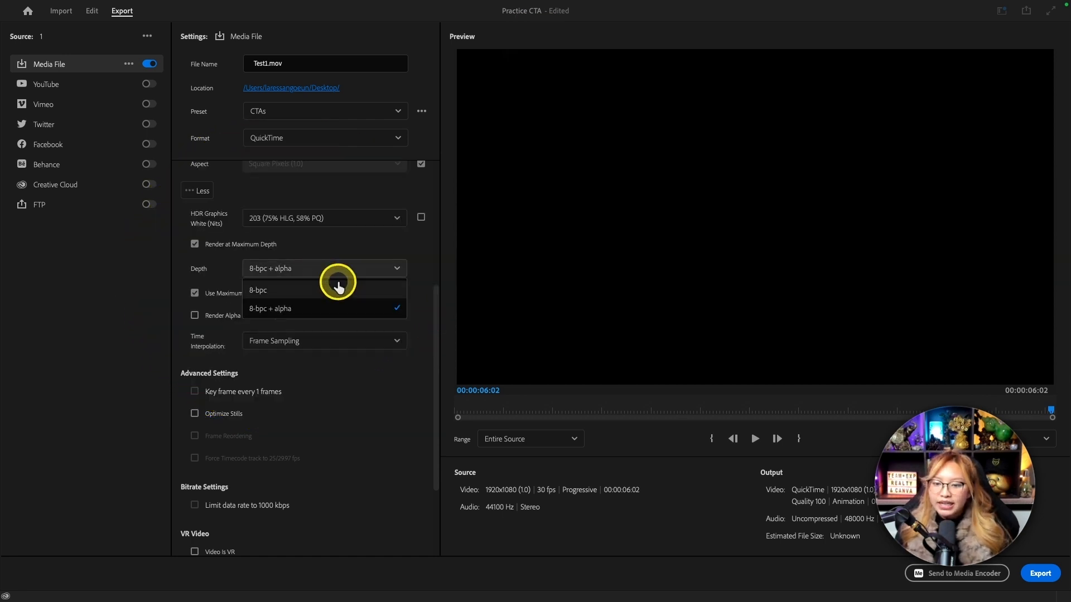
pyautogui.click(423, 262)
pyautogui.scroll(-3, 370, 336)
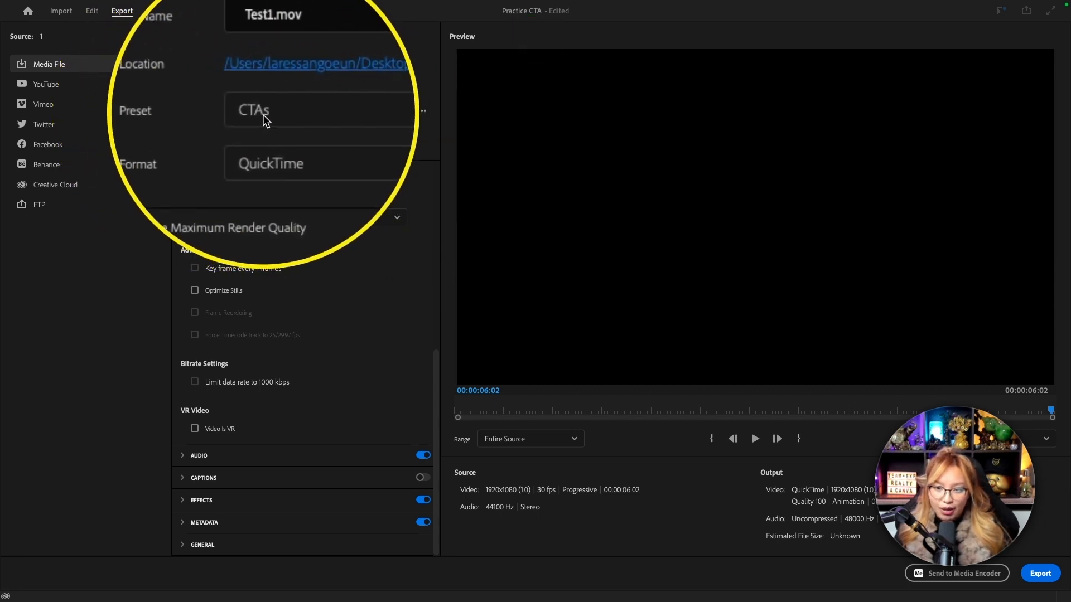
pyautogui.click(422, 114)
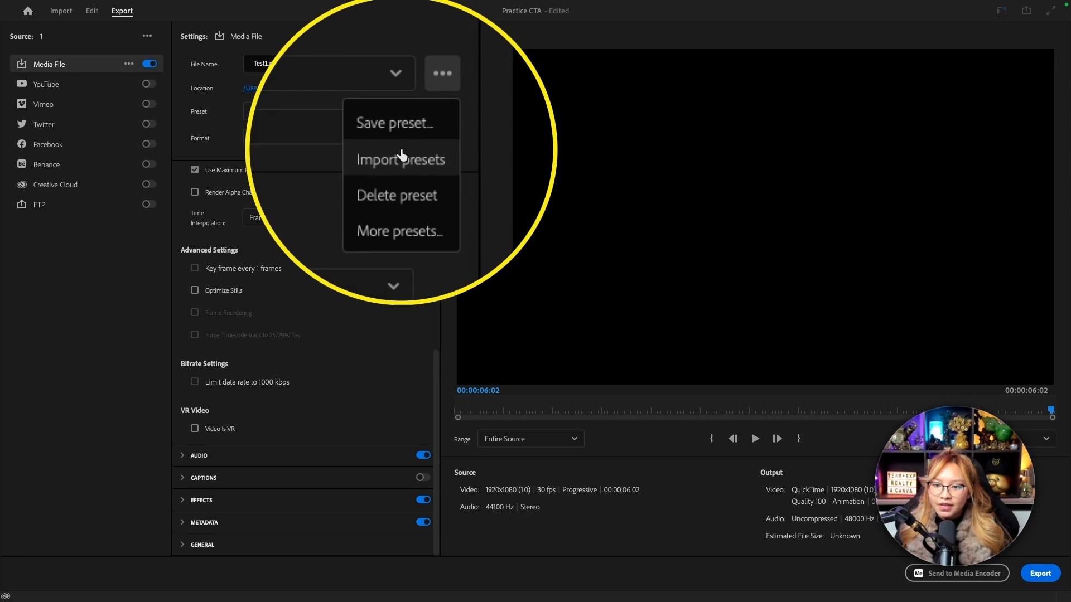
pyautogui.click(395, 137)
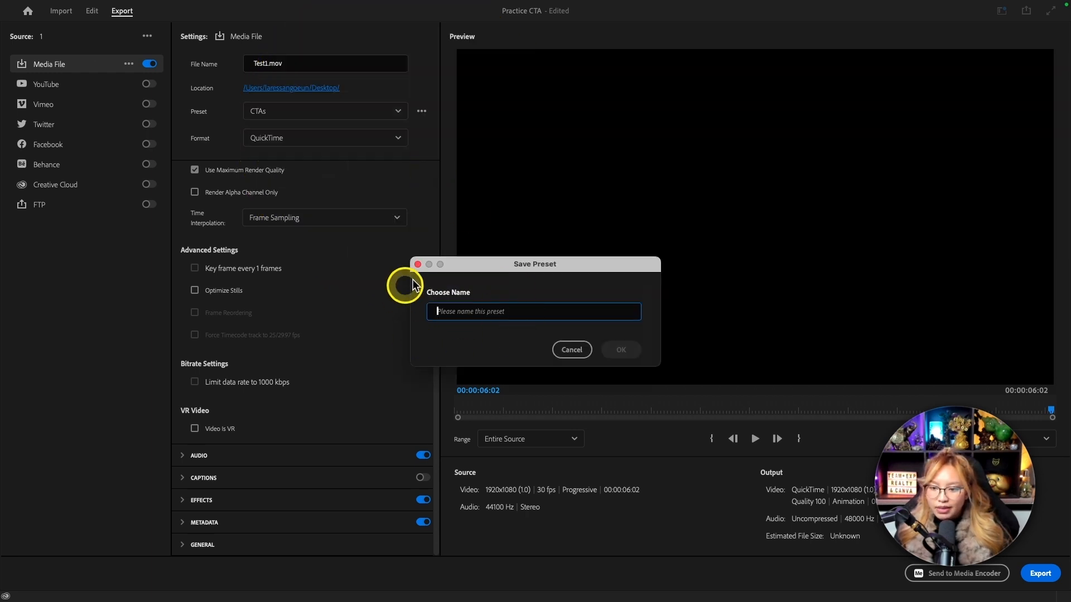
pyautogui.click(575, 355)
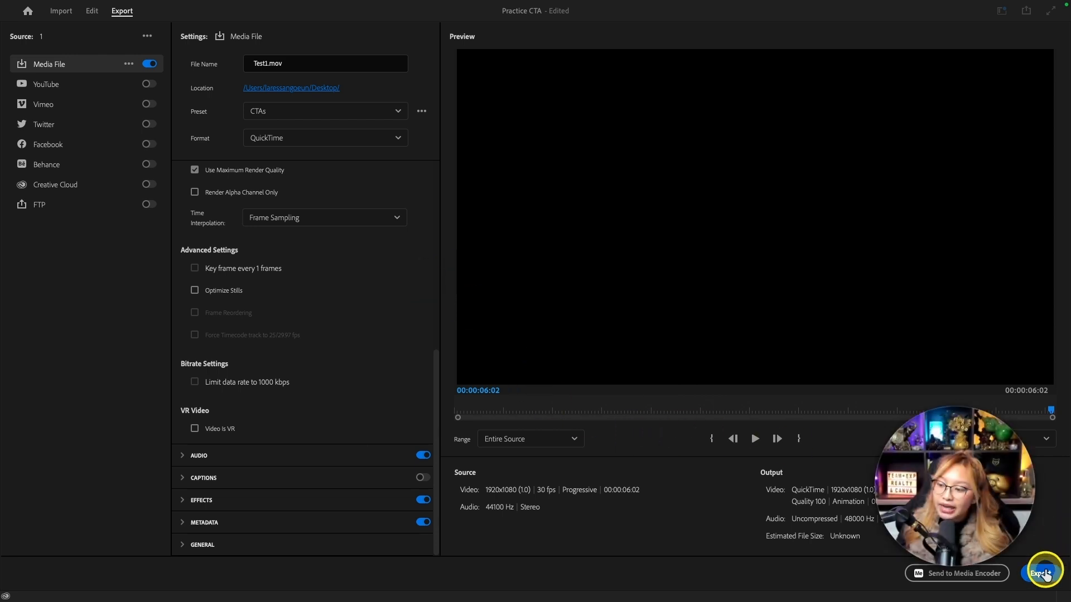
# Export the lower third, minimise the CapCut window and open the exported Test1.mov from the desktop.
pyautogui.click(1040, 574)
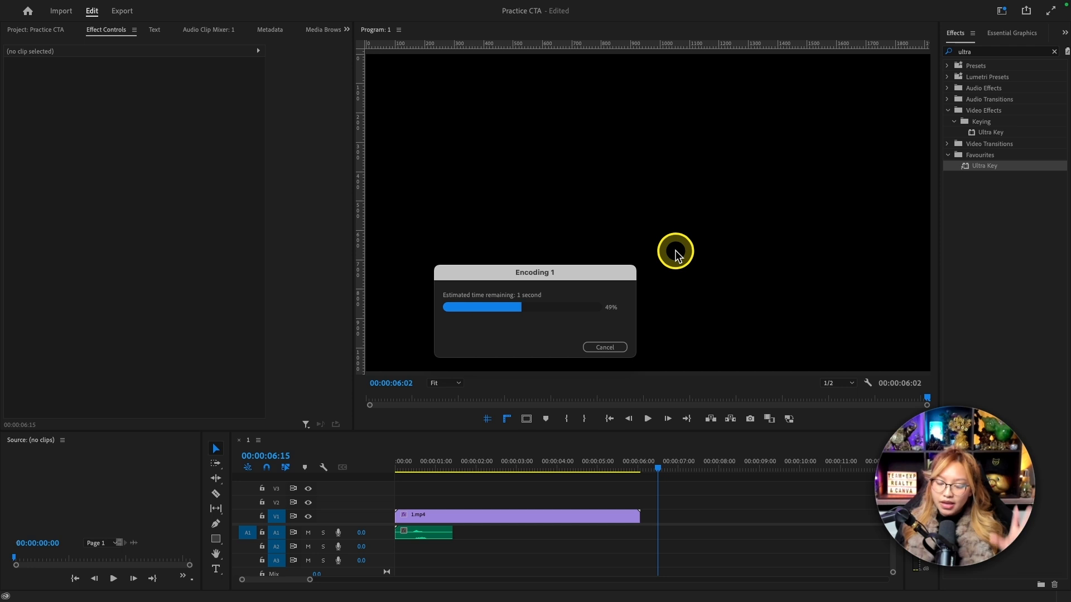
pyautogui.hotkey('ctrl', 'Right')
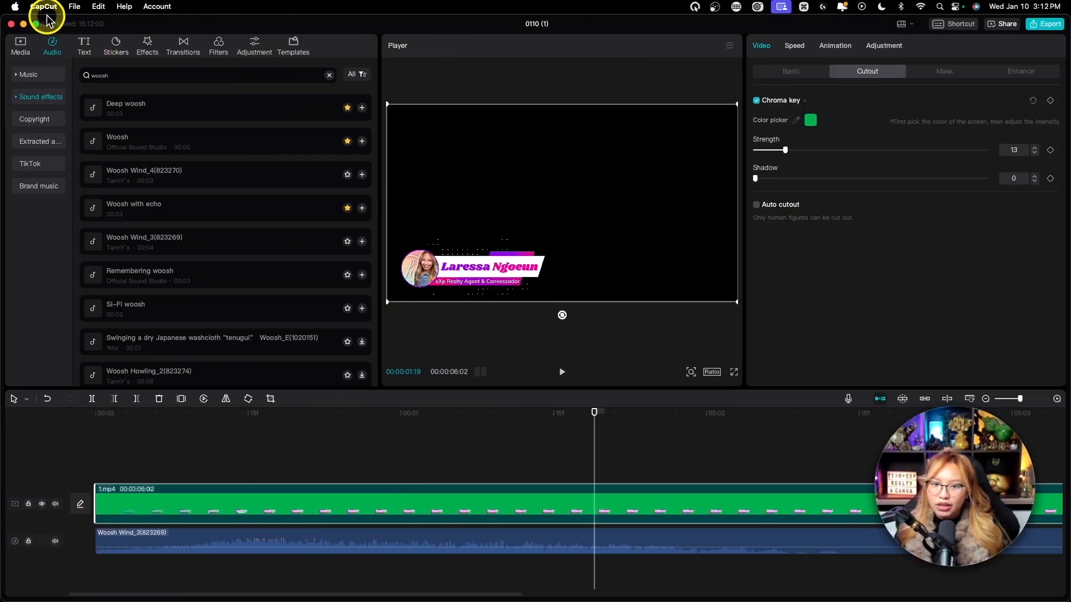
pyautogui.click(23, 24)
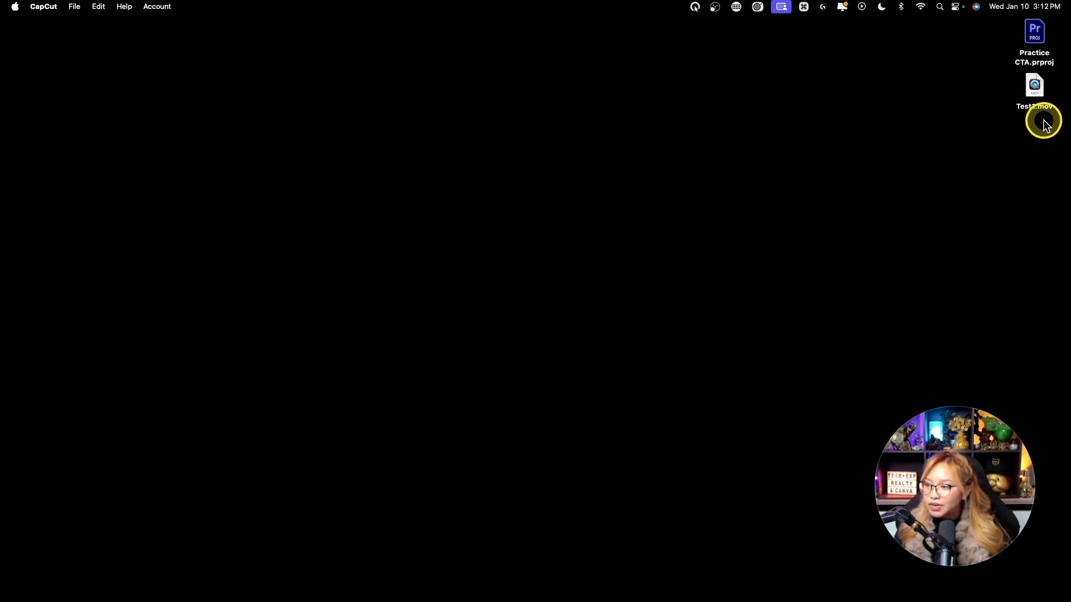
pyautogui.press('fn')
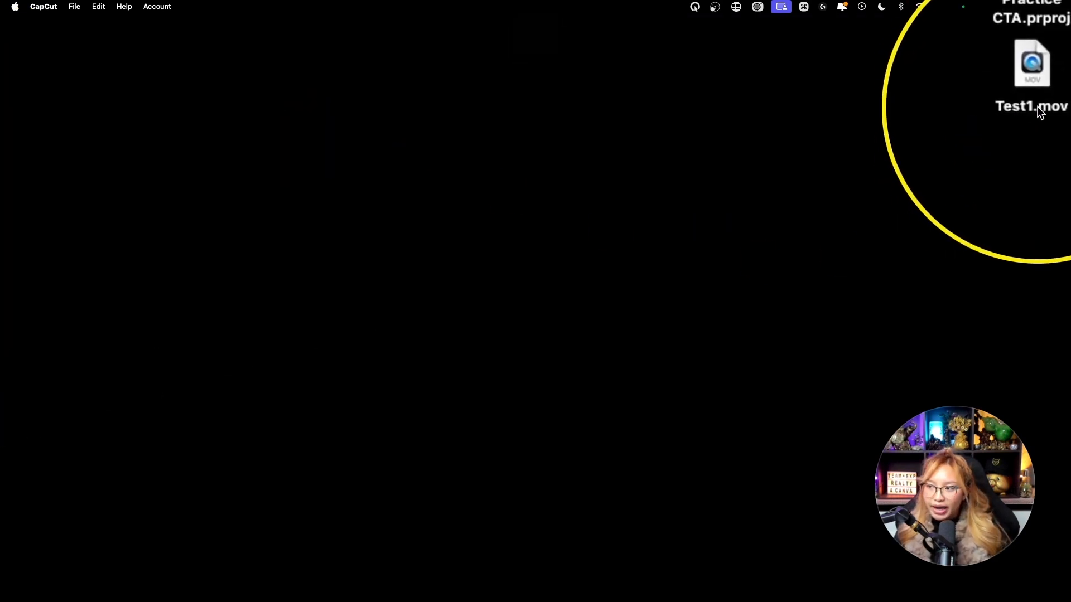
pyautogui.doubleClick(1040, 111)
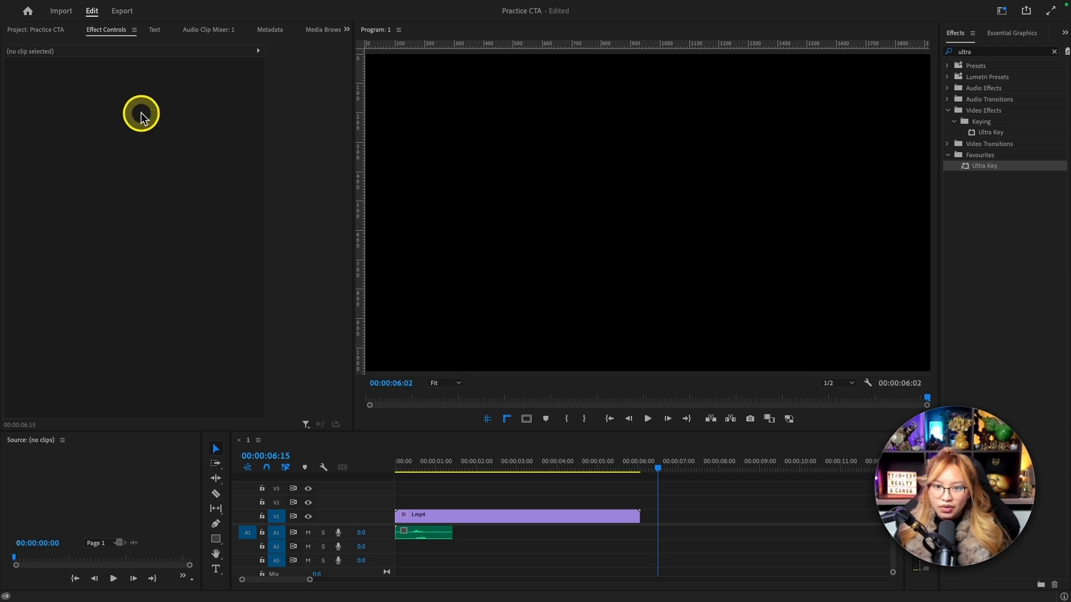
# Switch to the Practice CTA project's media in Premiere Pro and import Test1.mov from the Desktop.
pyautogui.click(34, 30)
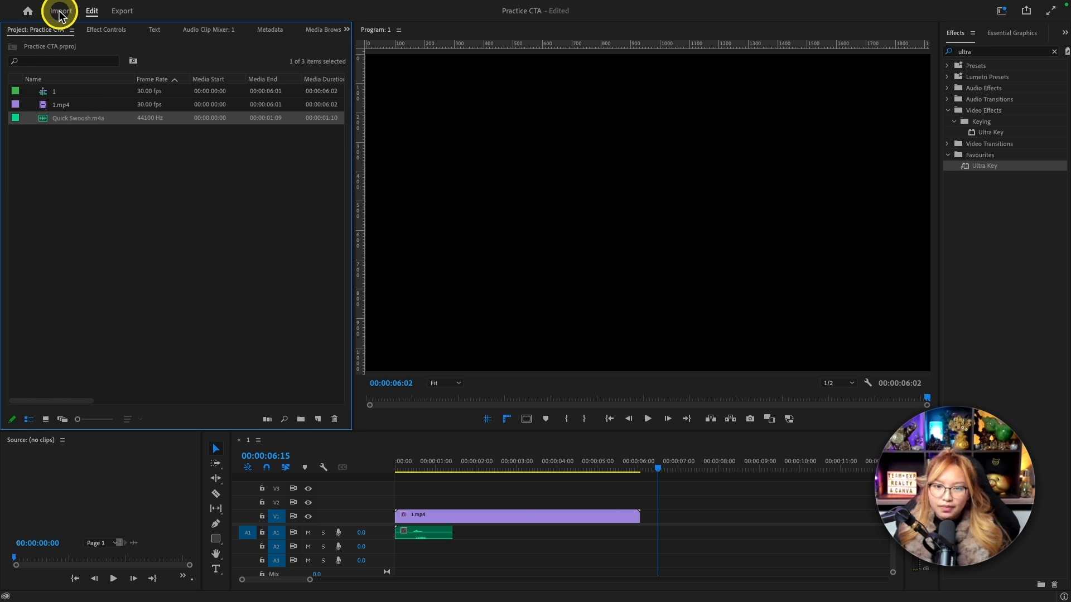
pyautogui.click(94, 7)
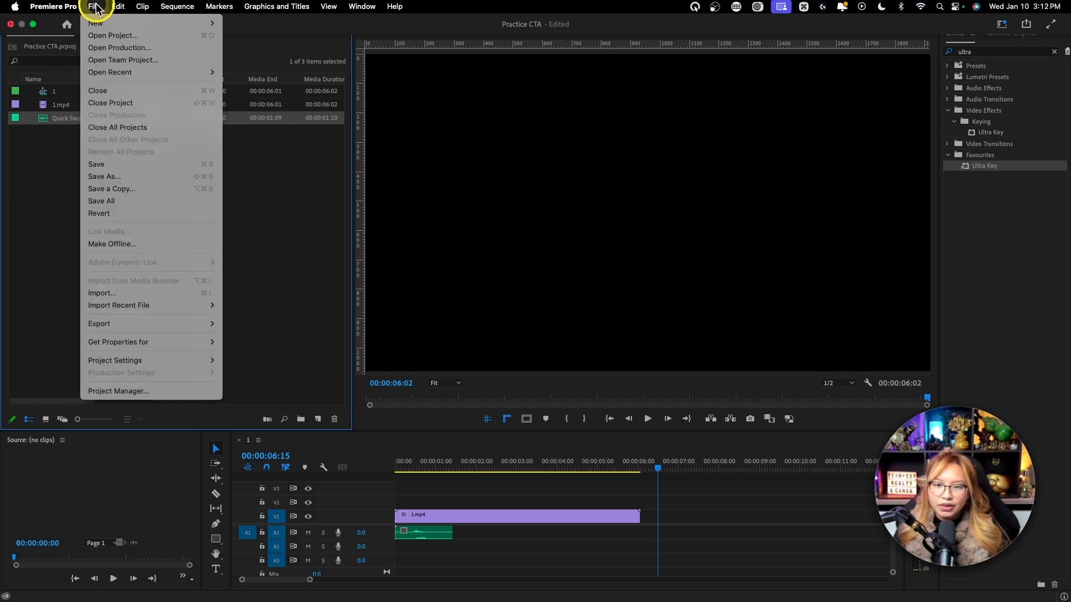
pyautogui.click(118, 293)
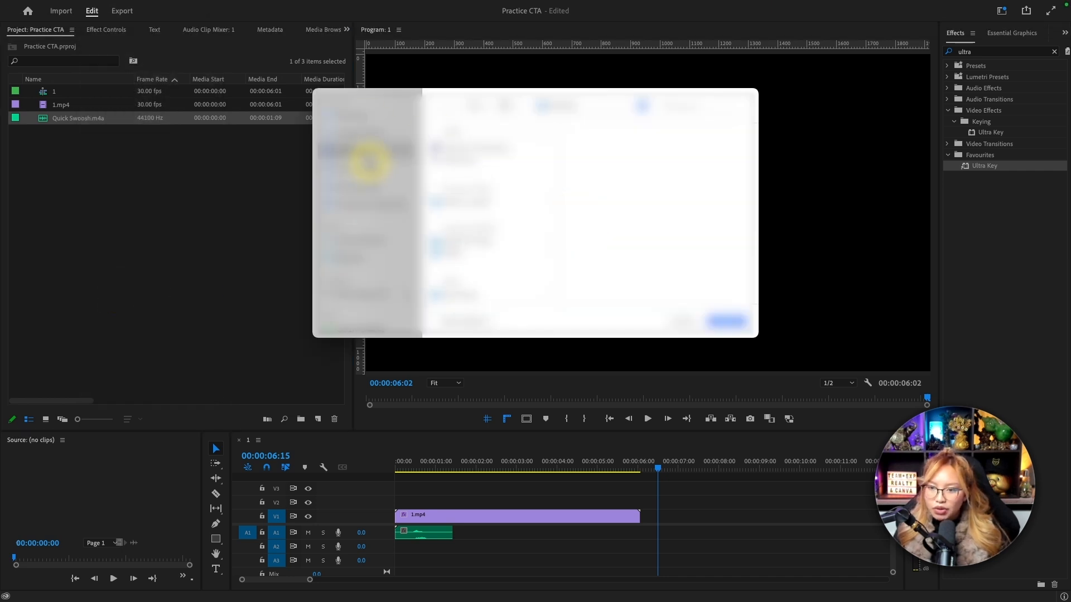
pyautogui.click(454, 160)
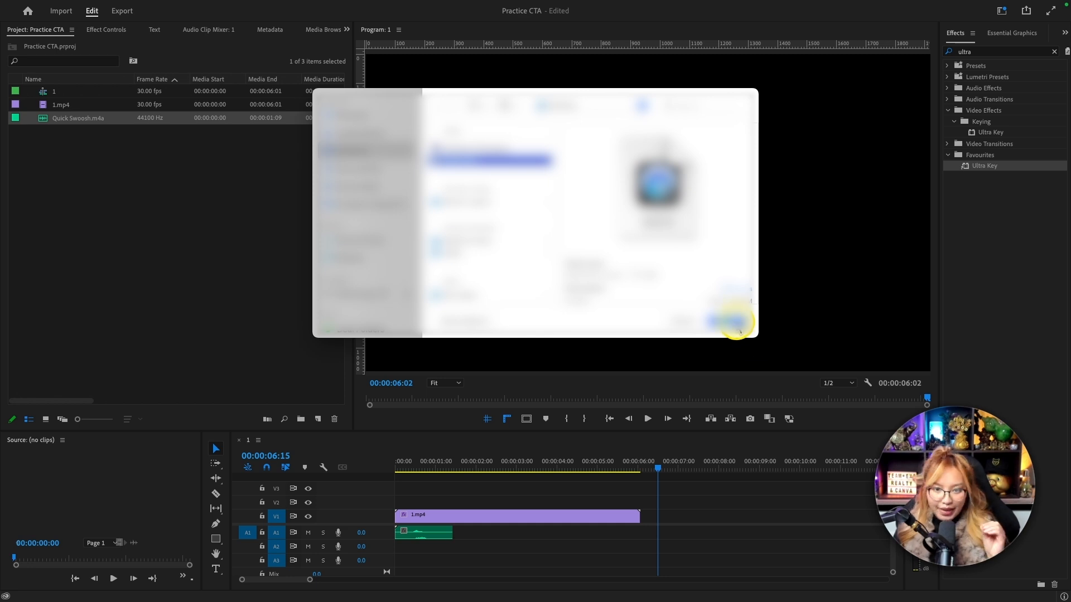
pyautogui.click(736, 322)
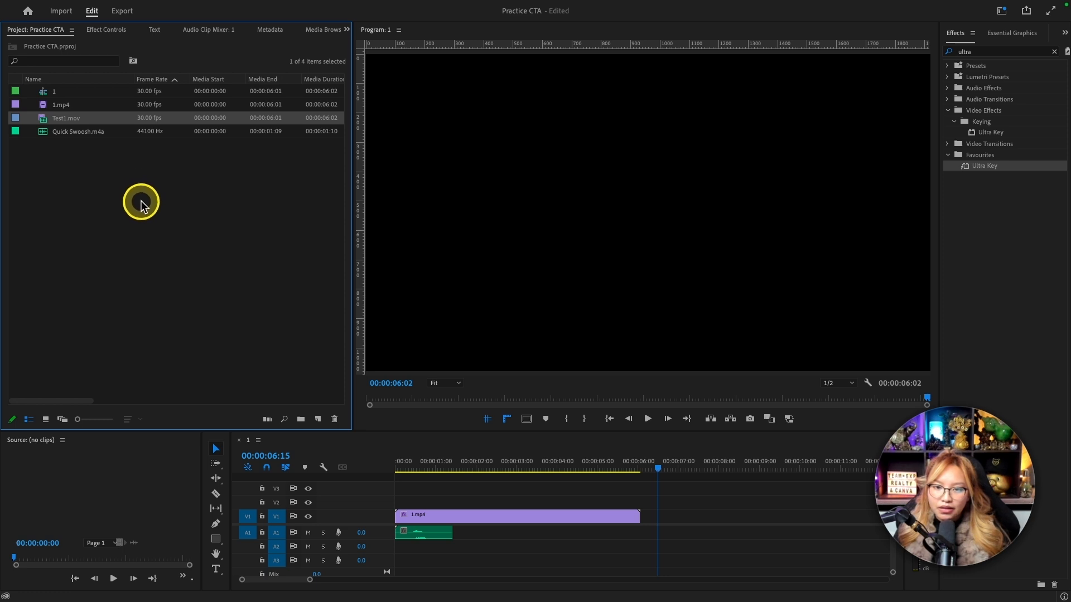
# Place Test1.mov on V1 and A1 at the playhead, after the 1.mp4 clip.
pyautogui.moveTo(68, 123); pyautogui.dragTo(657, 528)
pyautogui.hscroll(5, 678, 526)
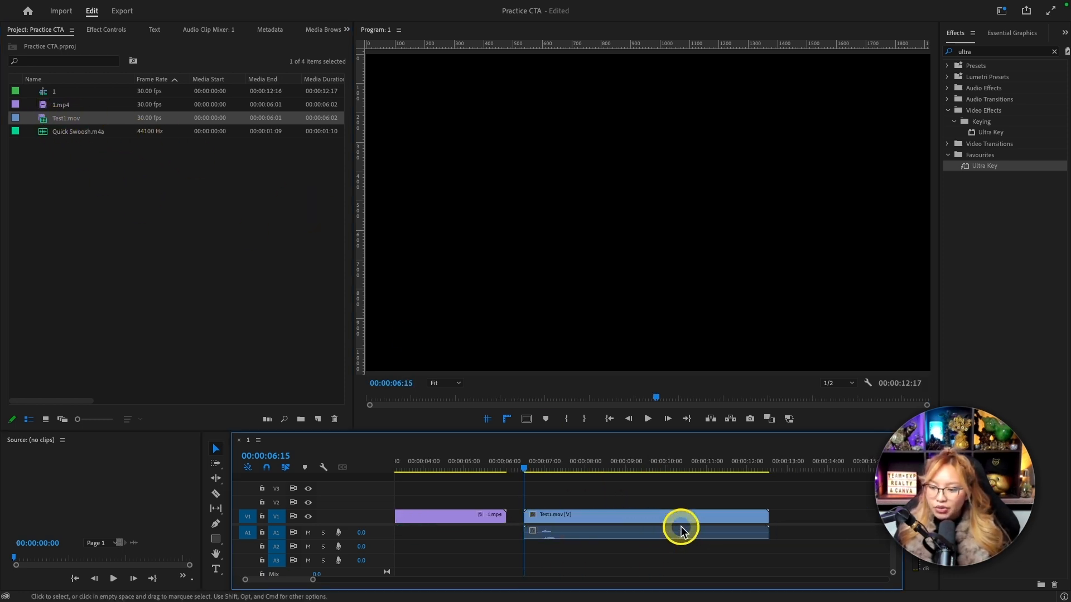
pyautogui.press('fn')
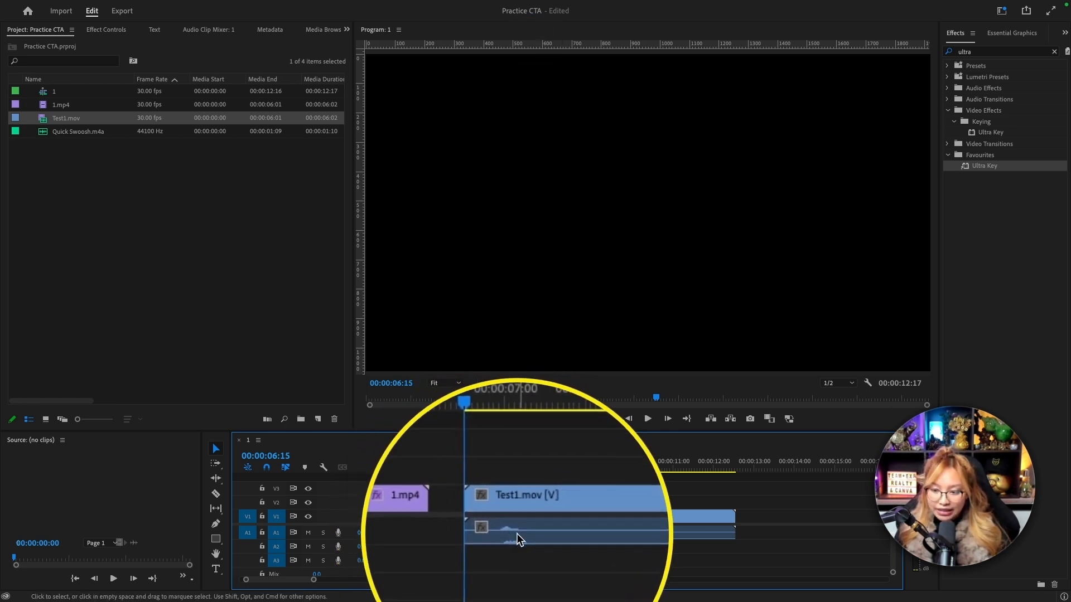
# Play the placed Test1.mov clip to check its transparent animation and built-in swoosh sound.
pyautogui.click(483, 450)
pyautogui.press('space')
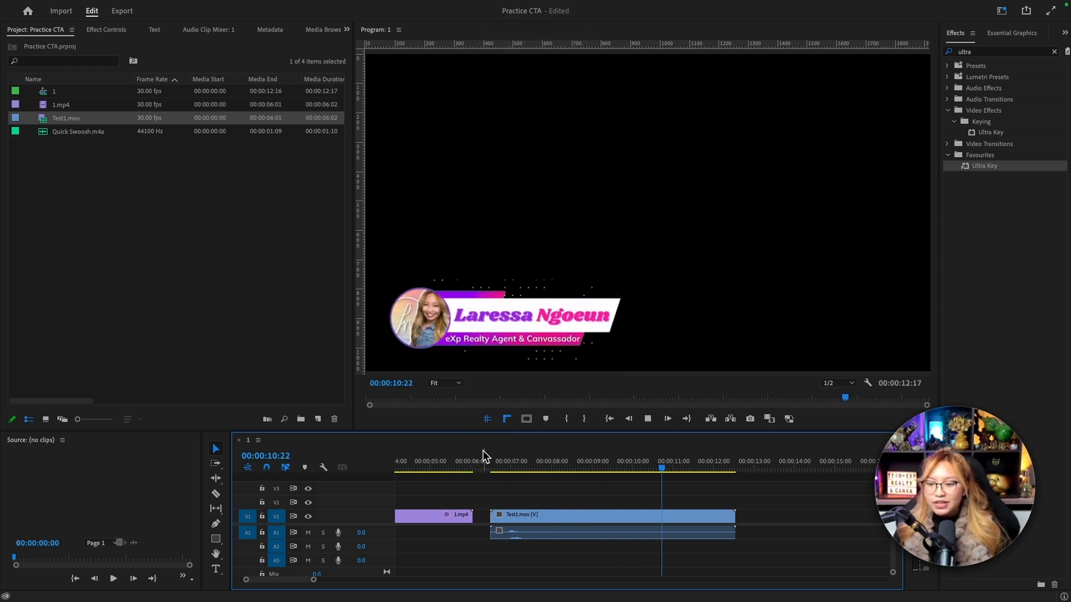
pyautogui.click(483, 450)
pyautogui.press('space')
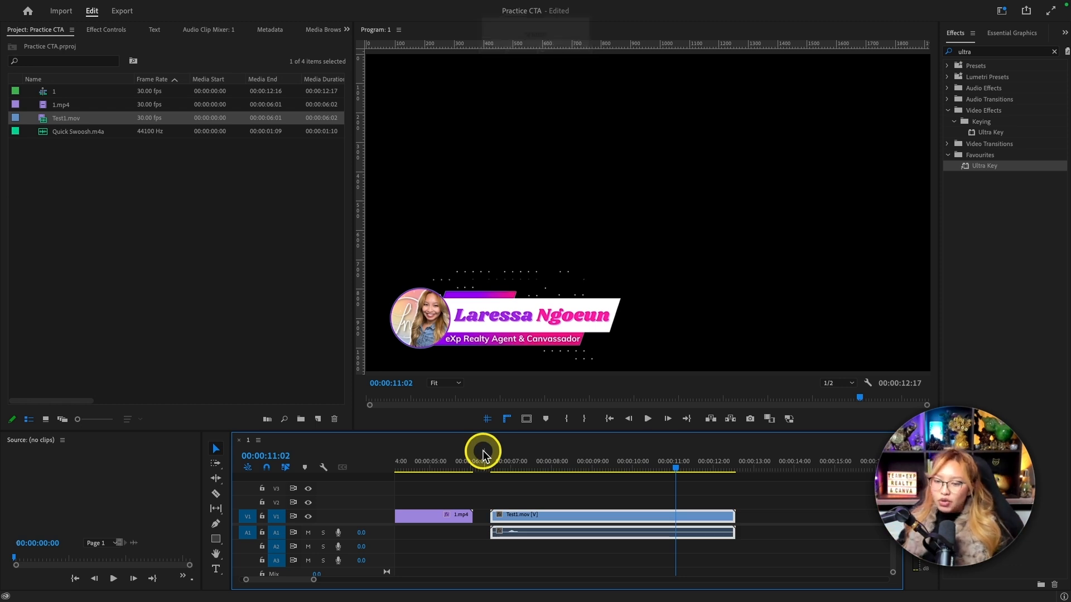